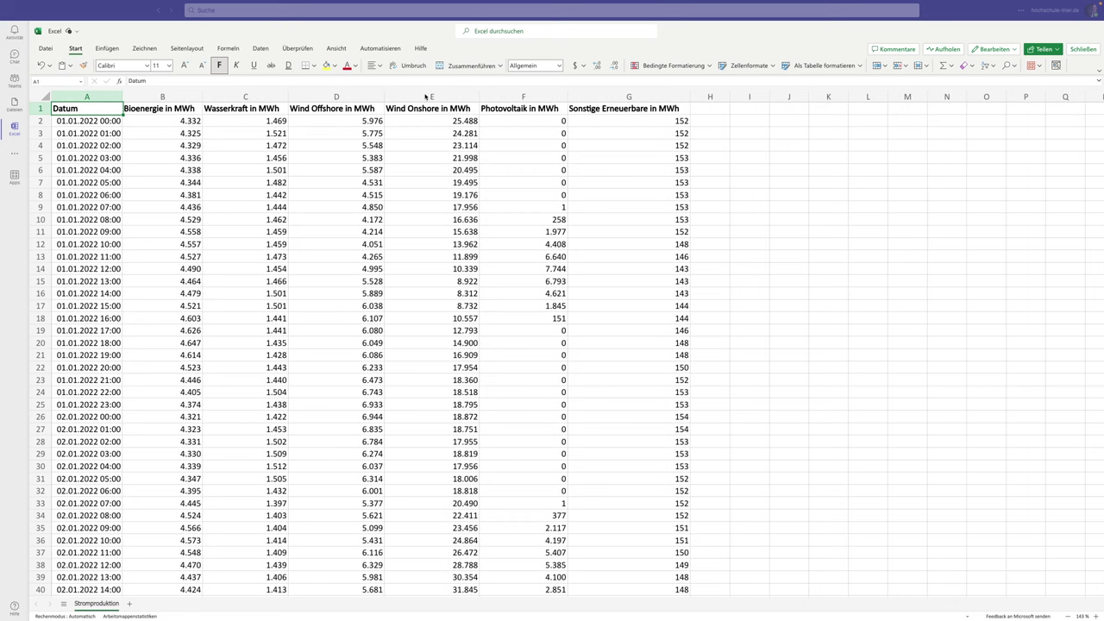
# - Delete the four energy columns from Bioenergie to Wind Onshore
pyautogui.moveTo(197, 97); pyautogui.dragTo(413, 96)
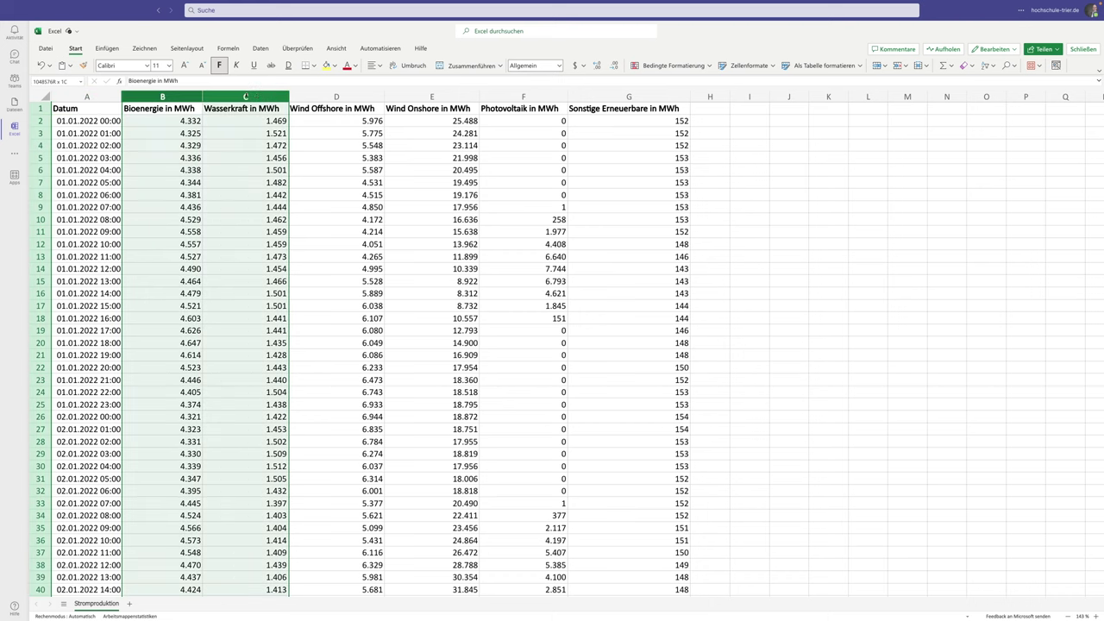
pyautogui.rightClick(412, 96)
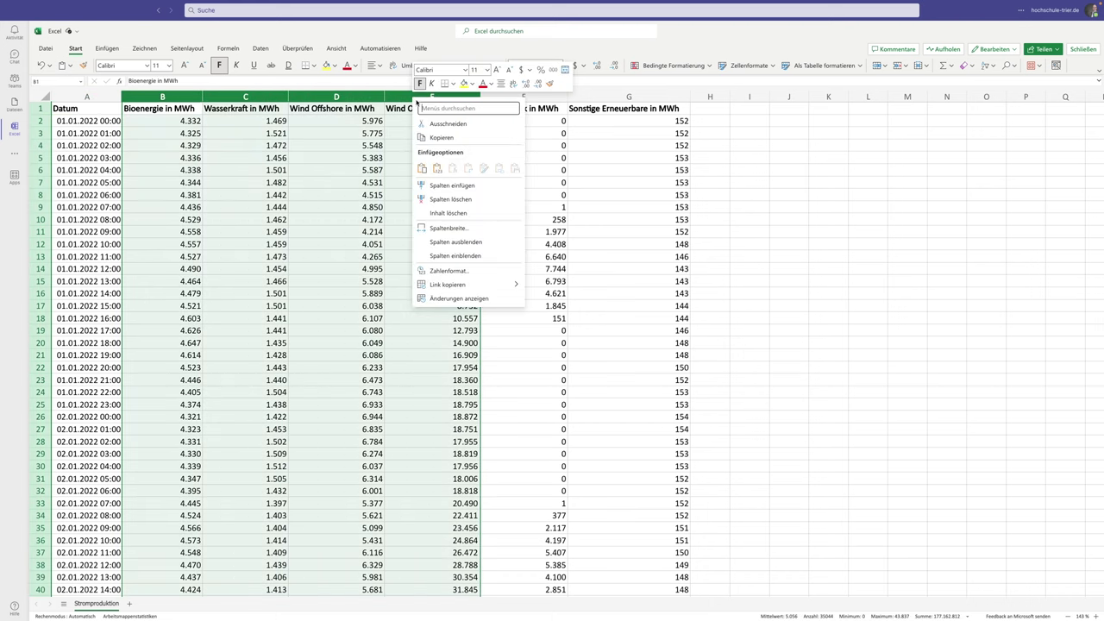
pyautogui.click(440, 199)
# - Delete the Sonstige Erneuerbare column, leaving only Datum and Photovoltaik in MWh
pyautogui.click(283, 96)
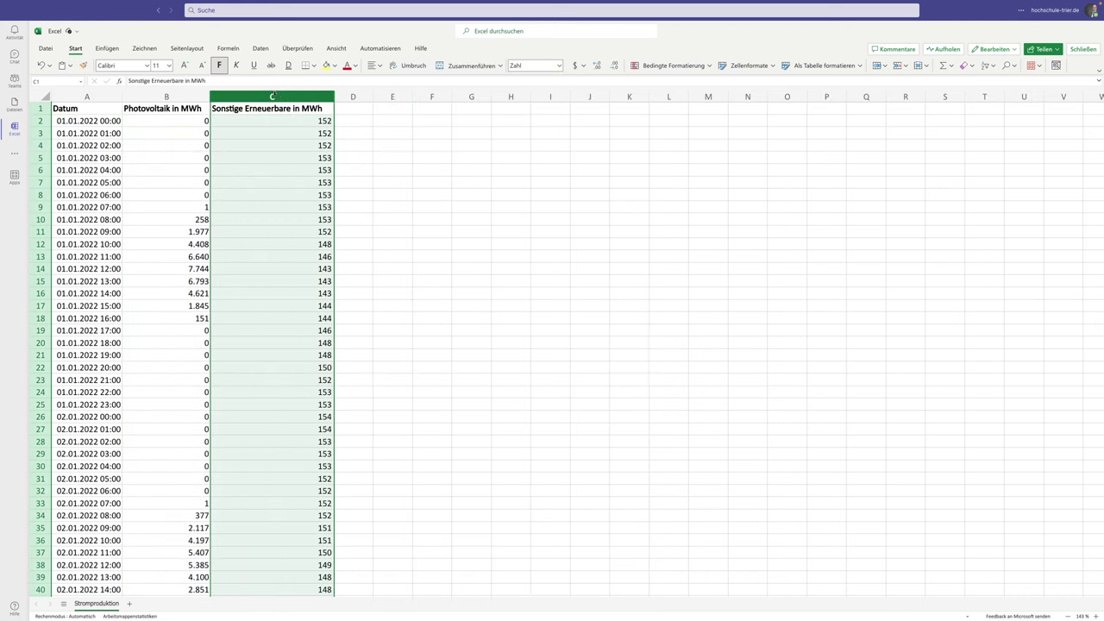
pyautogui.rightClick(283, 96)
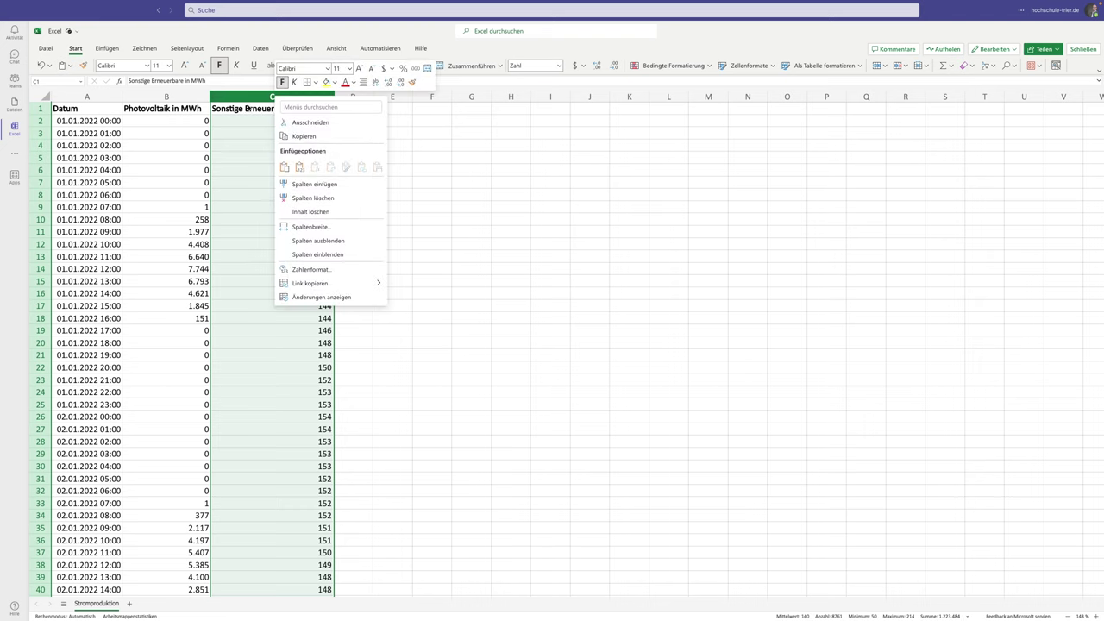
pyautogui.click(308, 199)
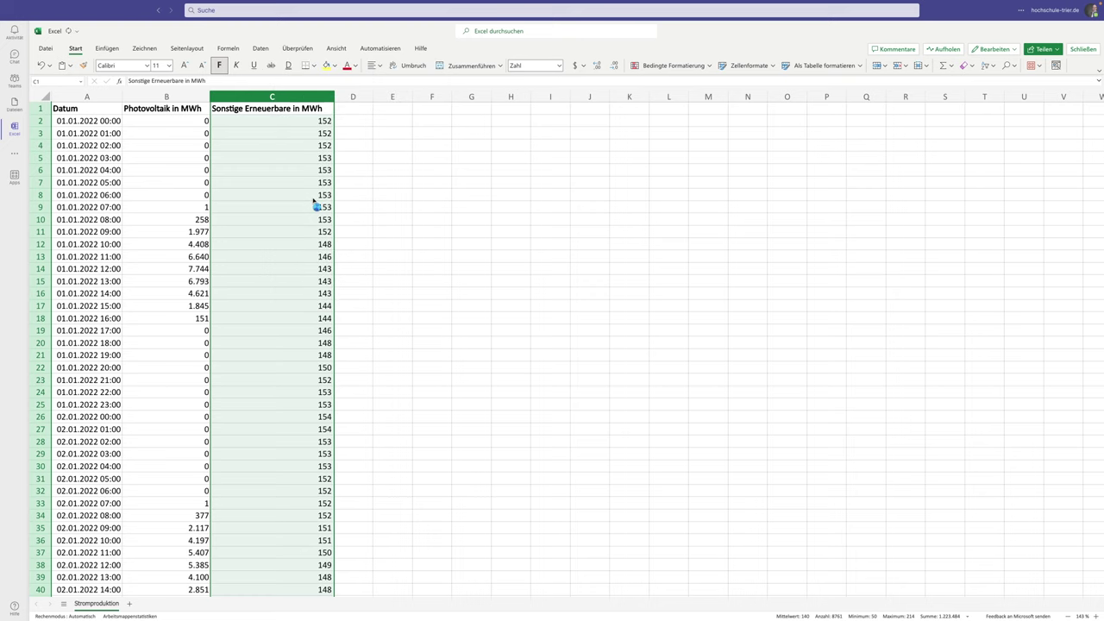
pyautogui.click(173, 146)
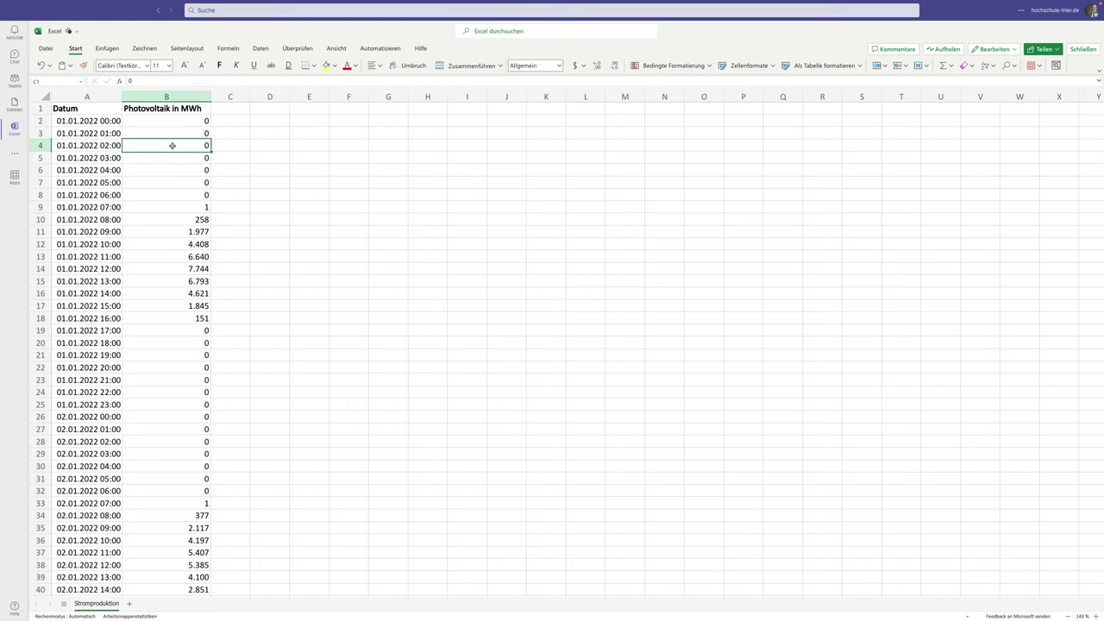
# - Add the header SONNE? in C1 and make it bold
pyautogui.click(82, 110)
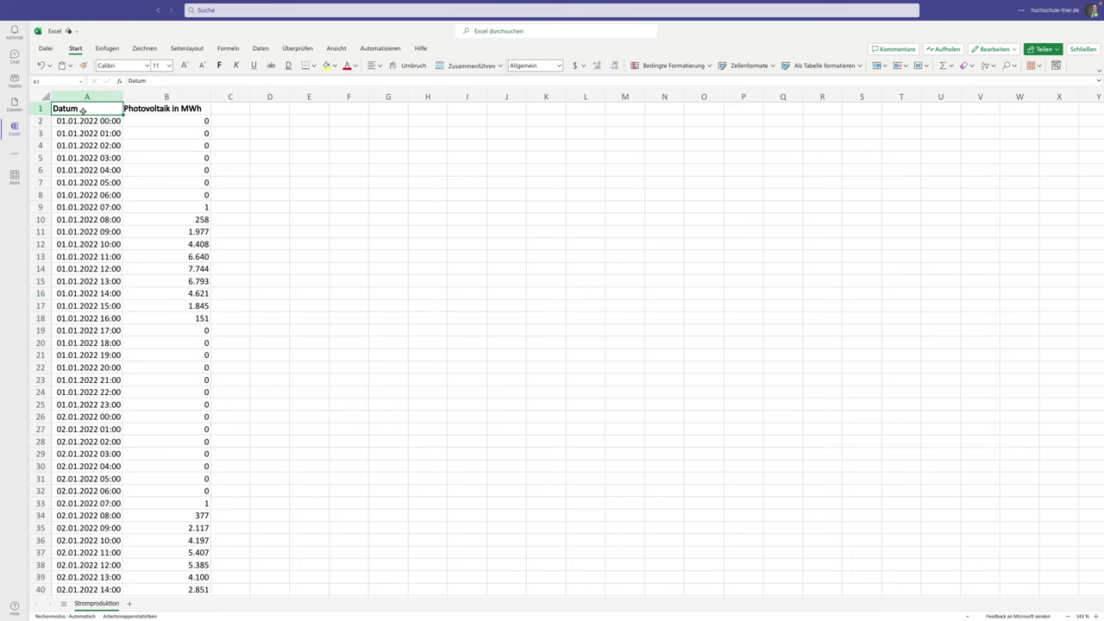
pyautogui.click(232, 107)
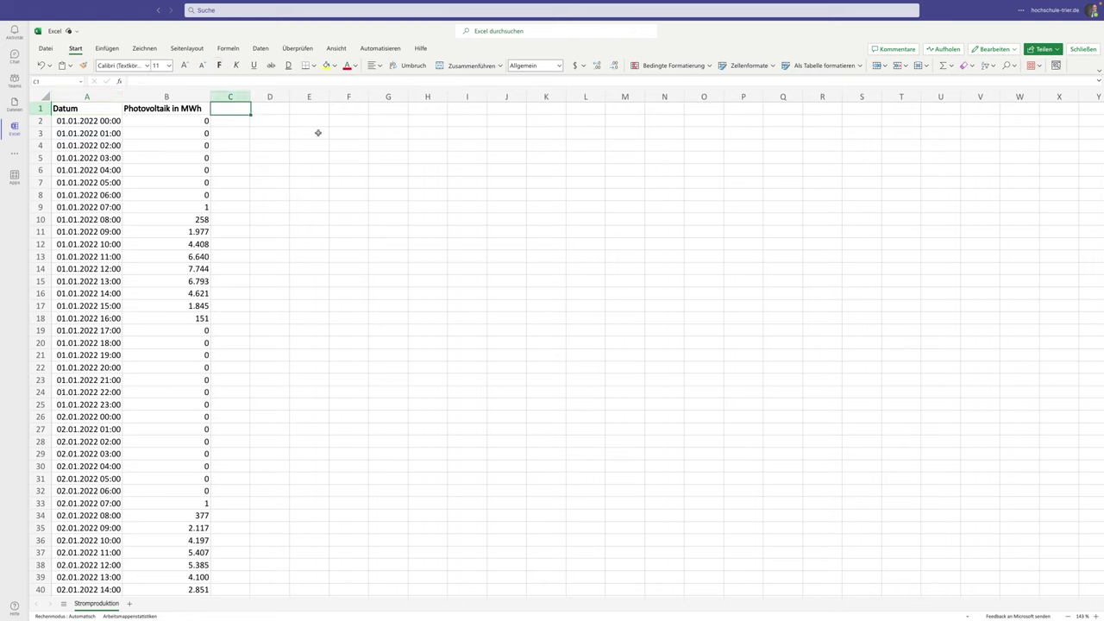
pyautogui.write('SONNE?')
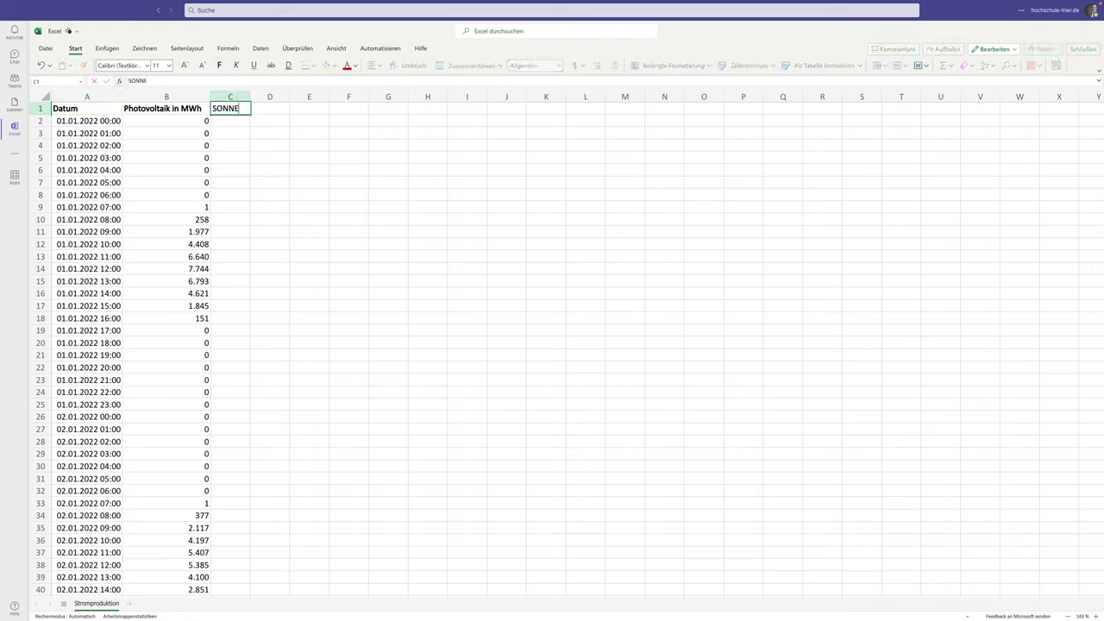
pyautogui.press('Return')
pyautogui.click(231, 108)
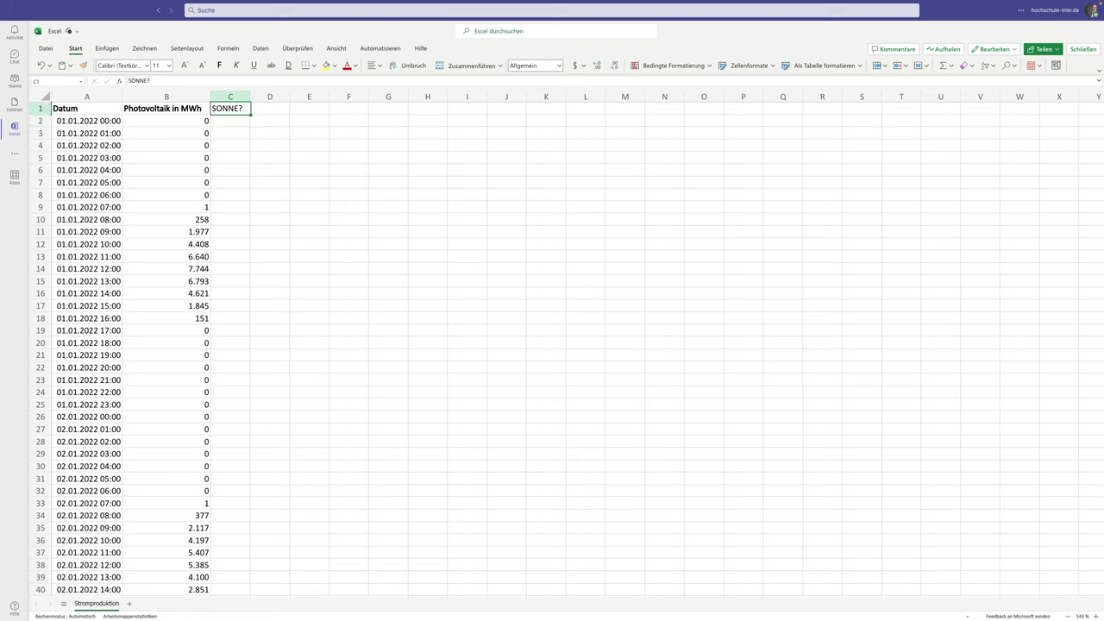
pyautogui.click(219, 64)
# - Review the night-time zero values in B2:B8 and the small value in B9
pyautogui.click(230, 120)
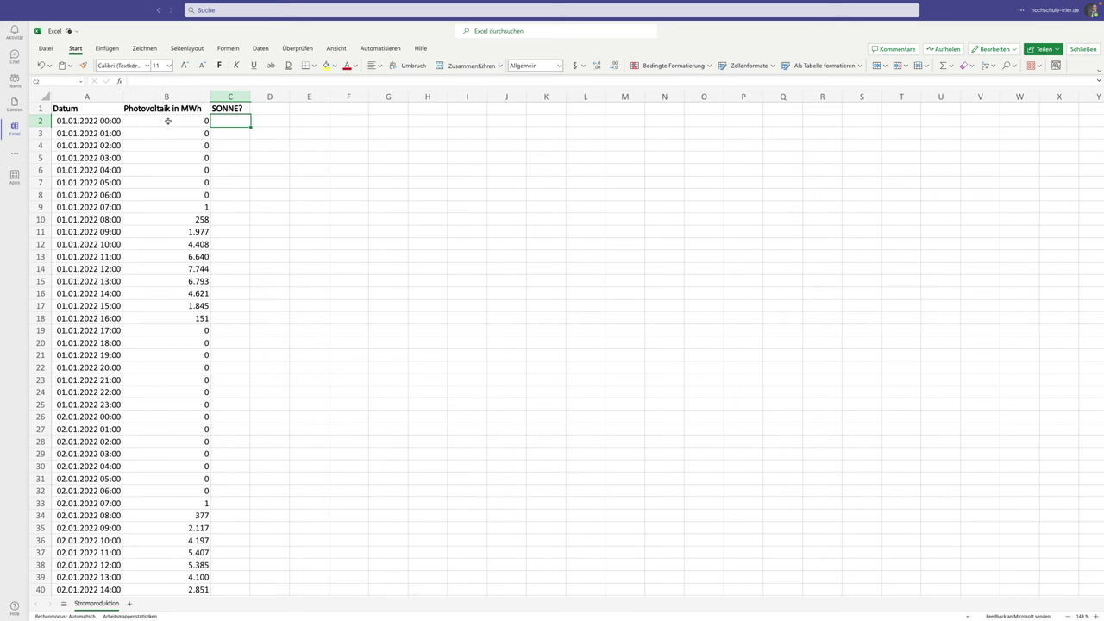
pyautogui.moveTo(168, 121); pyautogui.dragTo(170, 192)
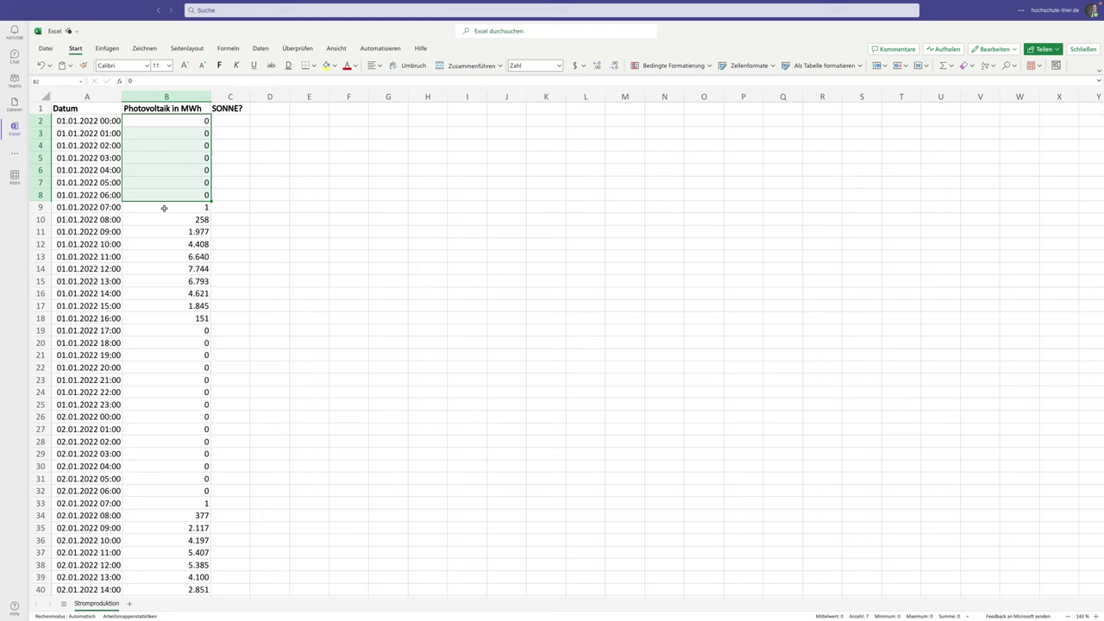
pyautogui.click(162, 207)
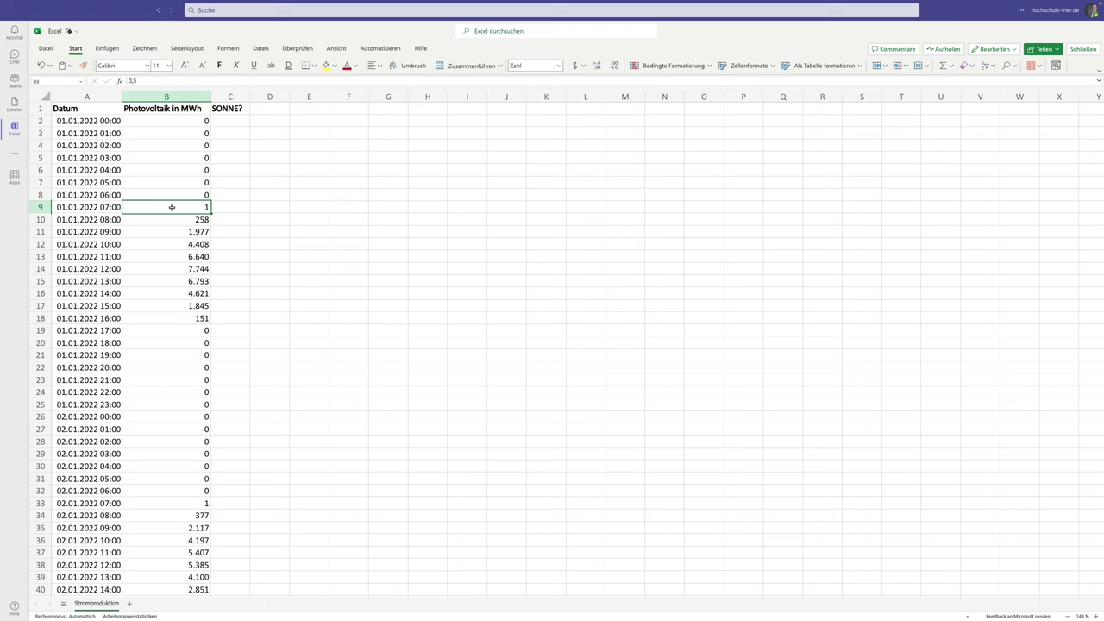
pyautogui.click(237, 121)
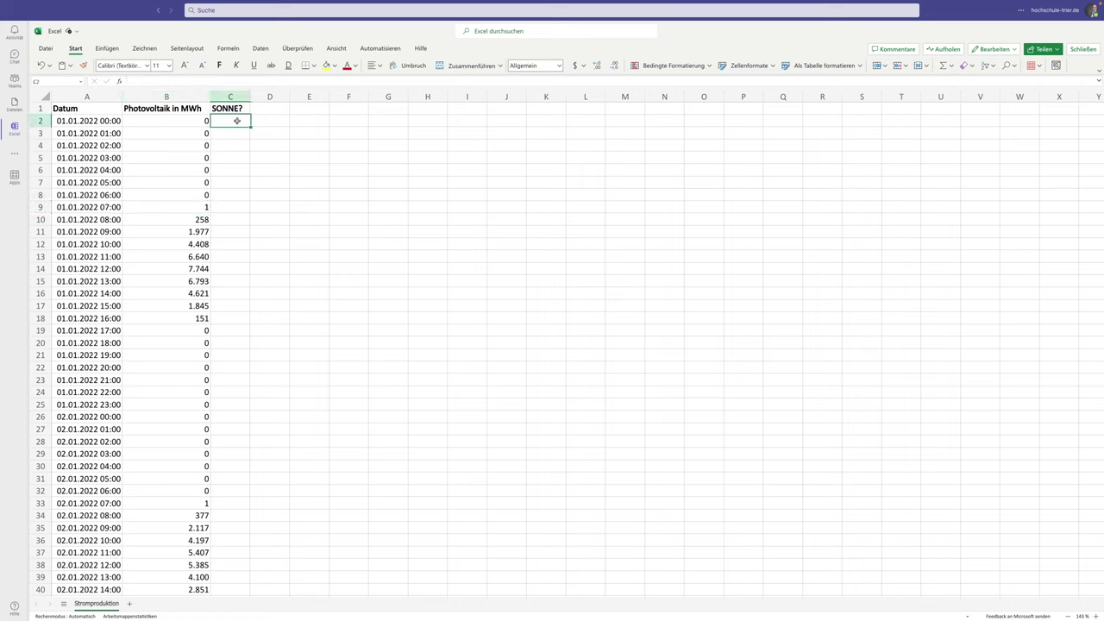
# - Enter =WENN(B2=0;0;1) in cell C2, removing a stray reference before committing
pyautogui.write('=')
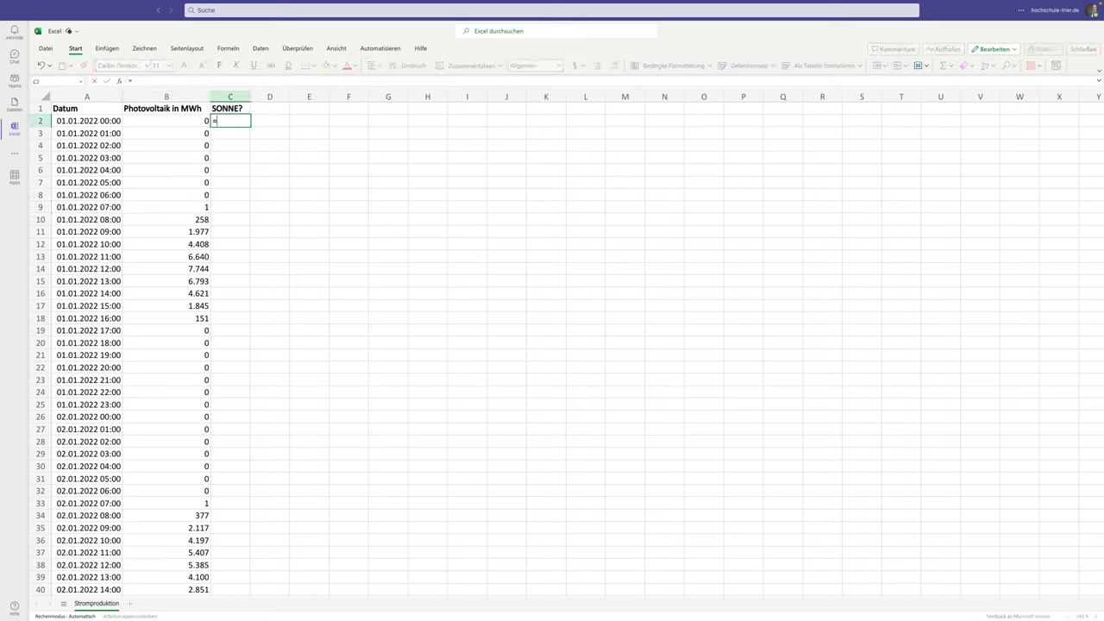
pyautogui.write('WENN')
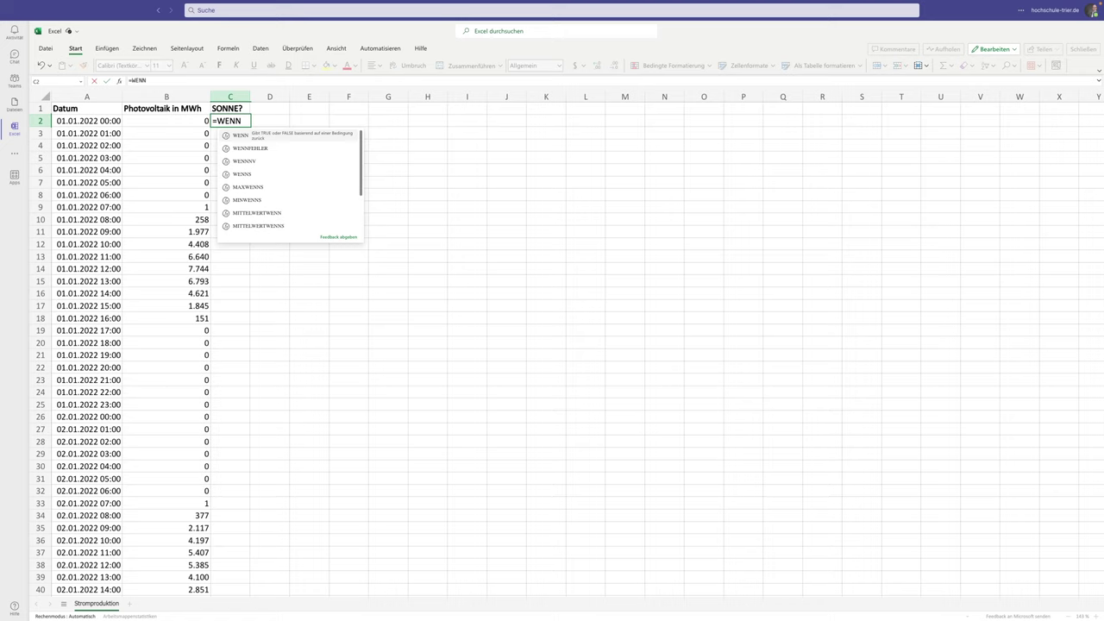
pyautogui.write('(')
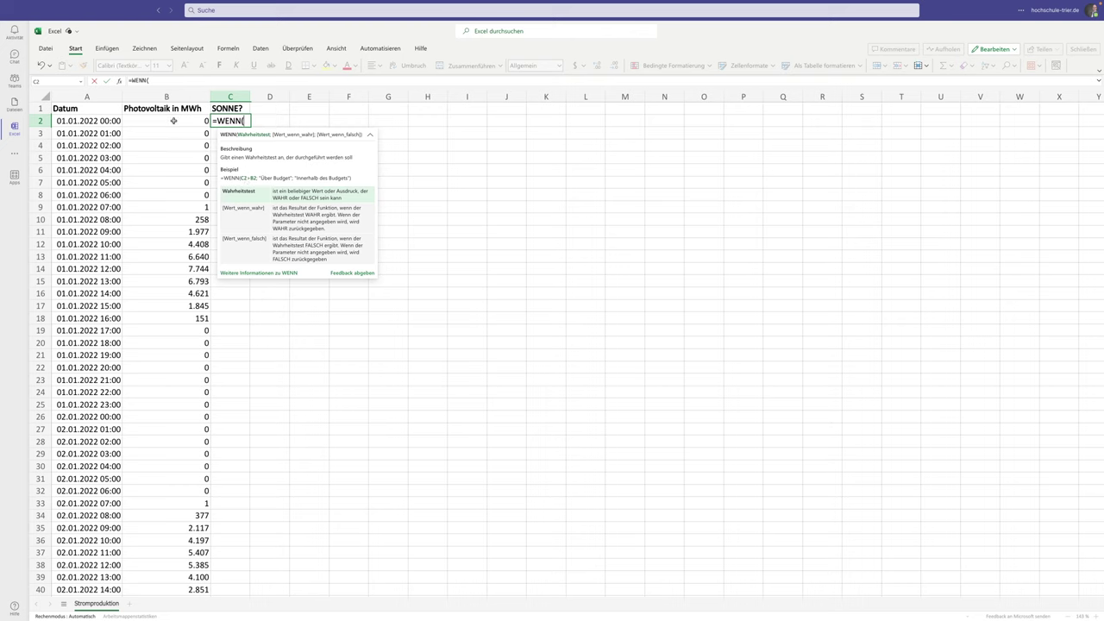
pyautogui.click(173, 121)
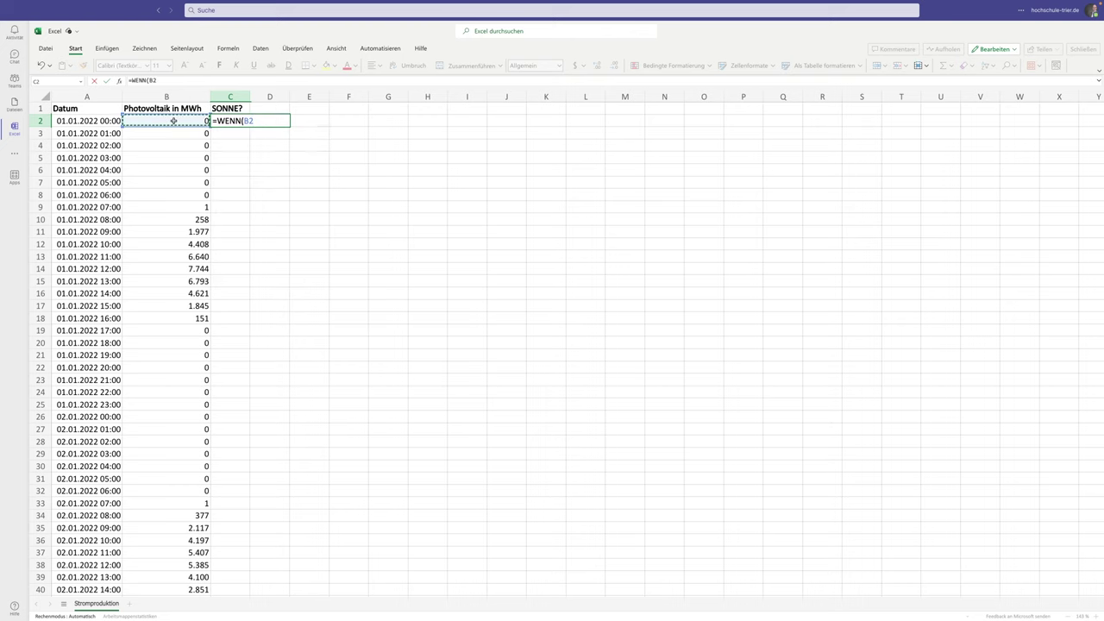
pyautogui.write('=0')
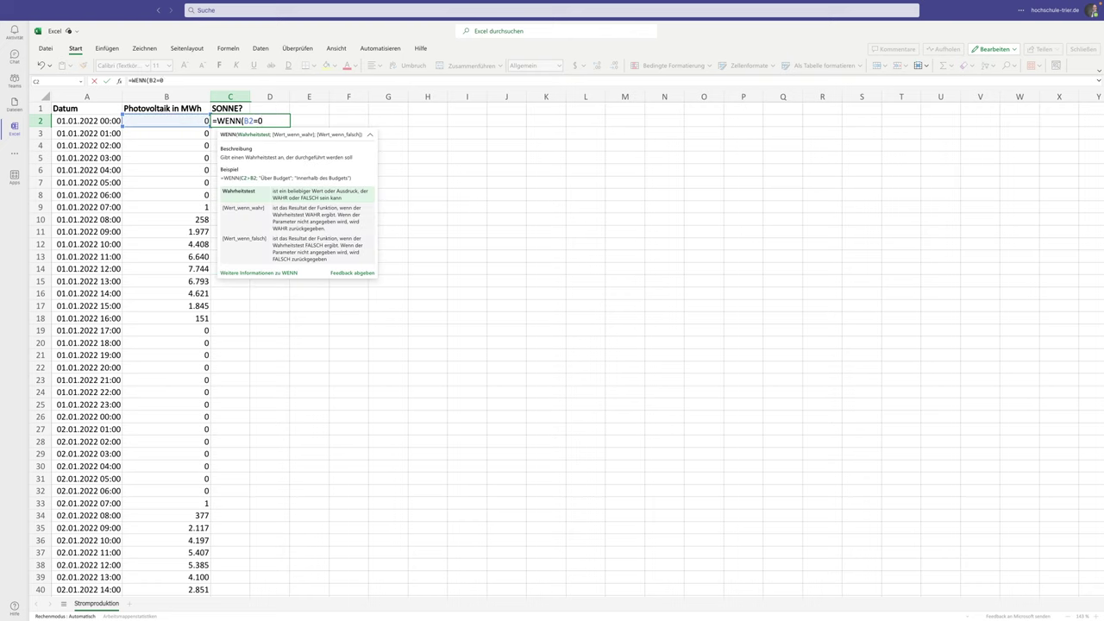
pyautogui.write(';')
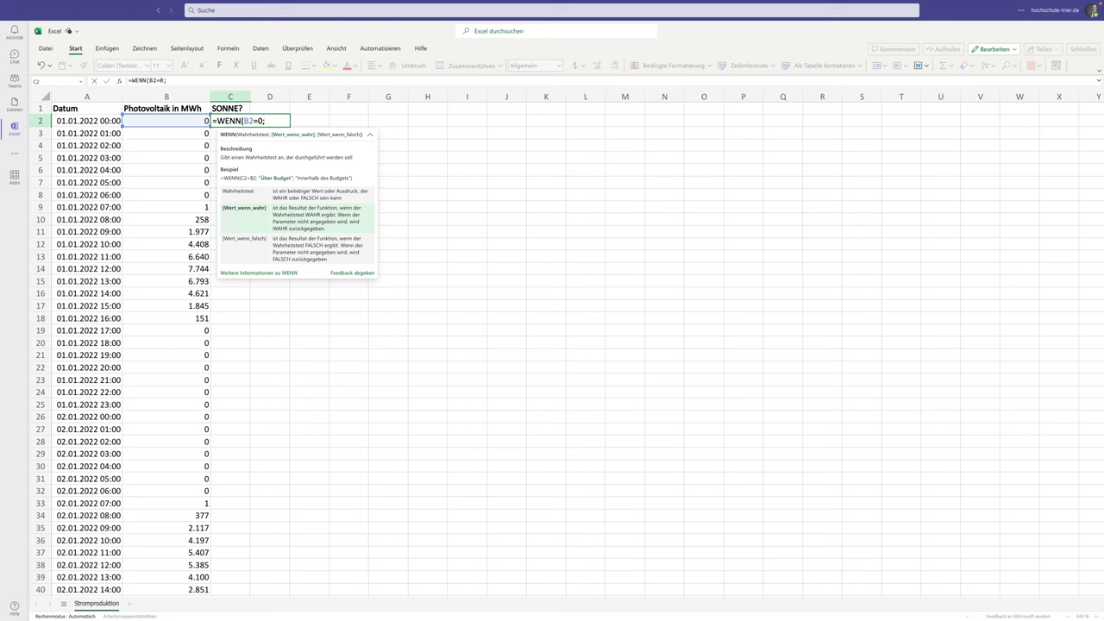
pyautogui.write('0')
pyautogui.write(';')
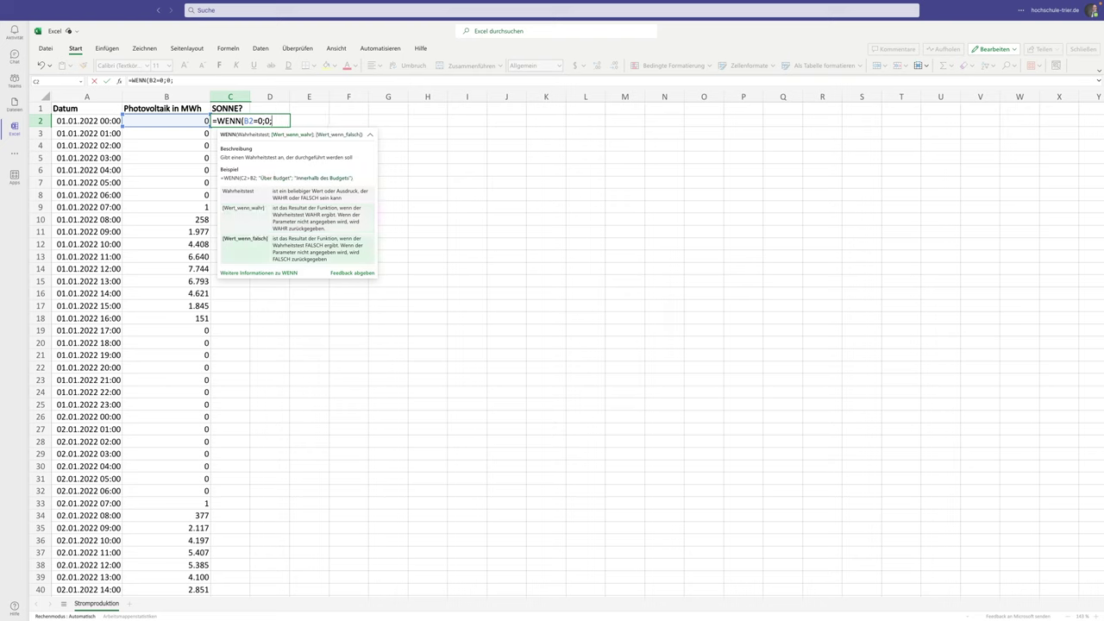
pyautogui.write('1')
pyautogui.write(')')
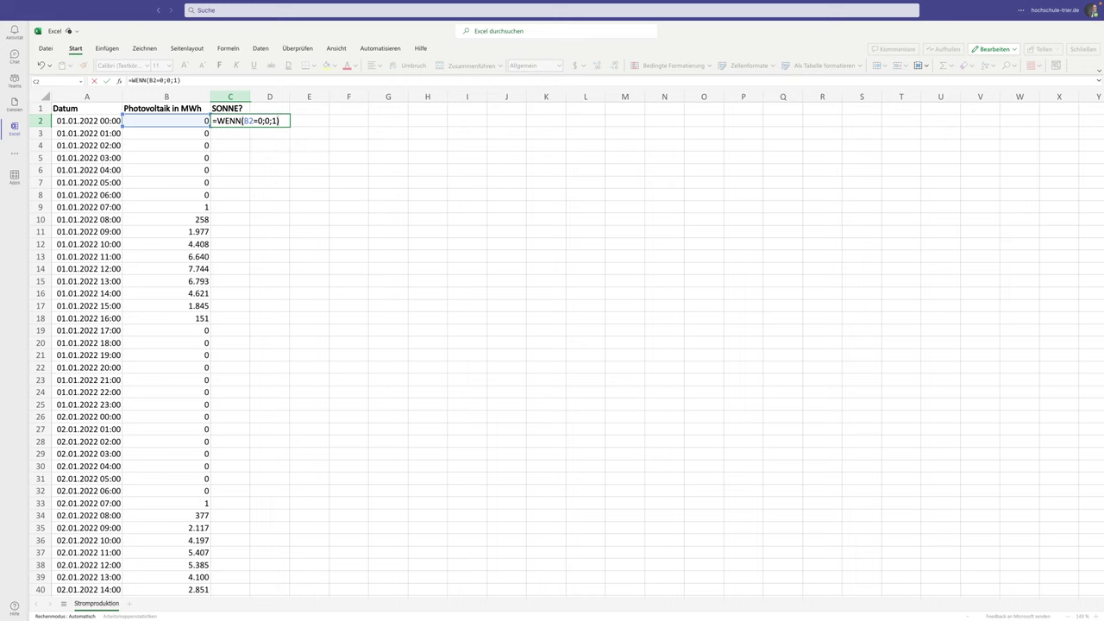
pyautogui.press('Left')
pyautogui.press('Left')
pyautogui.write('C2')
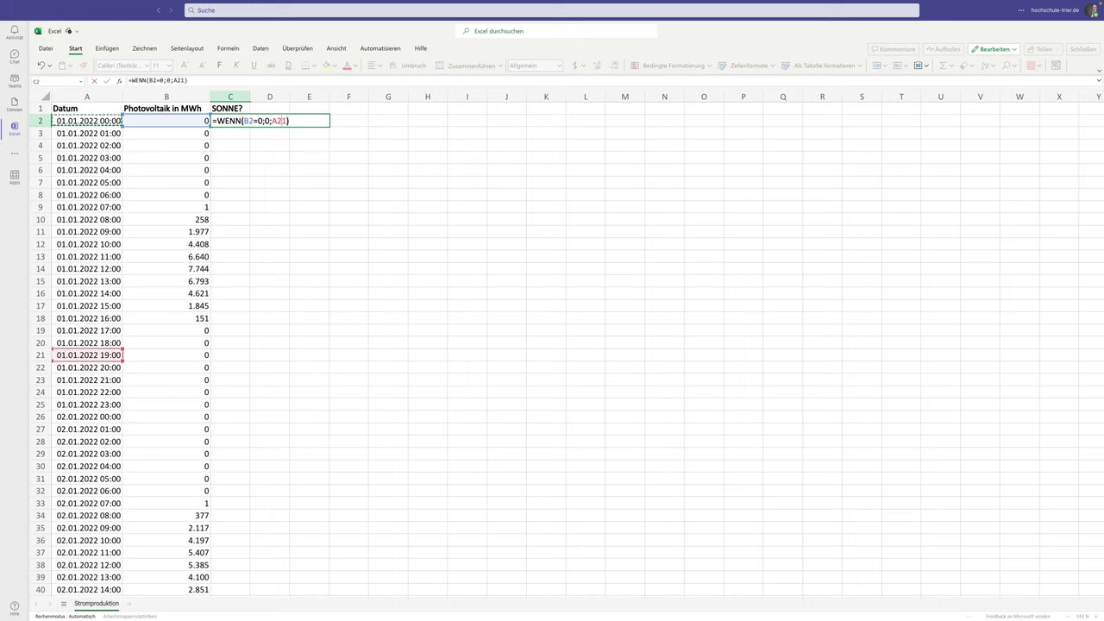
pyautogui.press('Right')
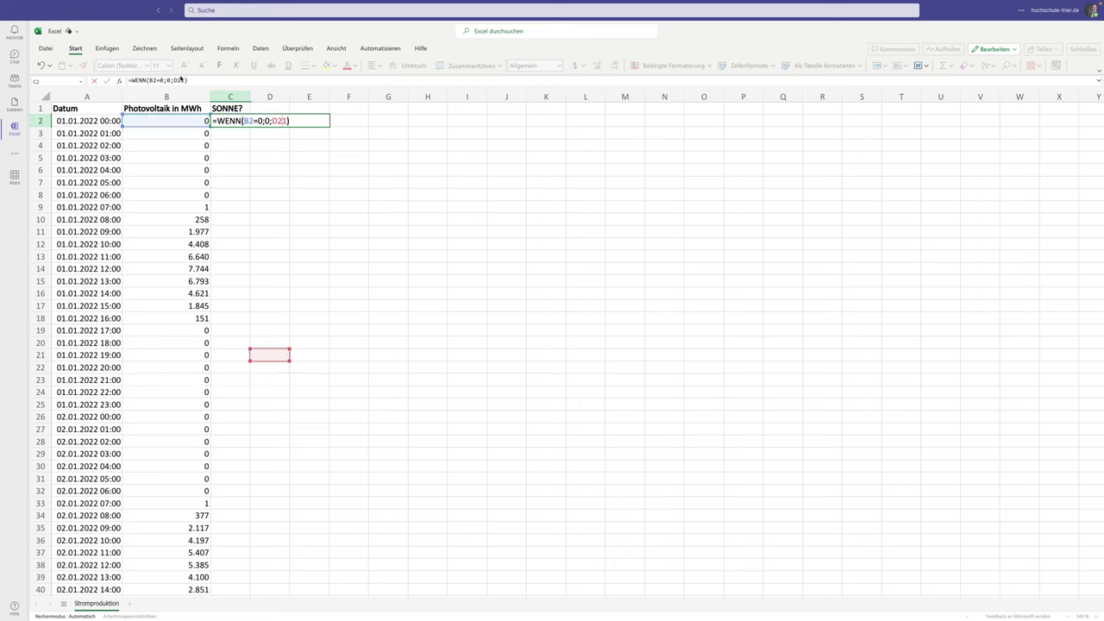
pyautogui.click(181, 79)
pyautogui.press('BackSpace')
pyautogui.press('BackSpace')
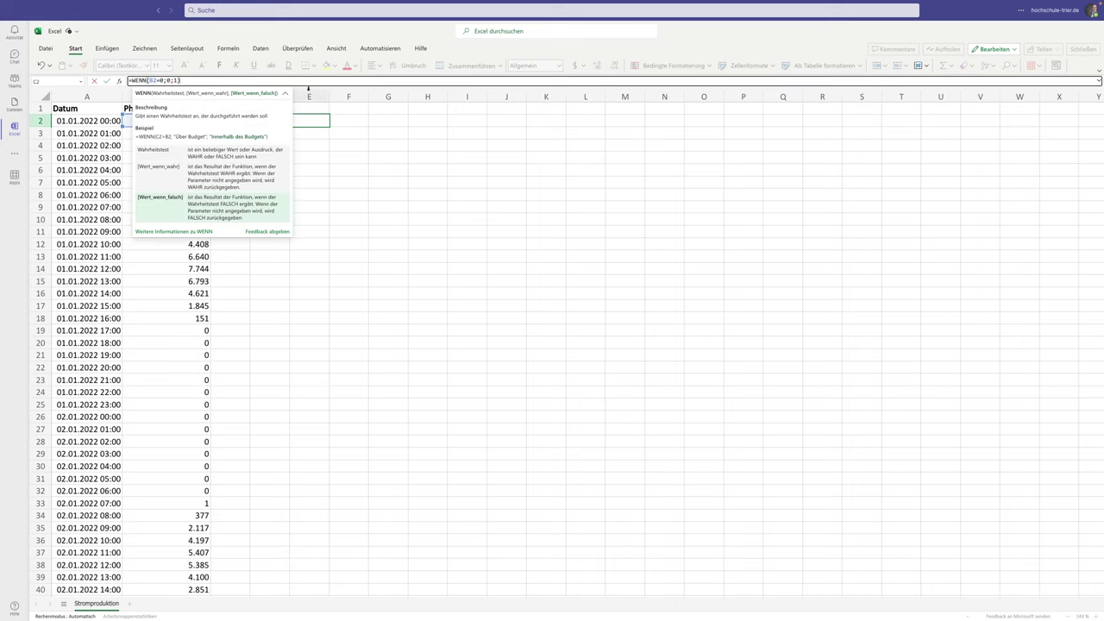
pyautogui.press('Return')
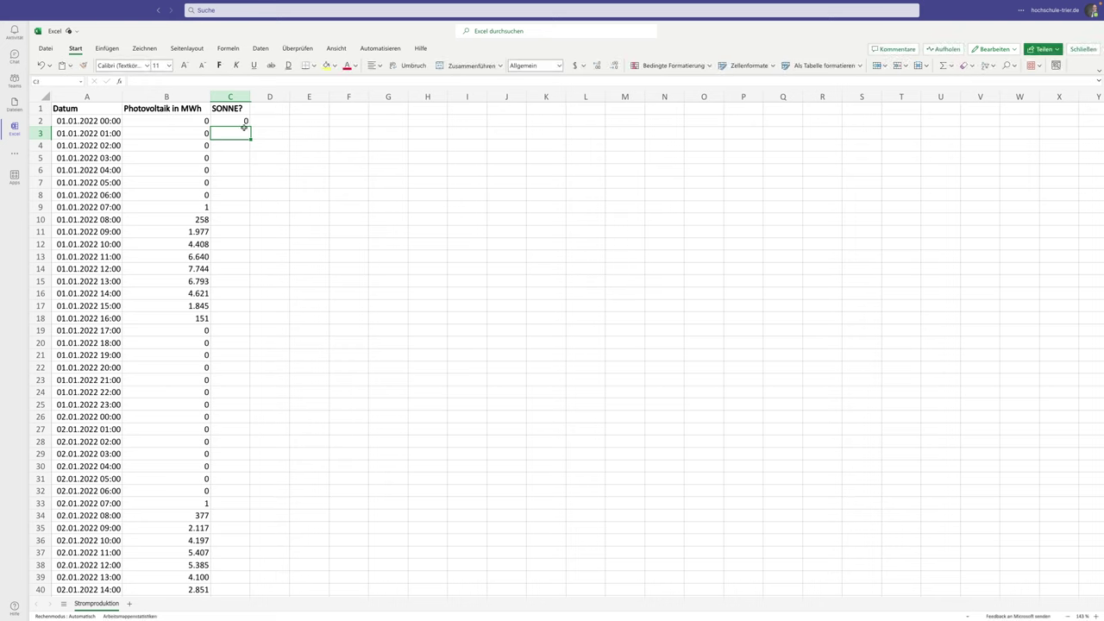
pyautogui.click(245, 123)
# - Review C2's B2=0 condition and its 0/1 results, then recommit the formula
pyautogui.doubleClick(231, 121)
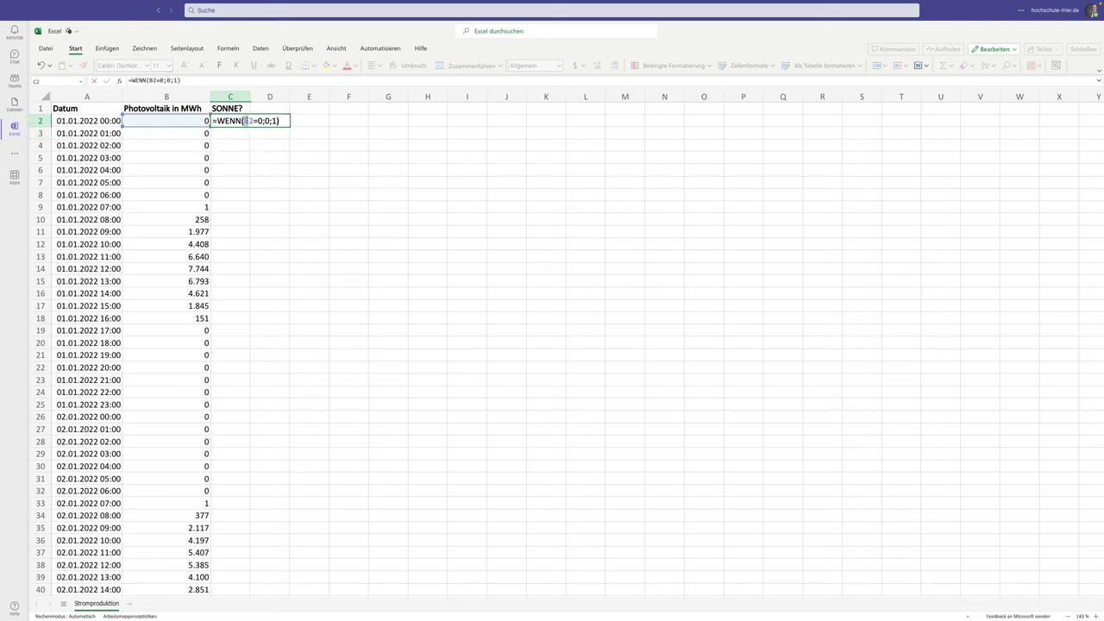
pyautogui.moveTo(245, 121); pyautogui.dragTo(266, 121)
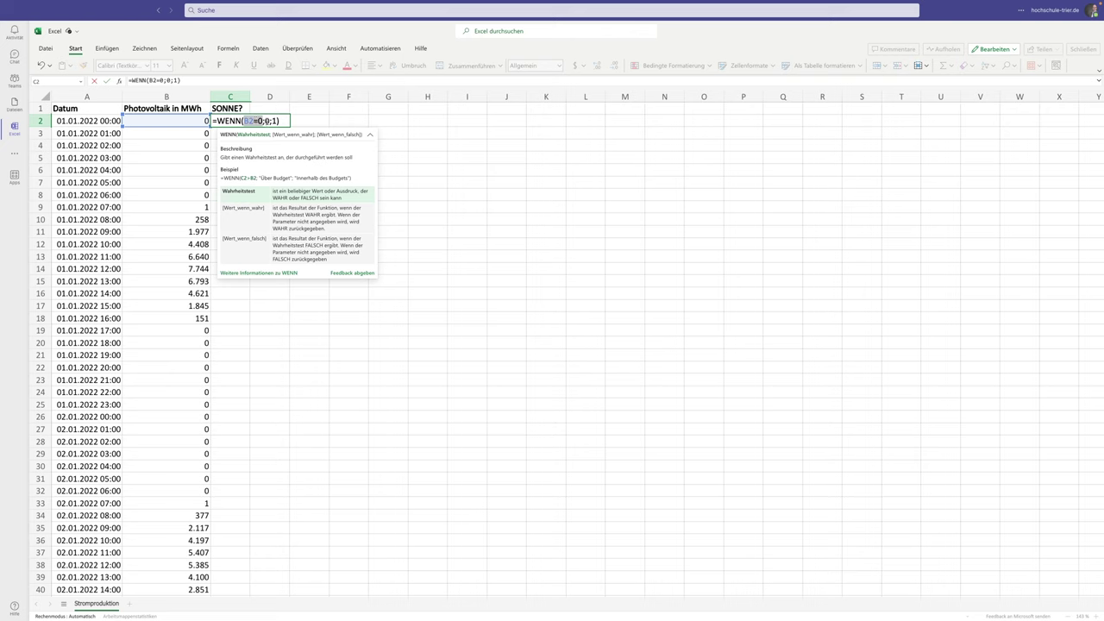
pyautogui.click(267, 121)
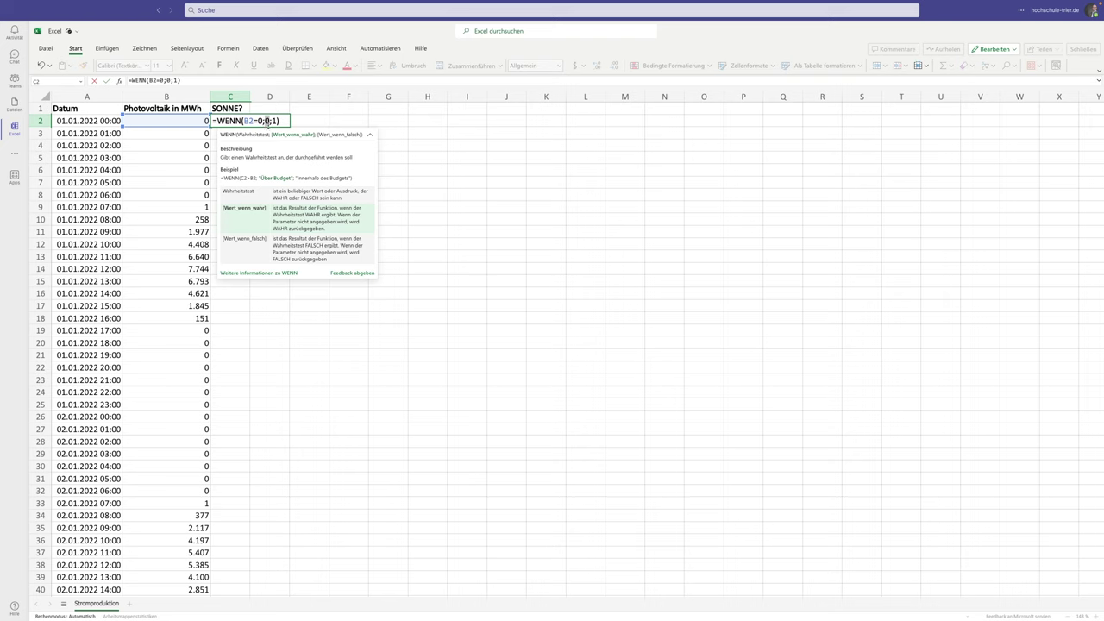
pyautogui.click(270, 121)
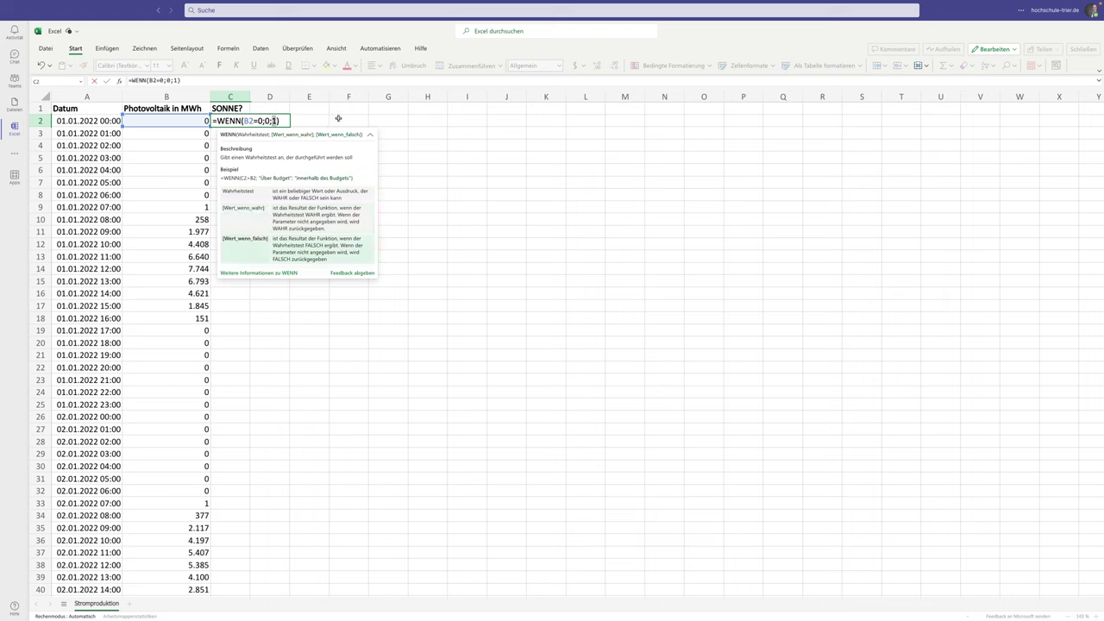
pyautogui.click(267, 121)
pyautogui.click(265, 120)
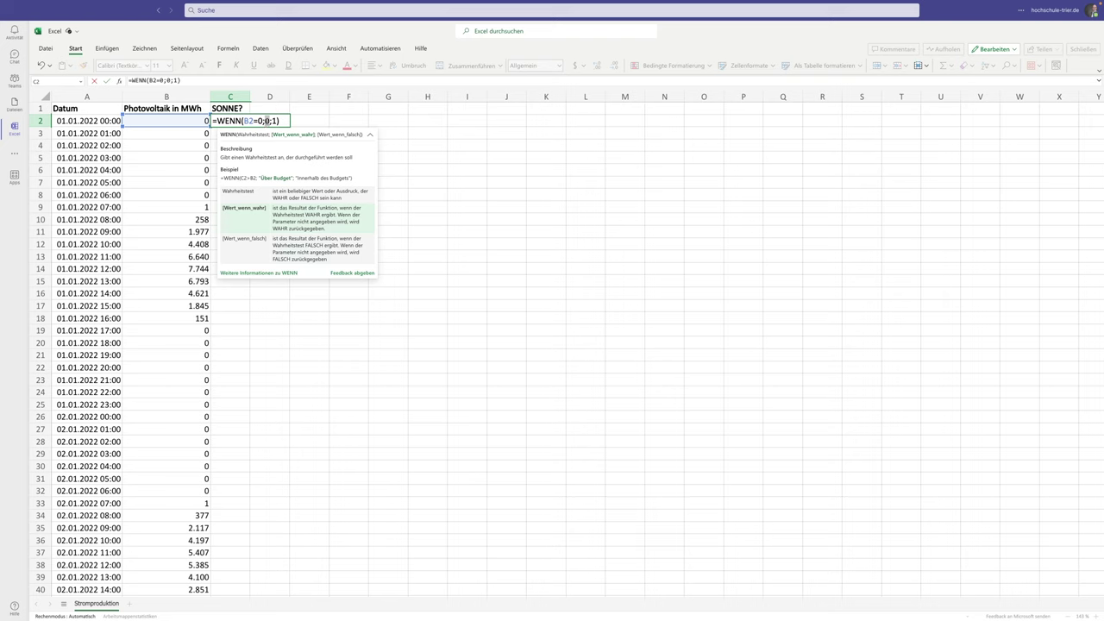
pyautogui.click(273, 121)
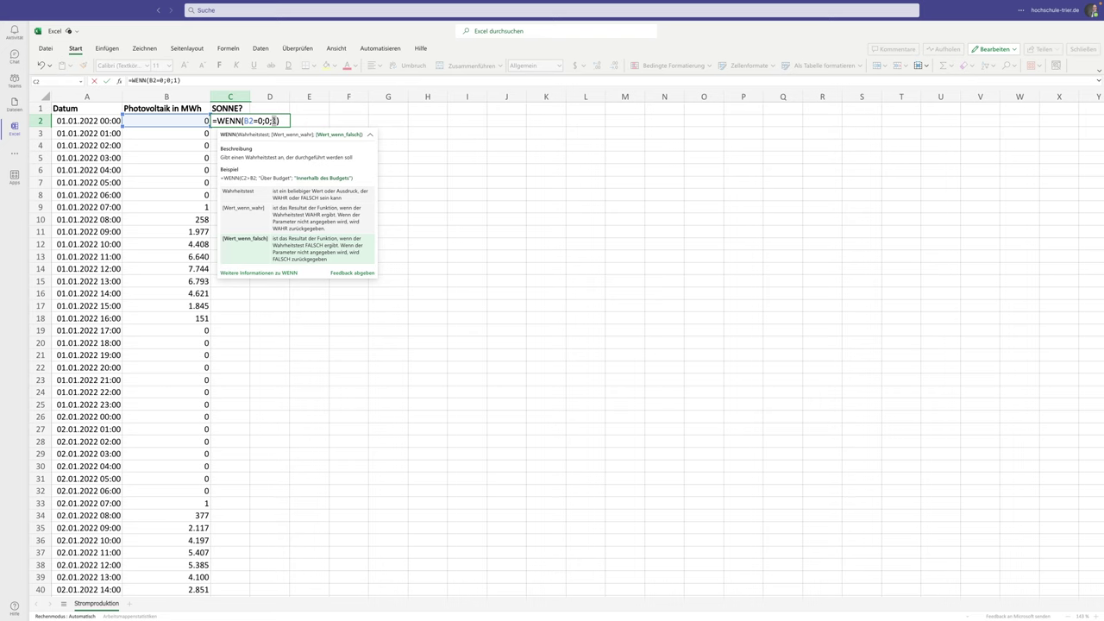
pyautogui.press('Return')
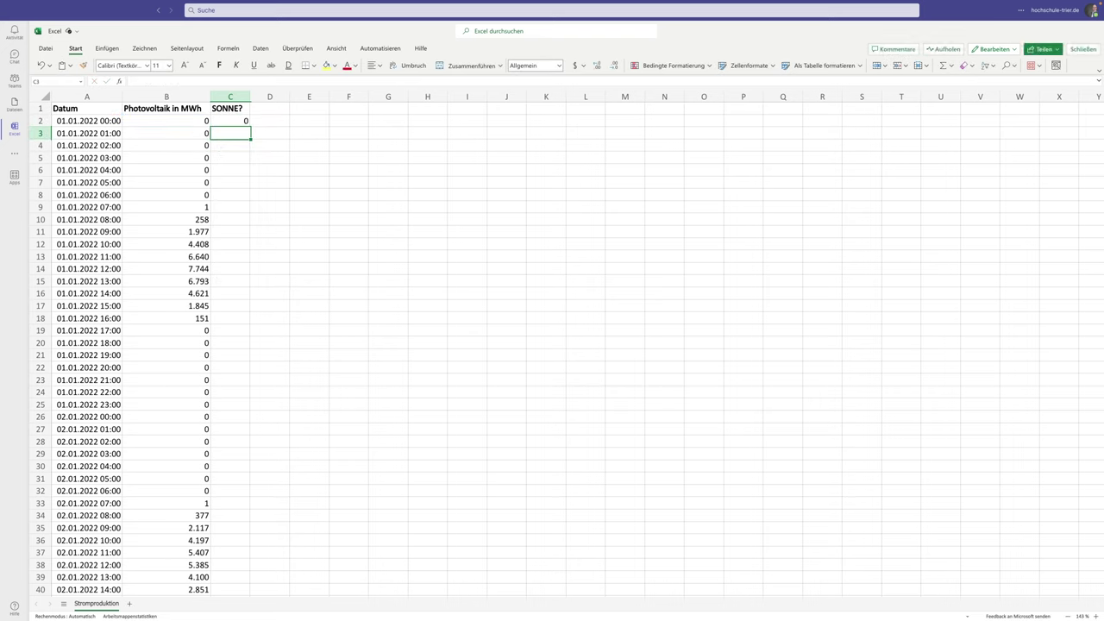
pyautogui.click(222, 115)
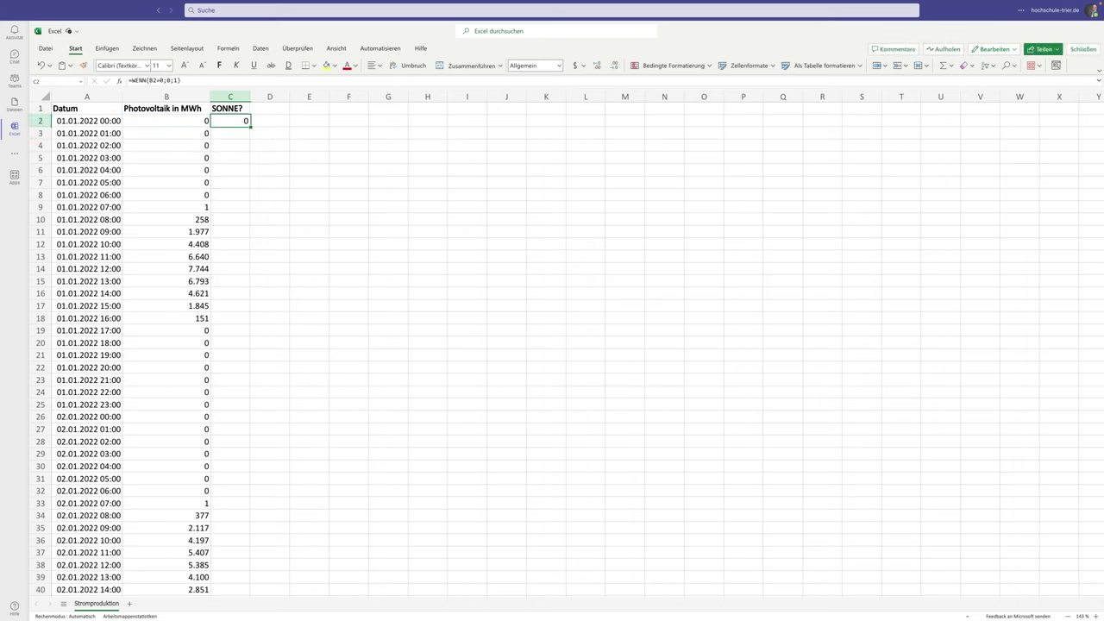
# - Rename the C1 header to NACHT?
pyautogui.click(244, 109)
pyautogui.write('NACHT?')
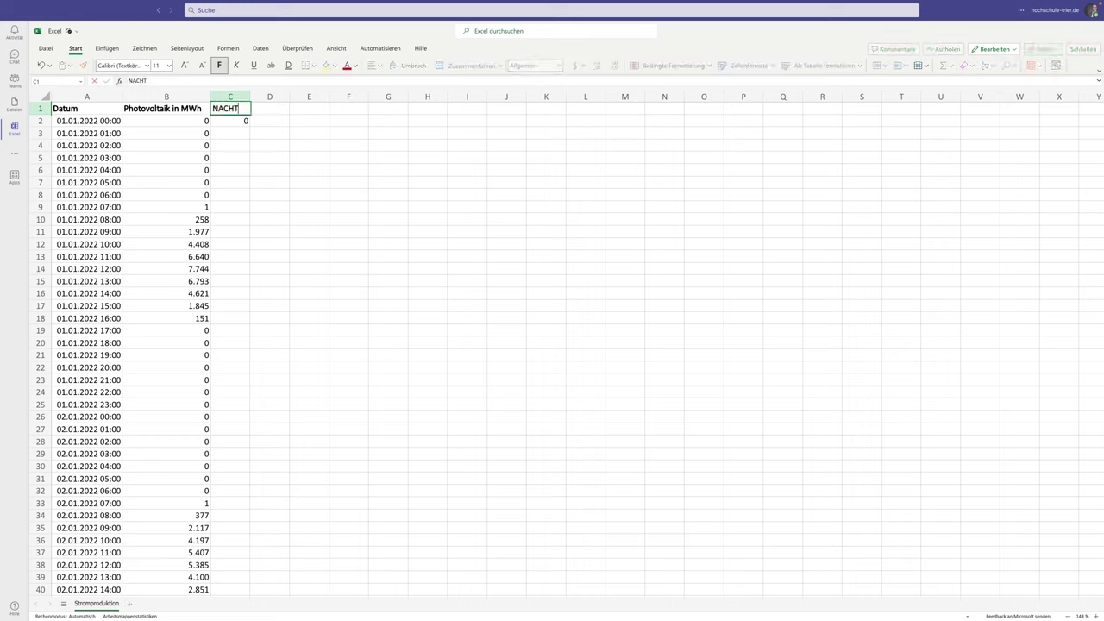
pyautogui.press('Return')
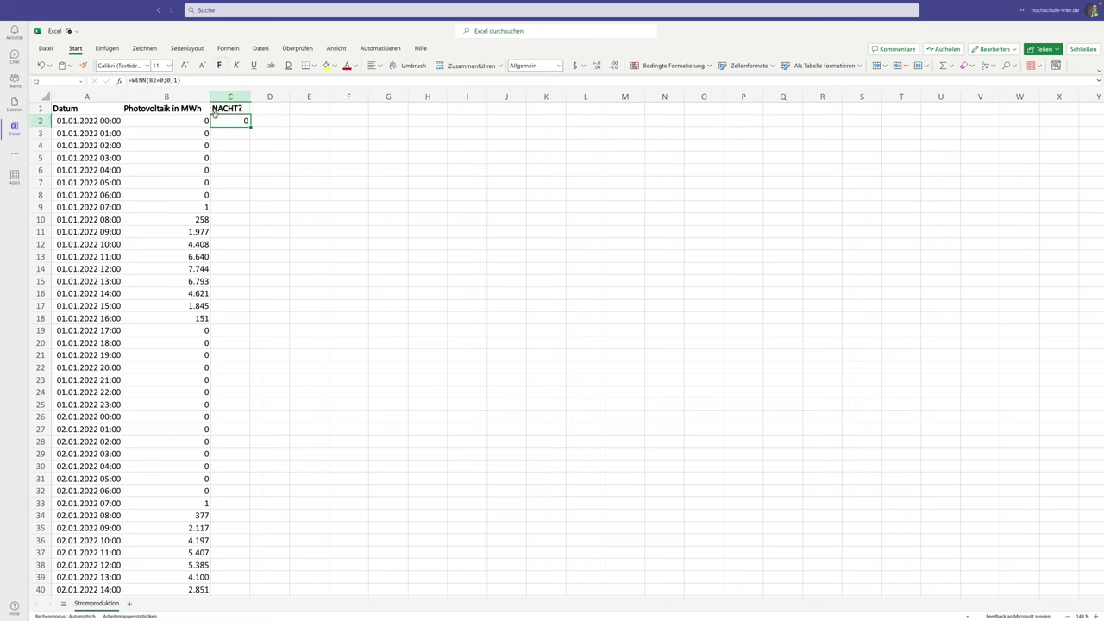
# - Reverse C2's formula to =WENN(B2=0;1;0) so zero-output hours show 1
pyautogui.click(168, 80)
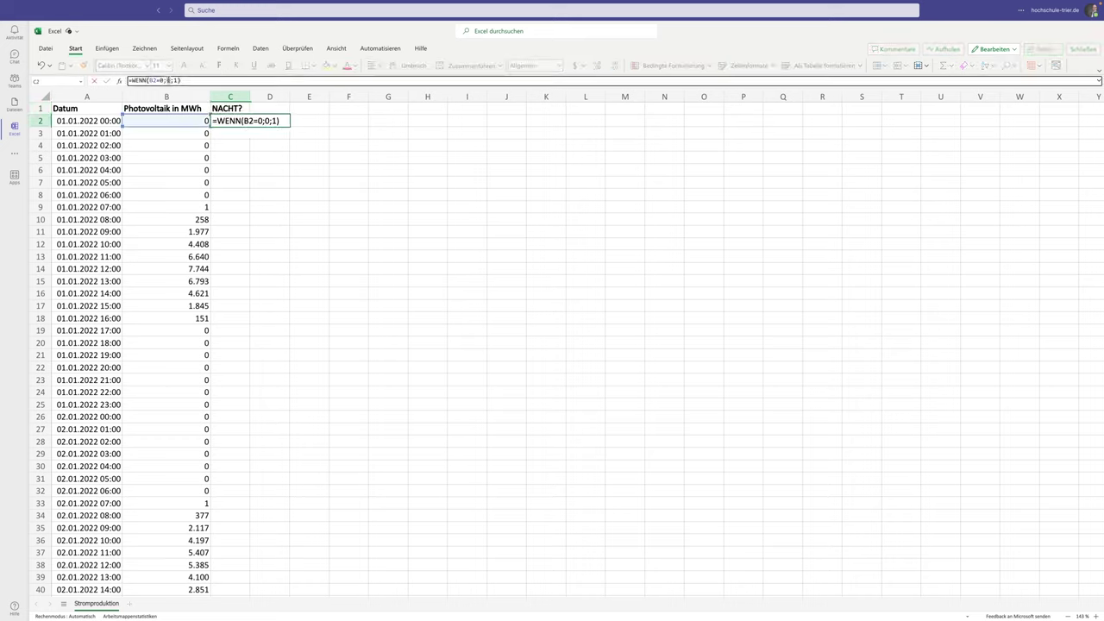
pyautogui.write('1')
pyautogui.click(176, 80)
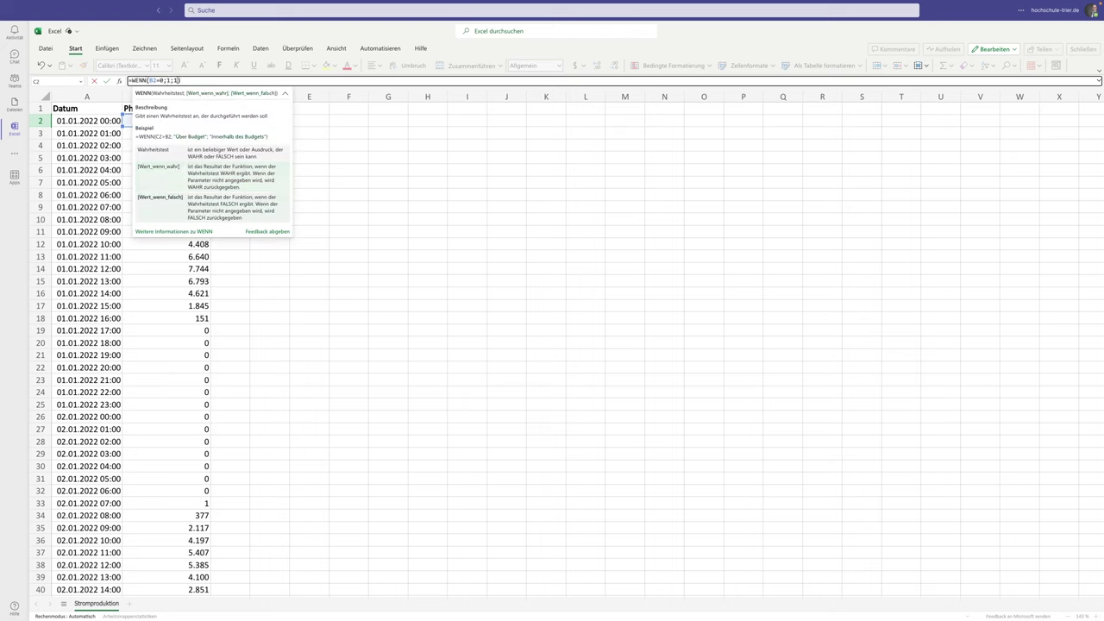
pyautogui.press('BackSpace')
pyautogui.write('0')
pyautogui.click(155, 80)
pyautogui.press('Return')
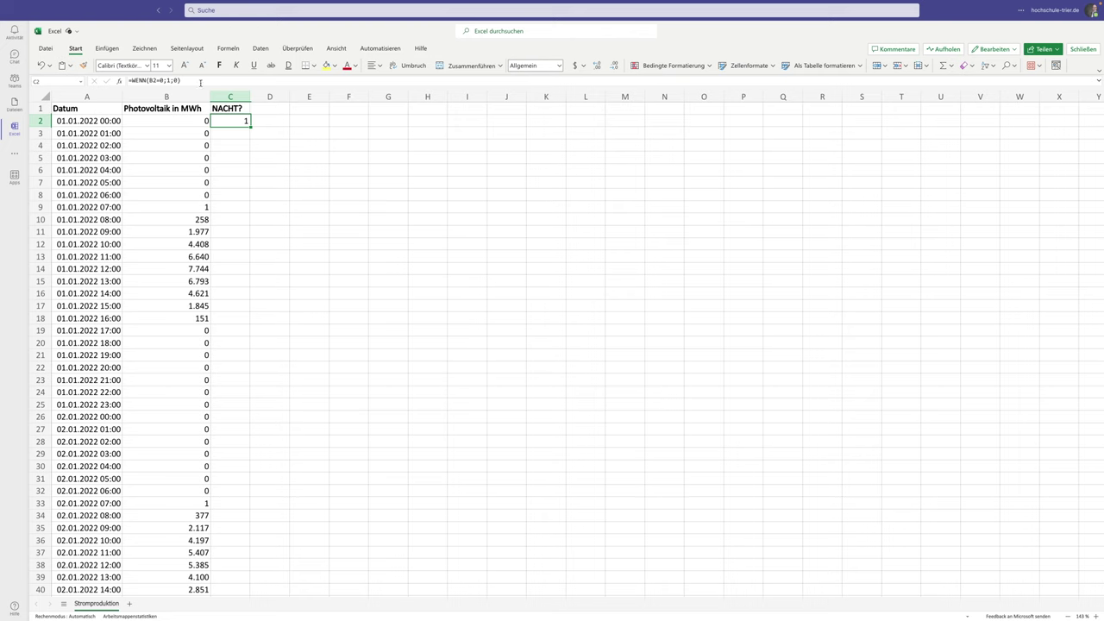
# - Recheck C2's formula and undo an accidental copy of it into D2
pyautogui.doubleClick(229, 120)
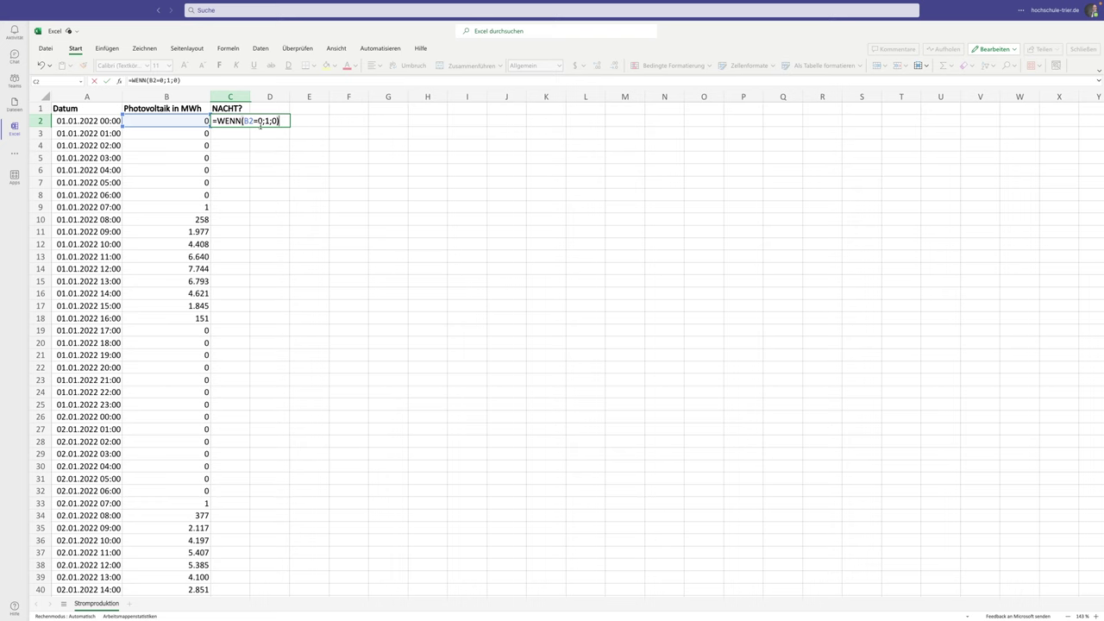
pyautogui.press('Return')
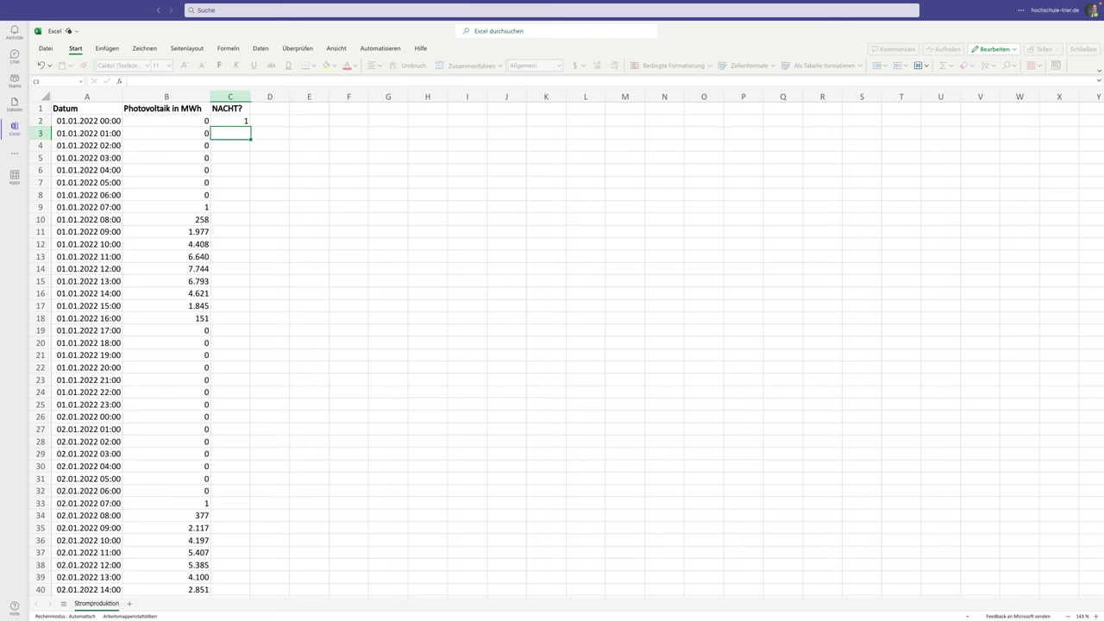
pyautogui.click(245, 123)
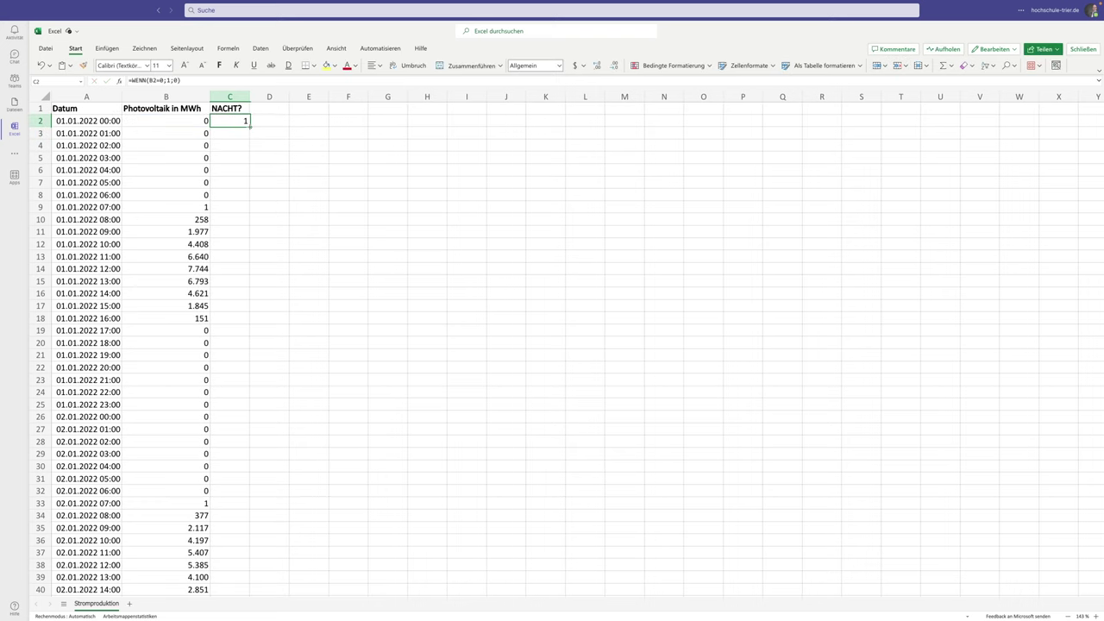
pyautogui.moveTo(250, 126); pyautogui.dragTo(288, 126)
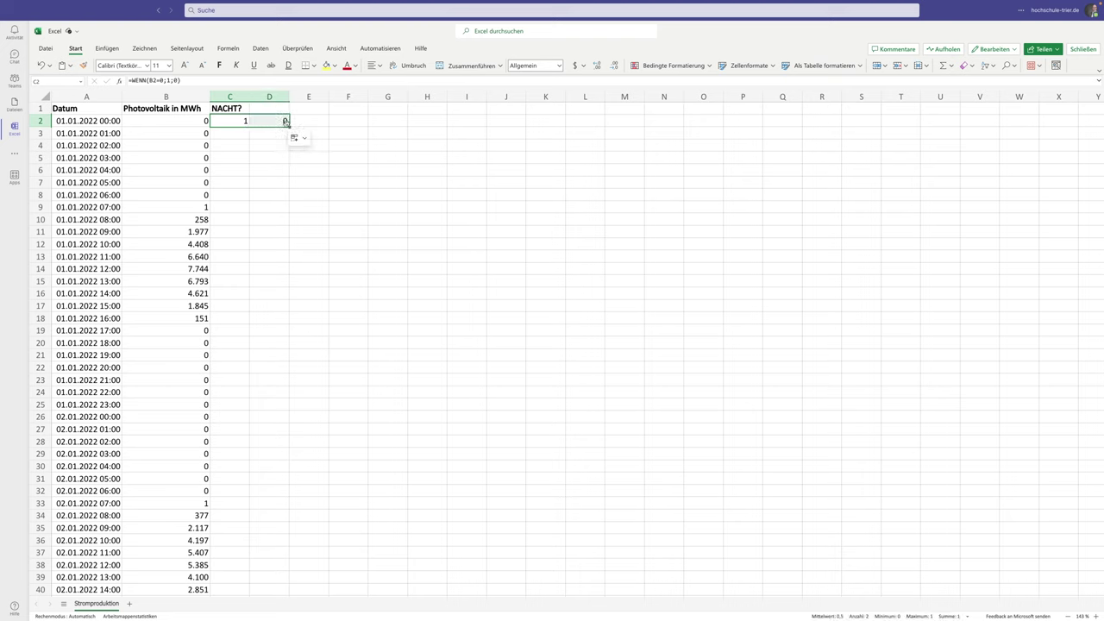
pyautogui.click(284, 122)
pyautogui.hotkey('ctrl', 'z')
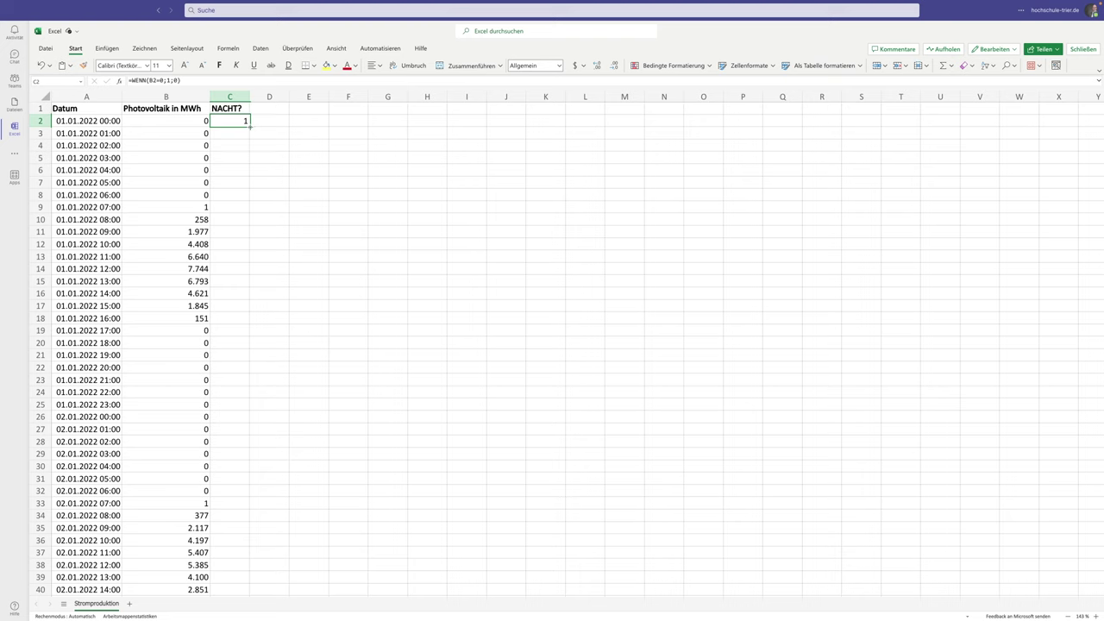
# - Fill the NACHT? formula down all of column C
pyautogui.click(245, 122)
pyautogui.moveTo(250, 126); pyautogui.dragTo(253, 145)
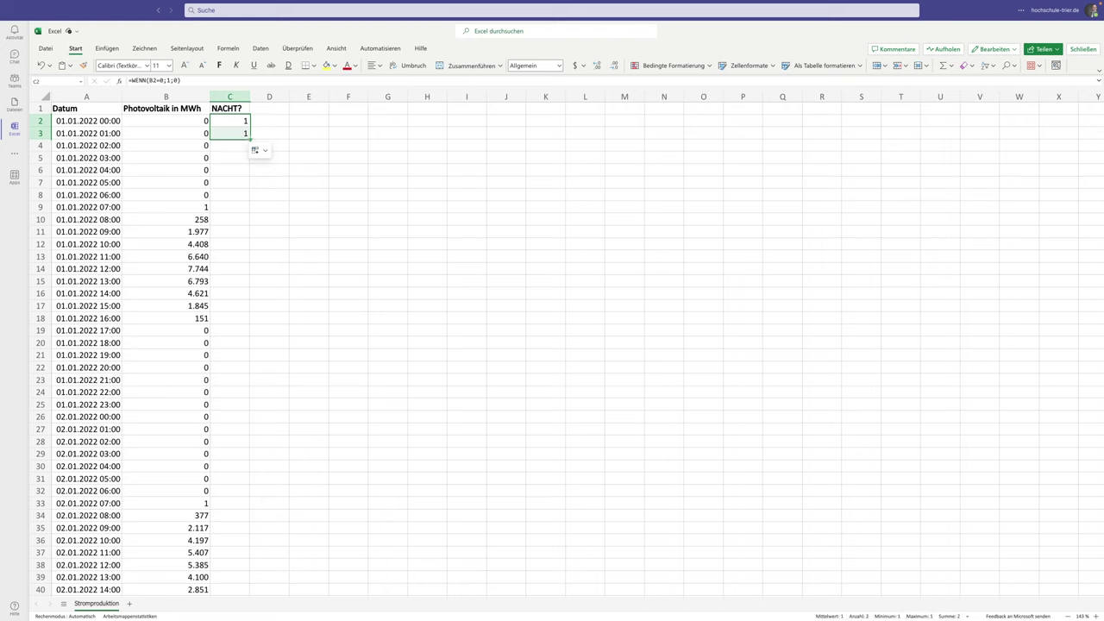
pyautogui.doubleClick(251, 140)
pyautogui.click(245, 182)
pyautogui.moveTo(235, 122); pyautogui.dragTo(231, 316)
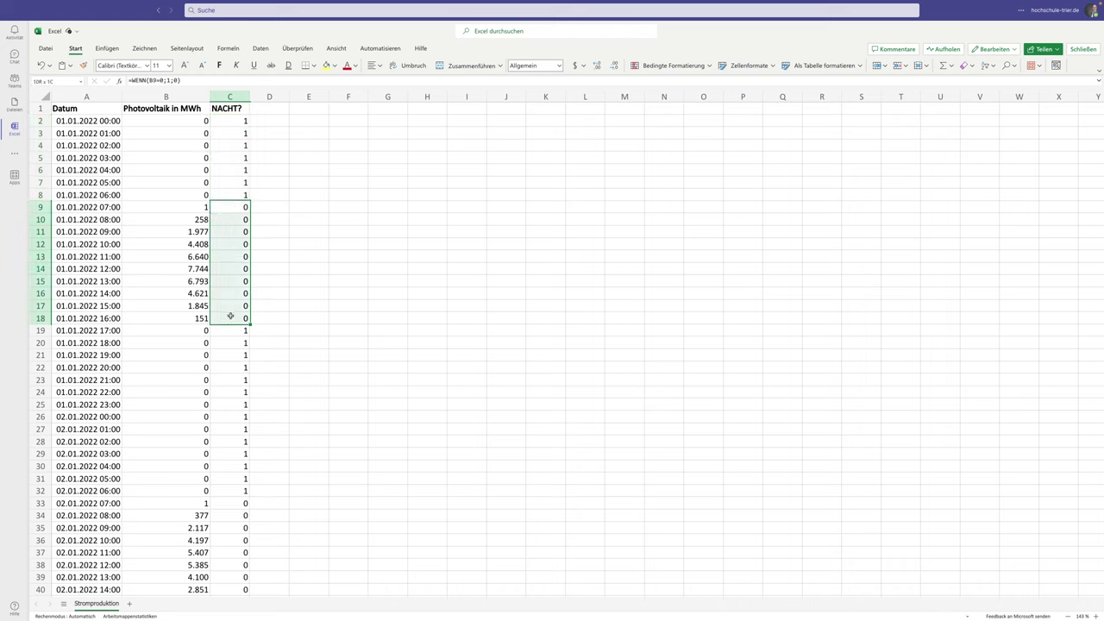
# - Verify the formulas in C9 and C10, then select column C to view its statistics
pyautogui.click(229, 207)
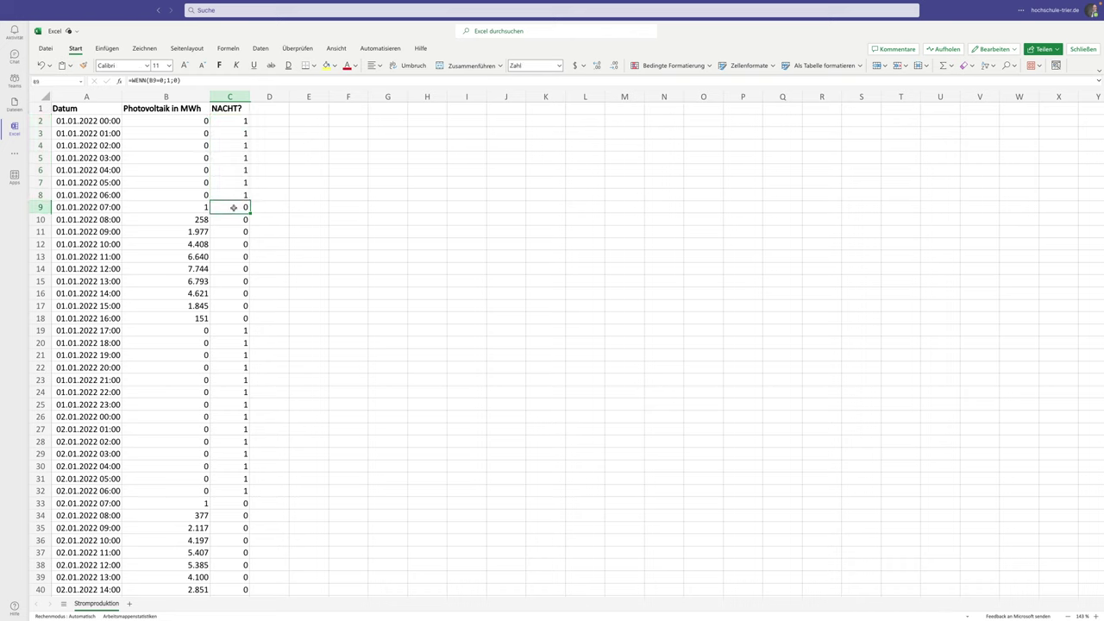
pyautogui.doubleClick(229, 207)
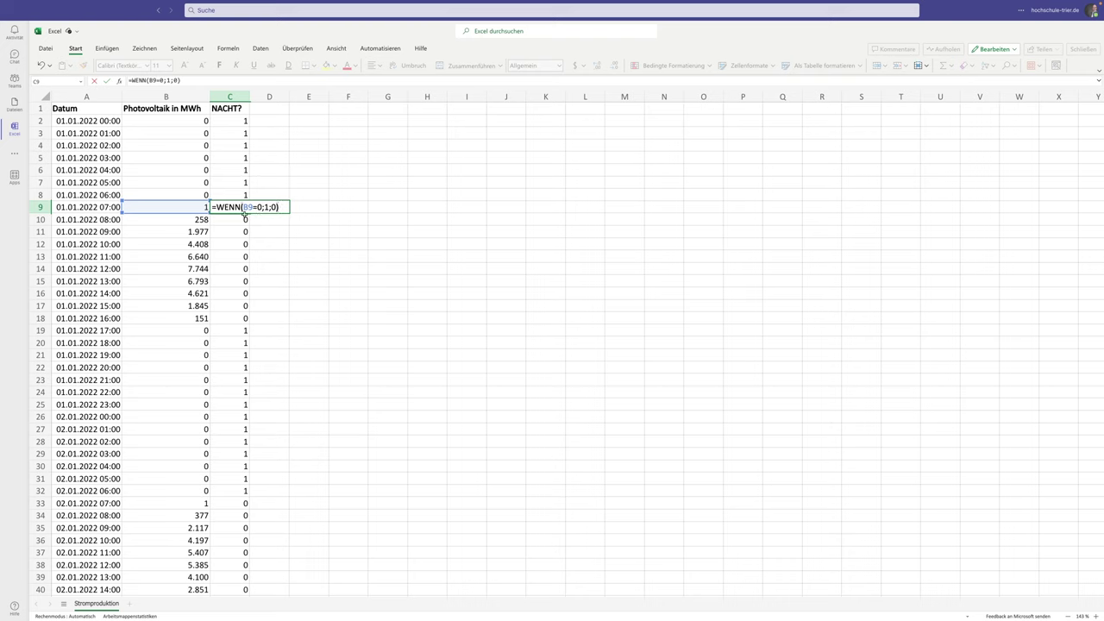
pyautogui.press('Left')
pyautogui.press('Left')
pyautogui.press('Left')
pyautogui.press('Right')
pyautogui.hotkey('shift', 'Right')
pyautogui.hotkey('shift', 'Right')
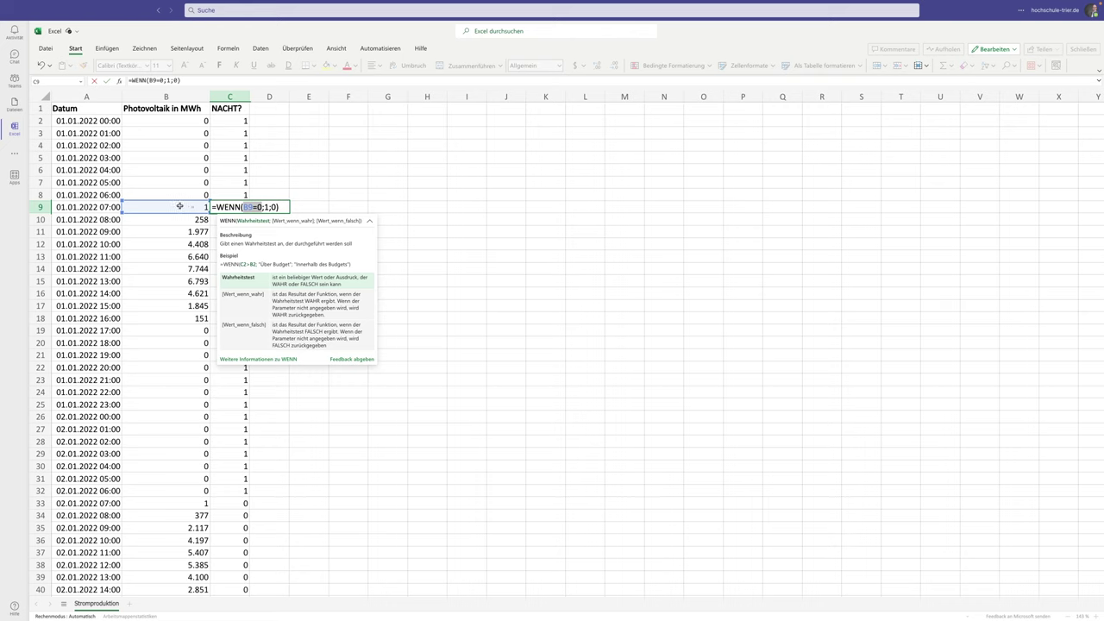
pyautogui.press('Return')
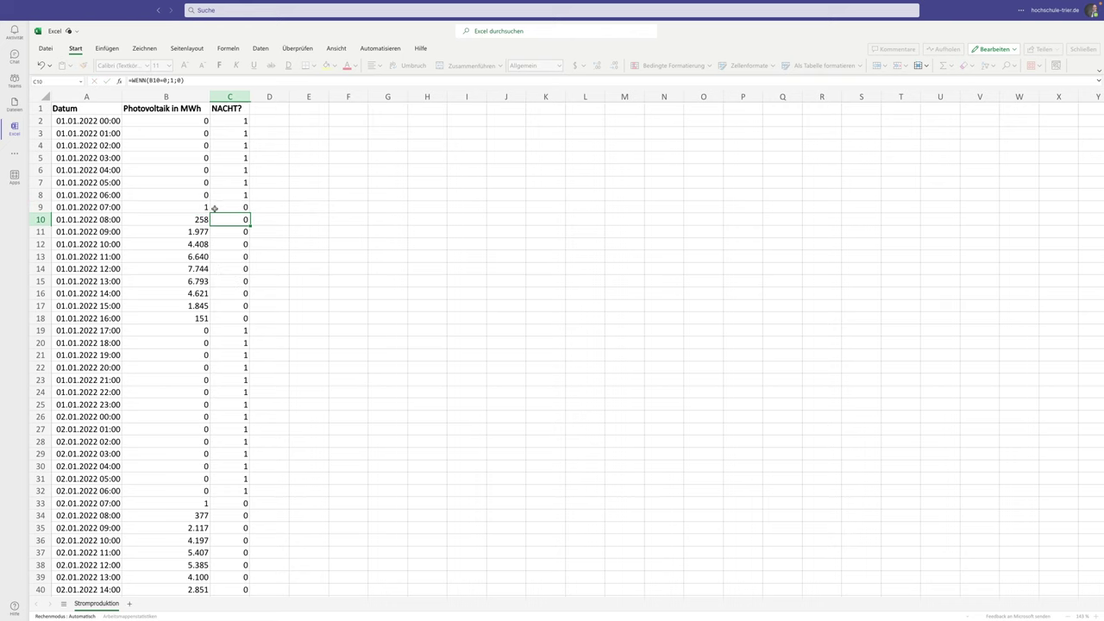
pyautogui.doubleClick(228, 220)
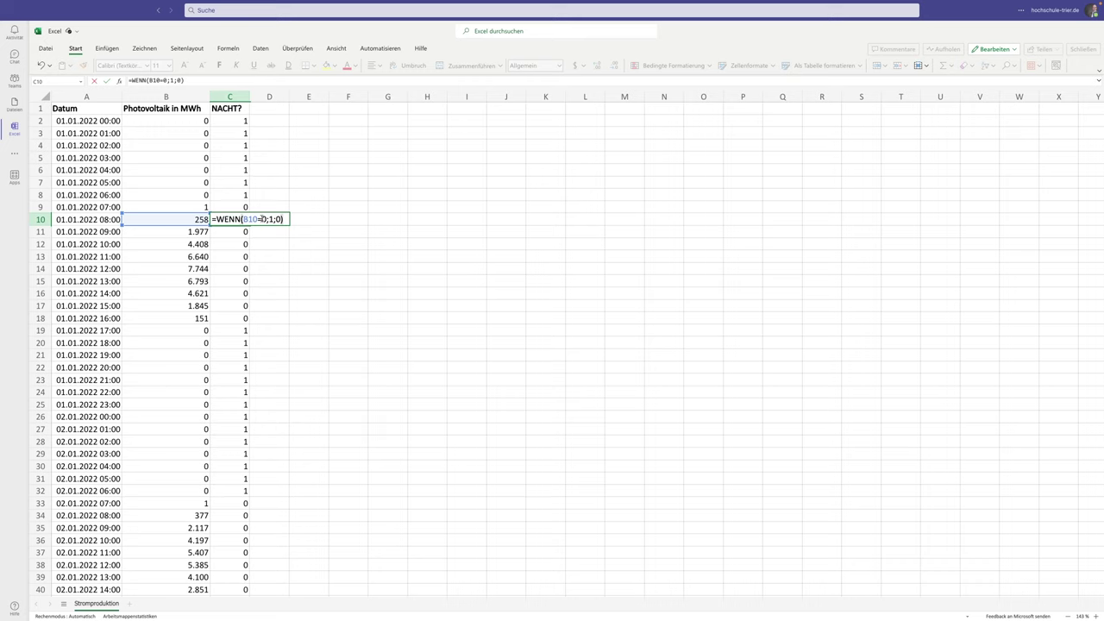
pyautogui.click(275, 219)
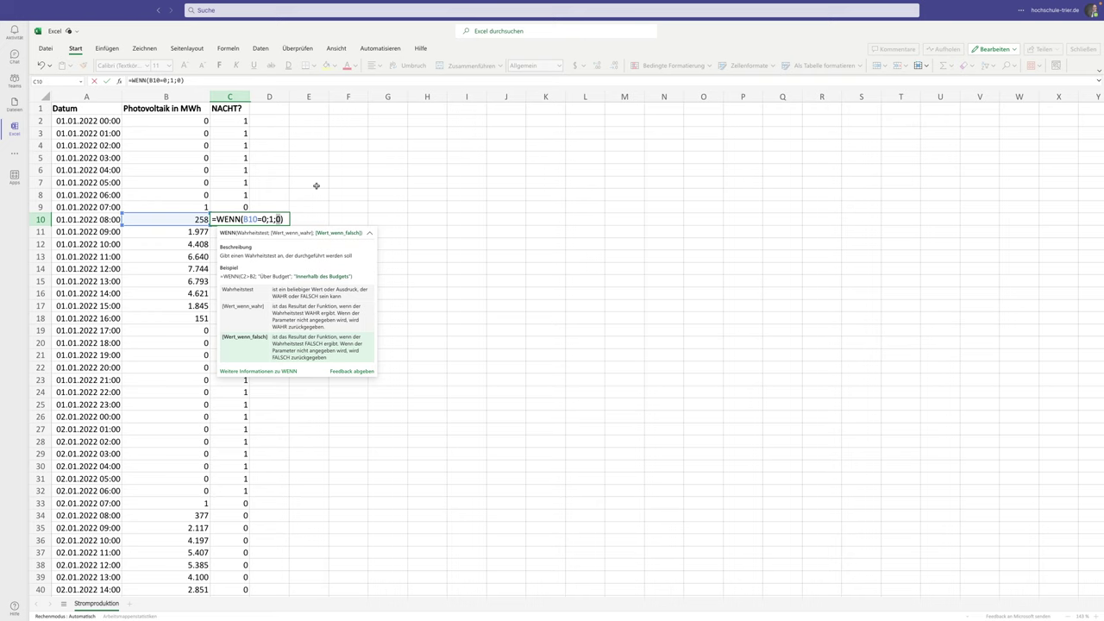
pyautogui.press('Escape')
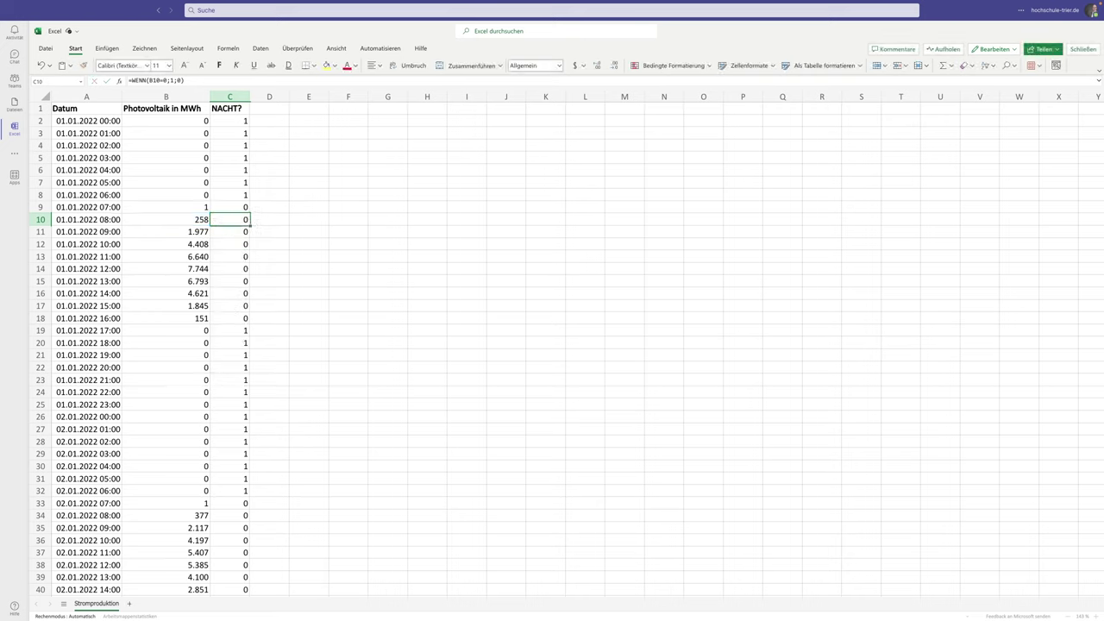
pyautogui.click(265, 120)
pyautogui.click(231, 96)
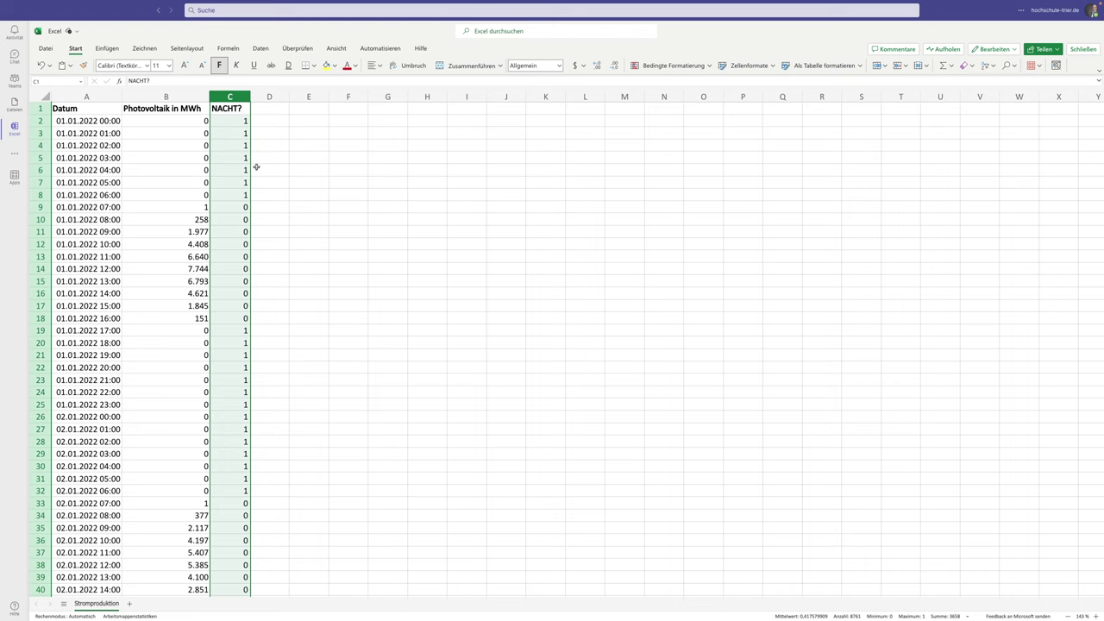
# - Enter =WENN(B2=0;"Nacht";"Tag") in D2
pyautogui.click(256, 166)
pyautogui.click(264, 121)
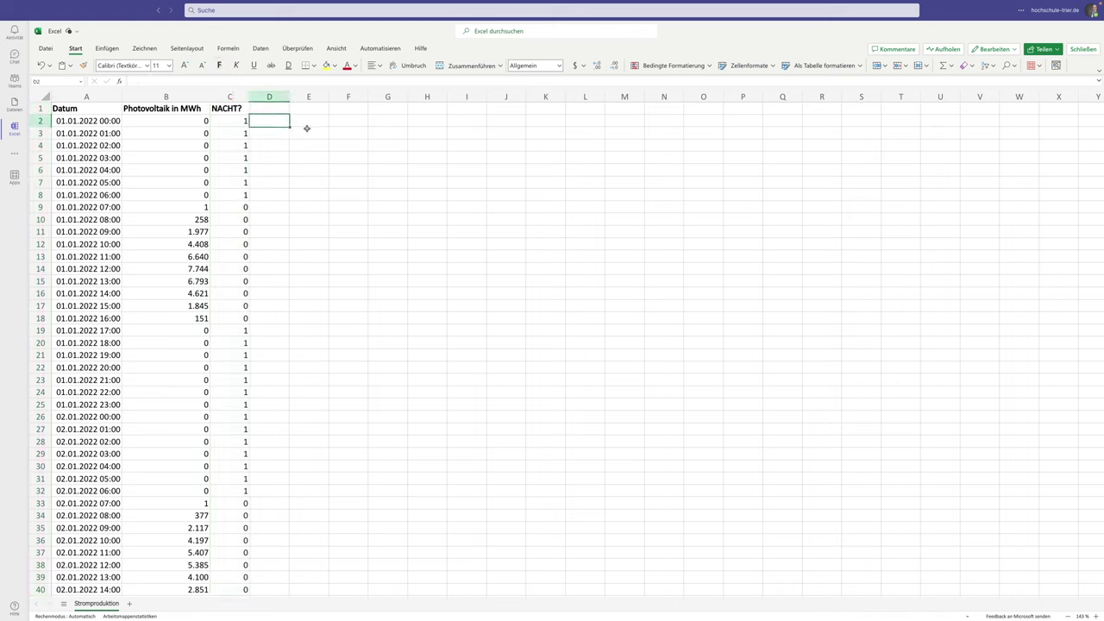
pyautogui.write('=')
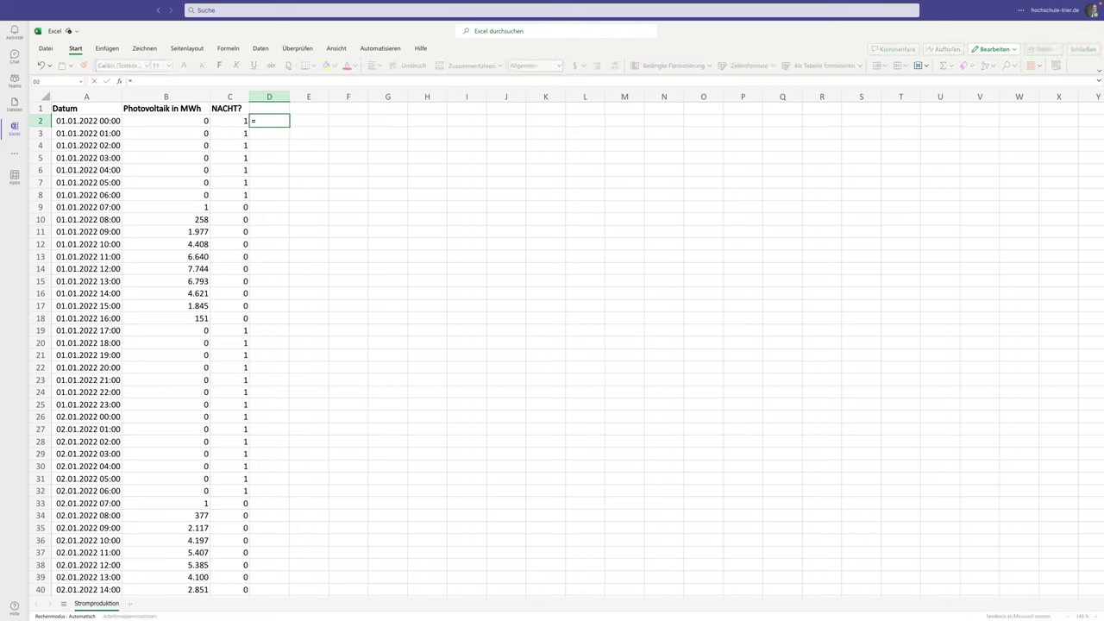
pyautogui.write('WENN(')
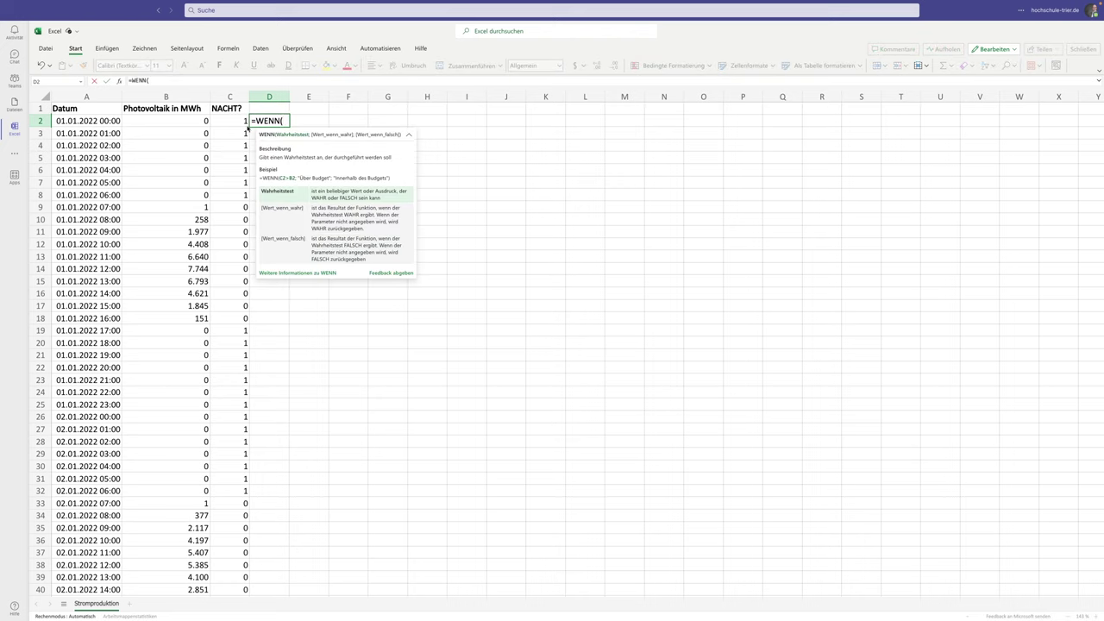
pyautogui.click(162, 120)
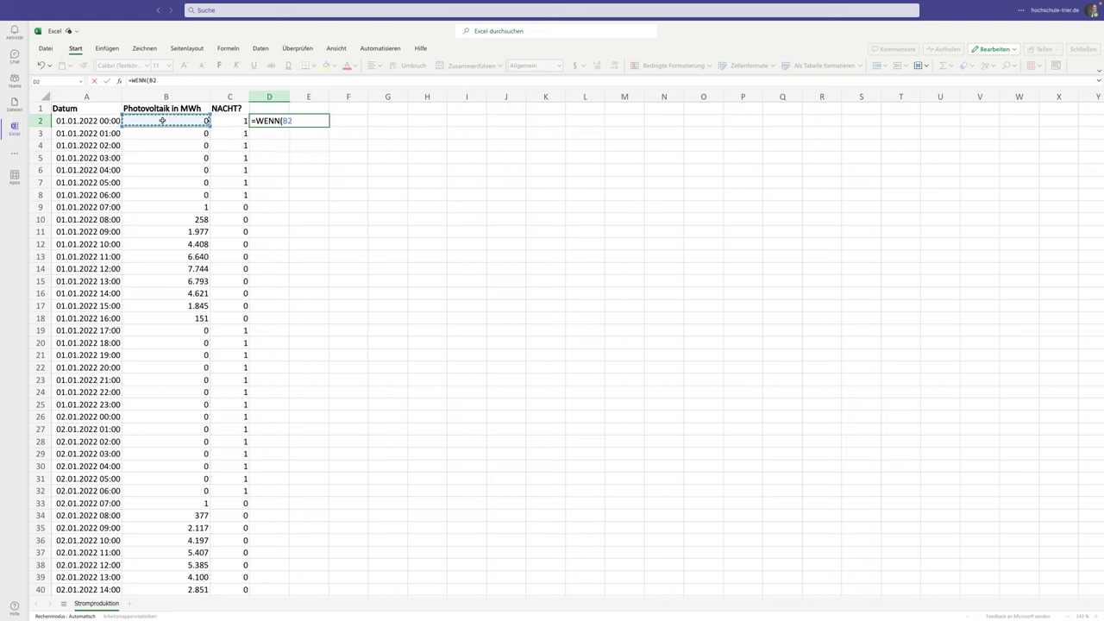
pyautogui.write('=0')
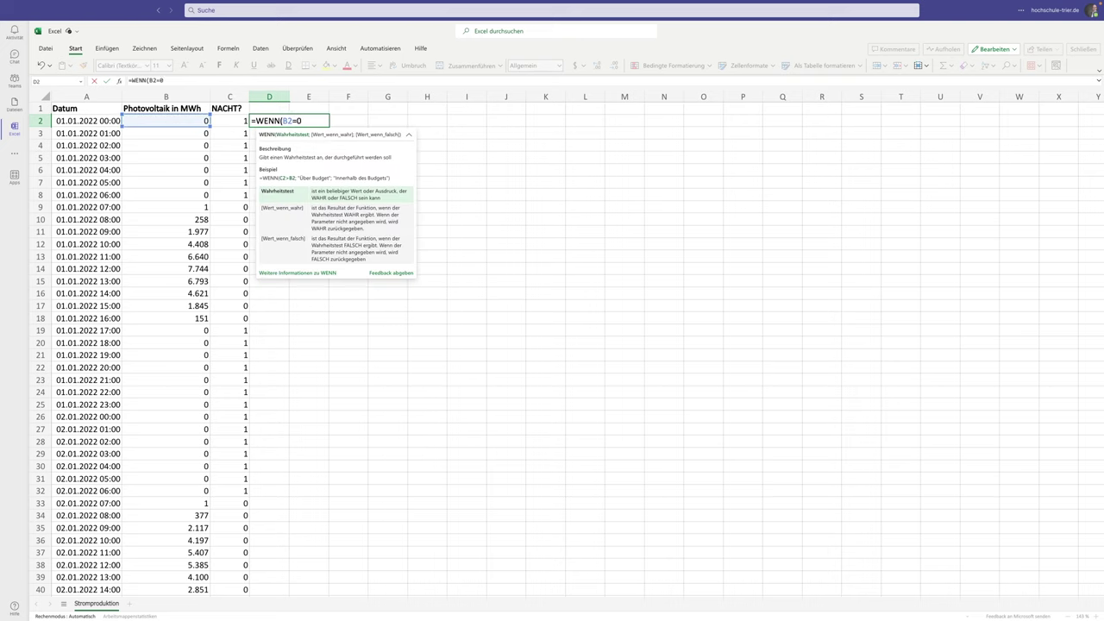
pyautogui.write(';"Nac')
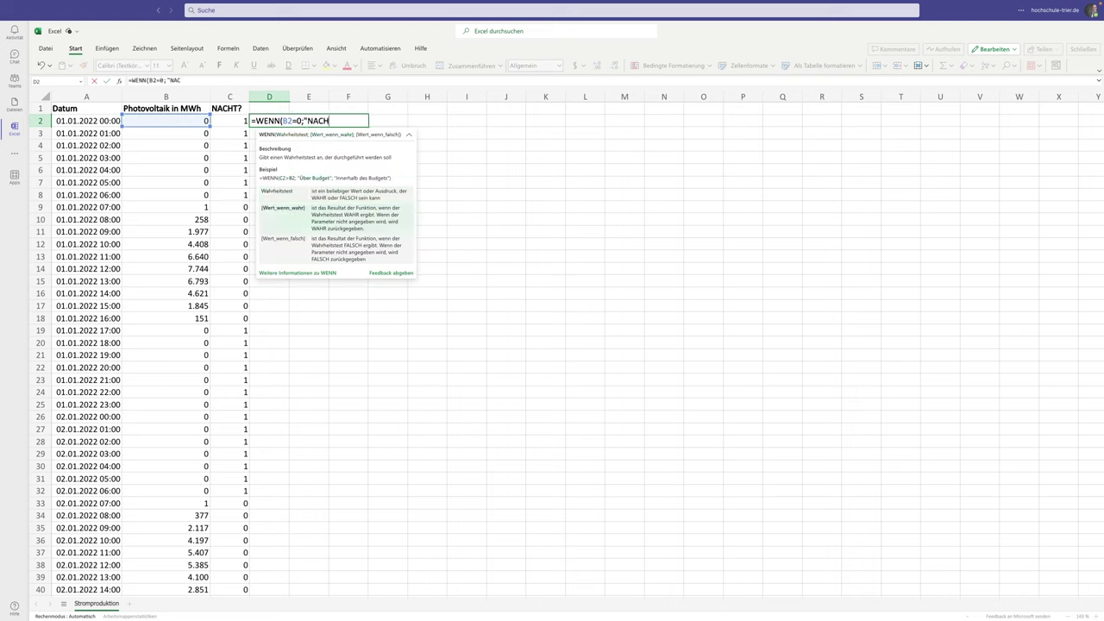
pyautogui.write('ht";')
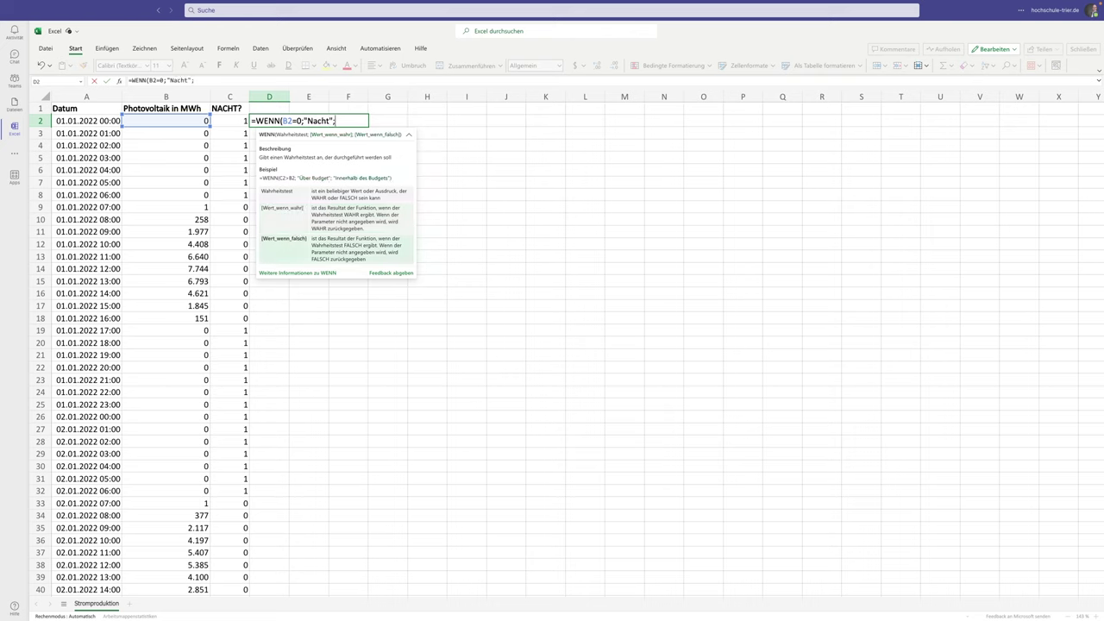
pyautogui.write('"Tag')
pyautogui.write('")')
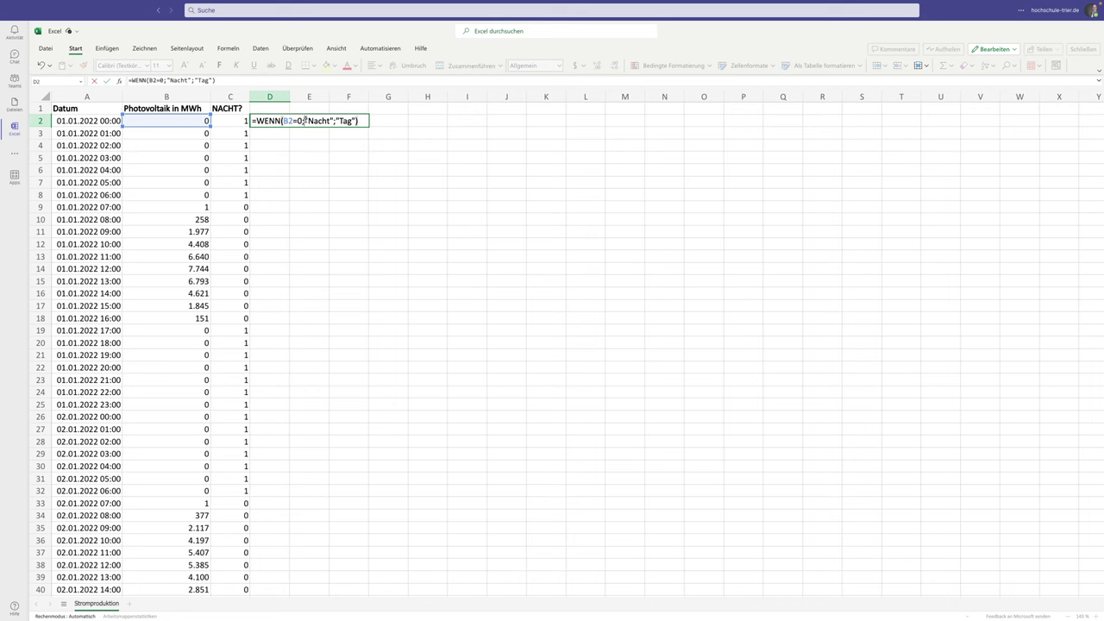
pyautogui.moveTo(305, 121); pyautogui.dragTo(333, 121)
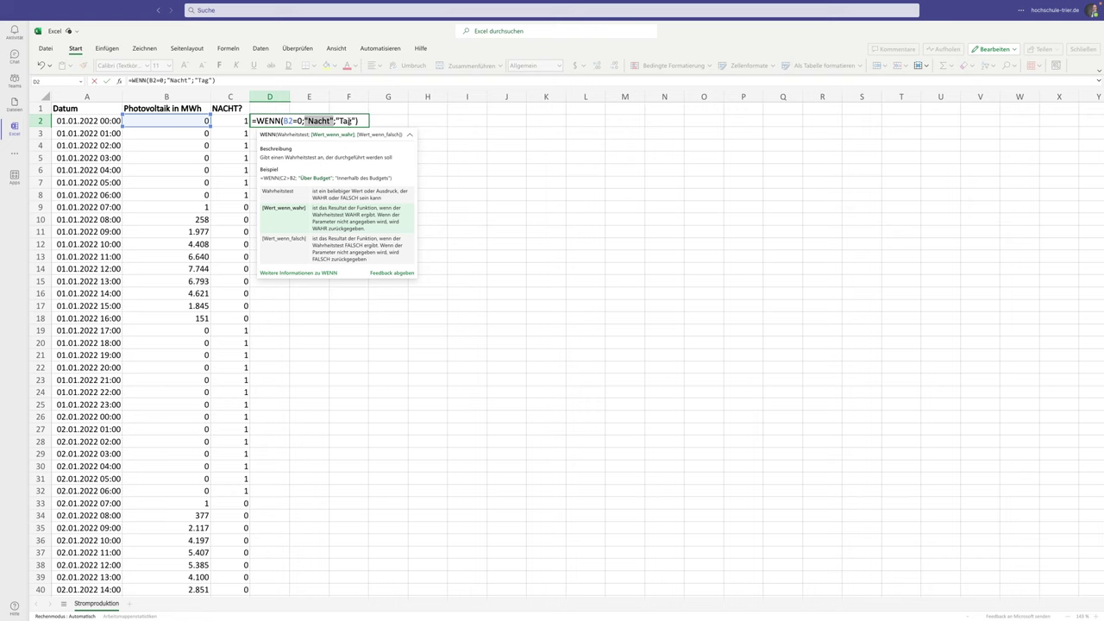
pyautogui.press('Return')
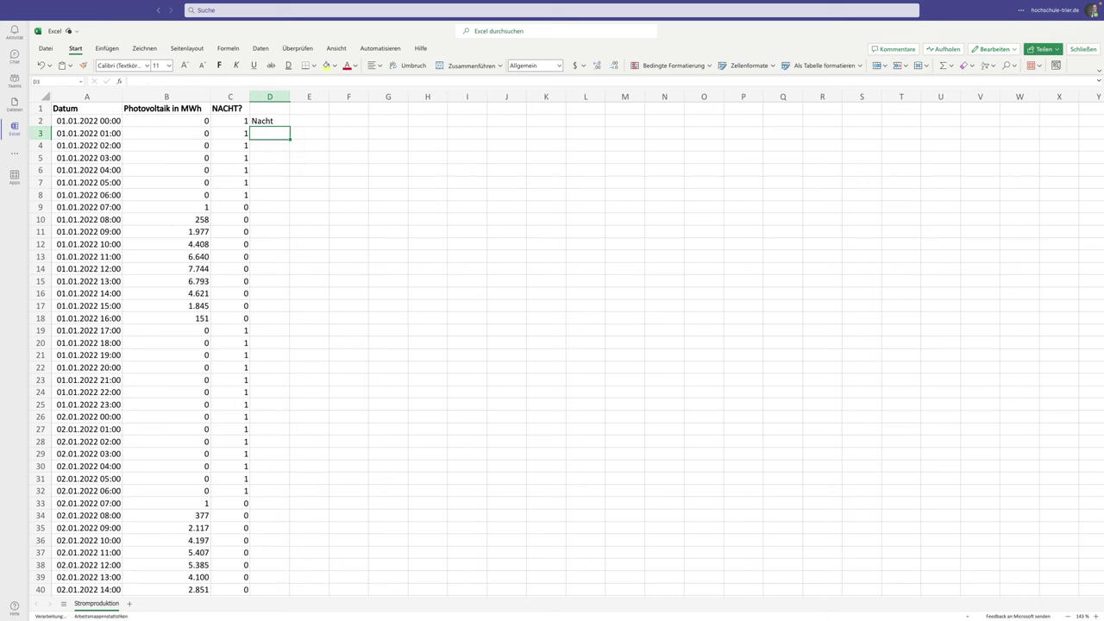
# - Fill the Nacht/Tag formula down column D
pyautogui.click(259, 121)
pyautogui.doubleClick(290, 127)
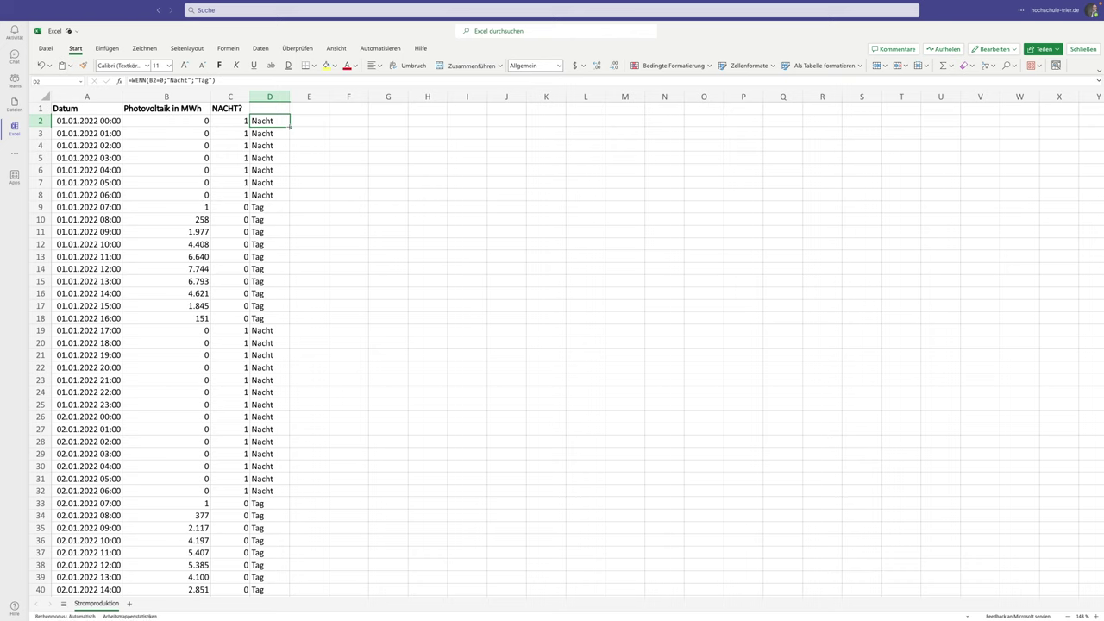
pyautogui.click(309, 120)
# - Enter =WENN(D2="Nacht";"Lorem Ipsum";"") in E2
pyautogui.write('=')
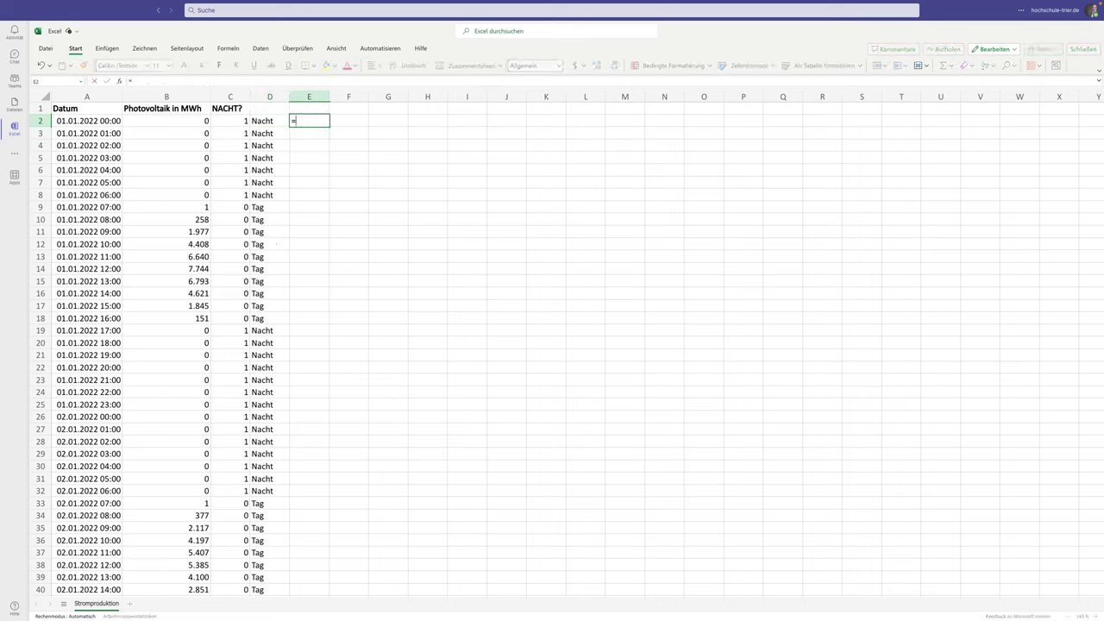
pyautogui.write('WENN(')
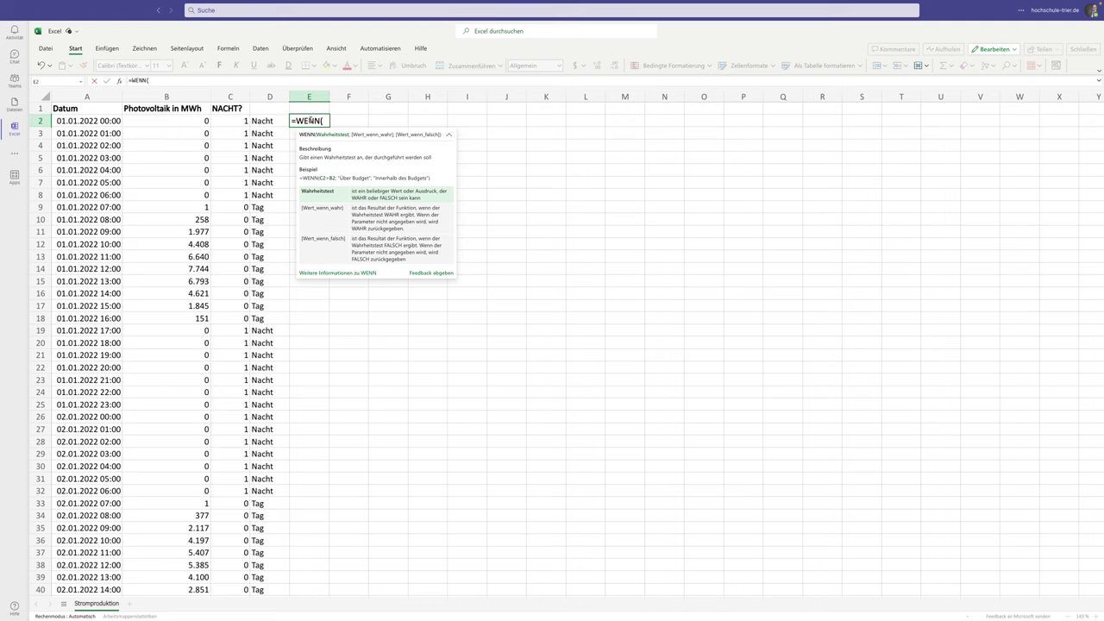
pyautogui.click(264, 121)
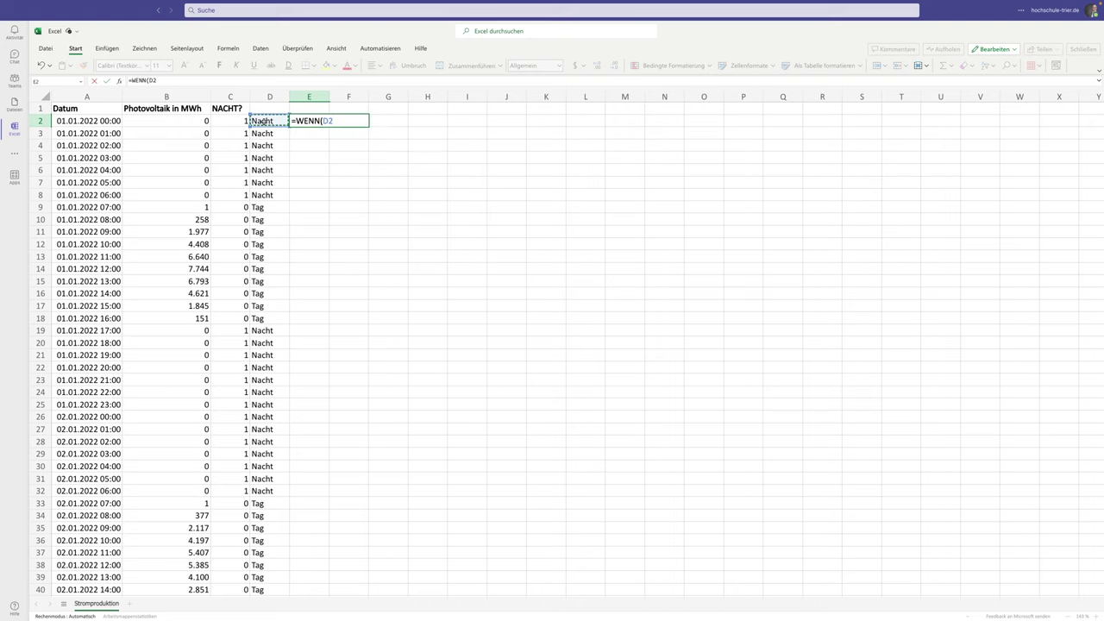
pyautogui.write('="')
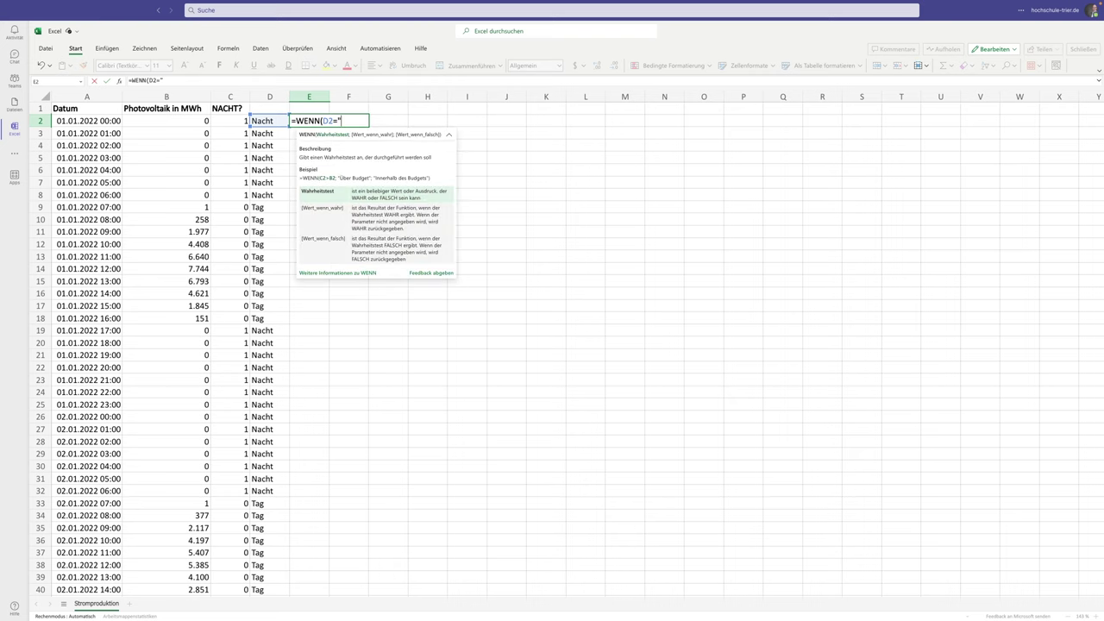
pyautogui.write('Nacht')
pyautogui.write('"')
pyautogui.write(';')
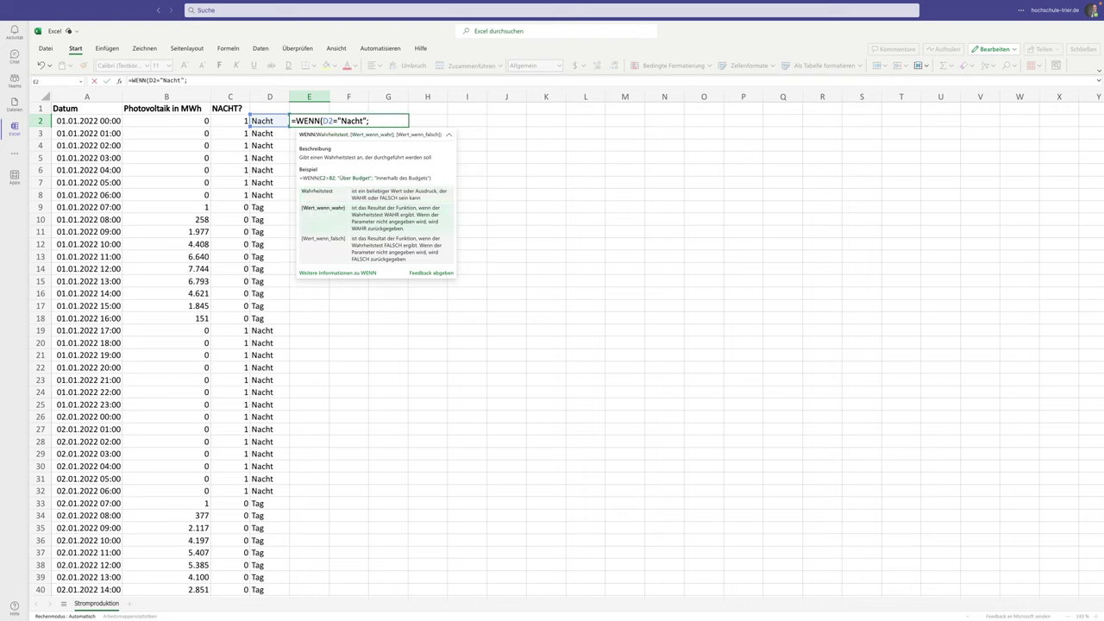
pyautogui.write('"')
pyautogui.write('Lorem')
pyautogui.write(' P')
pyautogui.press('BackSpace')
pyautogui.write('Ipsum"')
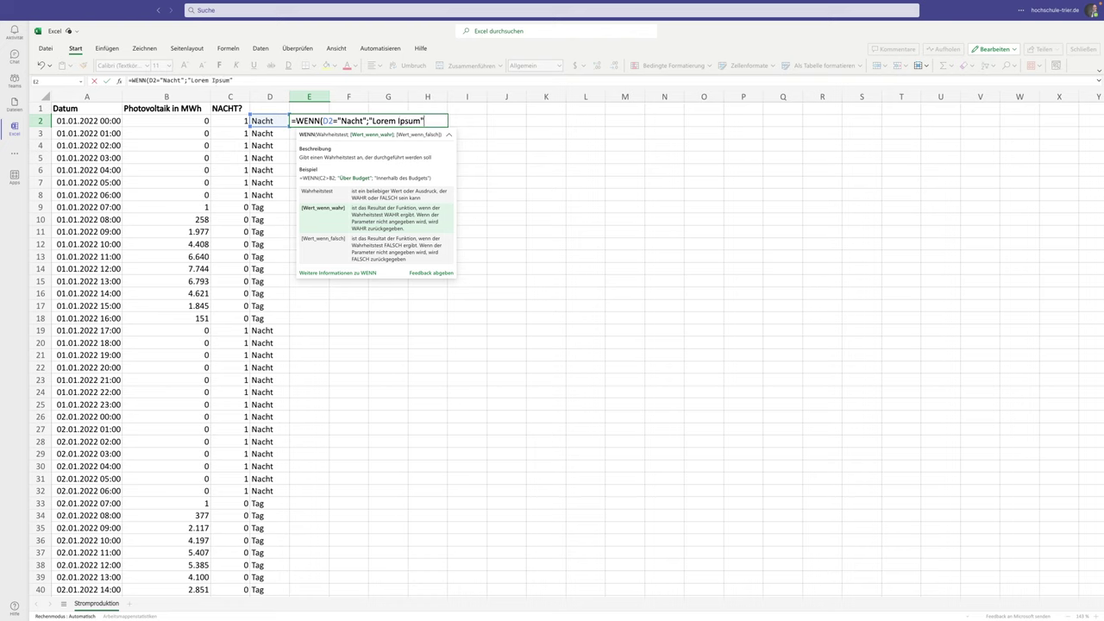
pyautogui.write(';""')
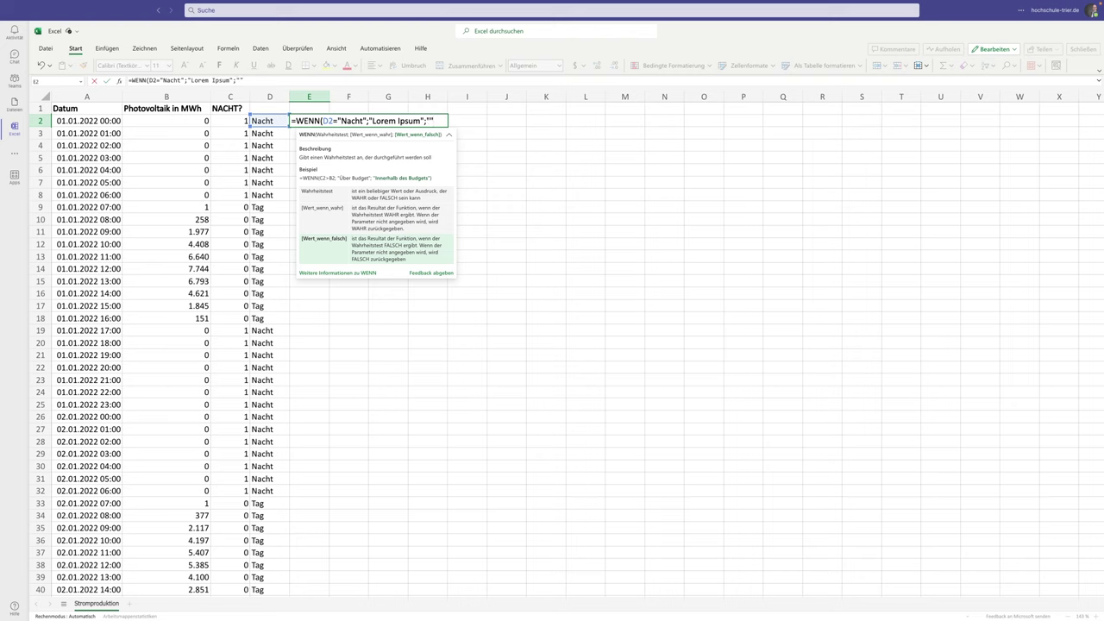
pyautogui.write(')')
pyautogui.press('Return')
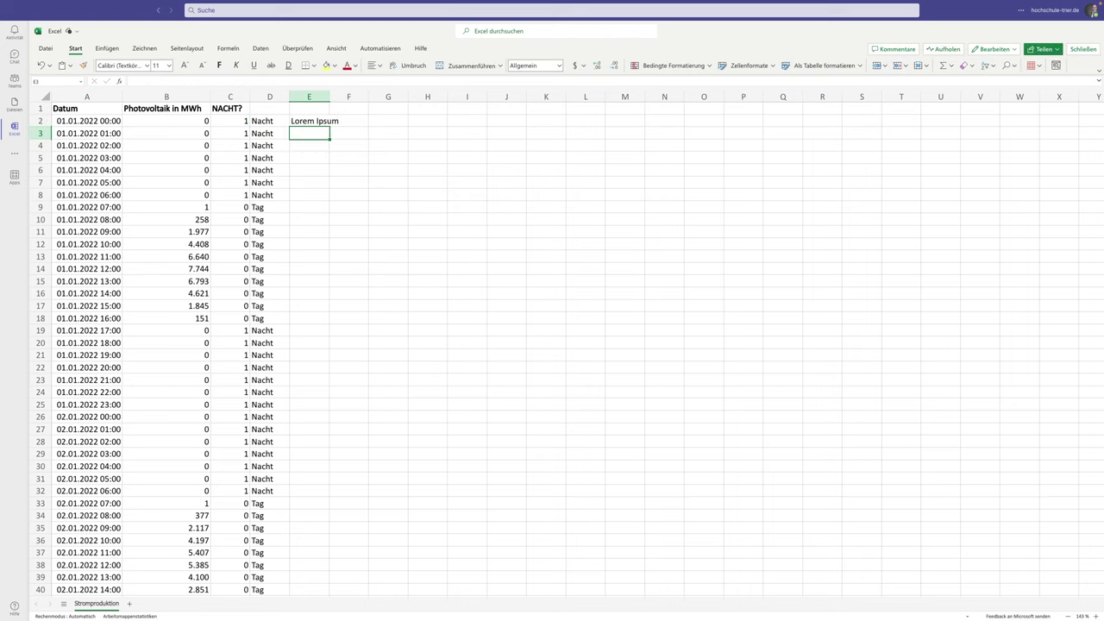
# - Check E2's formula and fill it down column E
pyautogui.click(312, 122)
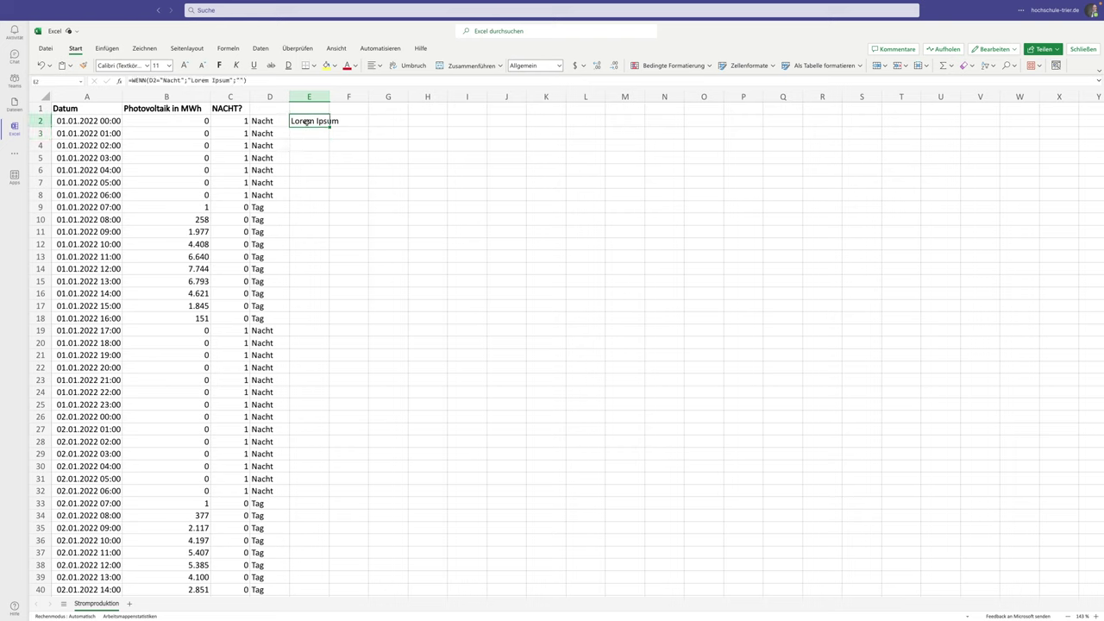
pyautogui.doubleClick(307, 122)
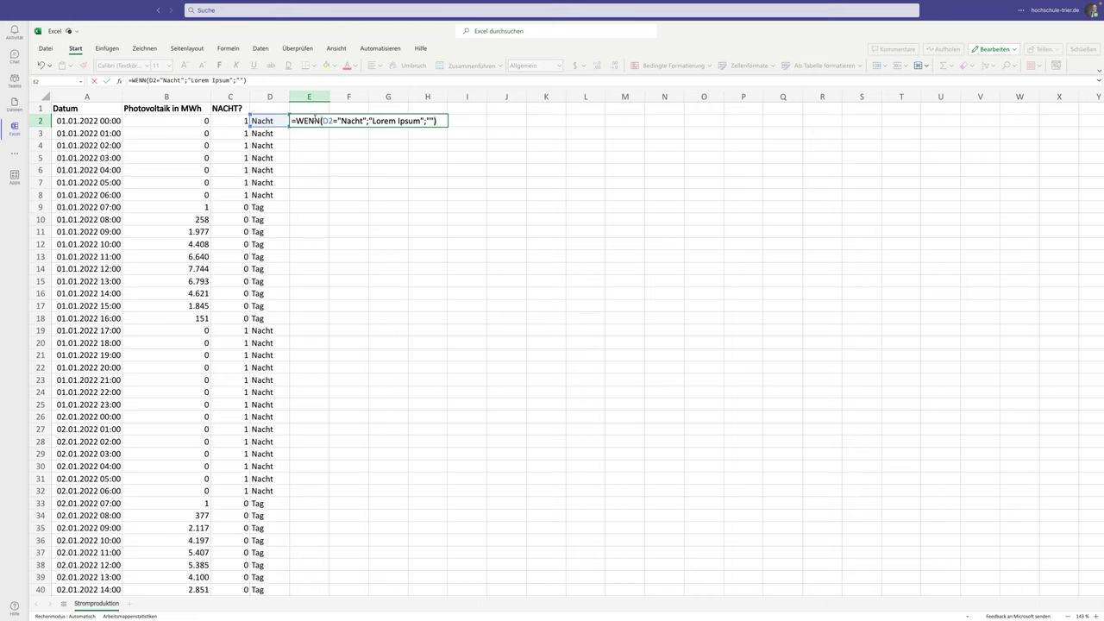
pyautogui.press('Escape')
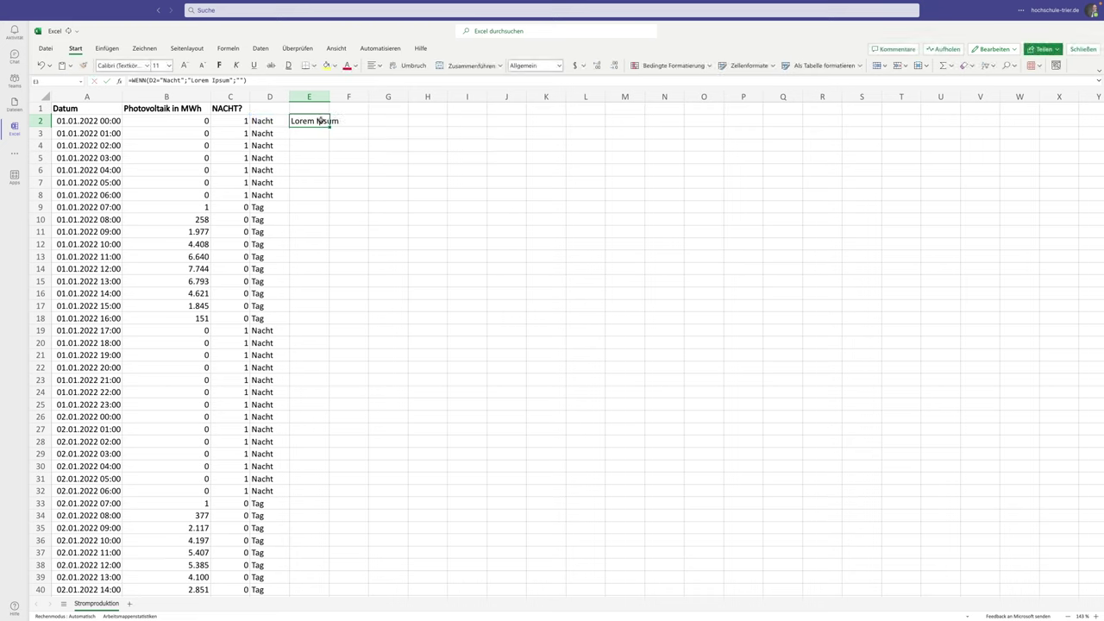
pyautogui.doubleClick(329, 126)
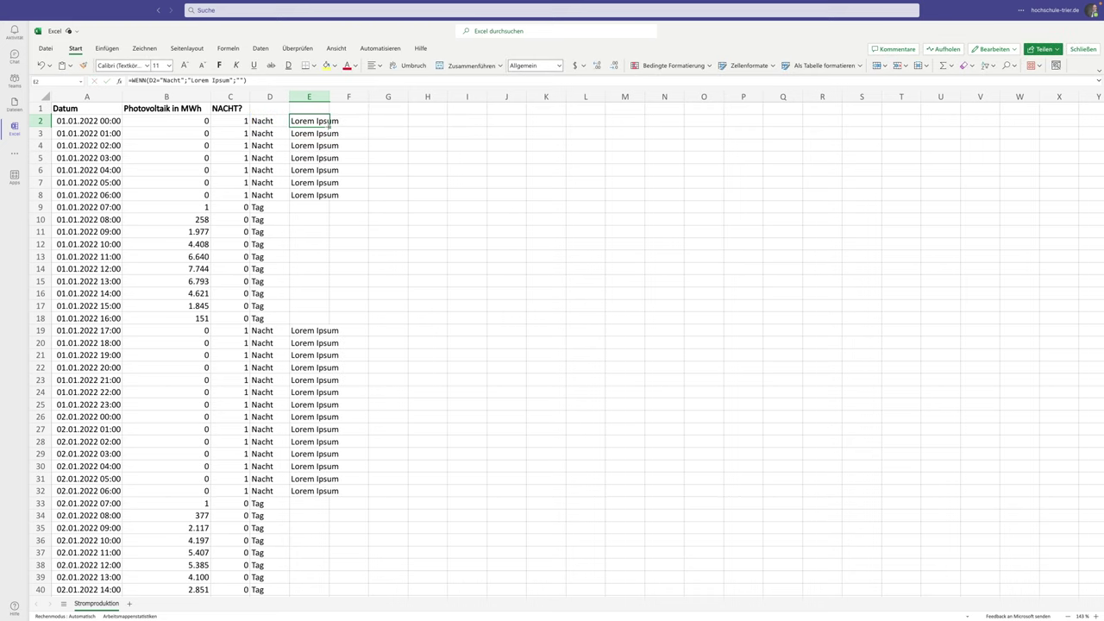
# - Autofit column E so Lorem Ipsum shows fully beside every Nacht row
pyautogui.click(300, 214)
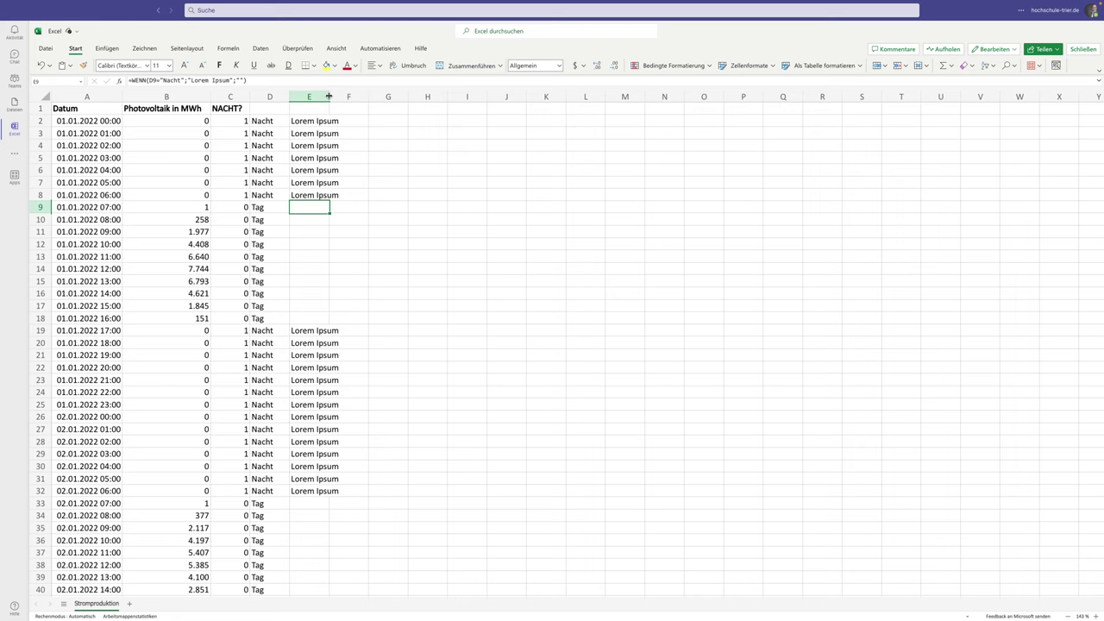
pyautogui.doubleClick(329, 97)
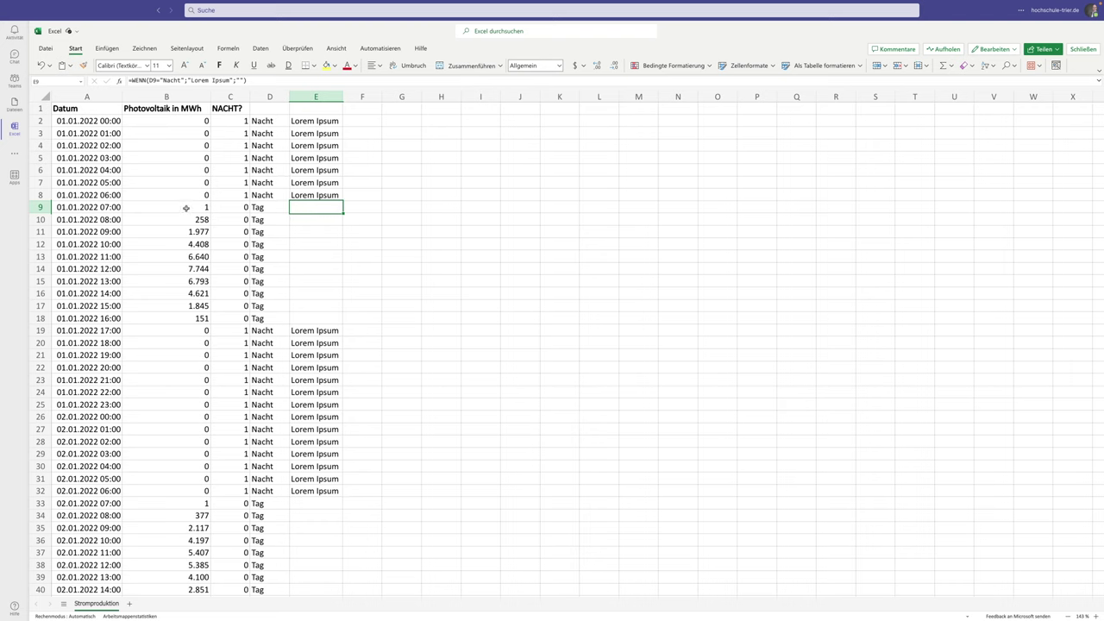
pyautogui.click(306, 124)
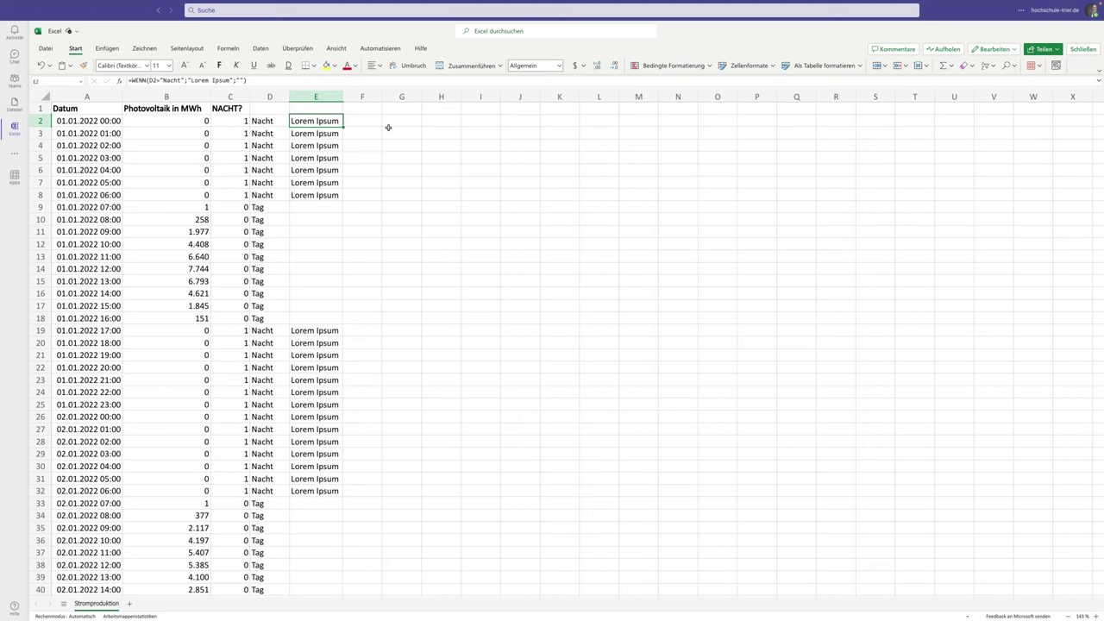
# - Enter =MITTELWERT(B:B) in J2 to average column B
pyautogui.click(520, 121)
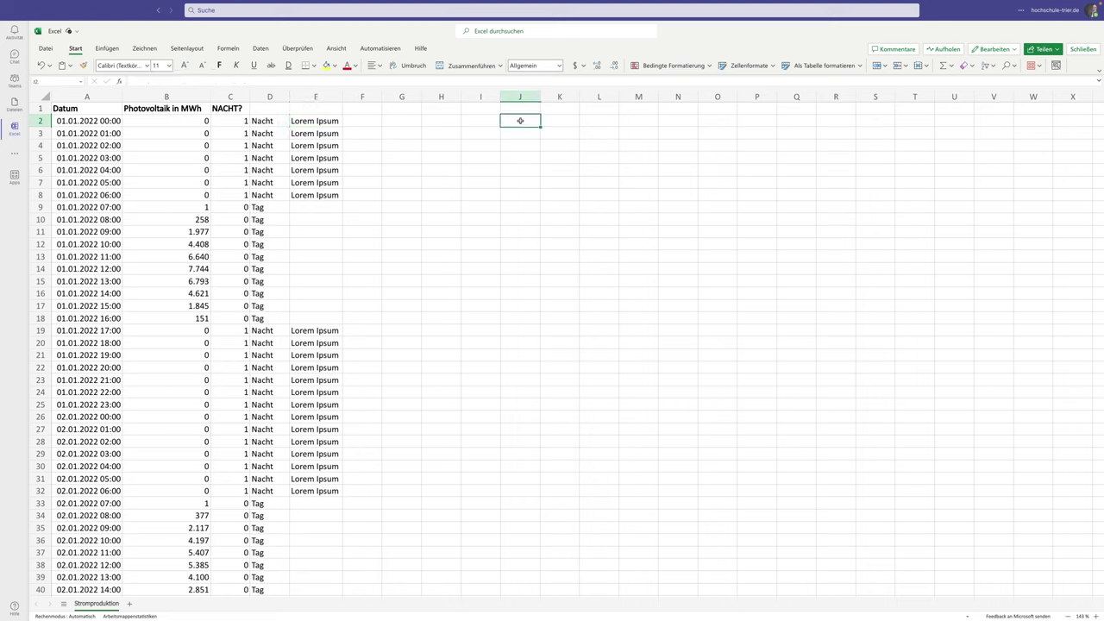
pyautogui.write('=MITTE')
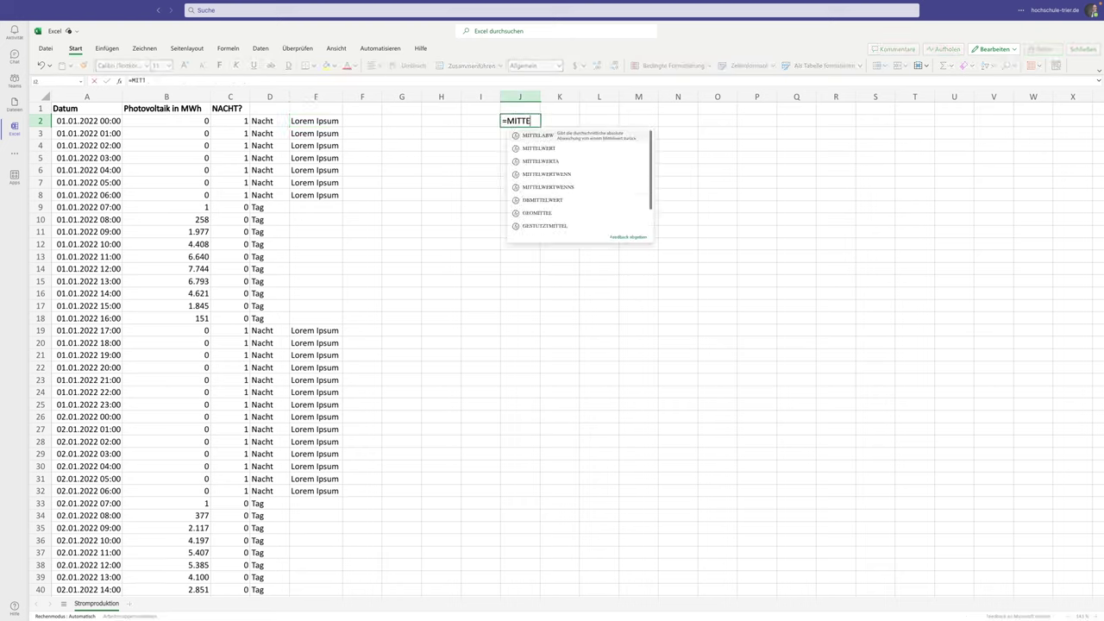
pyautogui.write('K')
pyautogui.press('BackSpace')
pyautogui.write('LWERT(')
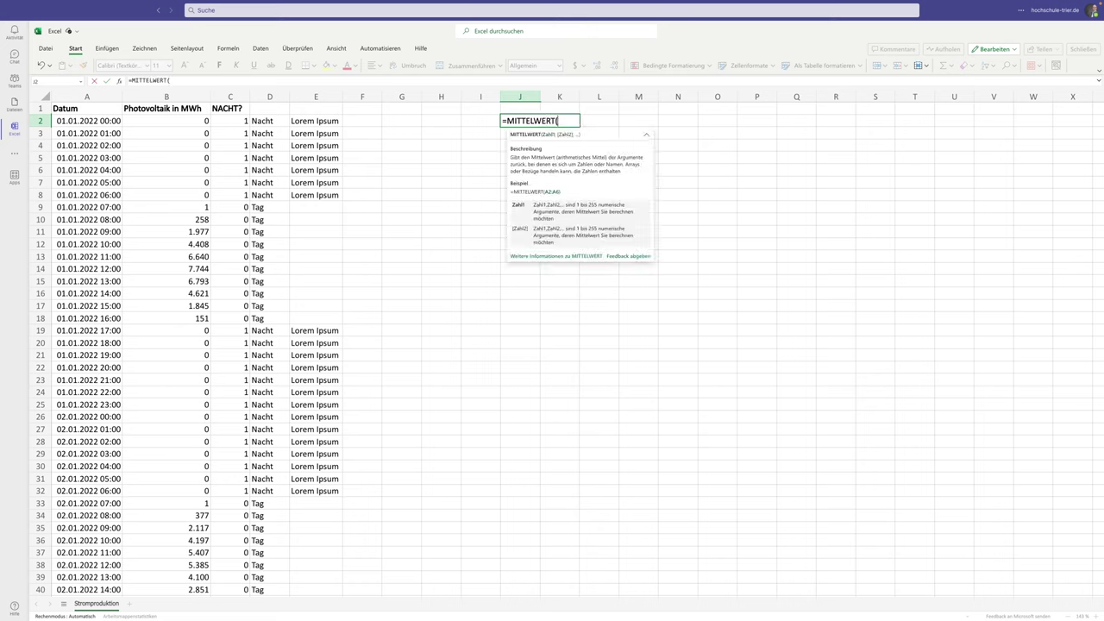
pyautogui.write('B:B')
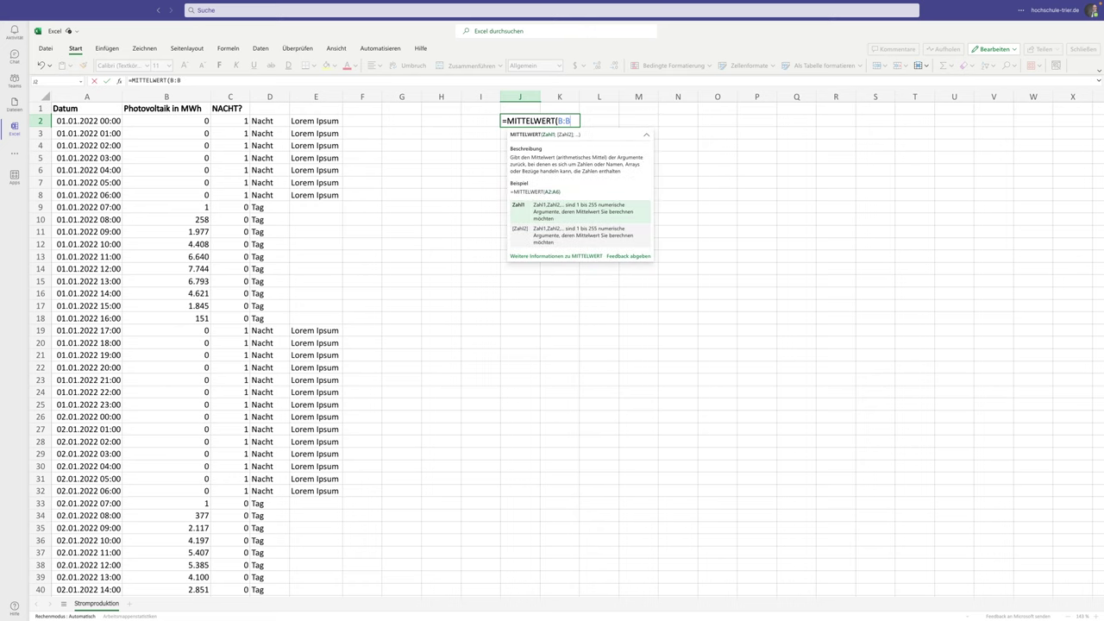
pyautogui.write(')')
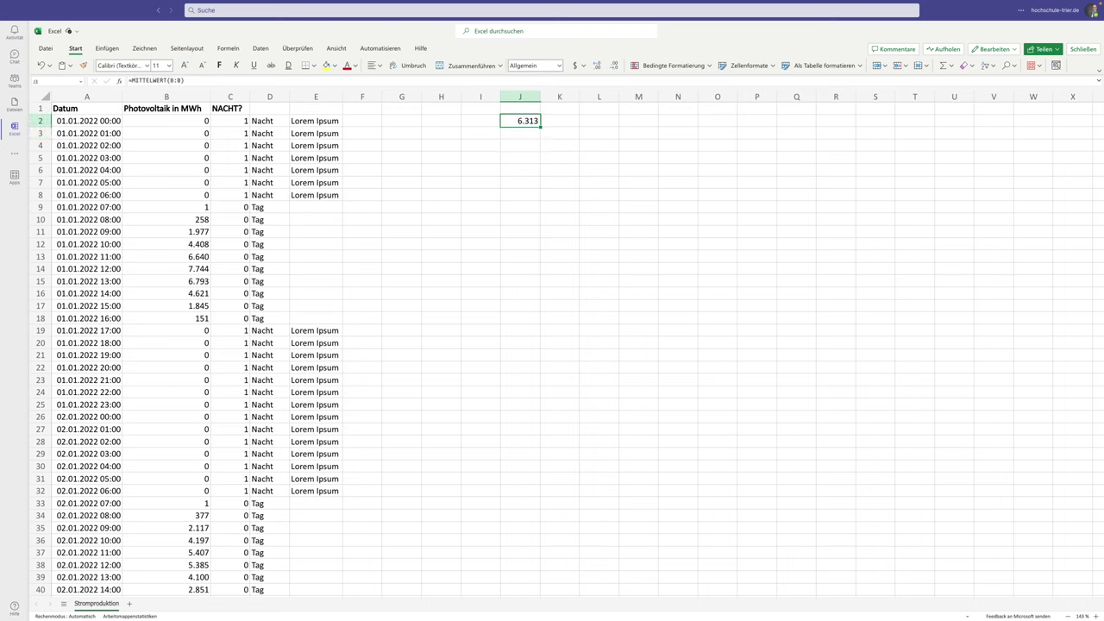
# - Label the average MITTELWERT in I2 and widen column I to fit it
pyautogui.click(481, 121)
pyautogui.write('MITTELWERT')
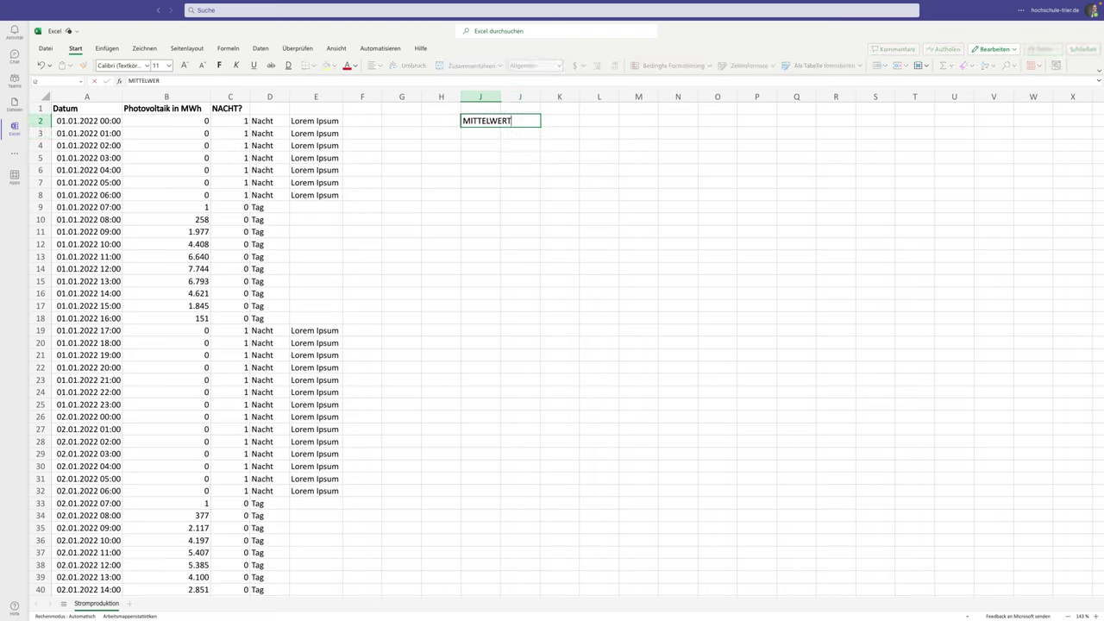
pyautogui.press('Return')
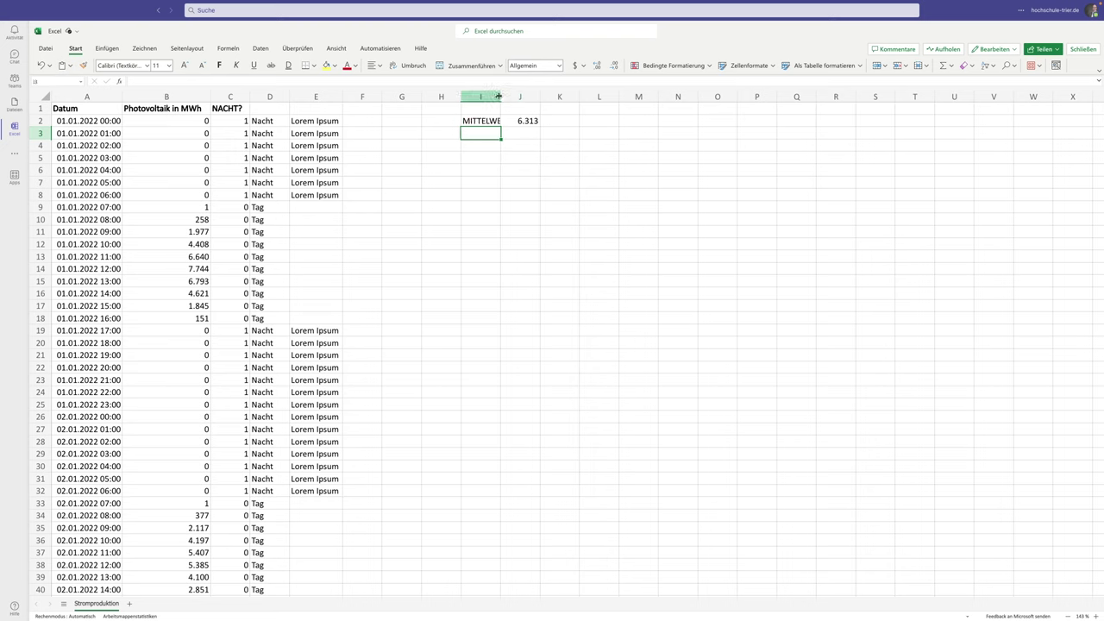
pyautogui.moveTo(498, 97); pyautogui.dragTo(518, 96)
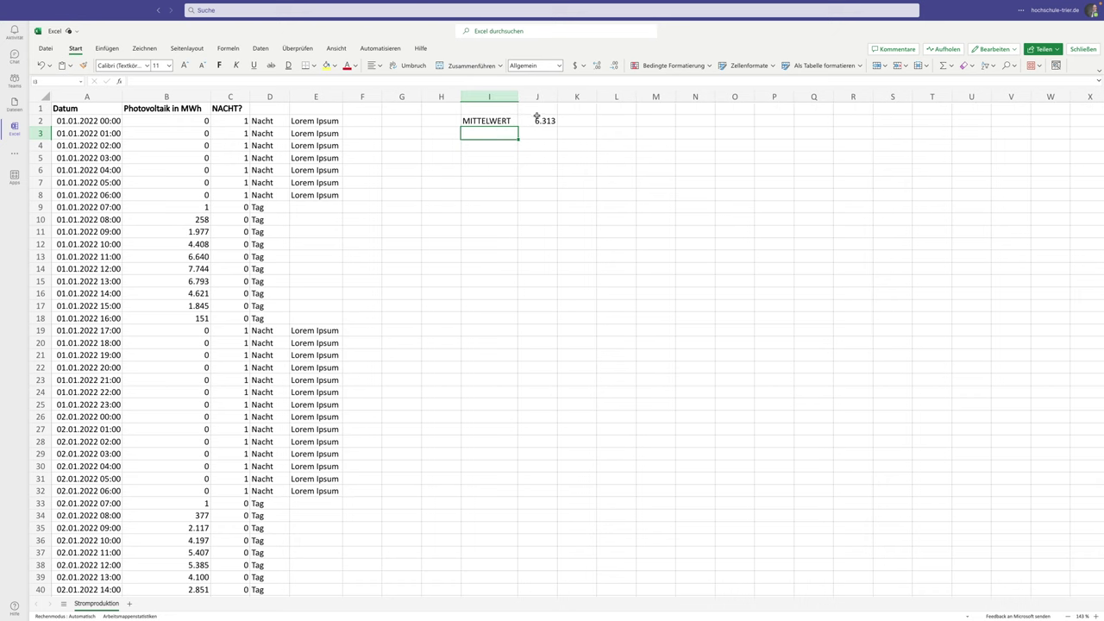
# - Enter =WENN(B2>6313;"Gross";"Klein") in F2, correcting the mistyped 'klein'
pyautogui.click(539, 120)
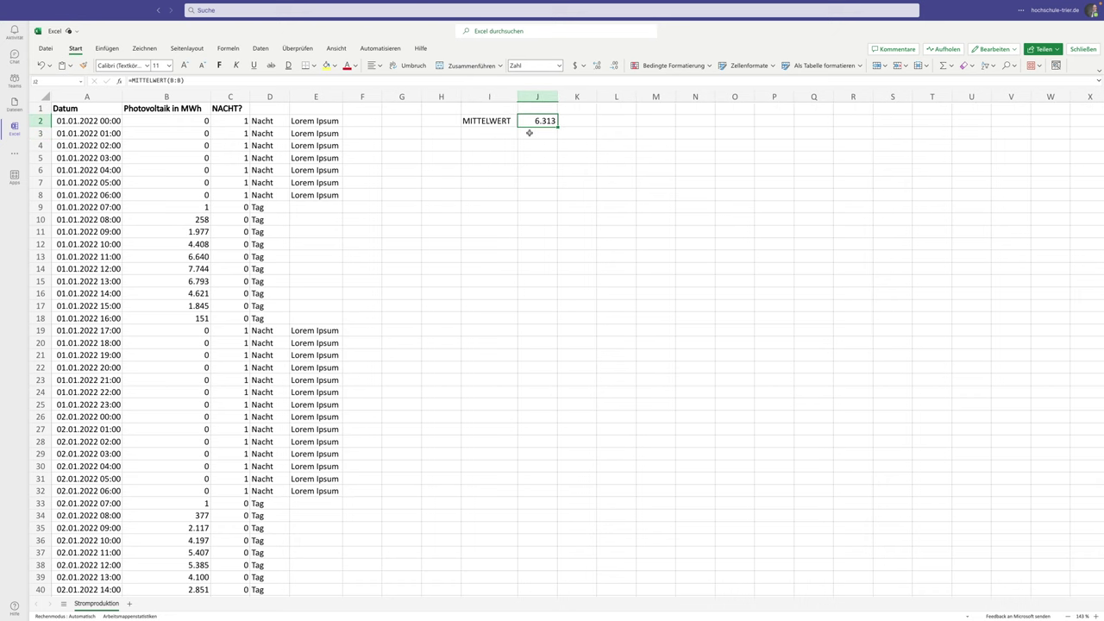
pyautogui.click(363, 120)
pyautogui.write('=')
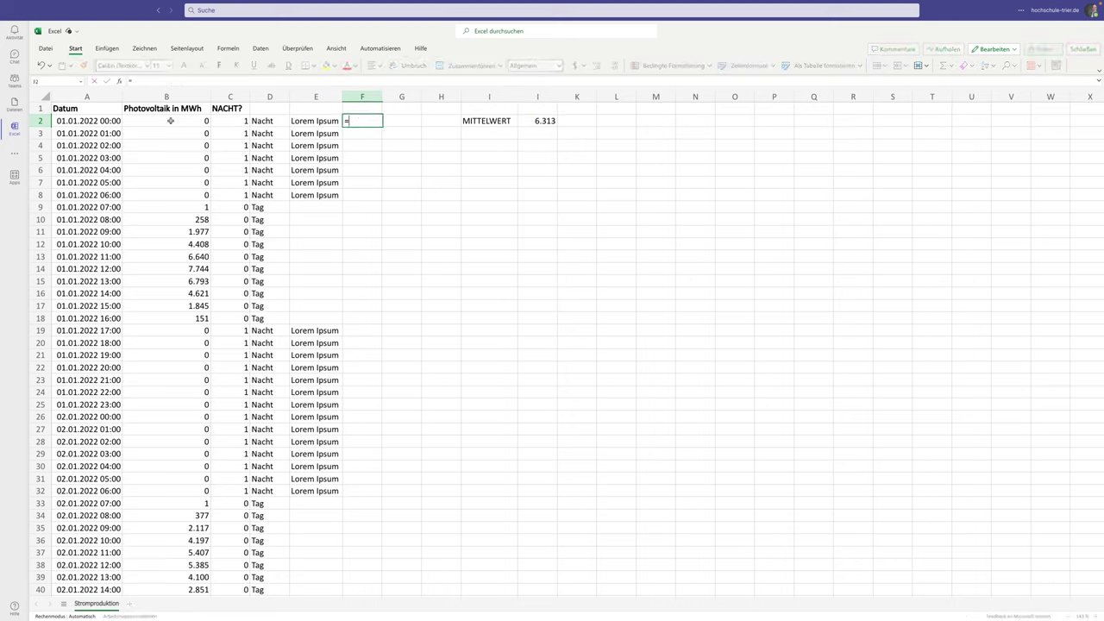
pyautogui.write('WENN(')
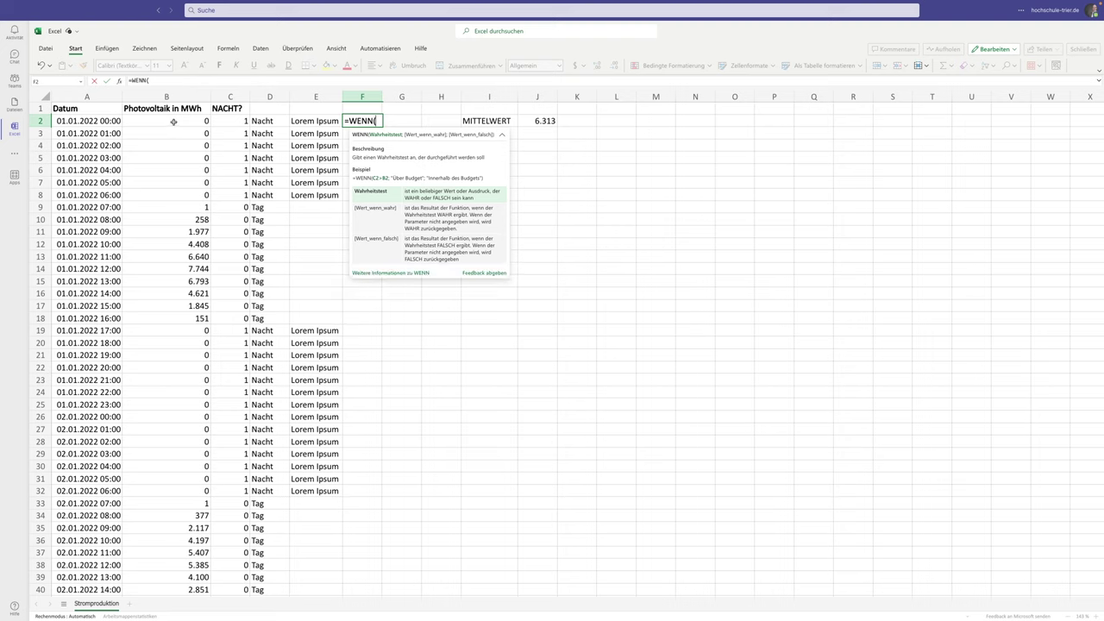
pyautogui.click(174, 120)
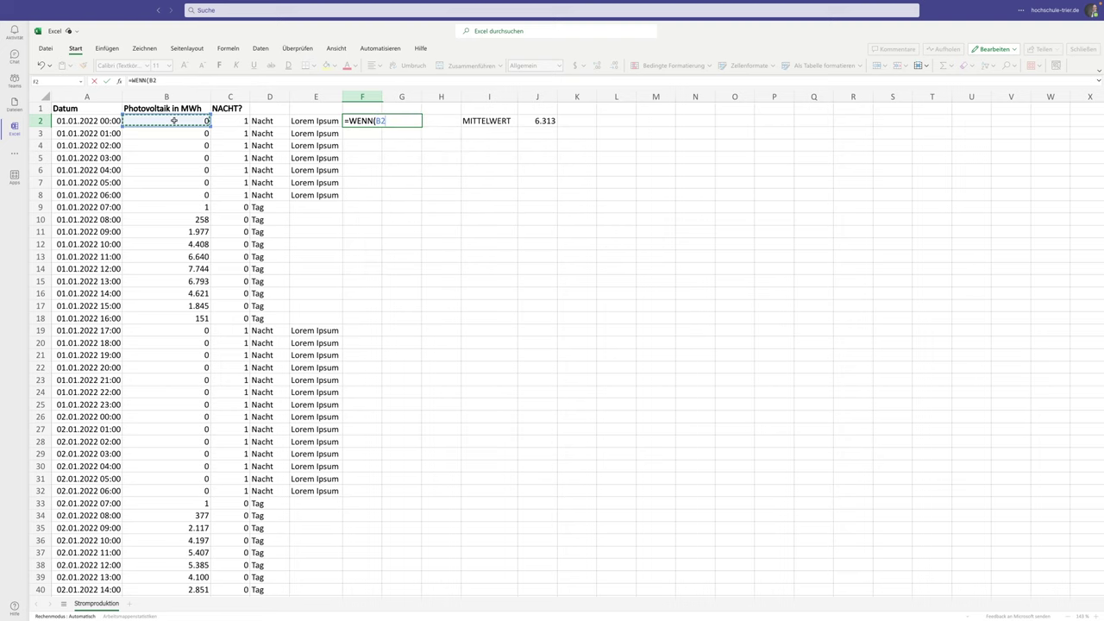
pyautogui.write('>')
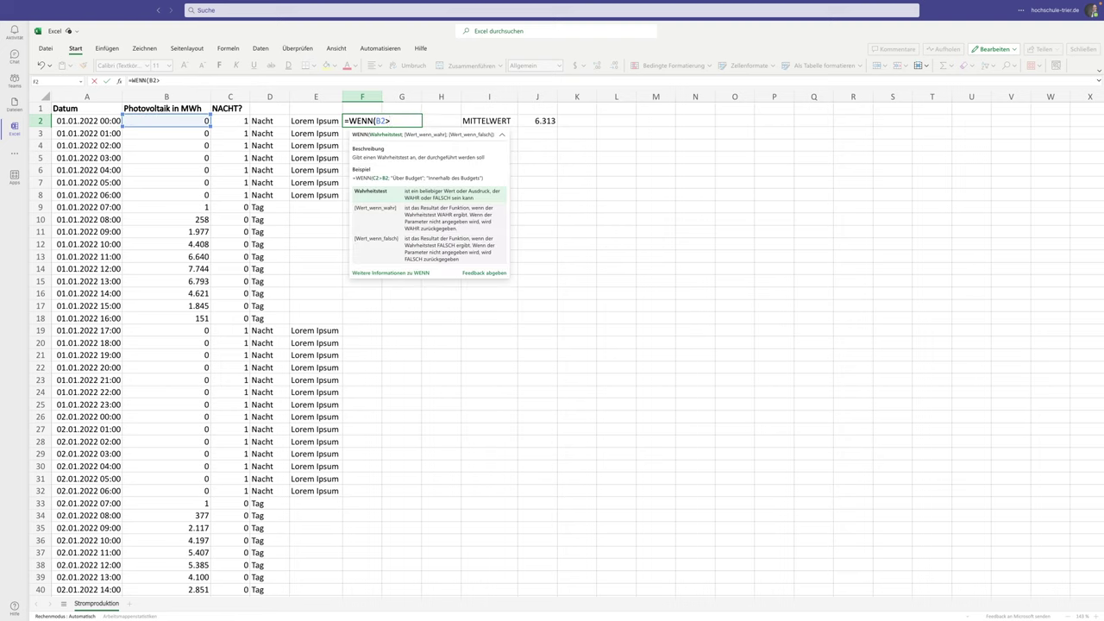
pyautogui.write('6')
pyautogui.write('313')
pyautogui.write(';"')
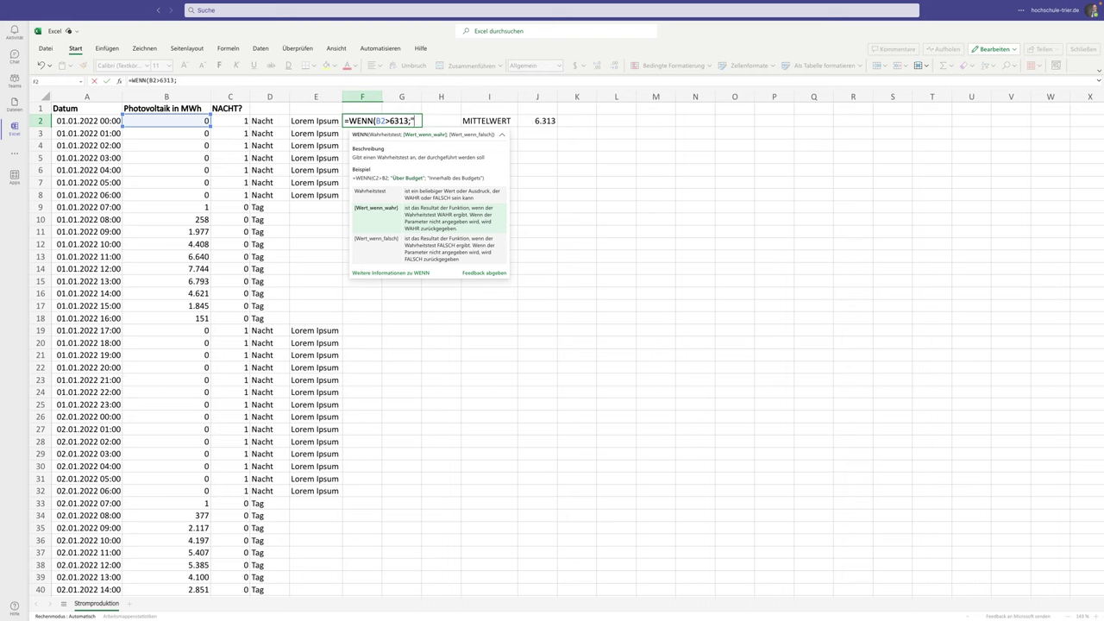
pyautogui.write('G')
pyautogui.write('ross";"')
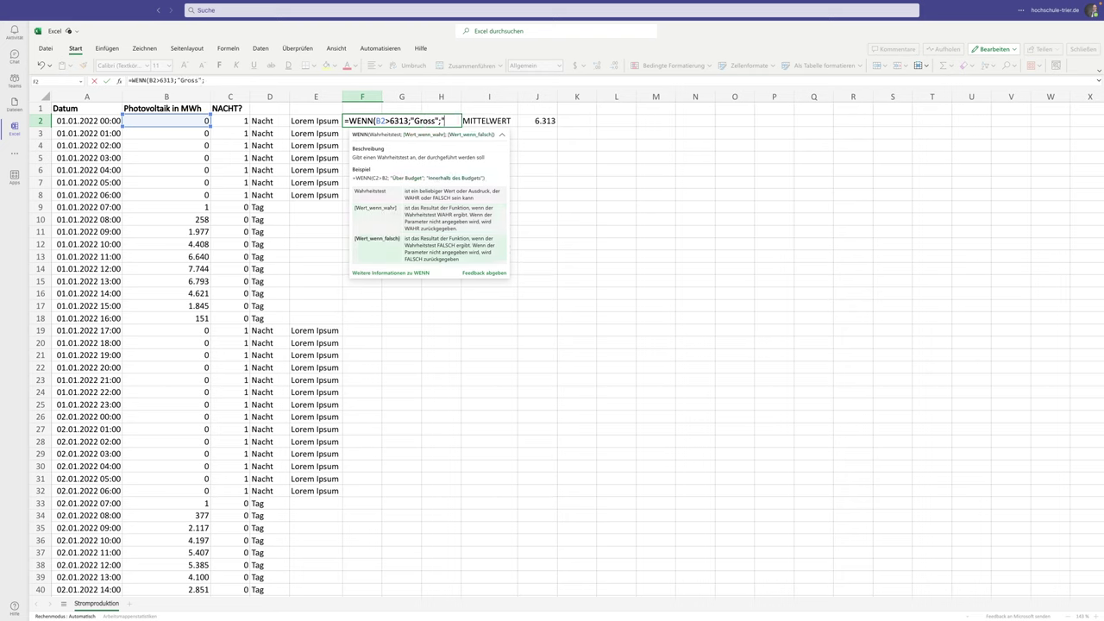
pyautogui.write('klein')
pyautogui.press('BackSpace')
pyautogui.press('BackSpace')
pyautogui.press('BackSpace')
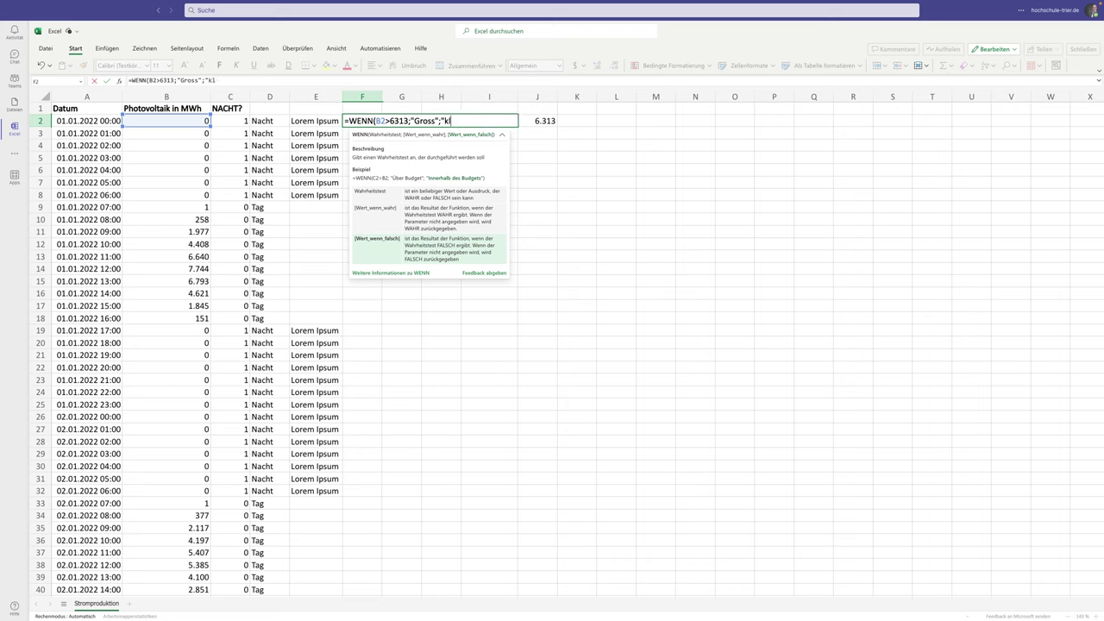
pyautogui.press('BackSpace')
pyautogui.press('BackSpace')
pyautogui.write('Klein")')
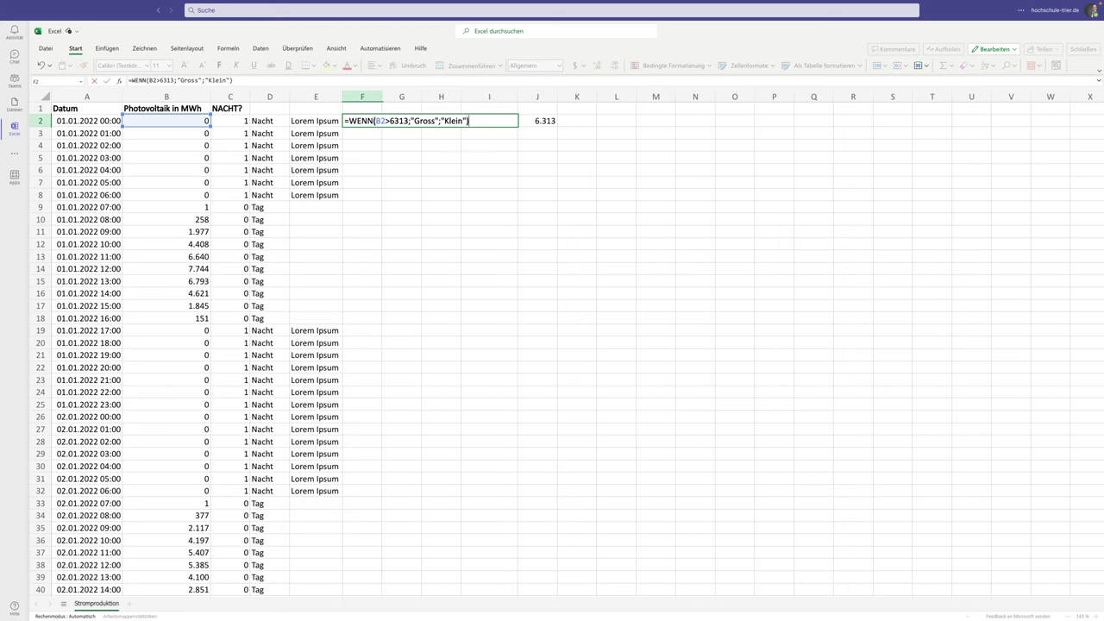
pyautogui.press('Return')
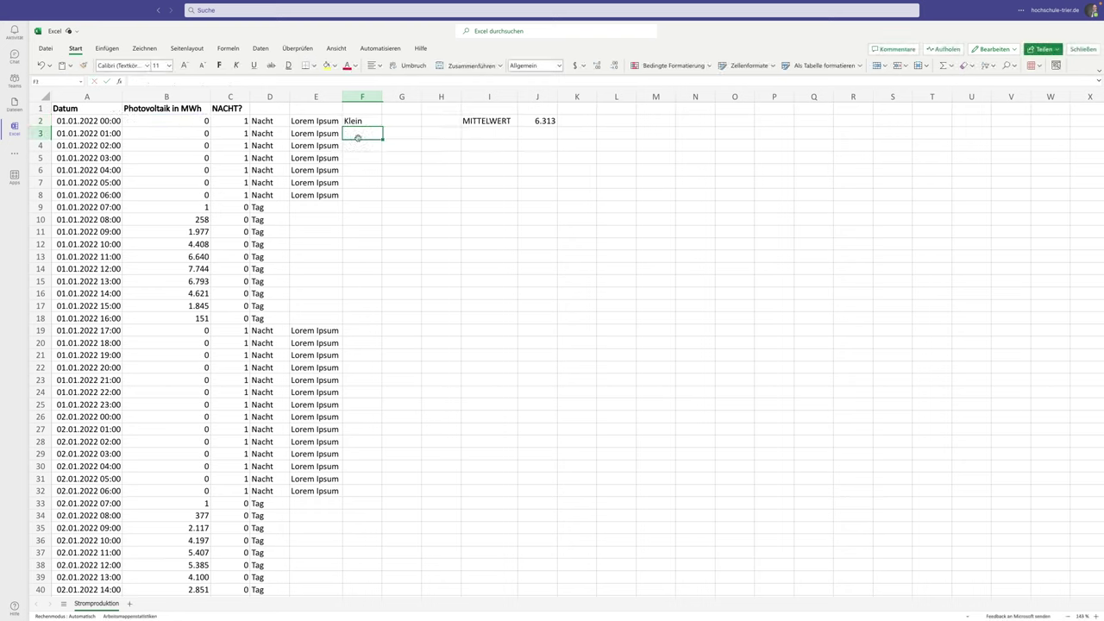
# - Fill the formula down column F, so rows 13–15 read Gross and the rest Klein
pyautogui.click(362, 121)
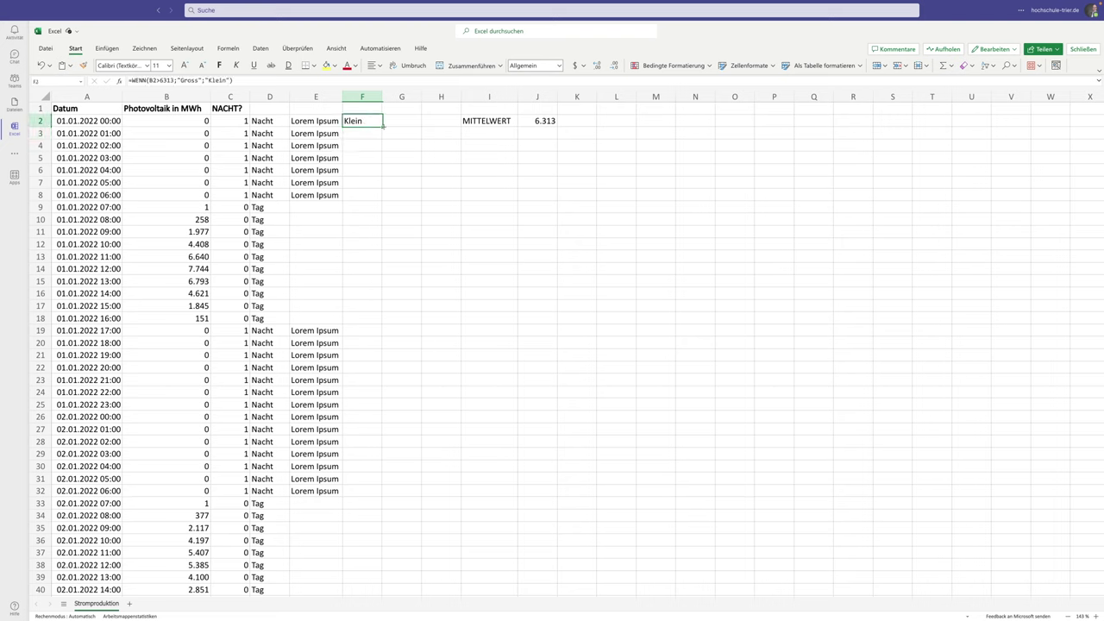
pyautogui.doubleClick(382, 127)
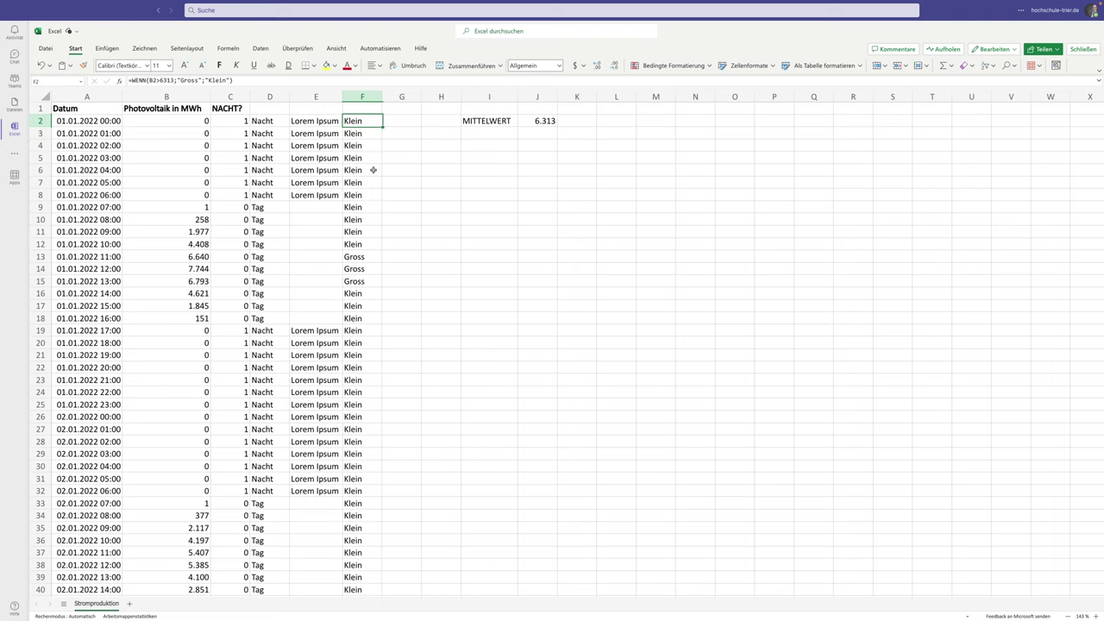
pyautogui.moveTo(361, 256); pyautogui.dragTo(143, 277)
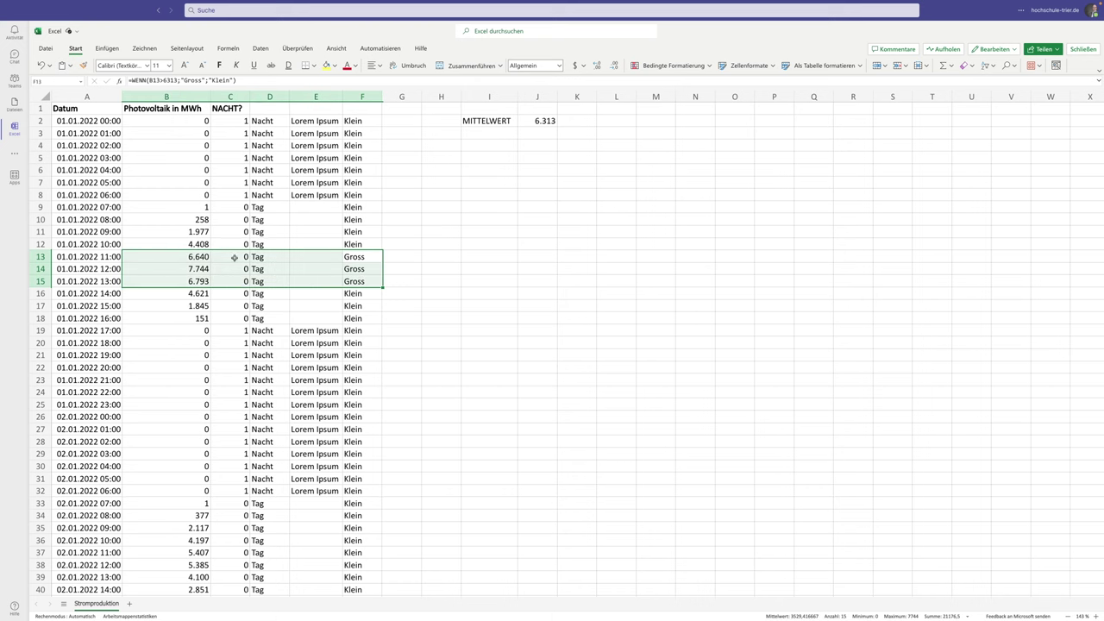
pyautogui.hscroll(1, 195, 258)
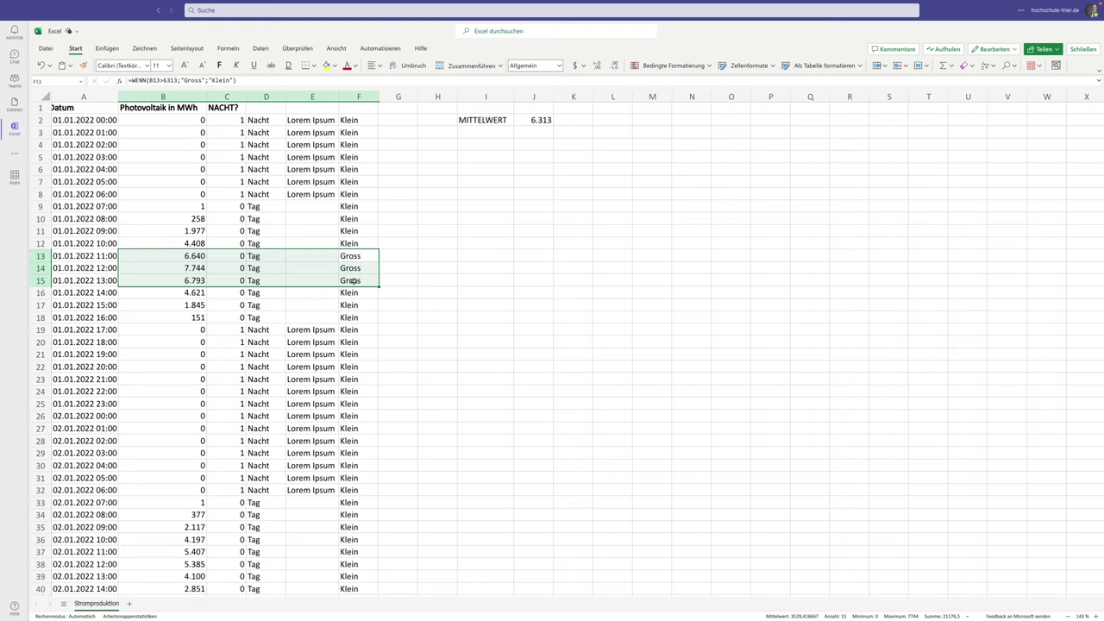
pyautogui.doubleClick(367, 123)
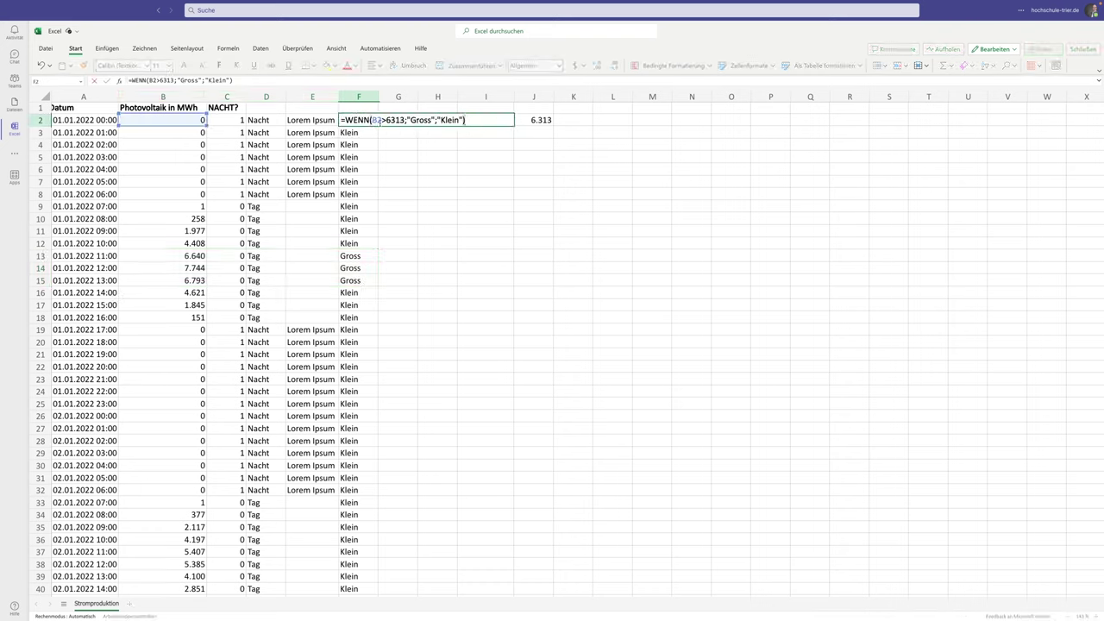
# - Replace F2's 6313 threshold with a reference to J2, undoing an accidental fill into G2
pyautogui.moveTo(386, 120); pyautogui.dragTo(401, 120)
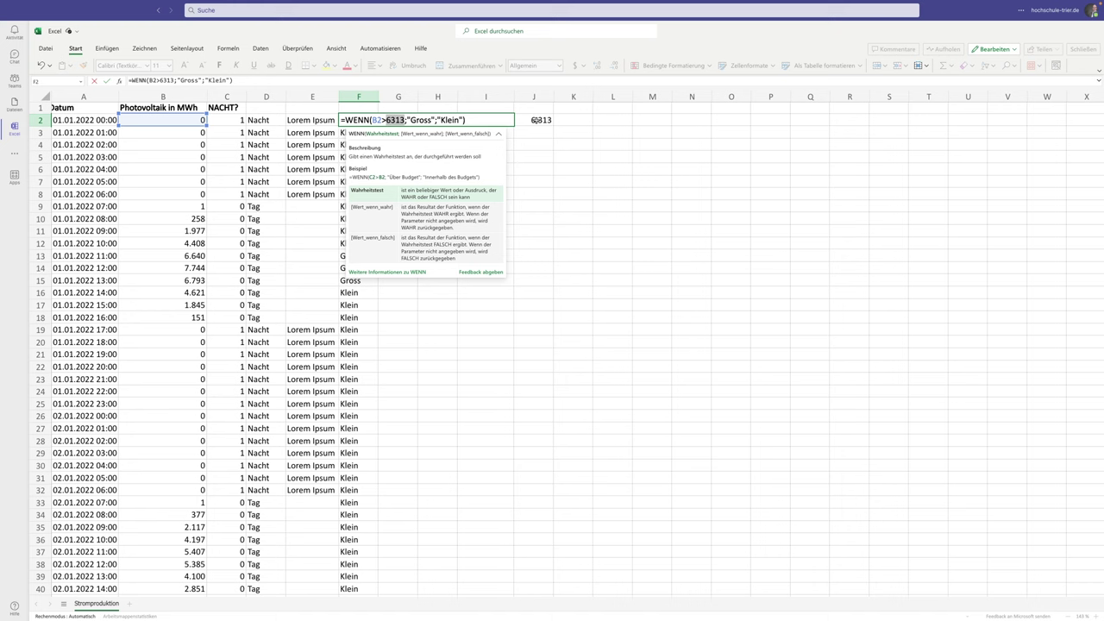
pyautogui.click(536, 120)
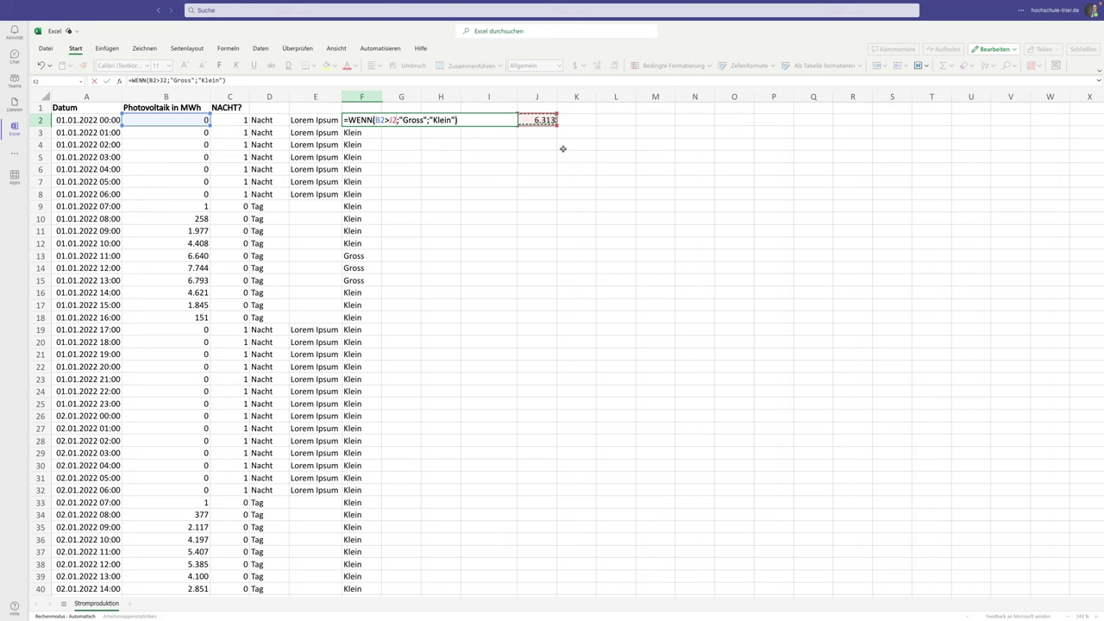
pyautogui.press('Return')
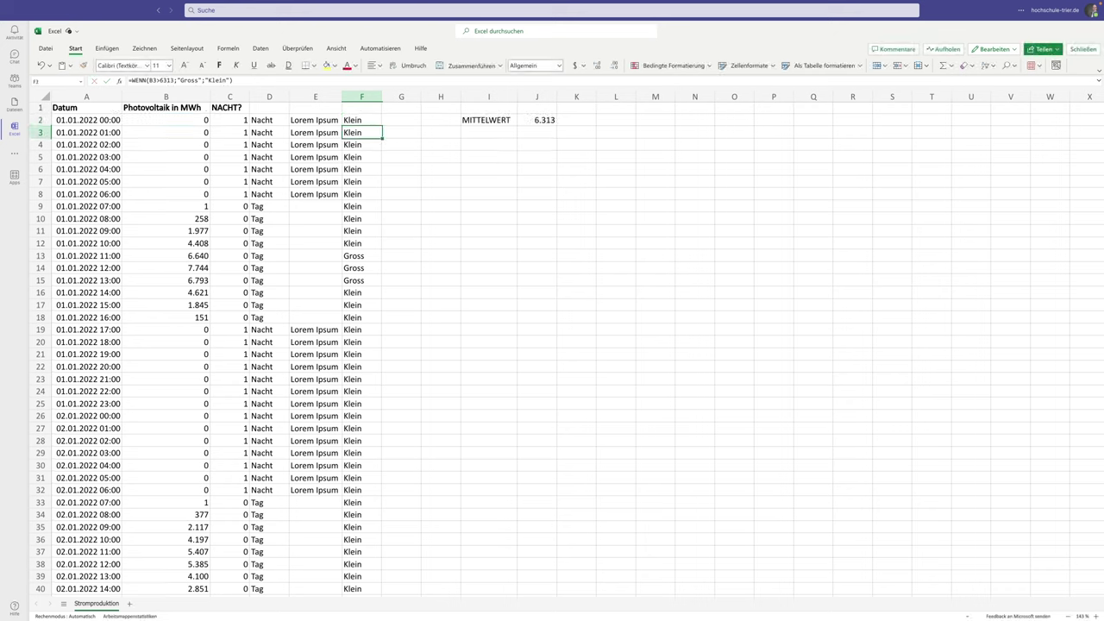
pyautogui.click(377, 121)
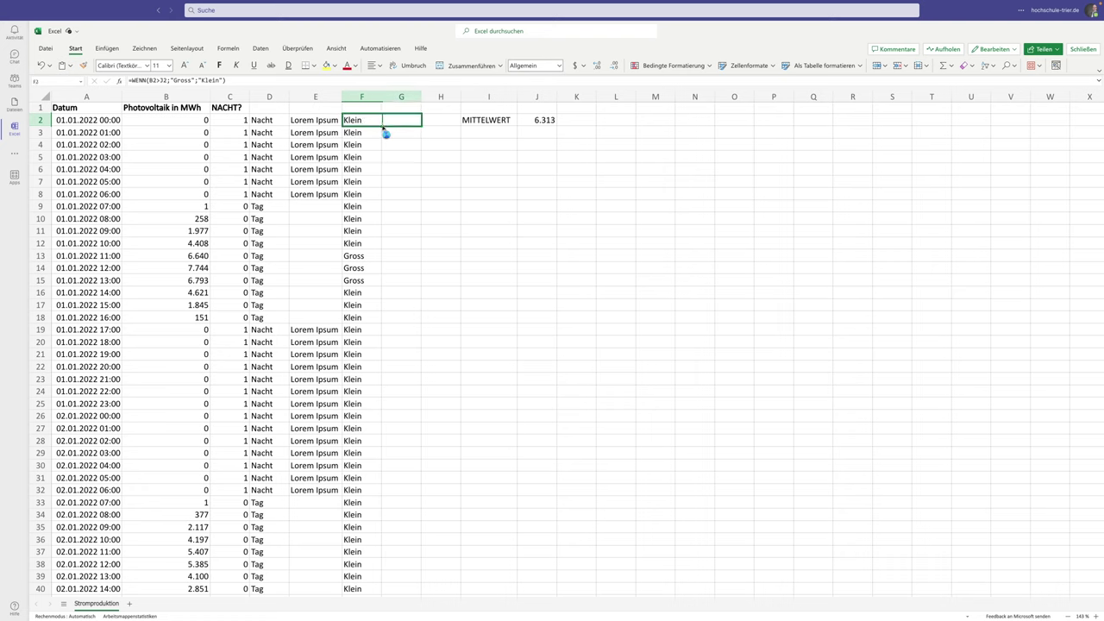
pyautogui.moveTo(383, 126); pyautogui.dragTo(410, 125)
pyautogui.hotkey('ctrl', 'z')
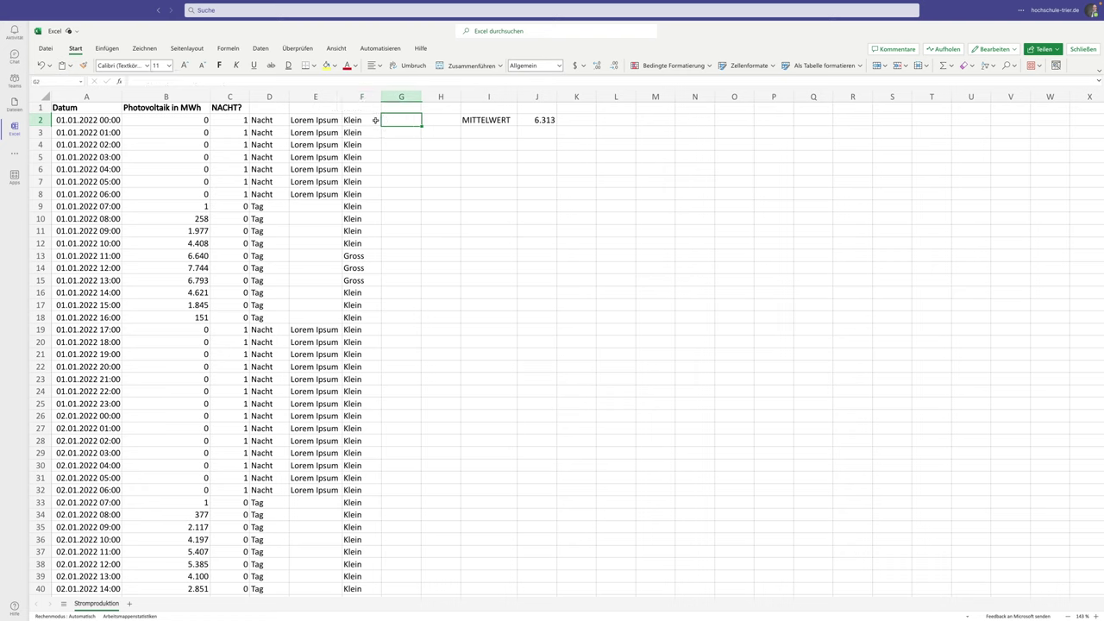
pyautogui.click(378, 124)
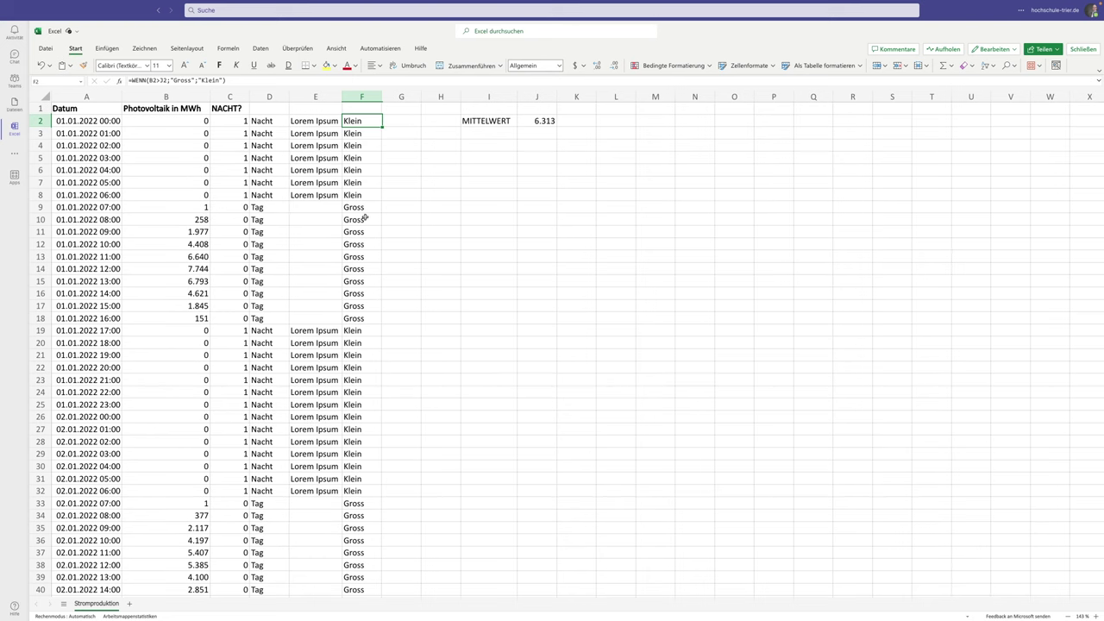
pyautogui.click(362, 133)
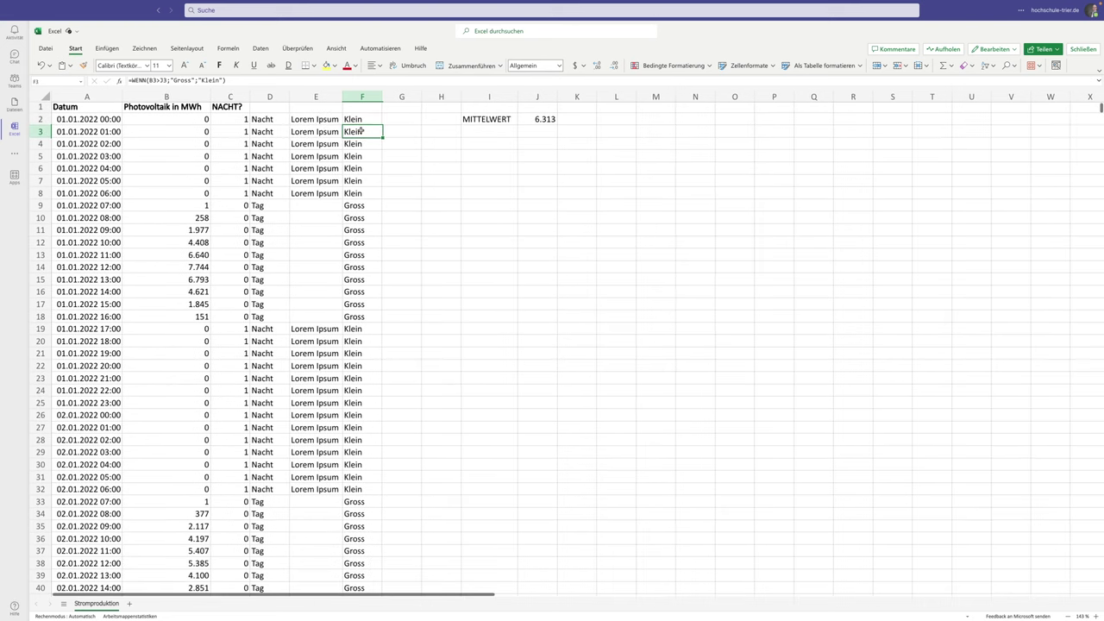
pyautogui.doubleClick(355, 133)
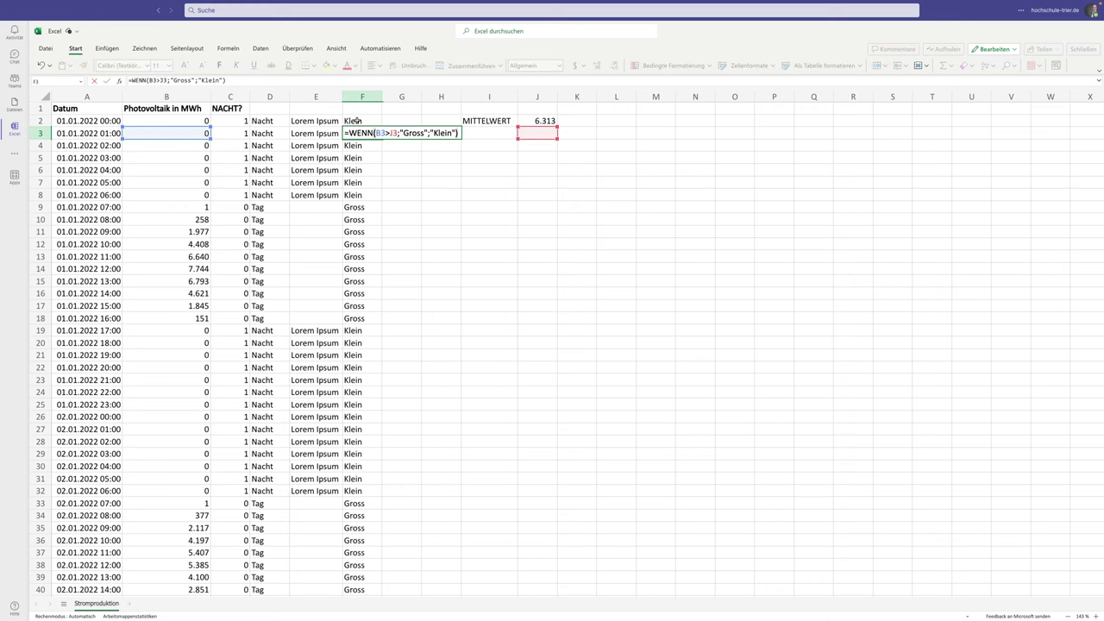
pyautogui.press('Escape')
pyautogui.doubleClick(359, 121)
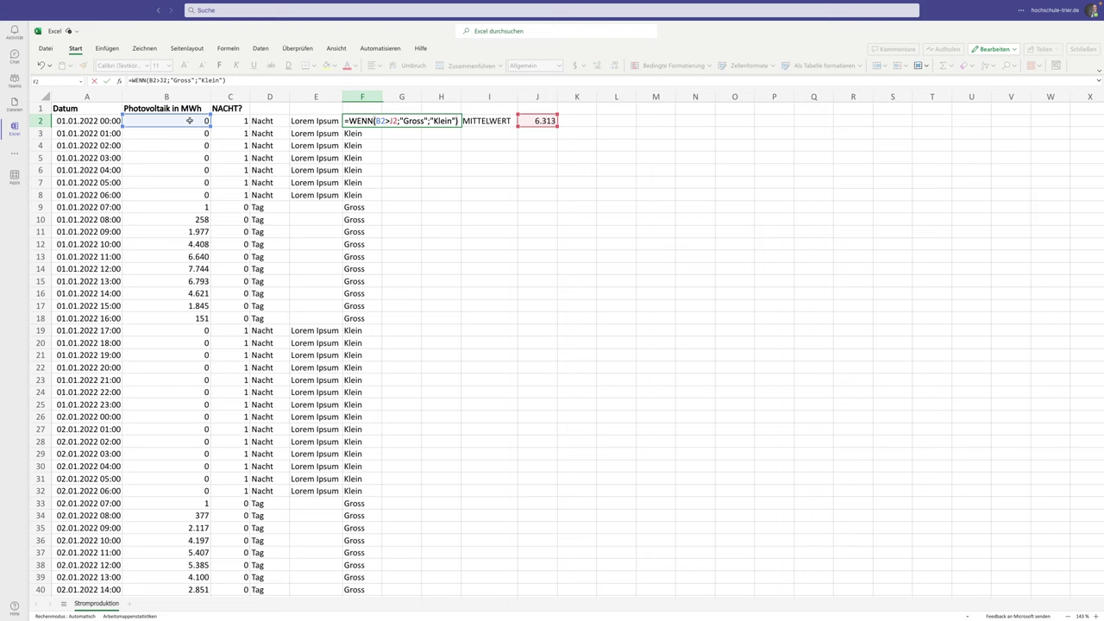
pyautogui.click(372, 121)
pyautogui.moveTo(375, 122); pyautogui.dragTo(399, 122)
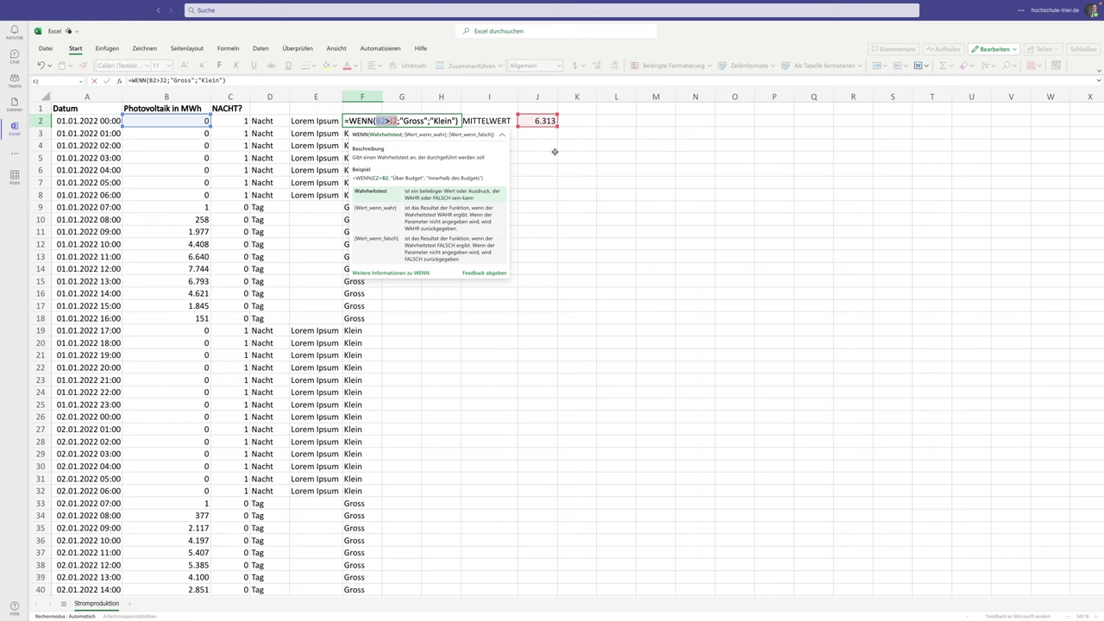
pyautogui.press('Return')
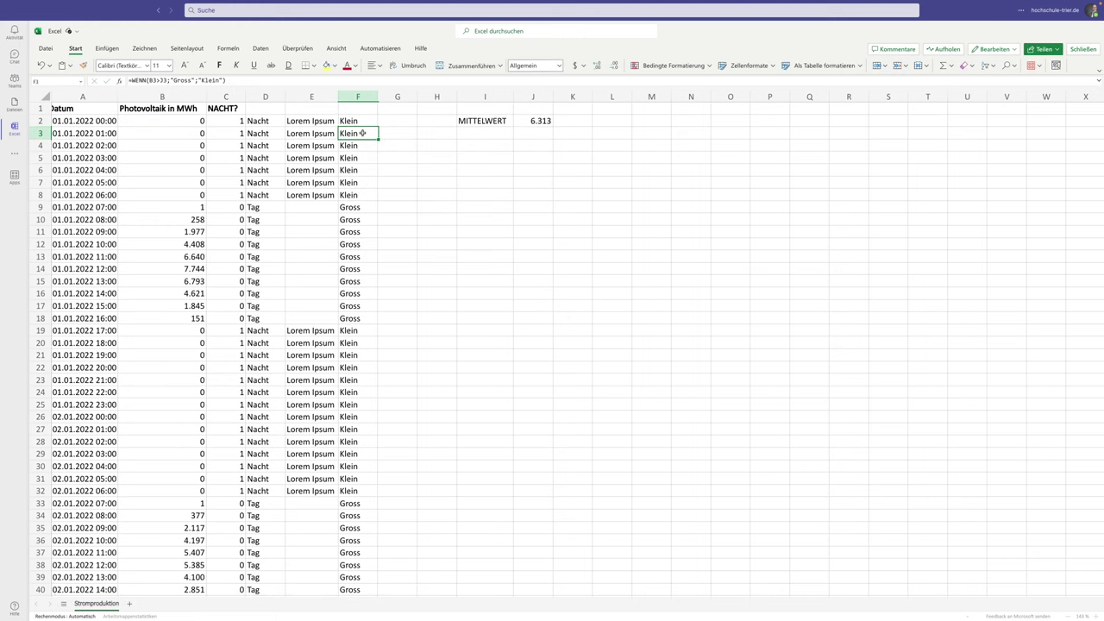
pyautogui.doubleClick(363, 133)
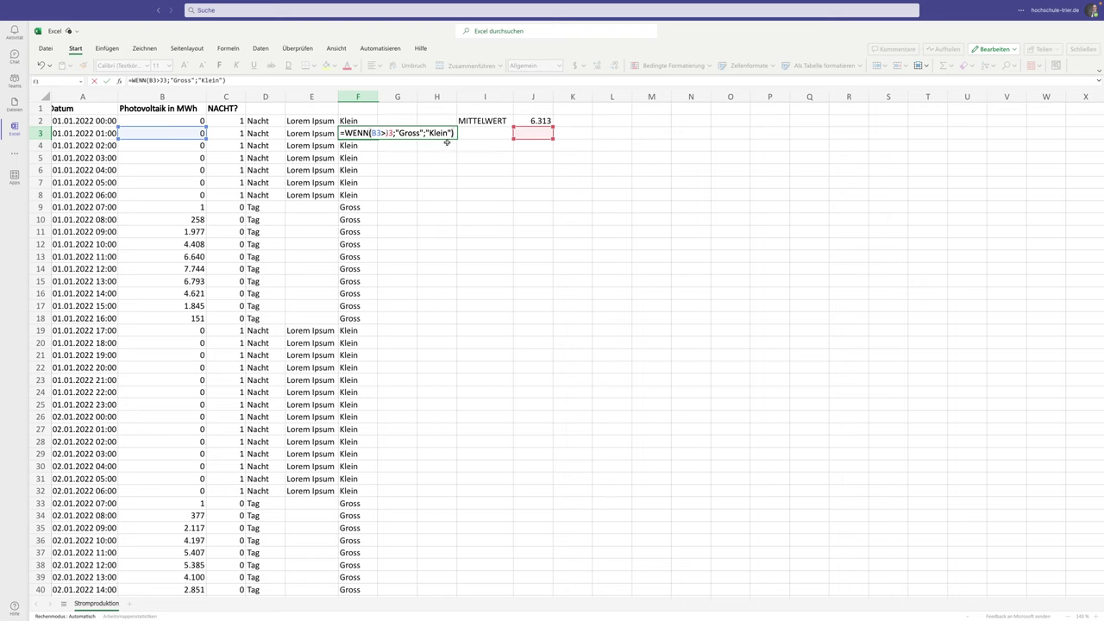
pyautogui.press('Return')
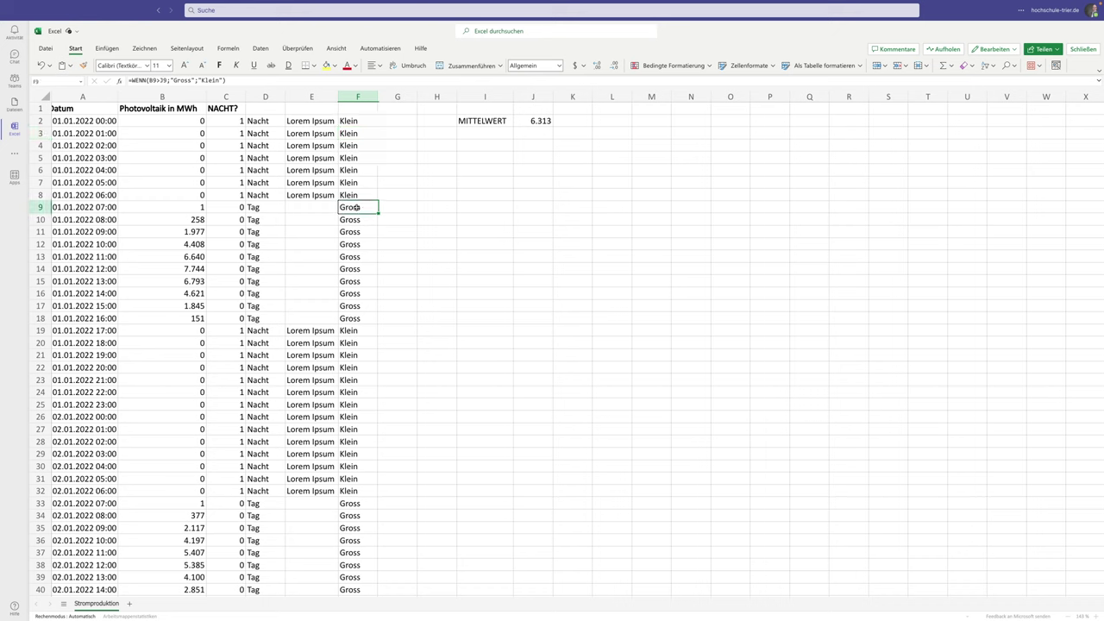
pyautogui.doubleClick(356, 207)
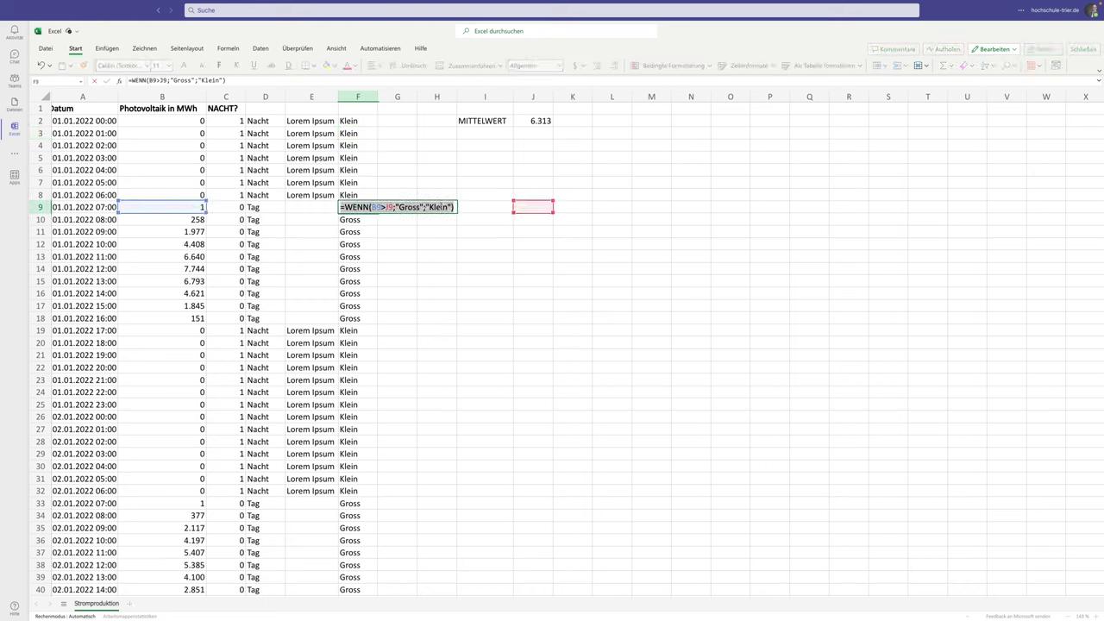
pyautogui.press('Escape')
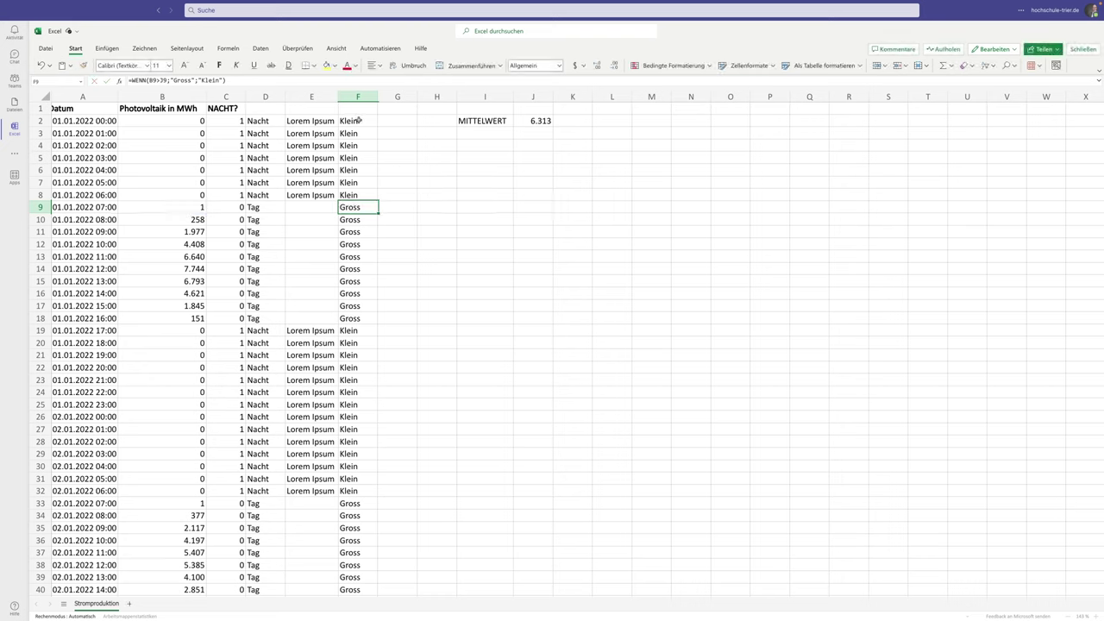
pyautogui.doubleClick(358, 121)
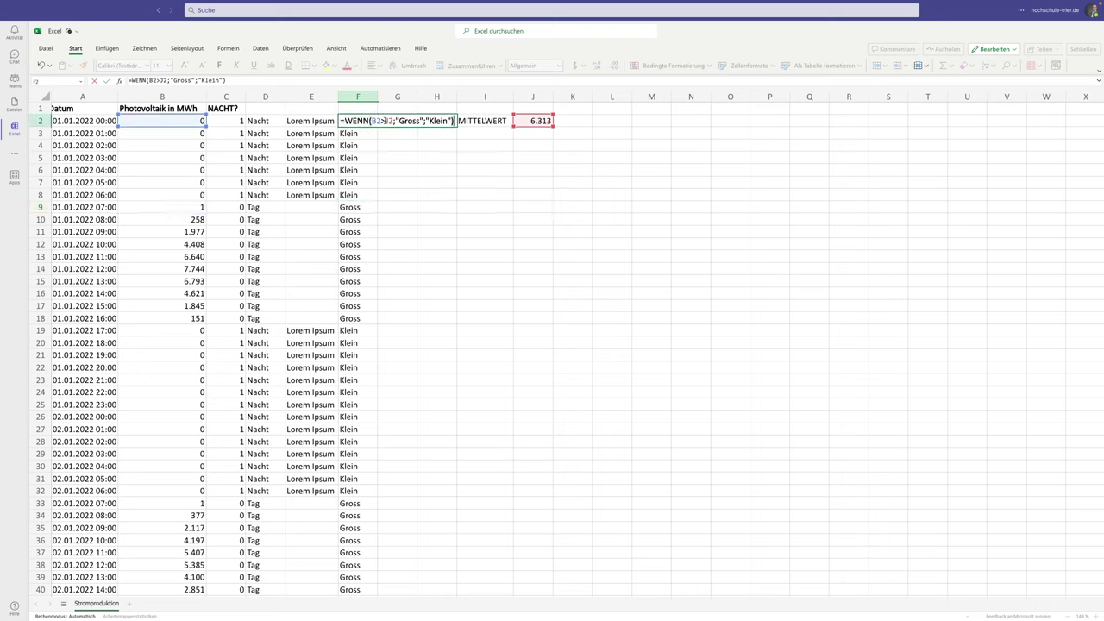
# - Make F2's J2 reference absolute ($J$2) and fill the corrected formula down column F
pyautogui.click(385, 121)
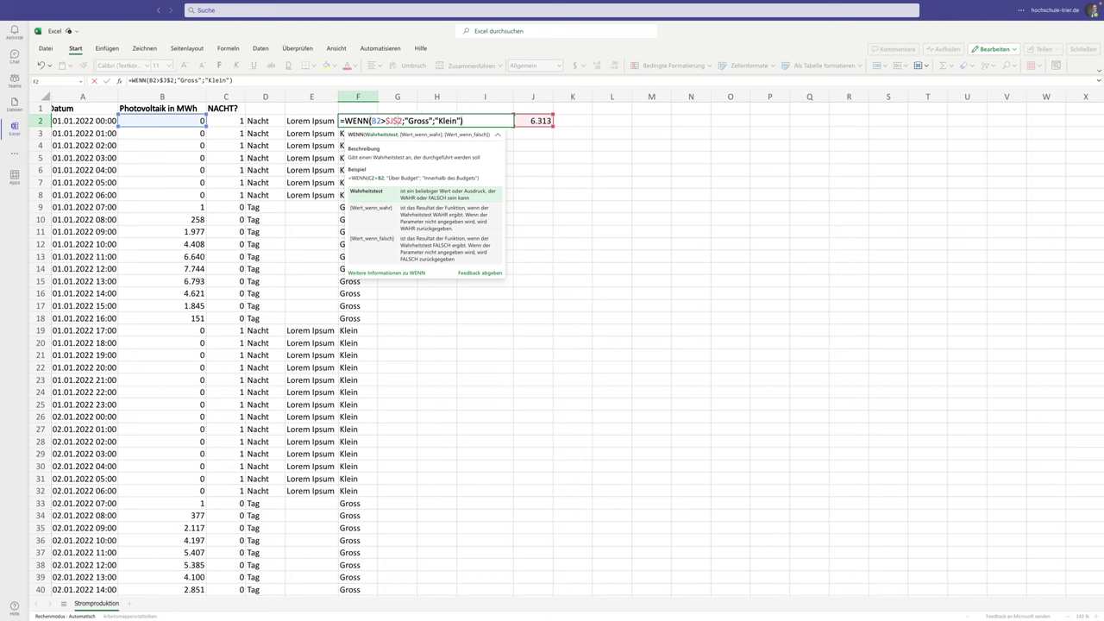
pyautogui.press('Return')
pyautogui.click(364, 121)
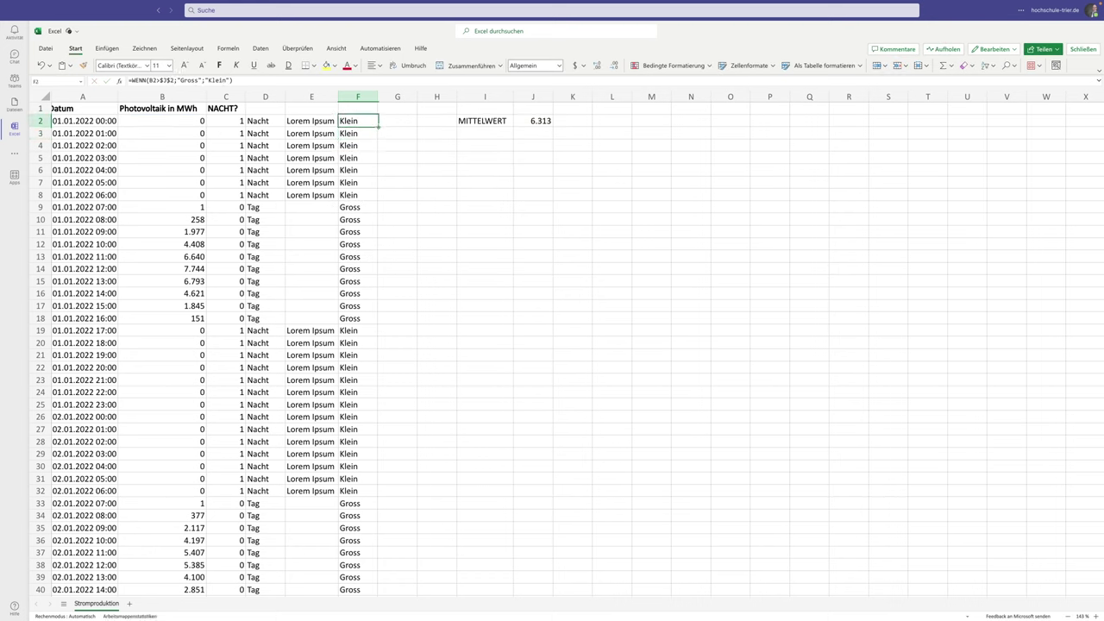
pyautogui.moveTo(378, 127); pyautogui.dragTo(404, 122)
pyautogui.hotkey('ctrl', 'z')
pyautogui.moveTo(377, 140); pyautogui.dragTo(405, 136)
pyautogui.press('F2')
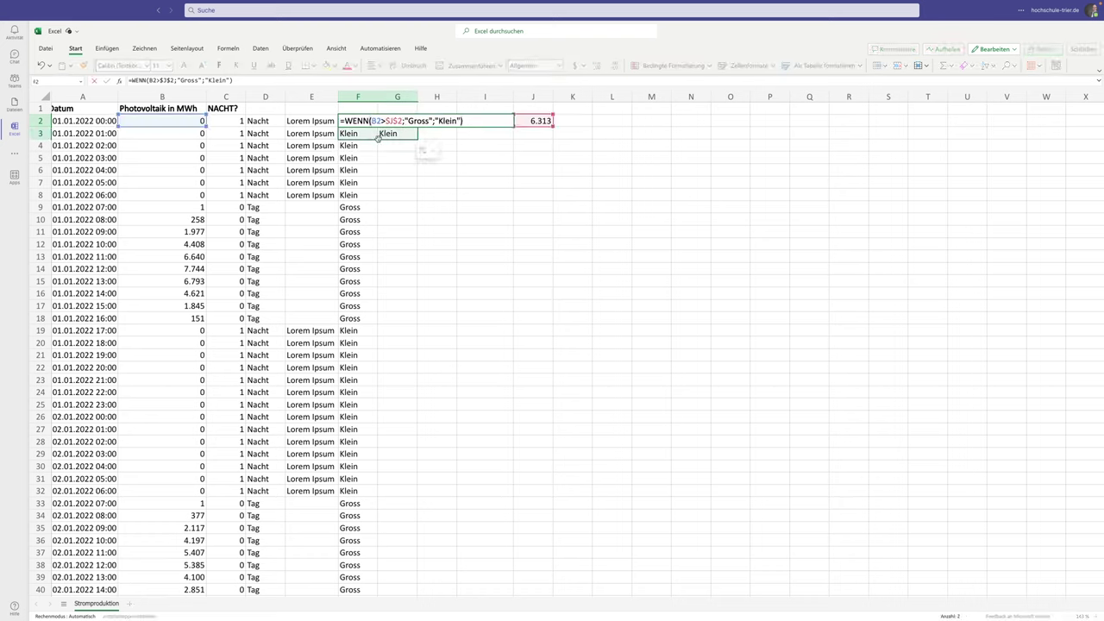
pyautogui.press('Escape')
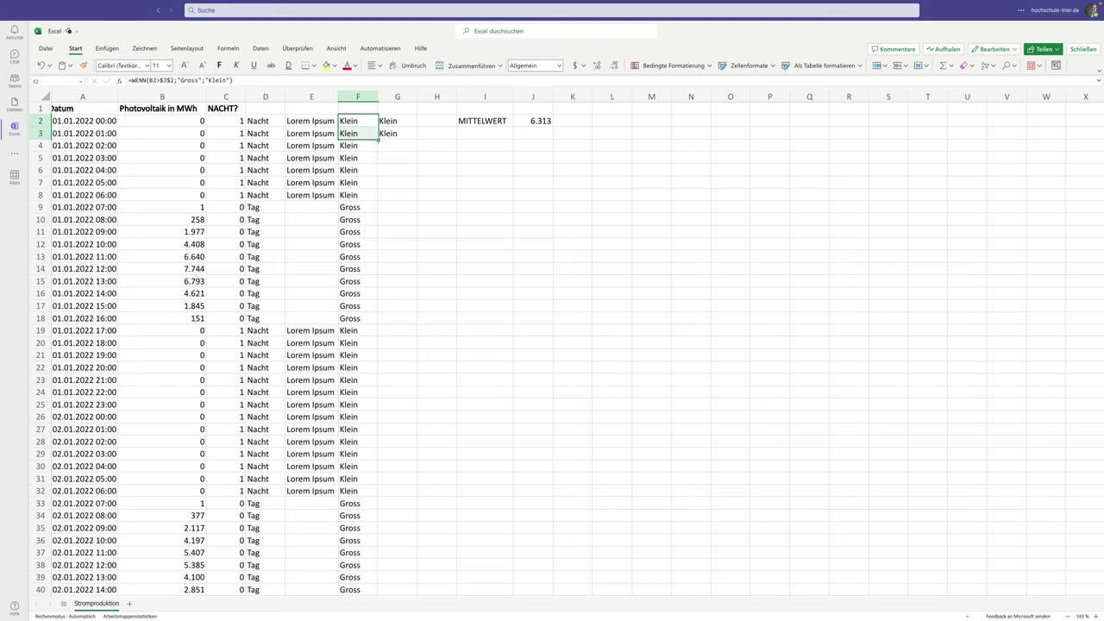
pyautogui.hotkey('ctrl', 'z')
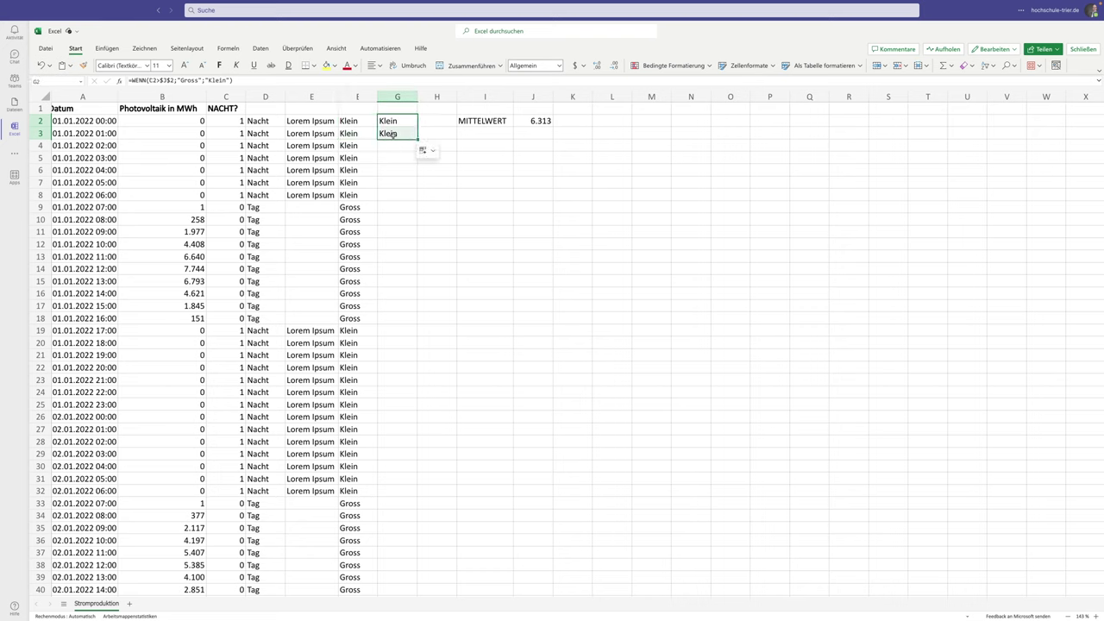
pyautogui.moveTo(362, 121); pyautogui.dragTo(377, 151)
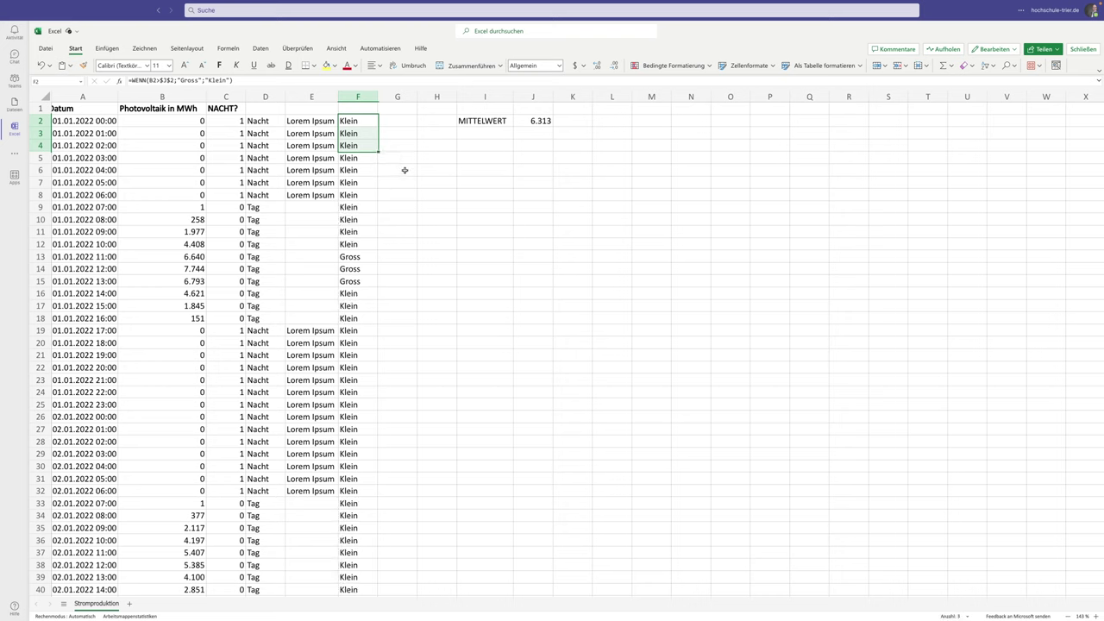
# - Verify that F14's WENN formula uses the fixed $J$2 reference and shows Gross
pyautogui.click(360, 270)
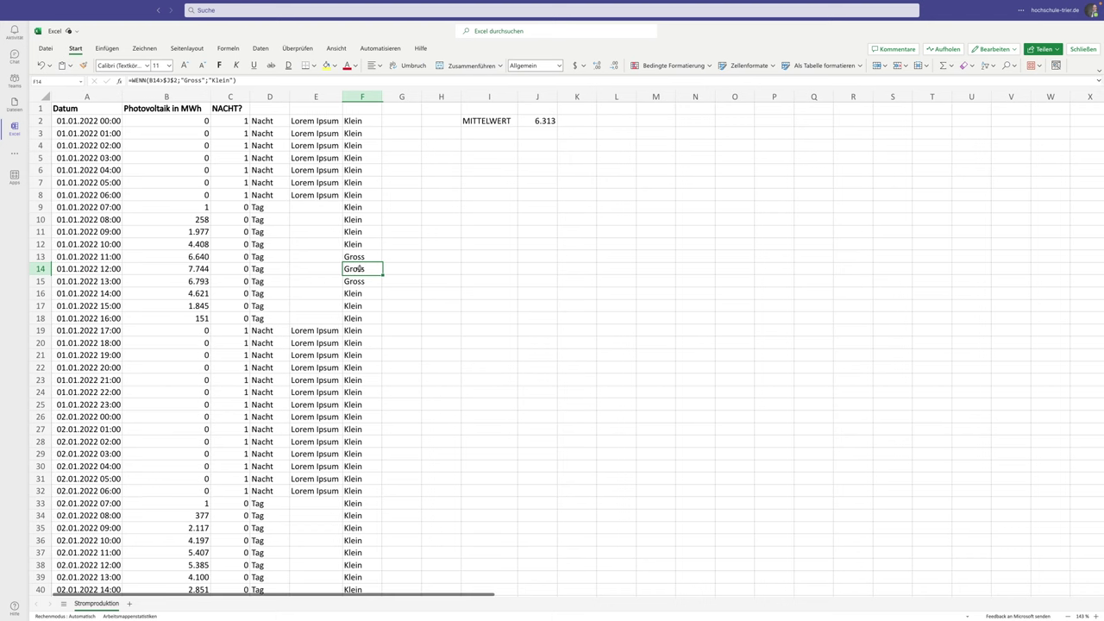
pyautogui.doubleClick(360, 269)
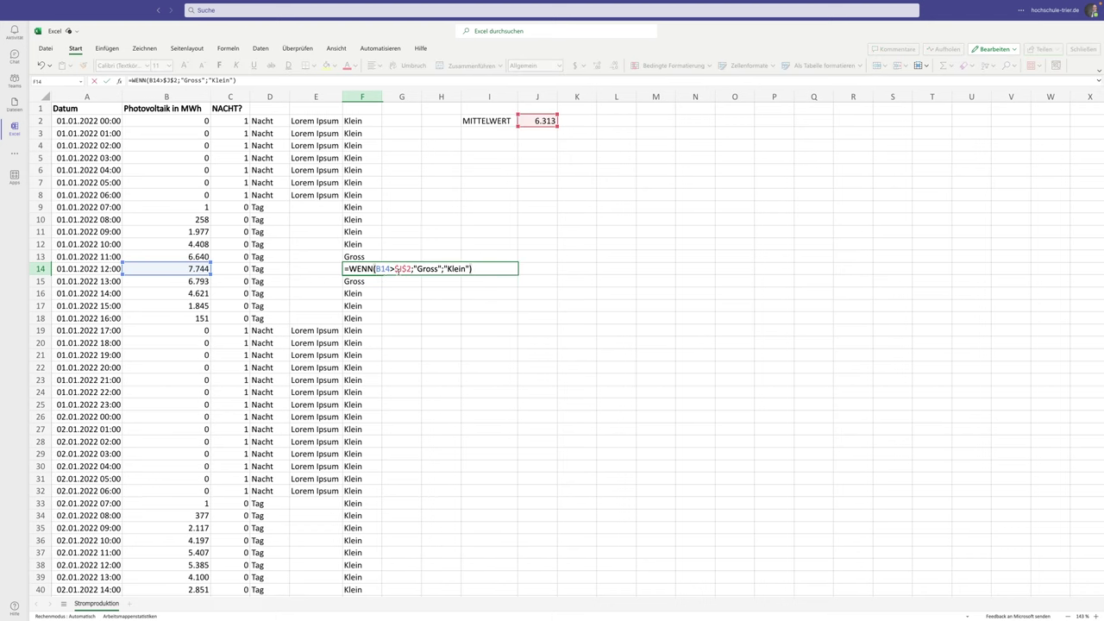
pyautogui.moveTo(396, 269); pyautogui.dragTo(412, 269)
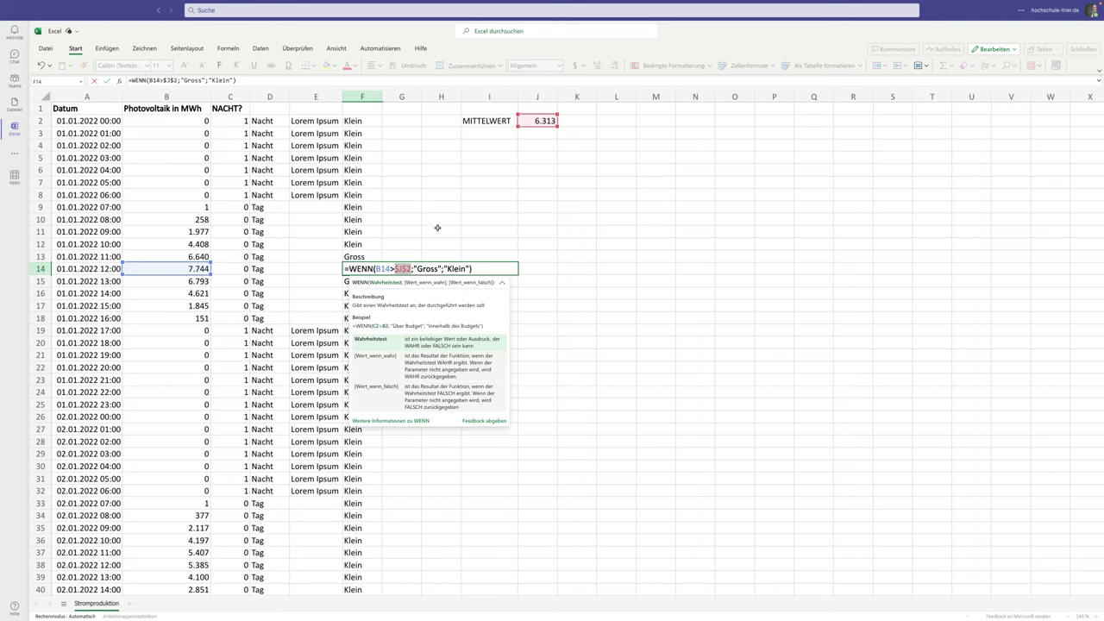
pyautogui.hotkey('ctrl', 'Return')
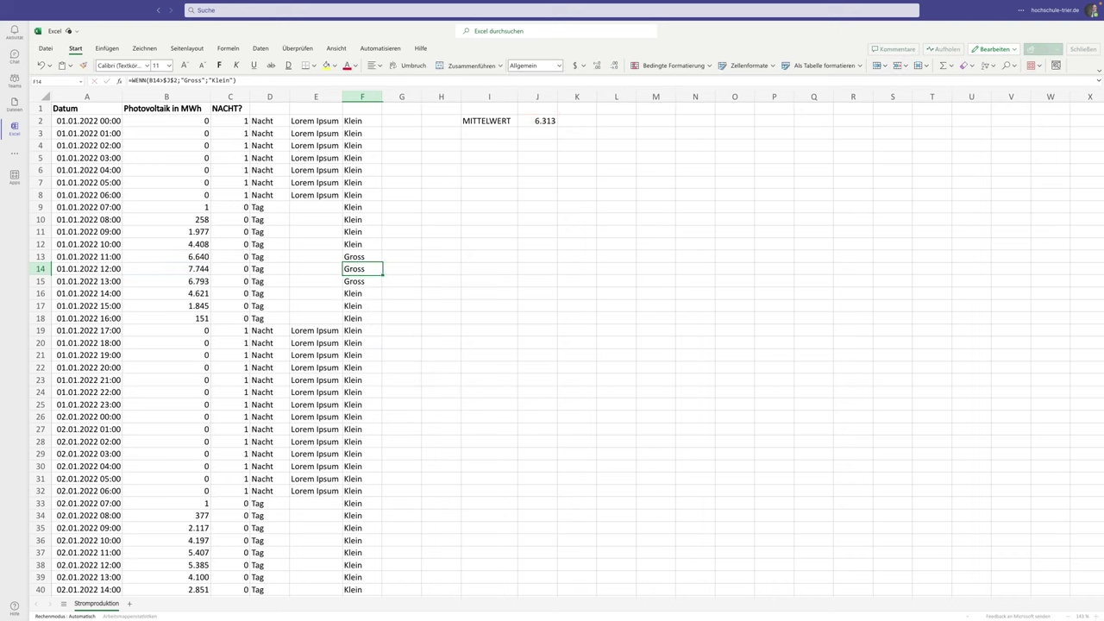
# - List the comparison operators =, > and < in I6 to I8
pyautogui.click(482, 166)
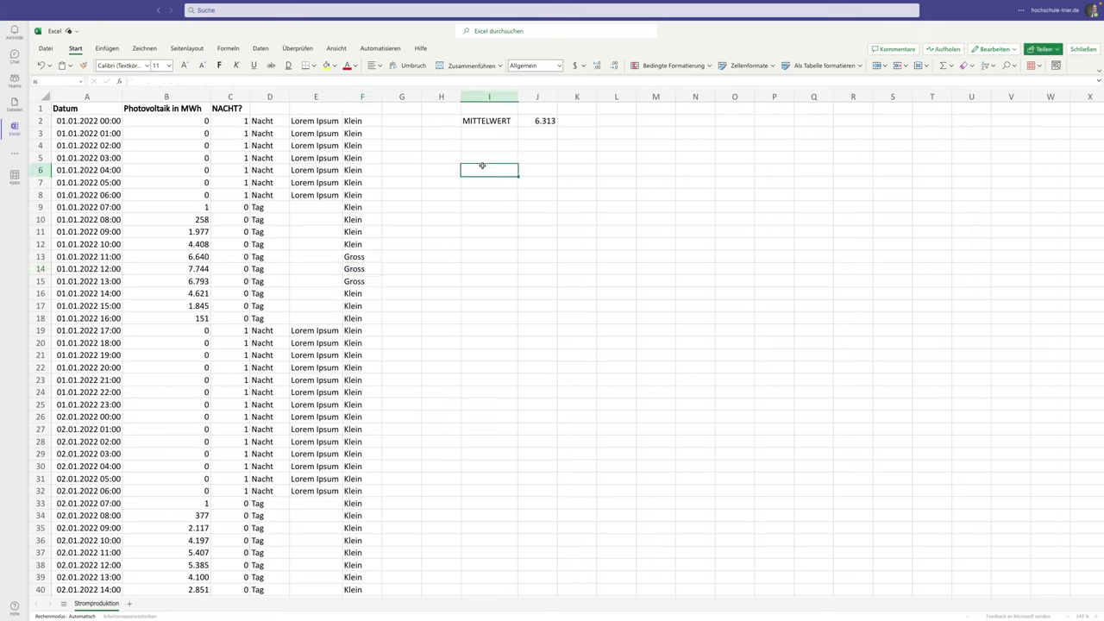
pyautogui.write('=')
pyautogui.press('Return')
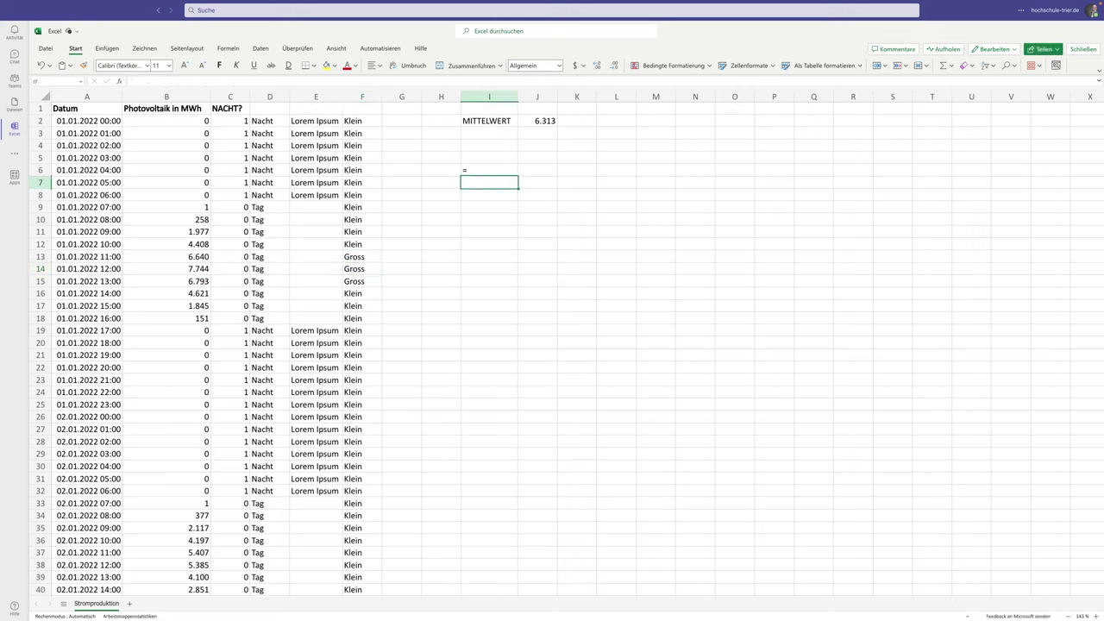
pyautogui.write('>')
pyautogui.press('Return')
pyautogui.write('<')
pyautogui.press('Return')
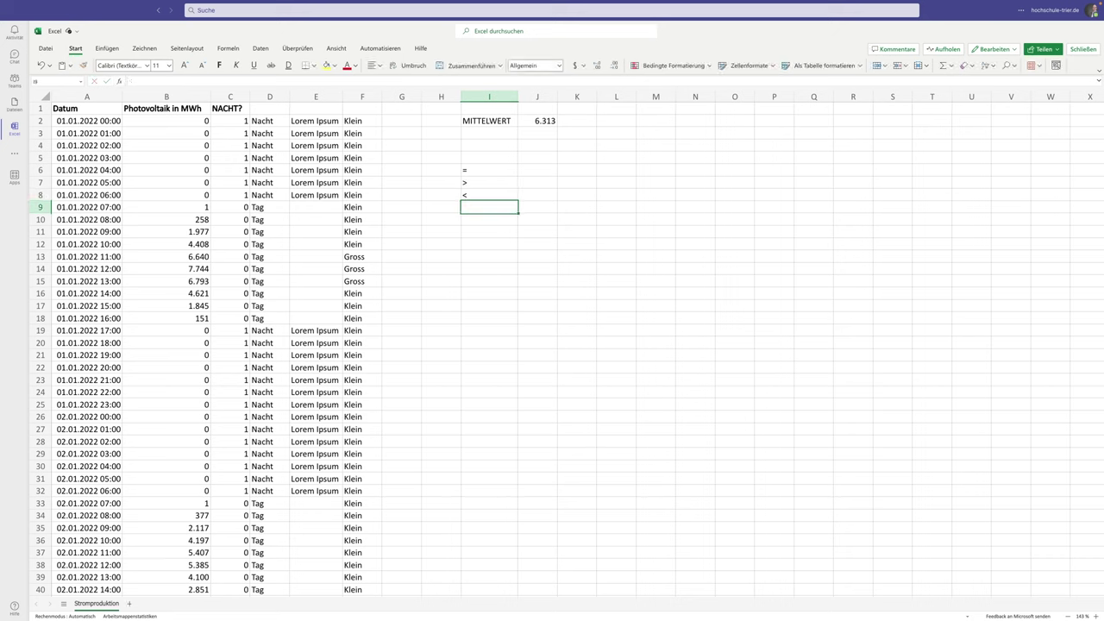
# - Add the operators >= in I9 and <= in I10
pyautogui.write('>=')
pyautogui.press('Return')
pyautogui.write('<=')
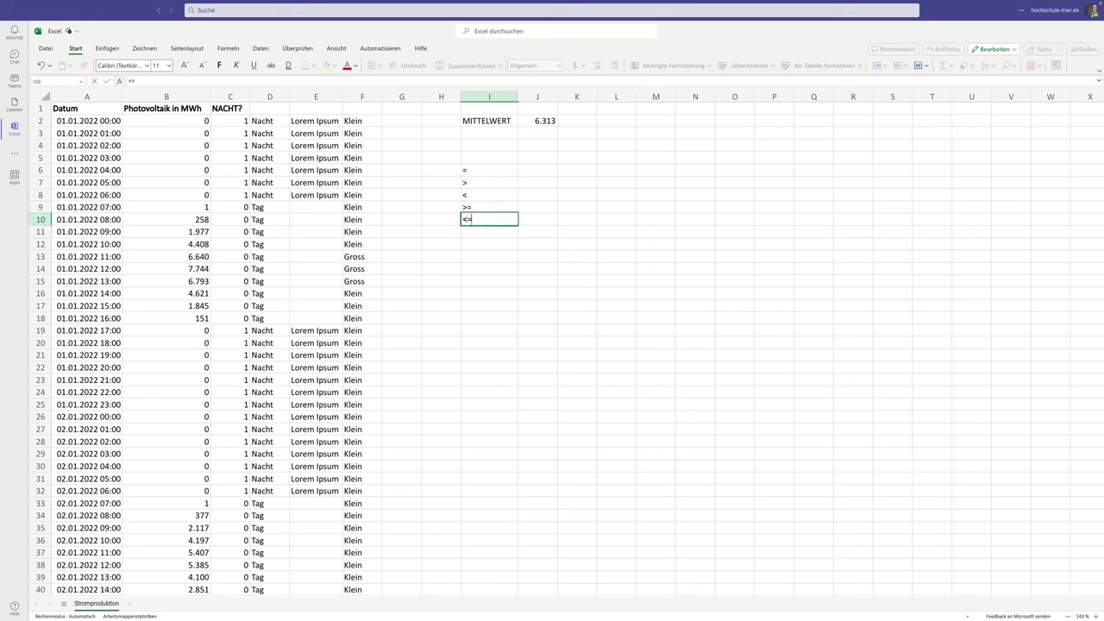
pyautogui.press('Return')
pyautogui.press('Up')
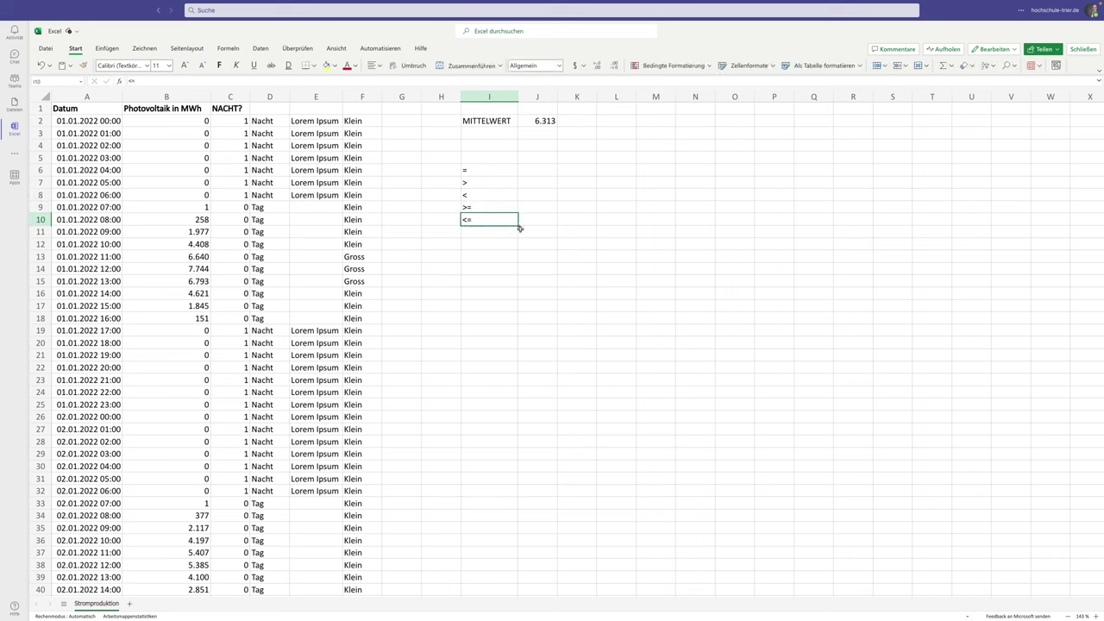
# - Try inserting = into F2's comparison, then cancel so the formula stays unchanged
pyautogui.click(353, 121)
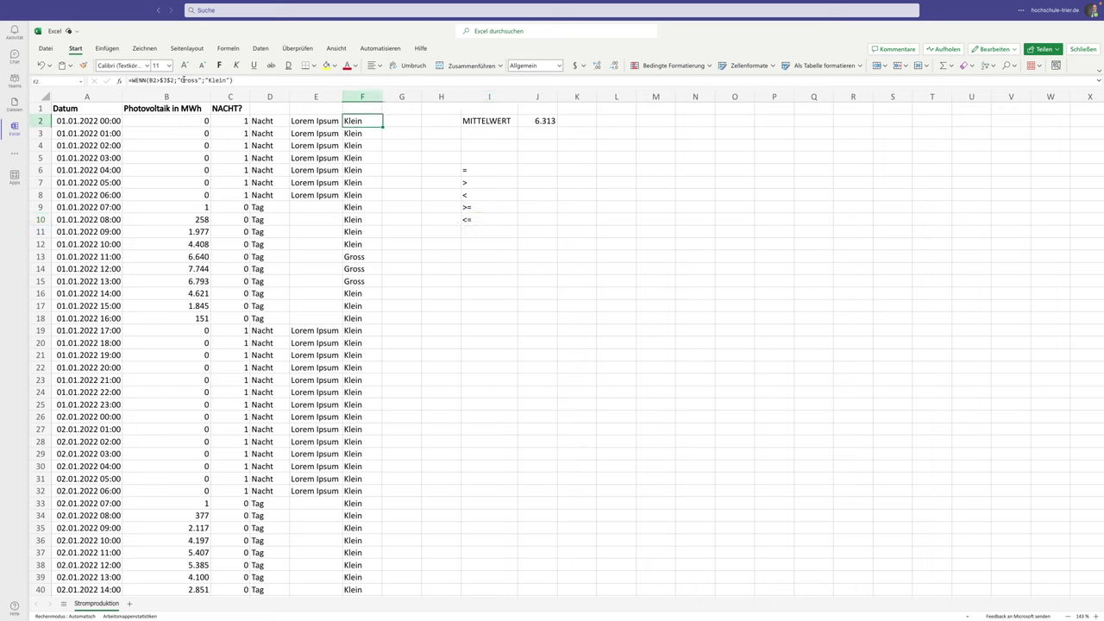
pyautogui.doubleClick(357, 120)
pyautogui.click(390, 121)
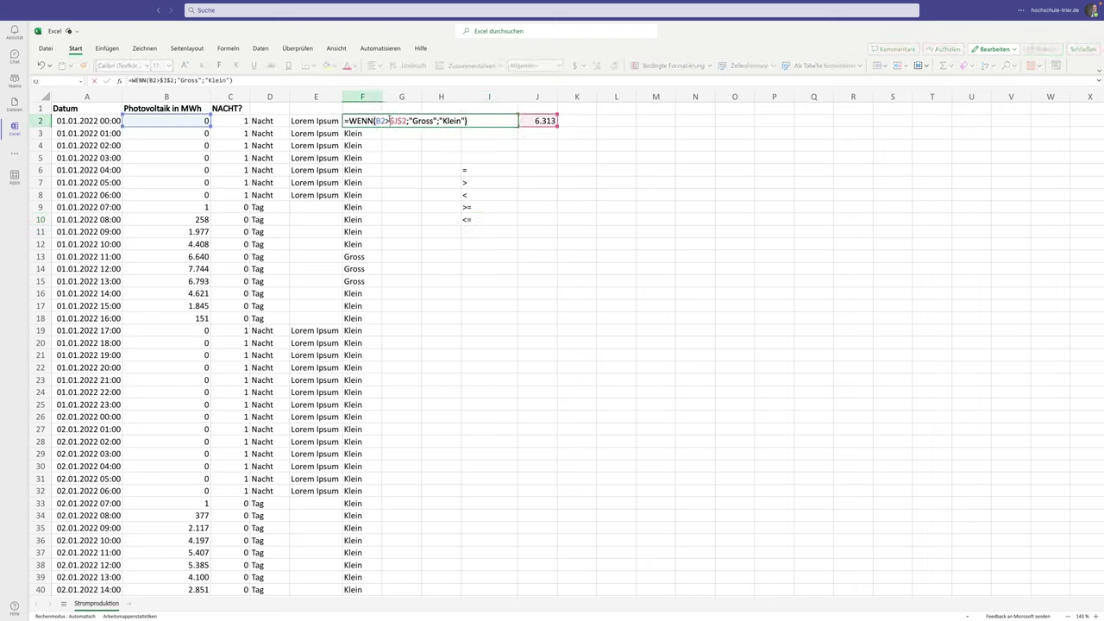
pyautogui.write('=')
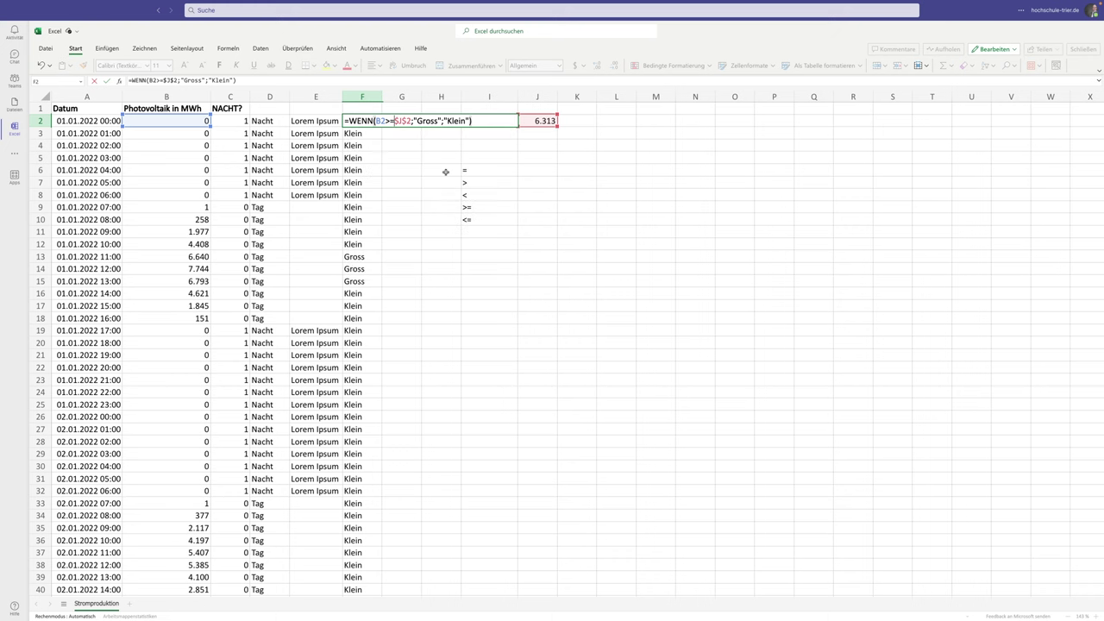
pyautogui.press('Escape')
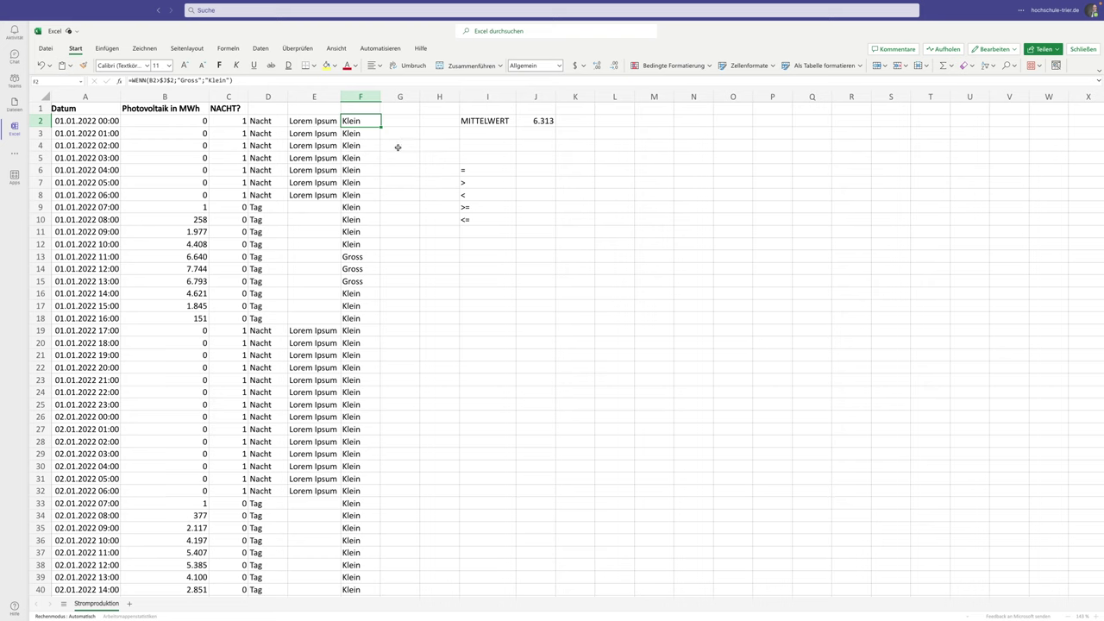
pyautogui.click(157, 80)
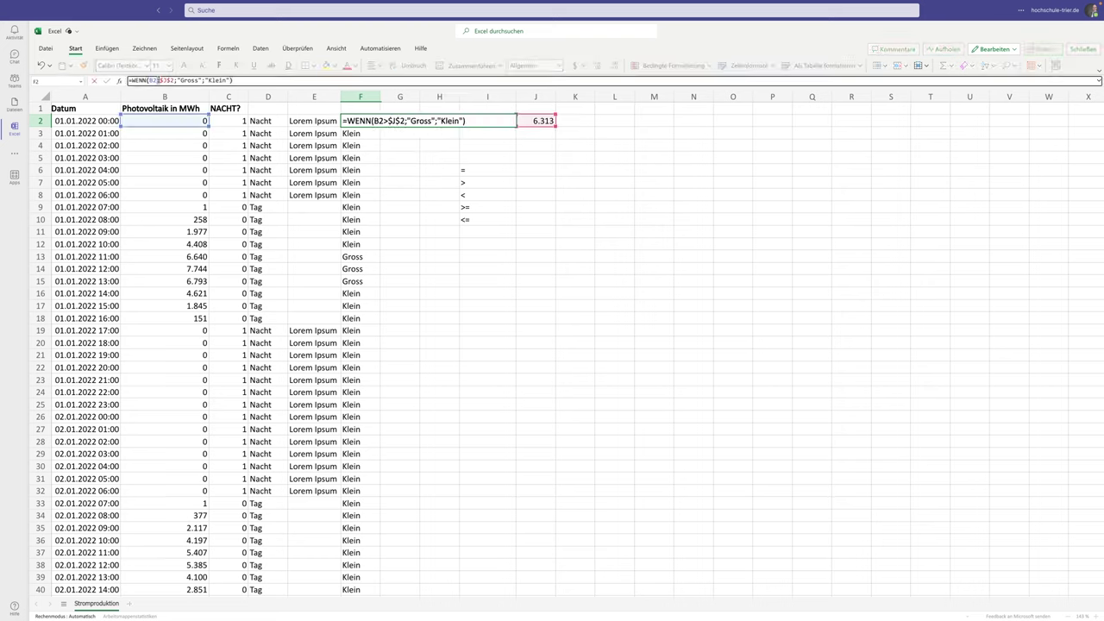
pyautogui.click(398, 118)
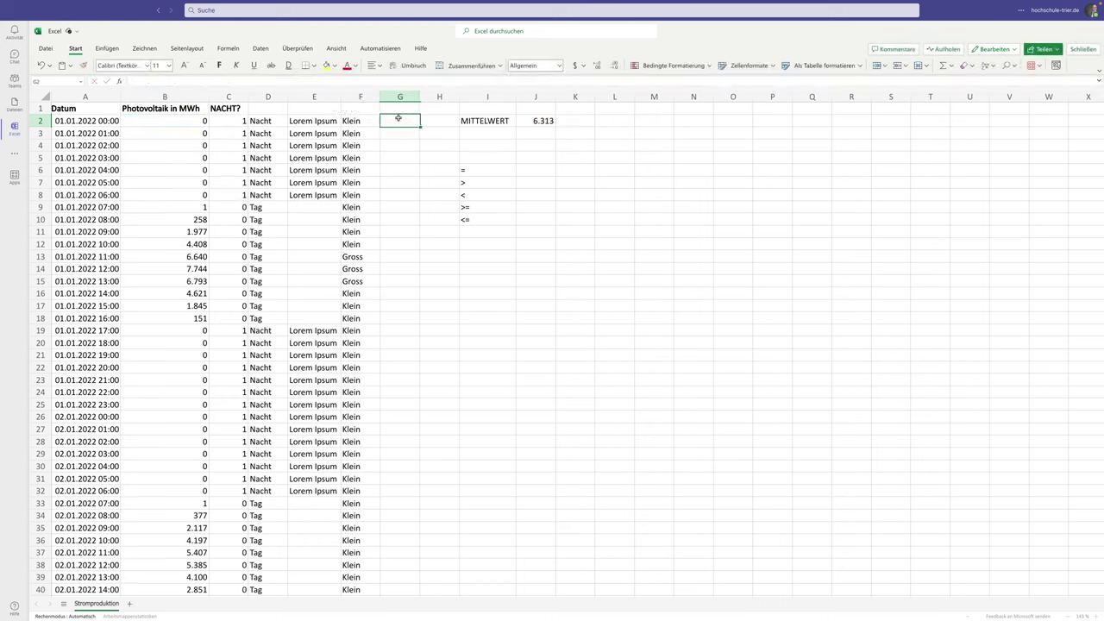
# - Enter =WENN(B2!=0;"TRUE";"FALSE") in G2 and copy it
pyautogui.write('=WENN(')
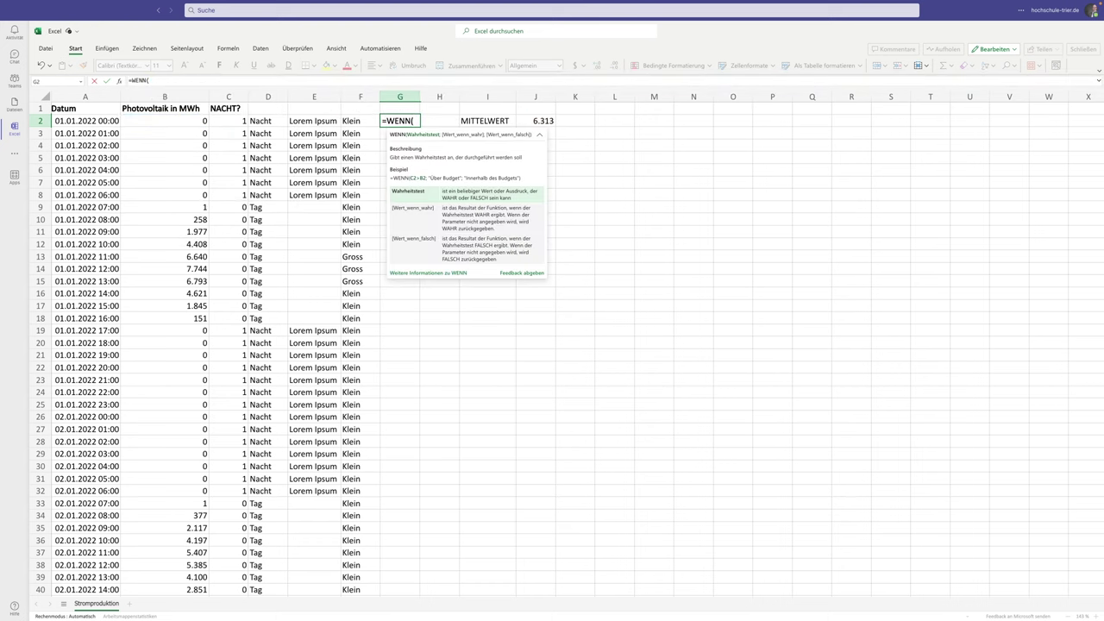
pyautogui.click(175, 121)
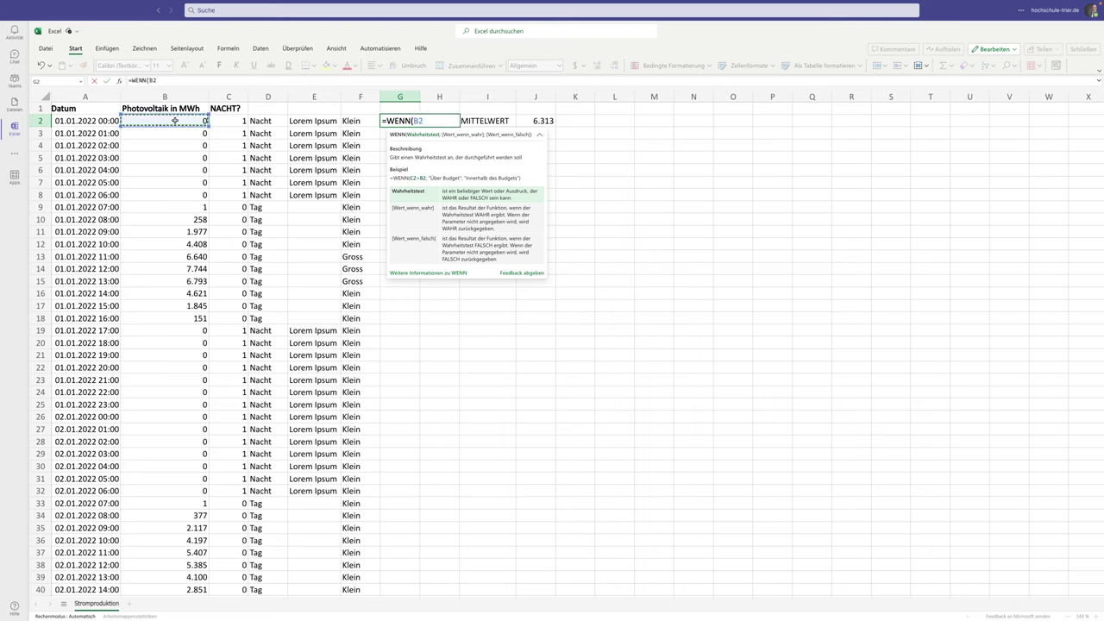
pyautogui.write('!=')
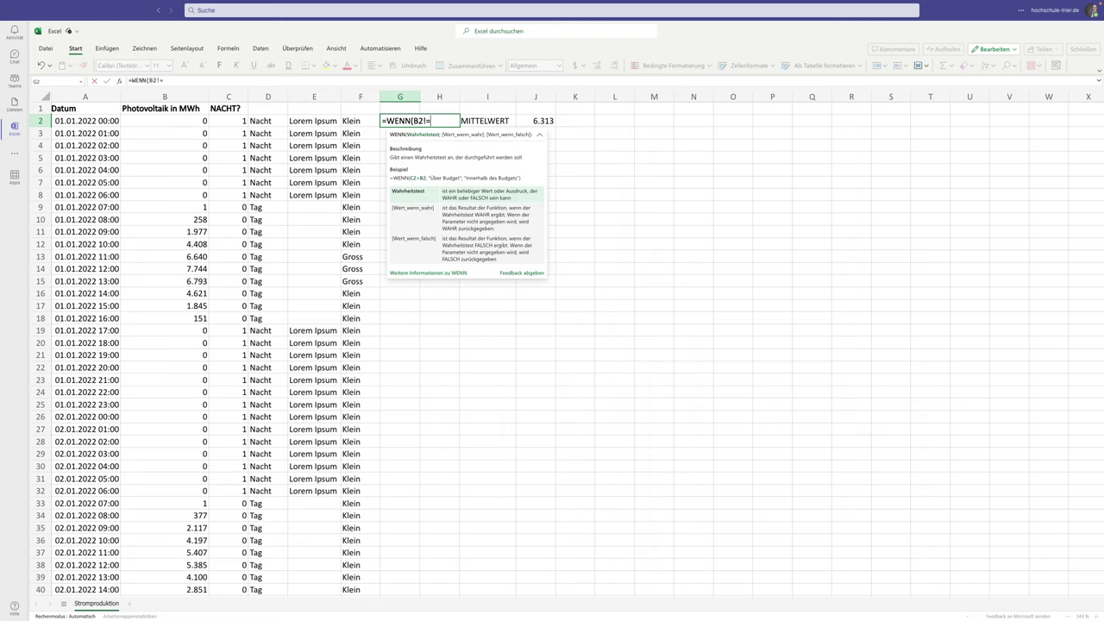
pyautogui.write('0;')
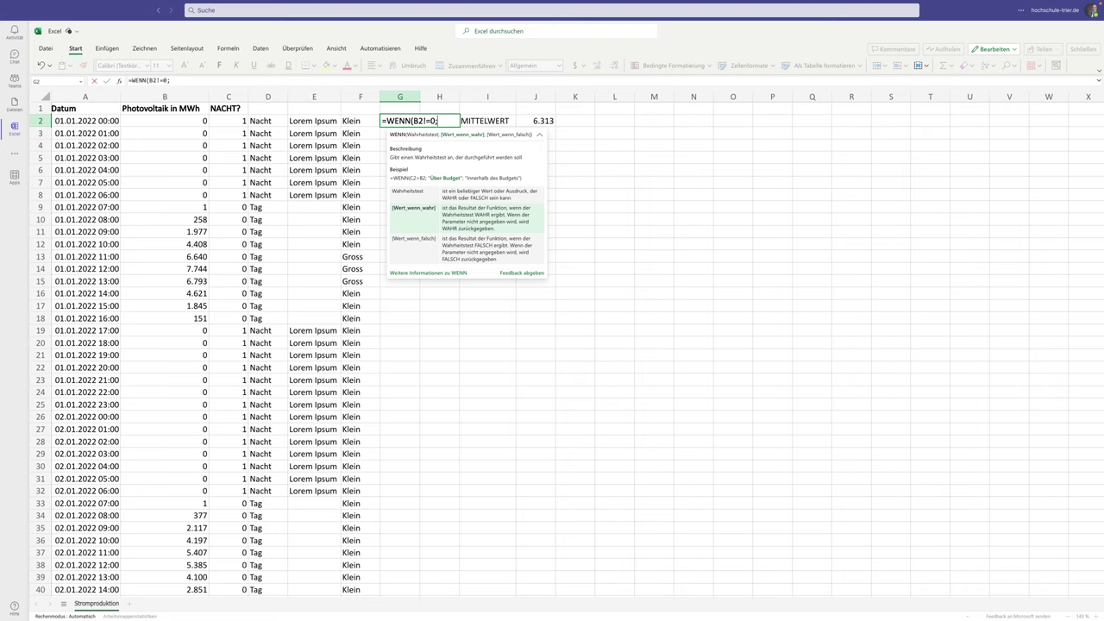
pyautogui.write('"TRUE"')
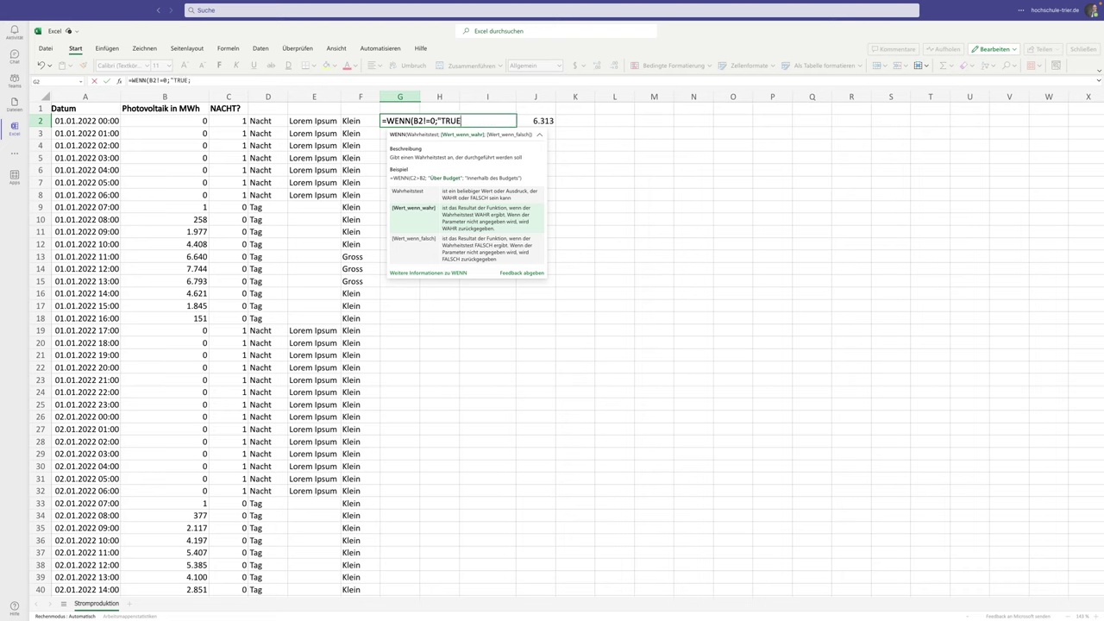
pyautogui.write(';"G')
pyautogui.press('BackSpace')
pyautogui.write('F')
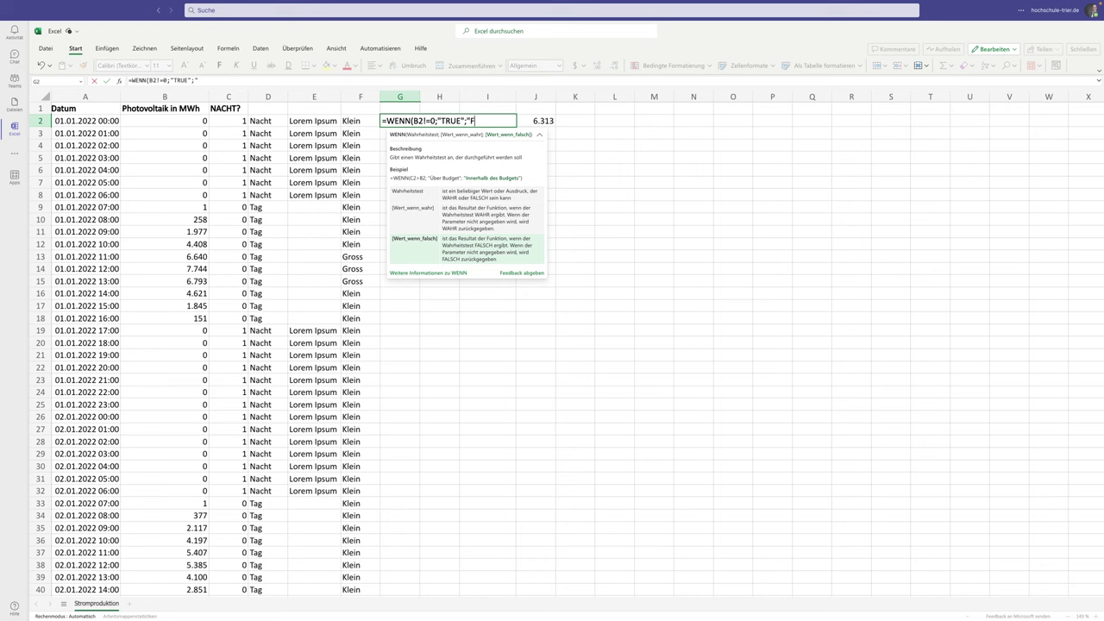
pyautogui.write('ALSE")')
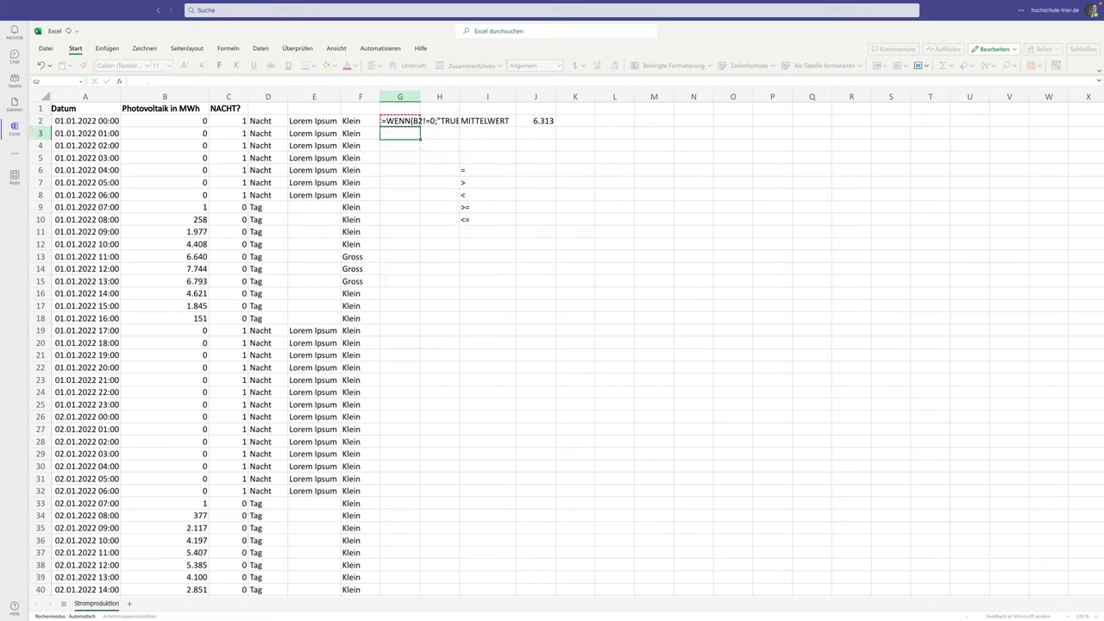
pyautogui.press('Return')
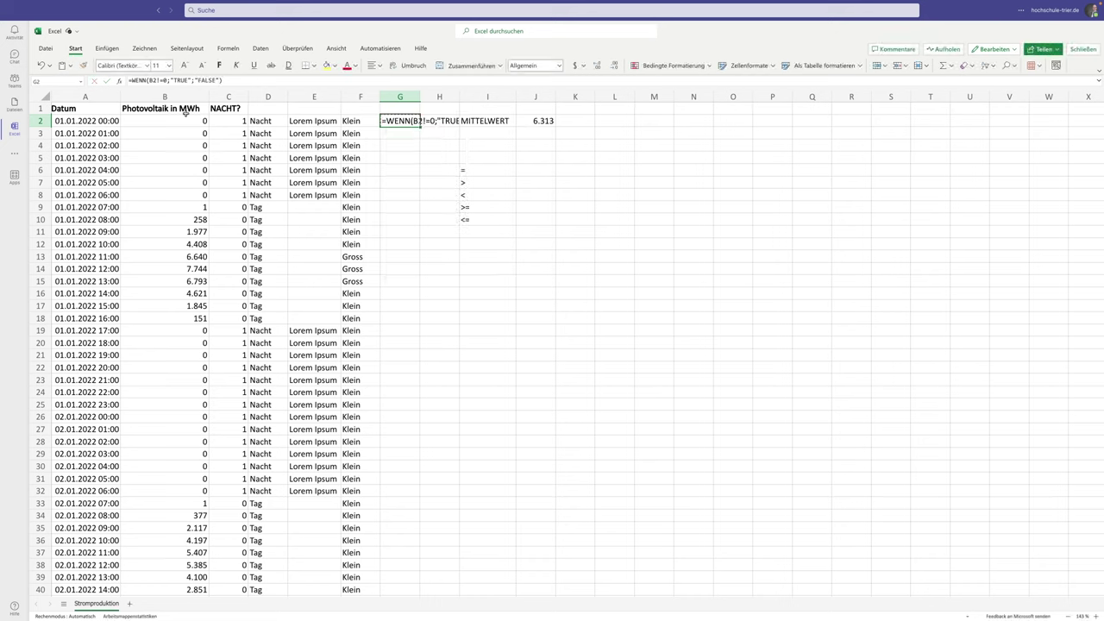
pyautogui.hotkey('ctrl', 'c')
pyautogui.press('Down')
pyautogui.press('Down')
pyautogui.press('Down')
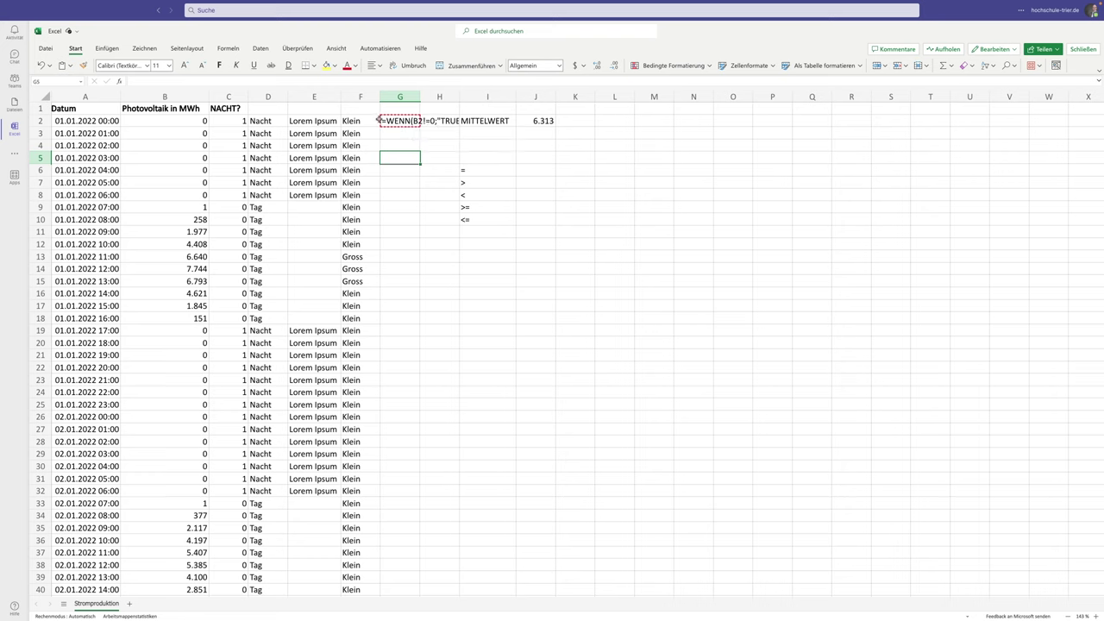
pyautogui.click(398, 120)
pyautogui.click(393, 137)
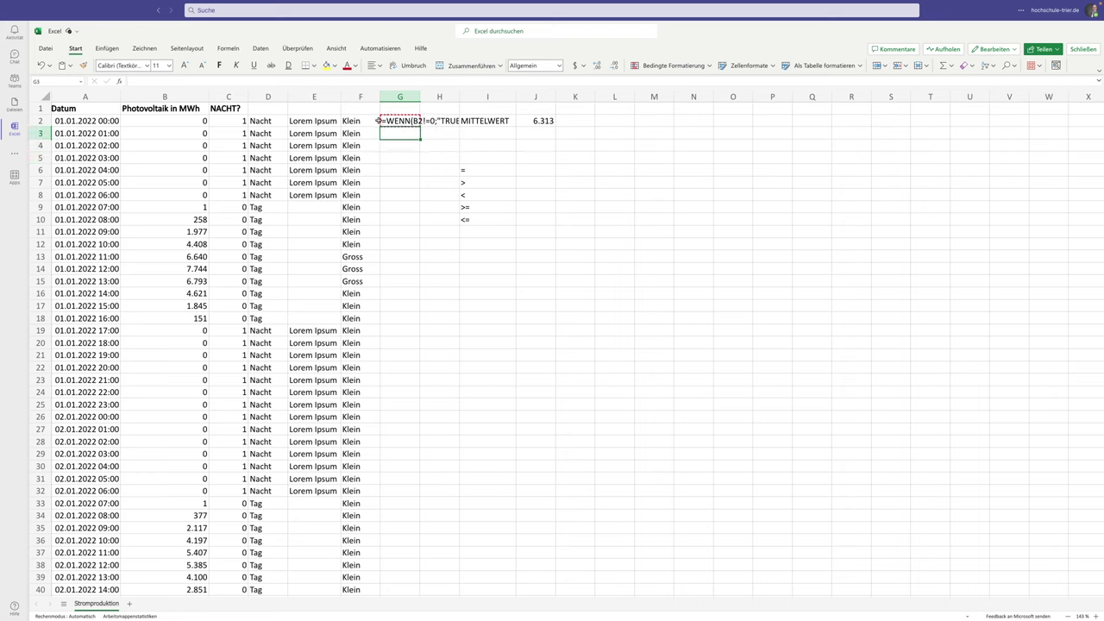
pyautogui.click(399, 121)
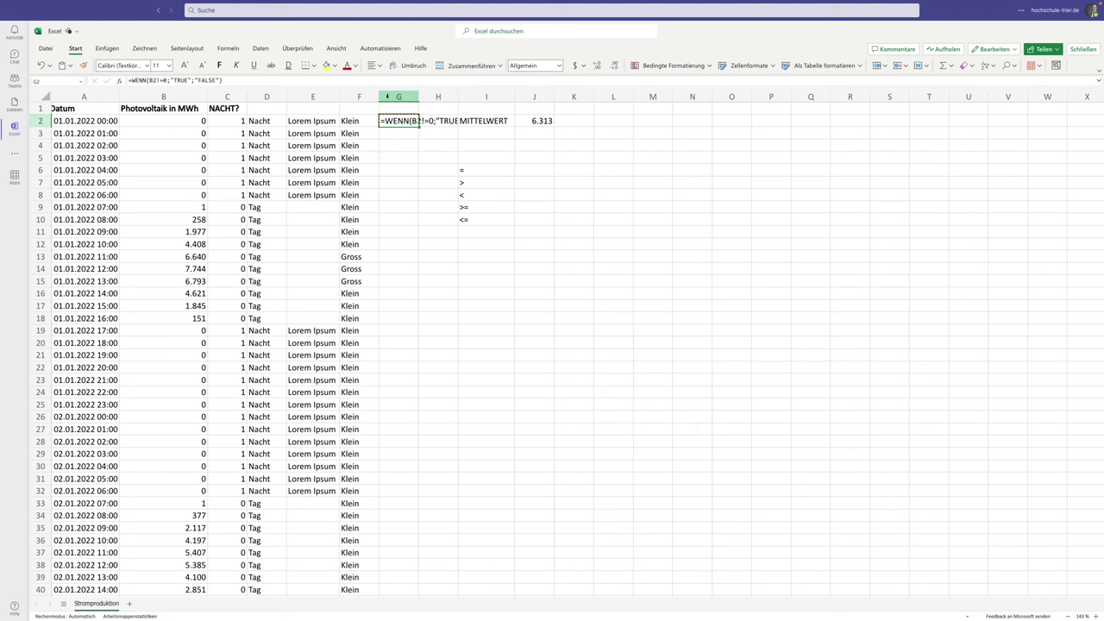
# - Replace the != operator in G2's formula with <>
pyautogui.click(157, 80)
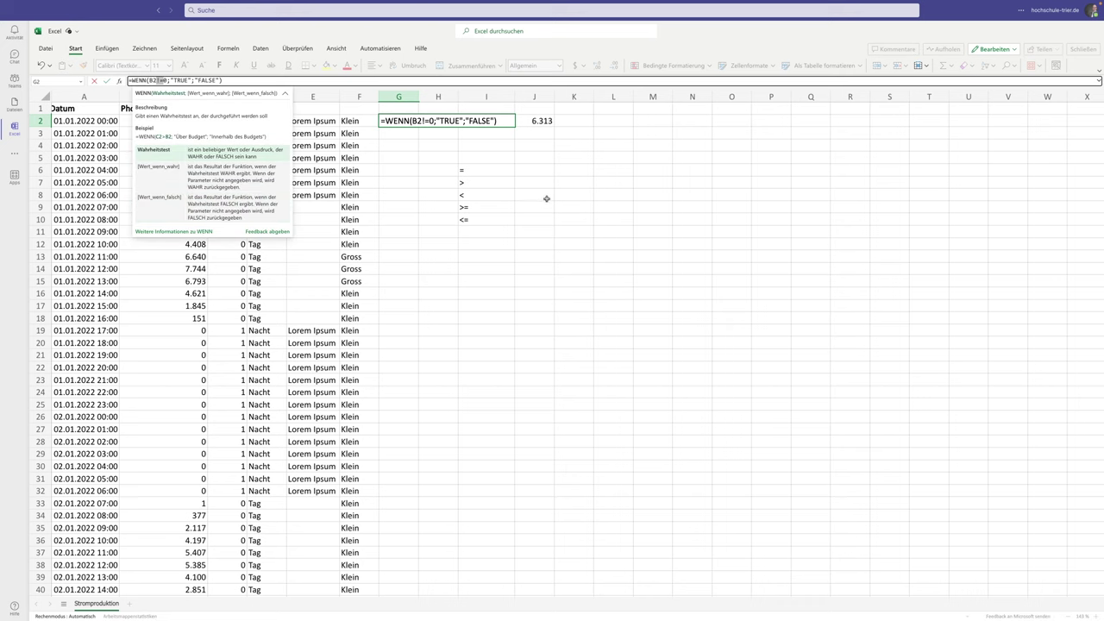
pyautogui.press('BackSpace')
pyautogui.press('BackSpace')
pyautogui.write('<>')
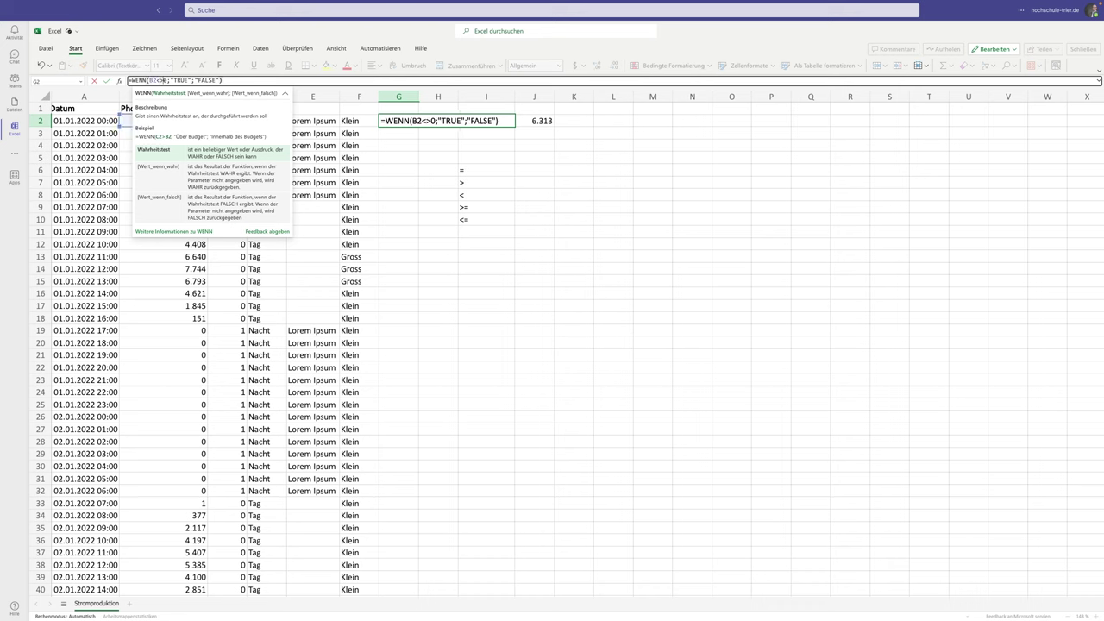
pyautogui.press('Return')
pyautogui.press('Up')
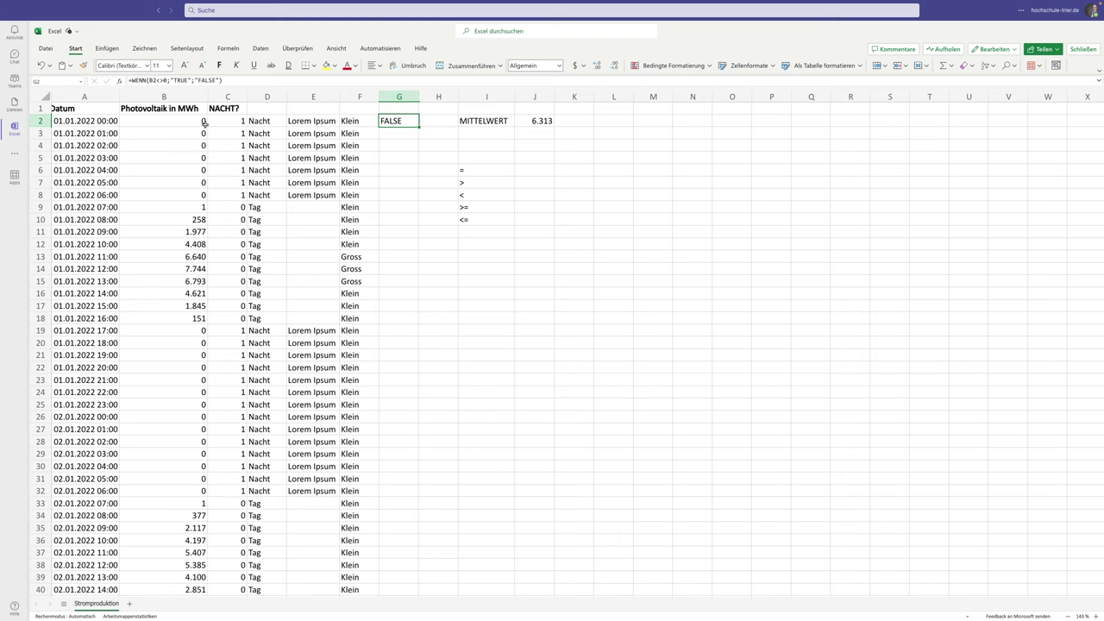
# - Fill G2's <>0 formula down column G, giving TRUE for producing hours
pyautogui.doubleClick(390, 120)
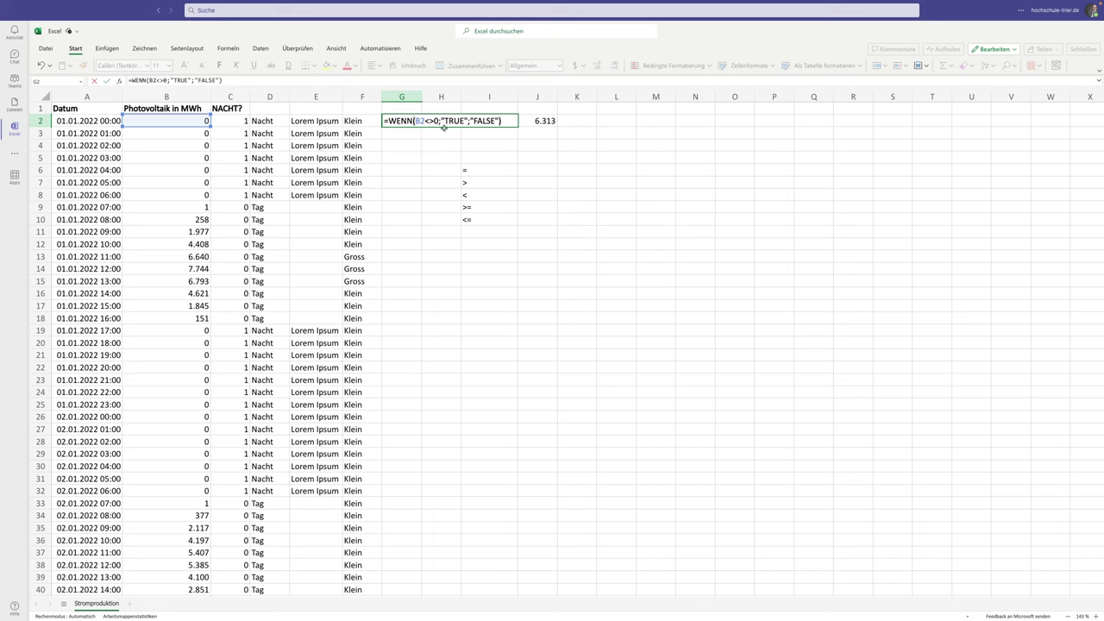
pyautogui.hotkey('ctrl', 'Return')
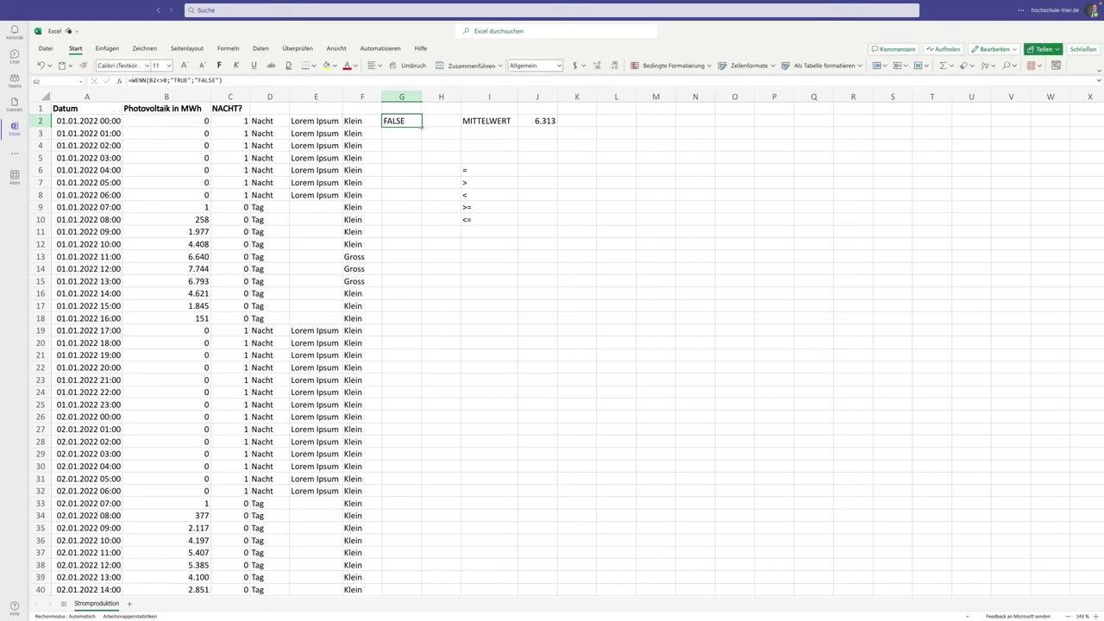
pyautogui.doubleClick(422, 127)
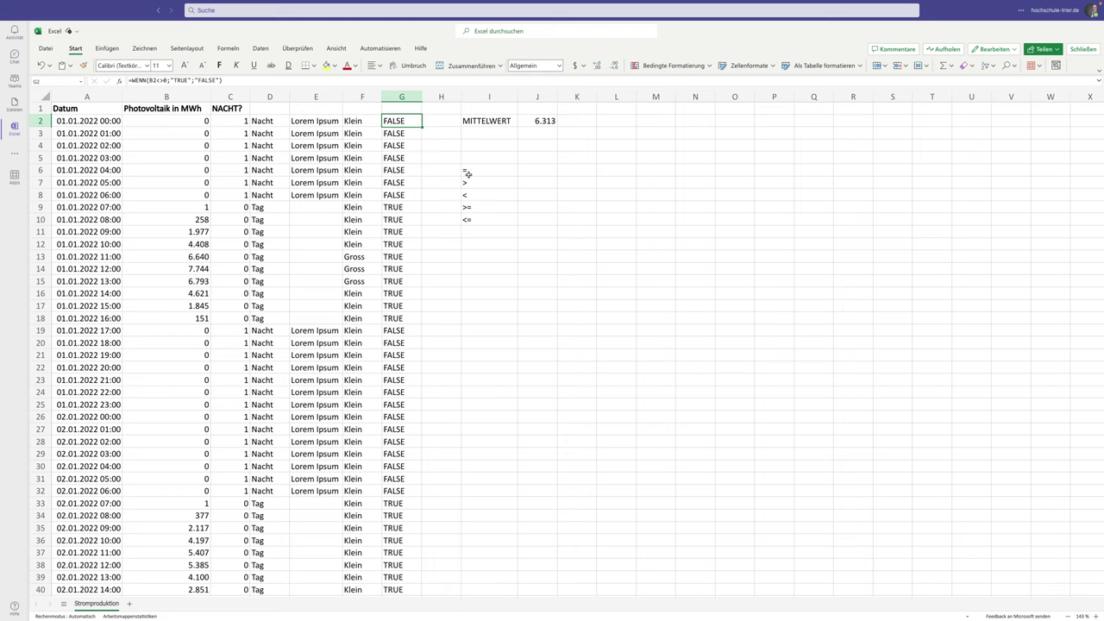
# - Add the <> operator in I11
pyautogui.click(489, 231)
pyautogui.write('<>')
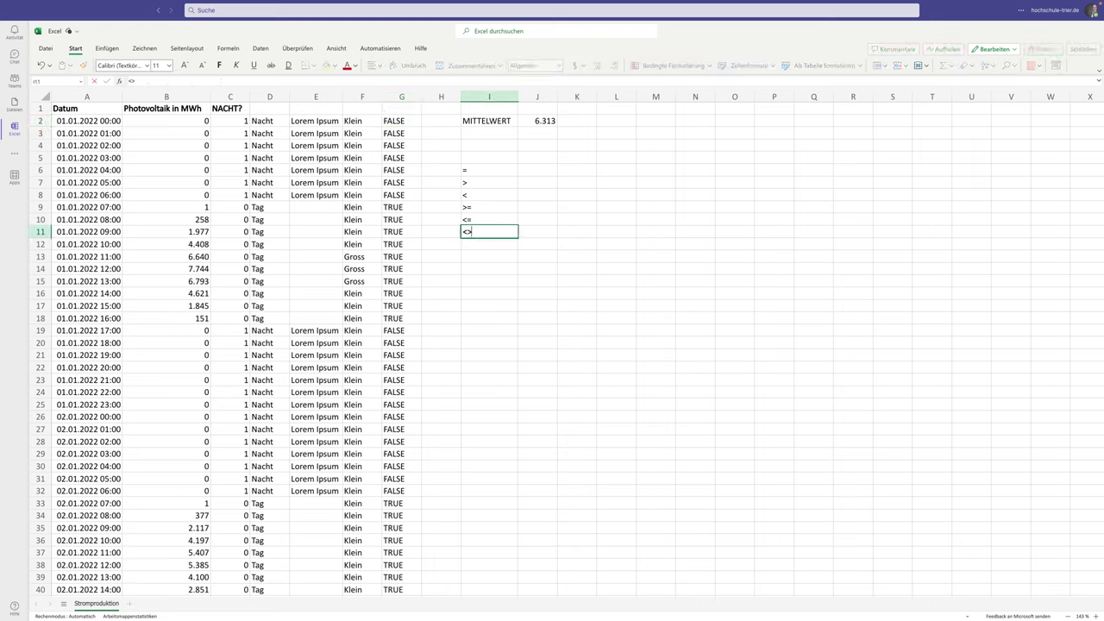
pyautogui.press('Return')
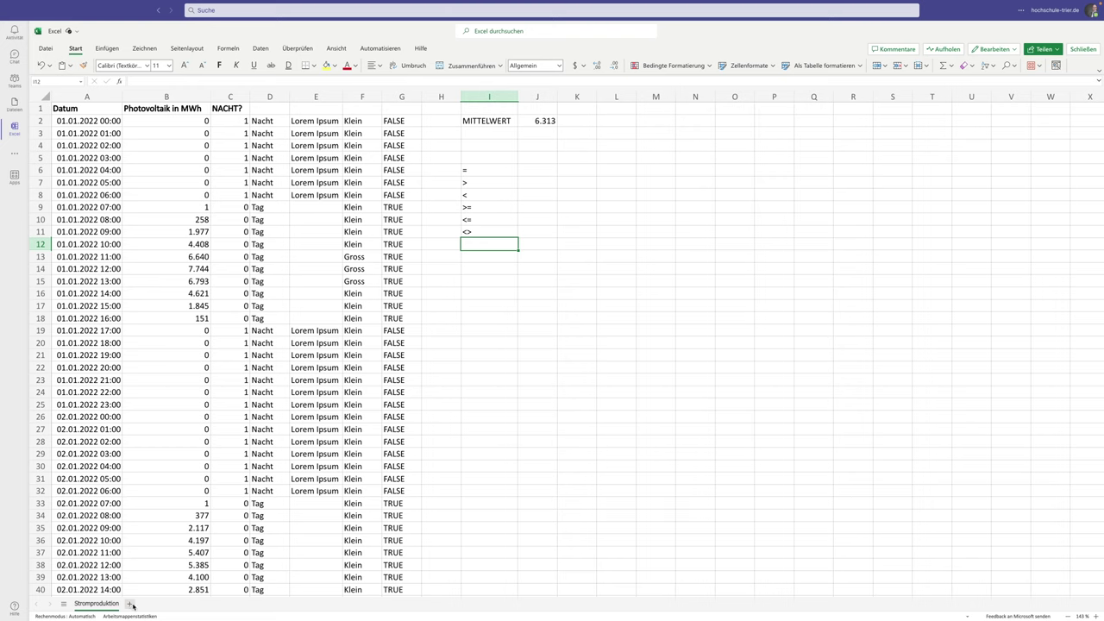
# - Add a new worksheet and zoom in three steps
pyautogui.click(130, 604)
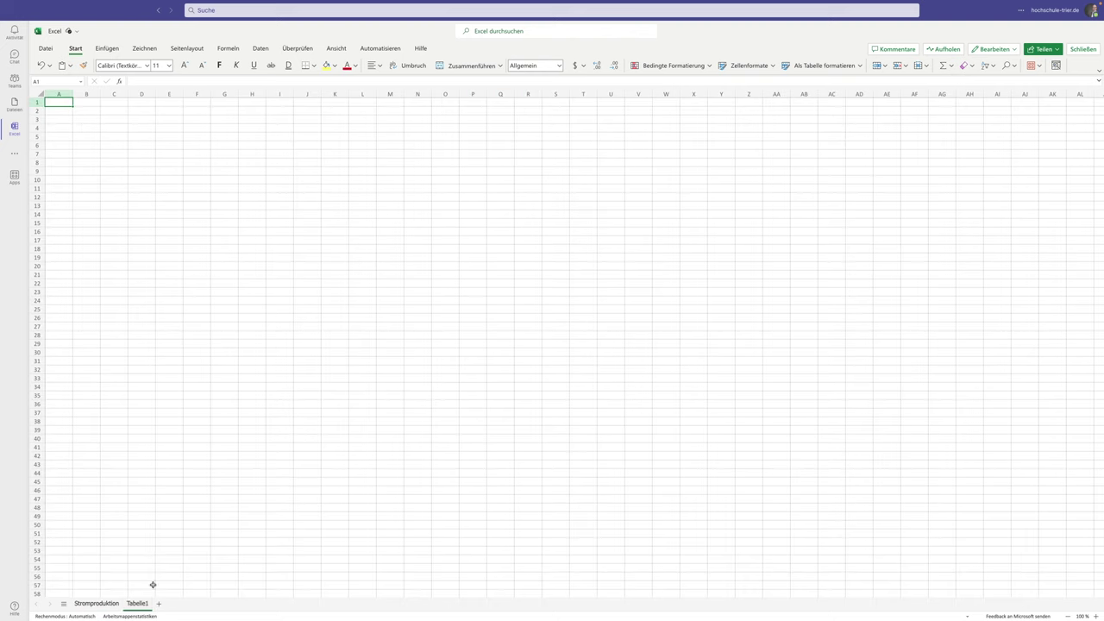
pyautogui.click(1096, 618)
pyautogui.click(1096, 618)
pyautogui.click(1096, 618)
pyautogui.click(1096, 618)
pyautogui.click(1097, 618)
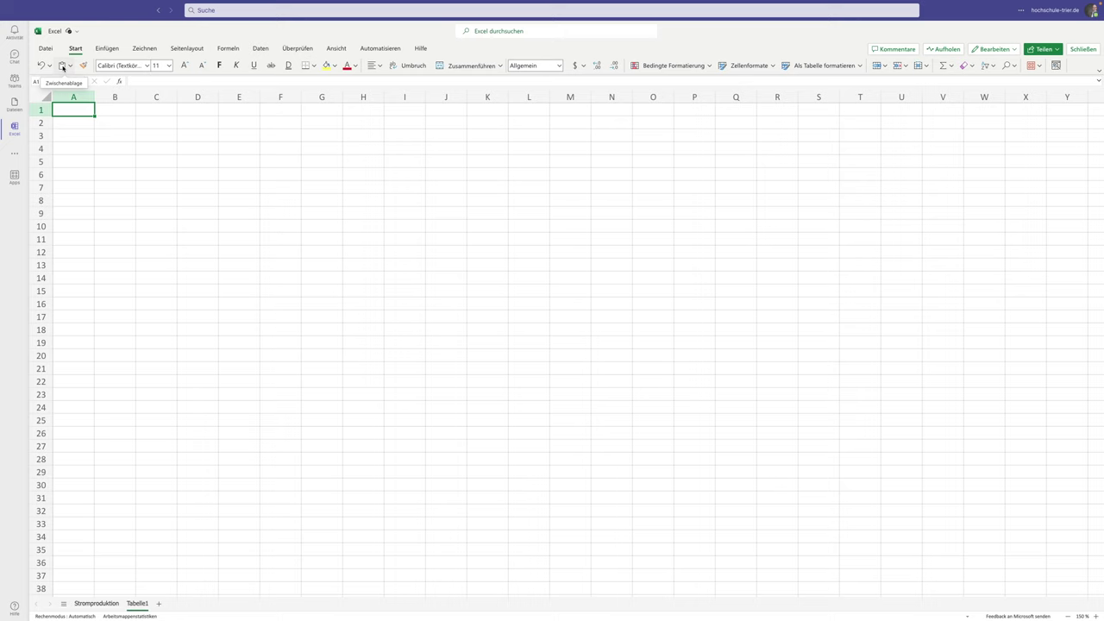
# - Paste the Datum, Wind Onshore and Photovoltaik data and auto-fit columns A–C
pyautogui.click(62, 67)
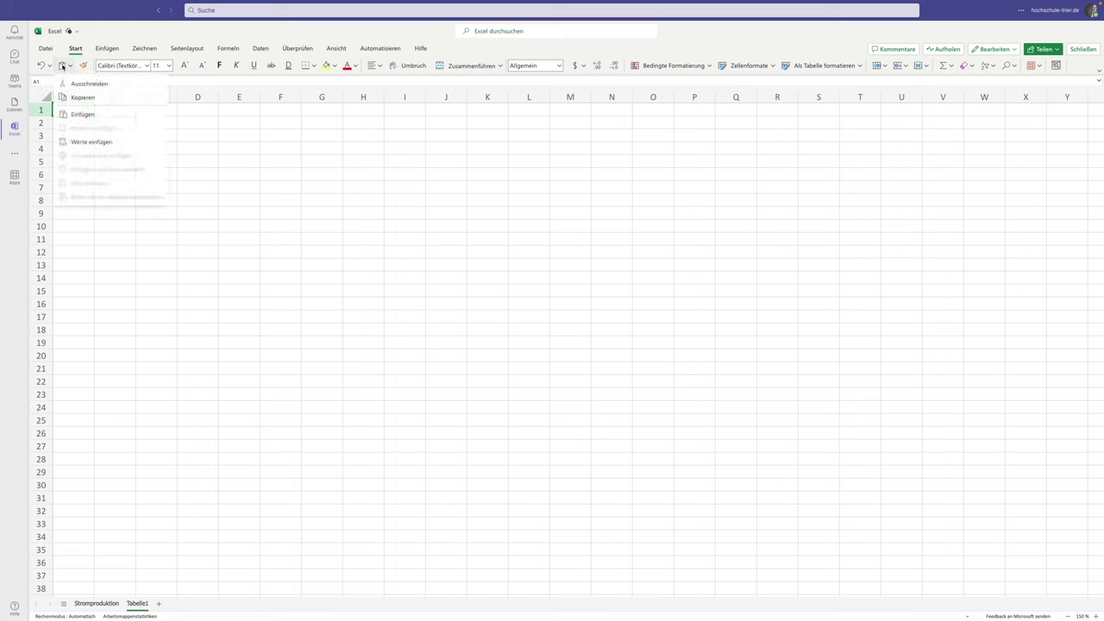
pyautogui.click(79, 113)
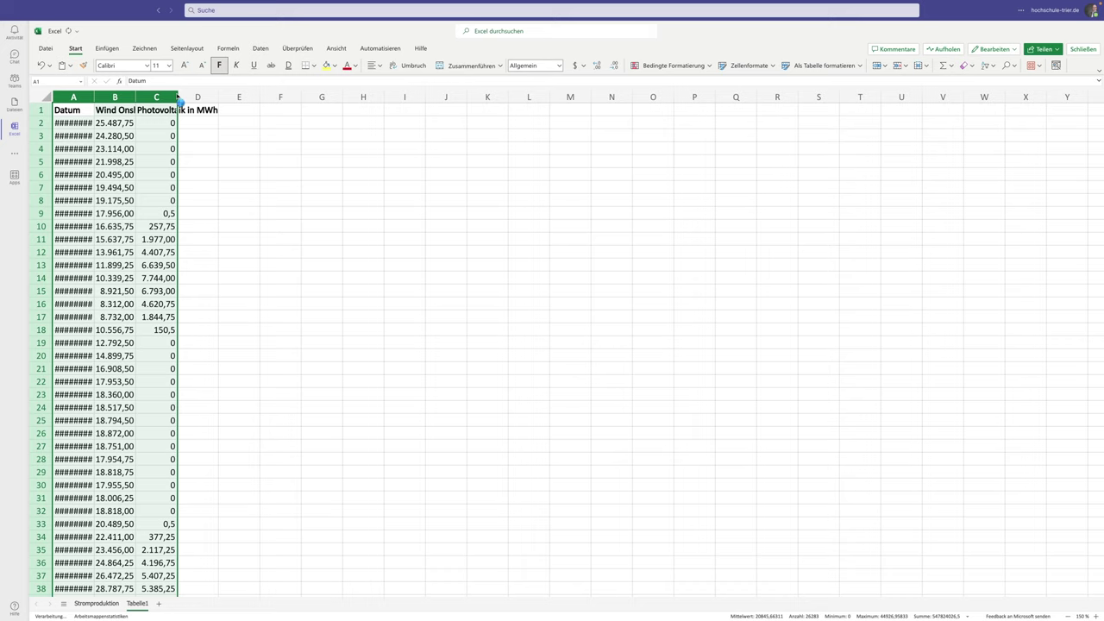
pyautogui.doubleClick(176, 96)
pyautogui.click(181, 135)
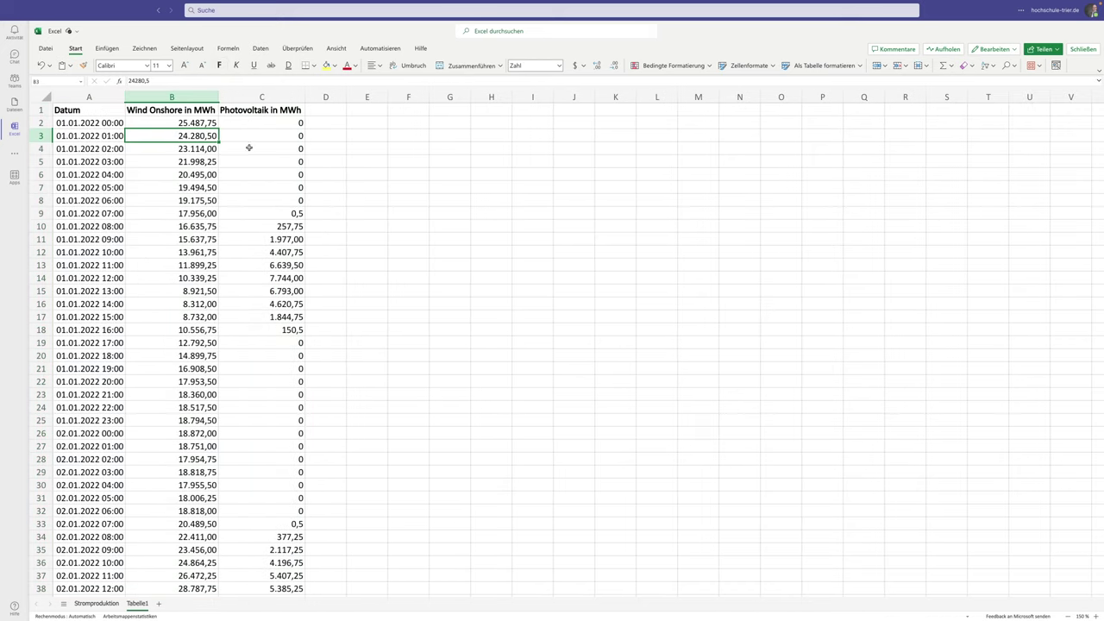
pyautogui.doubleClick(139, 605)
# - Rename the Tabelle1 sheet to Wind-PV
pyautogui.press('BackSpace')
pyautogui.press('BackSpace')
pyautogui.press('BackSpace')
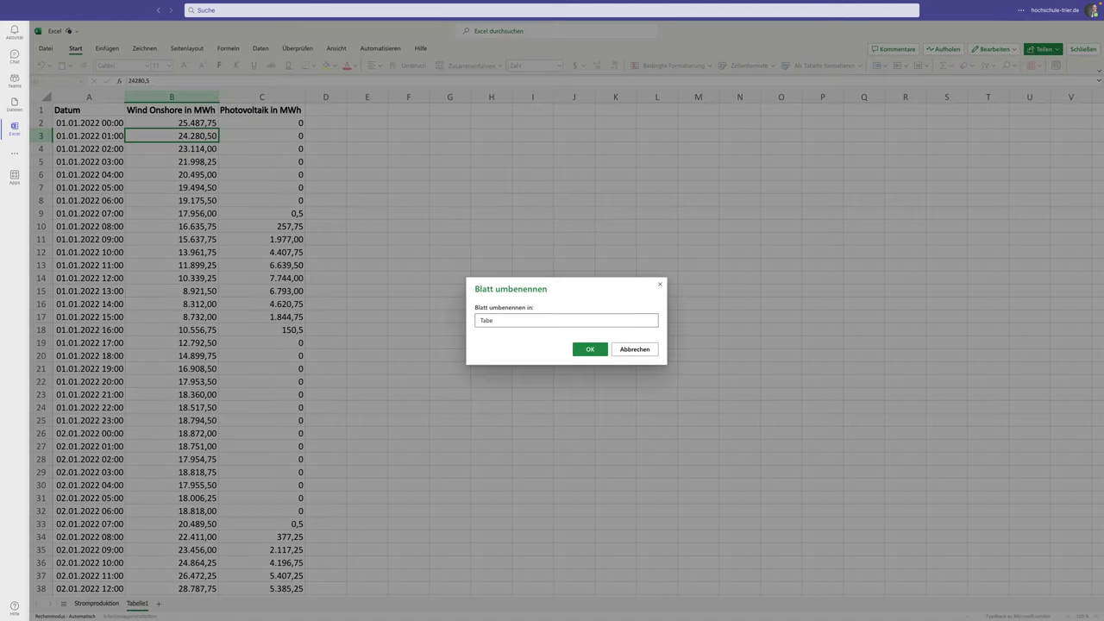
pyautogui.press('BackSpace')
pyautogui.press('BackSpace')
pyautogui.press('BackSpace')
pyautogui.write('Wind-PV')
pyautogui.click(589, 349)
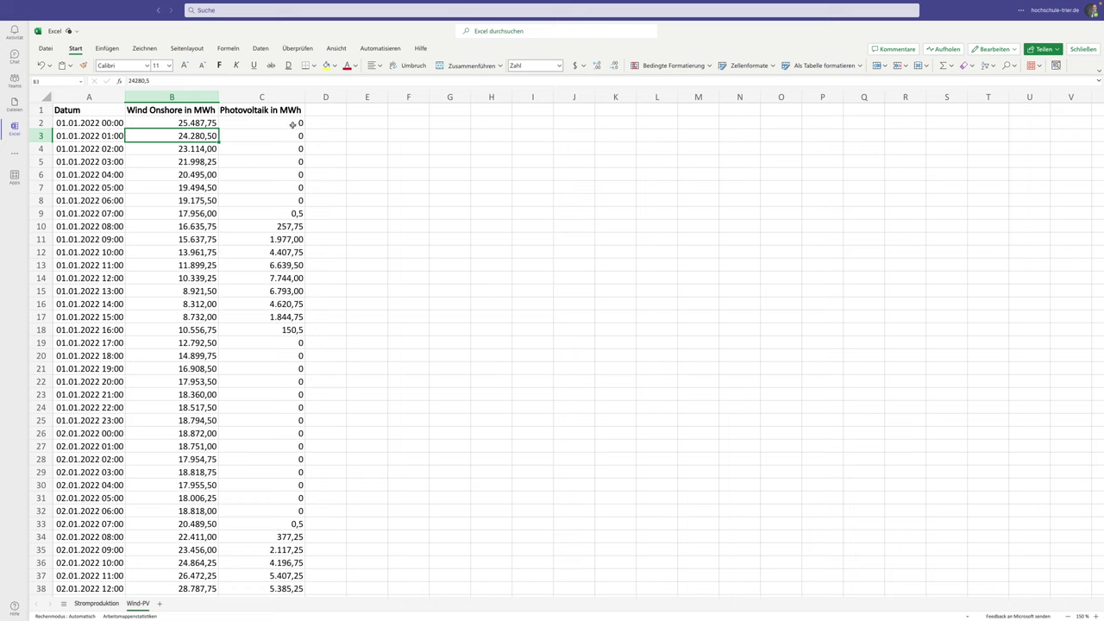
pyautogui.click(647, 121)
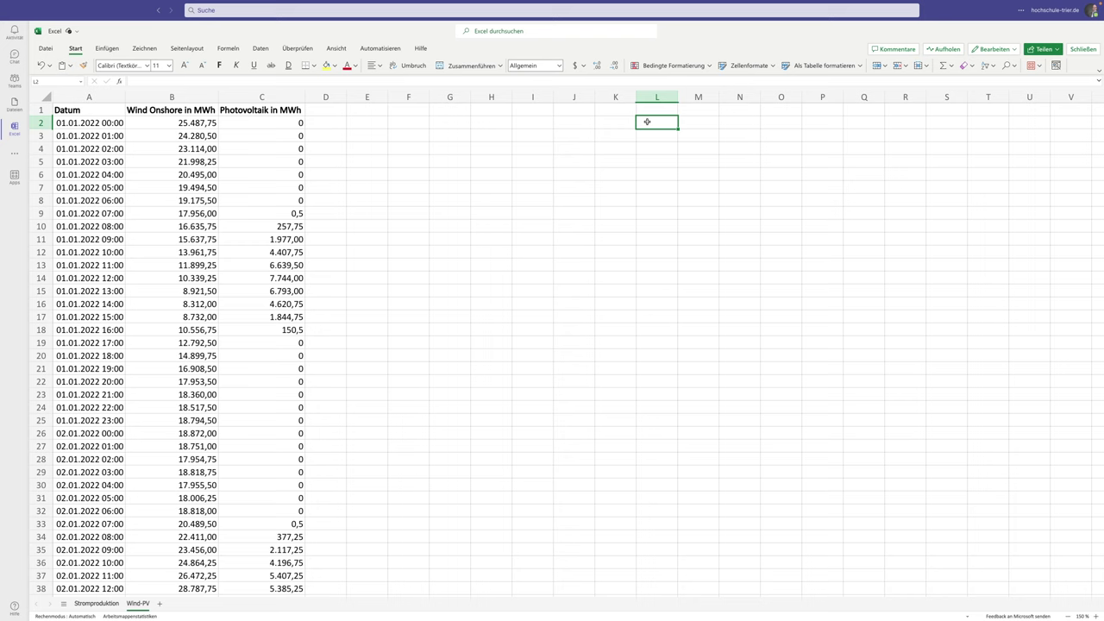
# - Label L2 Mittelwert, M1 Wind and N1 PV
pyautogui.write('Mittelwer')
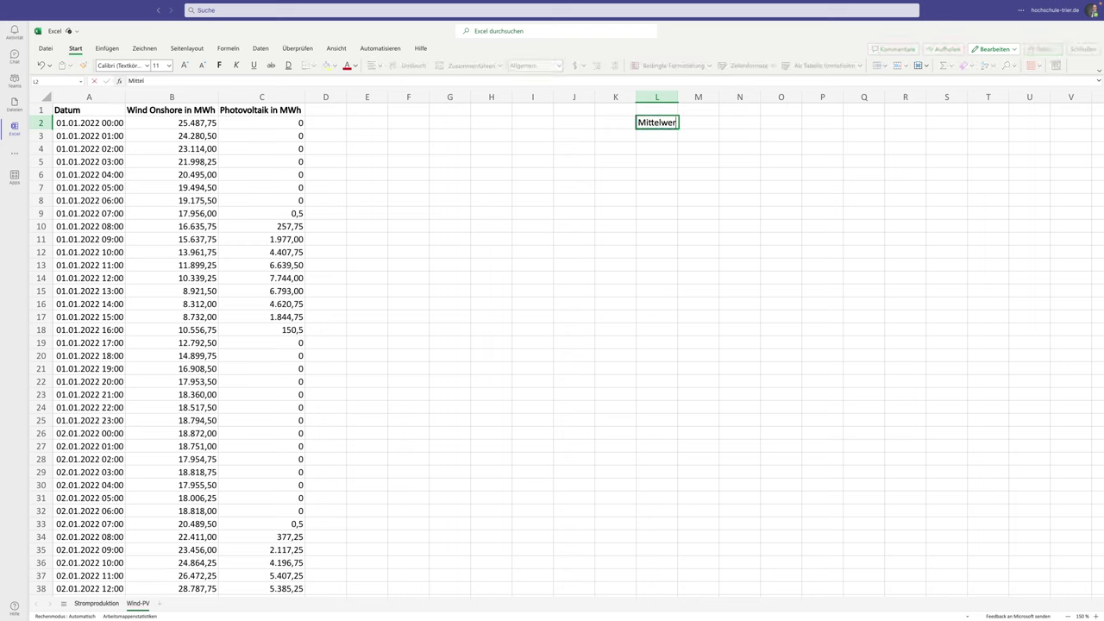
pyautogui.write('t')
pyautogui.press('Tab')
pyautogui.click(698, 110)
pyautogui.write('Wind')
pyautogui.press('Tab')
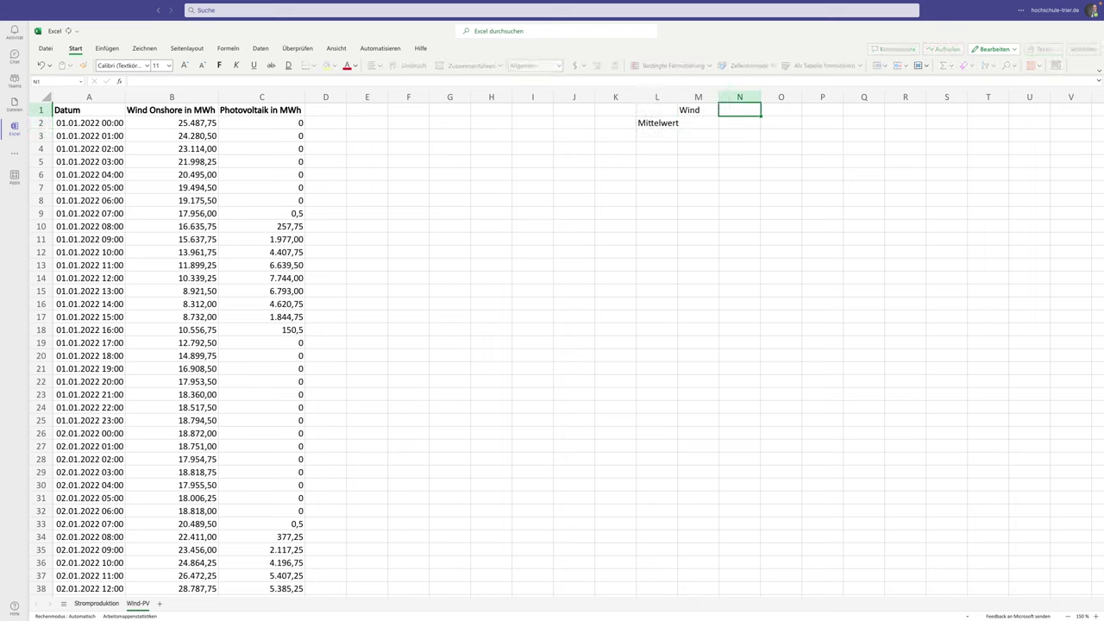
pyautogui.write('PV')
pyautogui.press('Return')
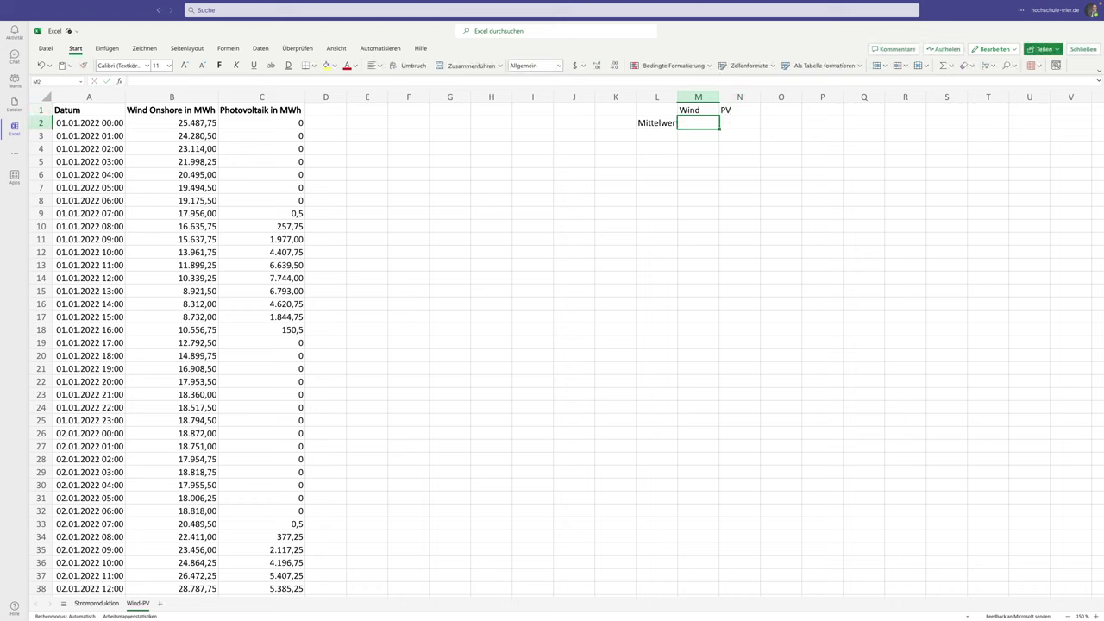
# - Enter =MITTELWERT(B:B) in M2 and =MITTELWERT(C:C) in N2
pyautogui.write('=MITTEL')
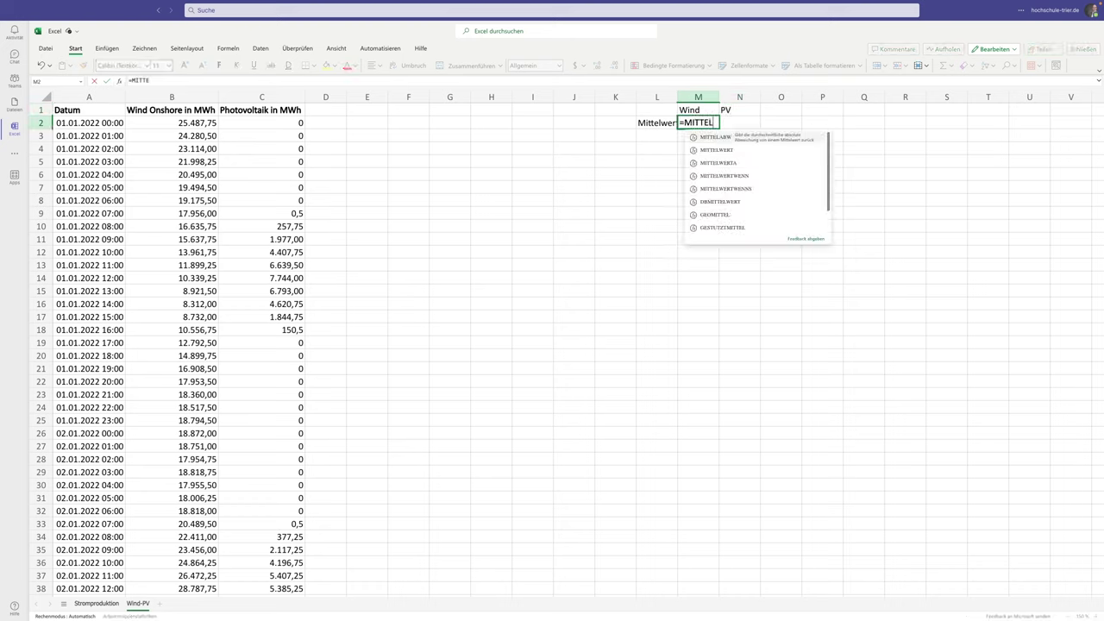
pyautogui.write('WERT(')
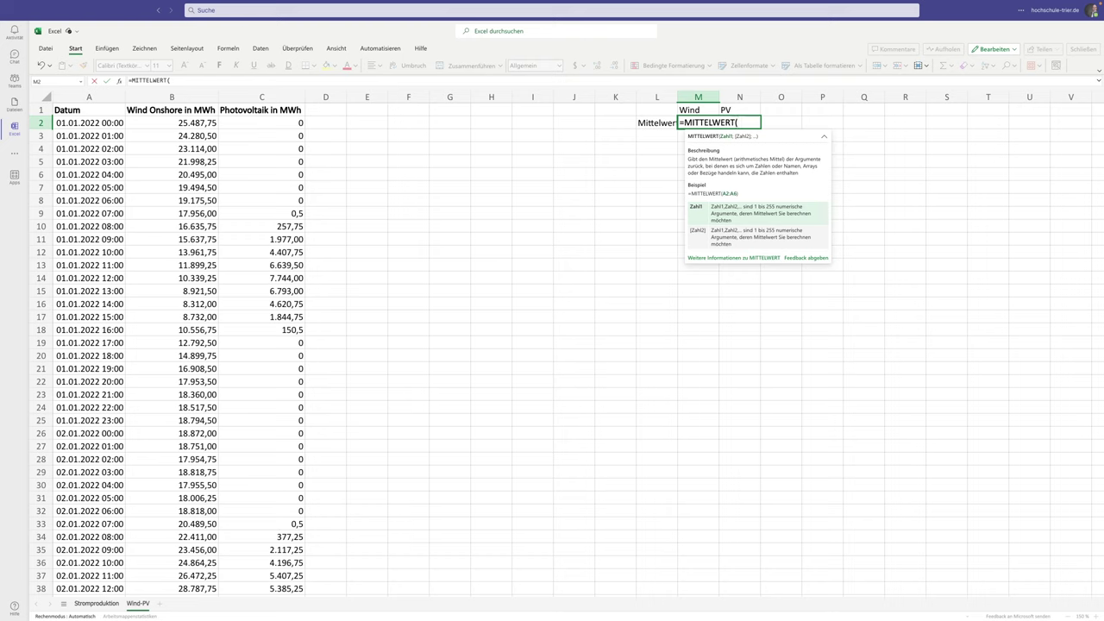
pyautogui.click(172, 96)
pyautogui.write(')')
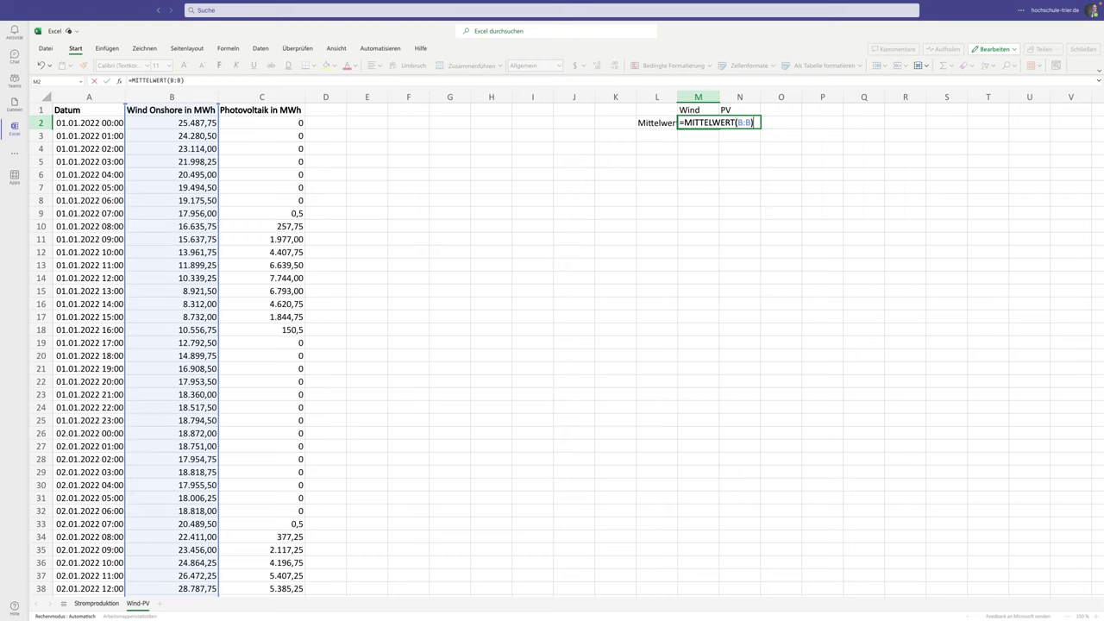
pyautogui.press('Tab')
pyautogui.write('=MIT')
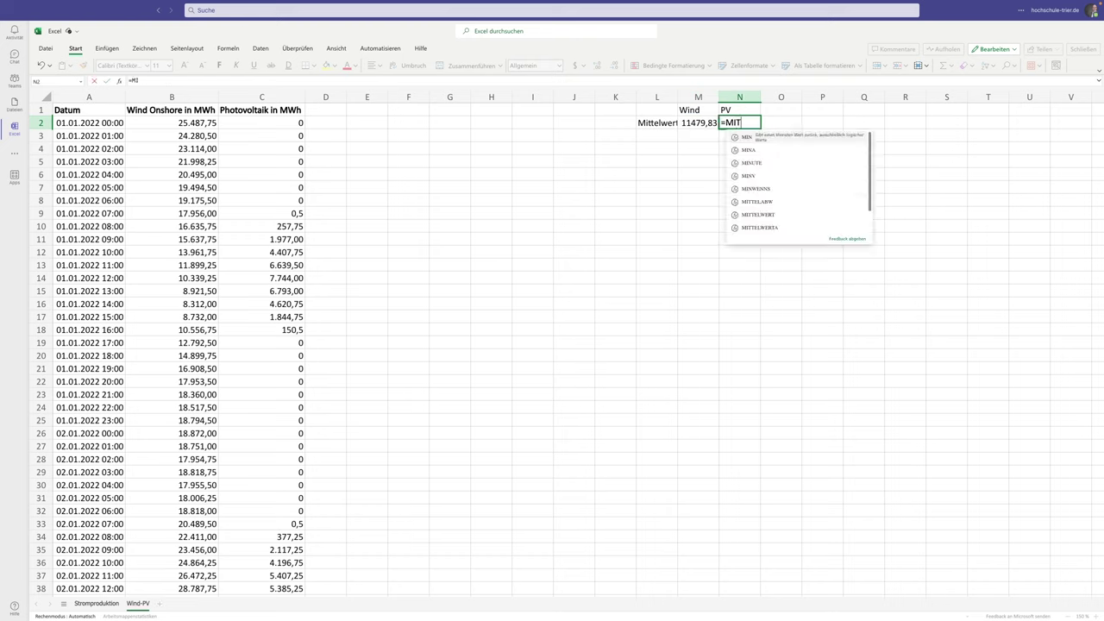
pyautogui.write('TELWERT(C:')
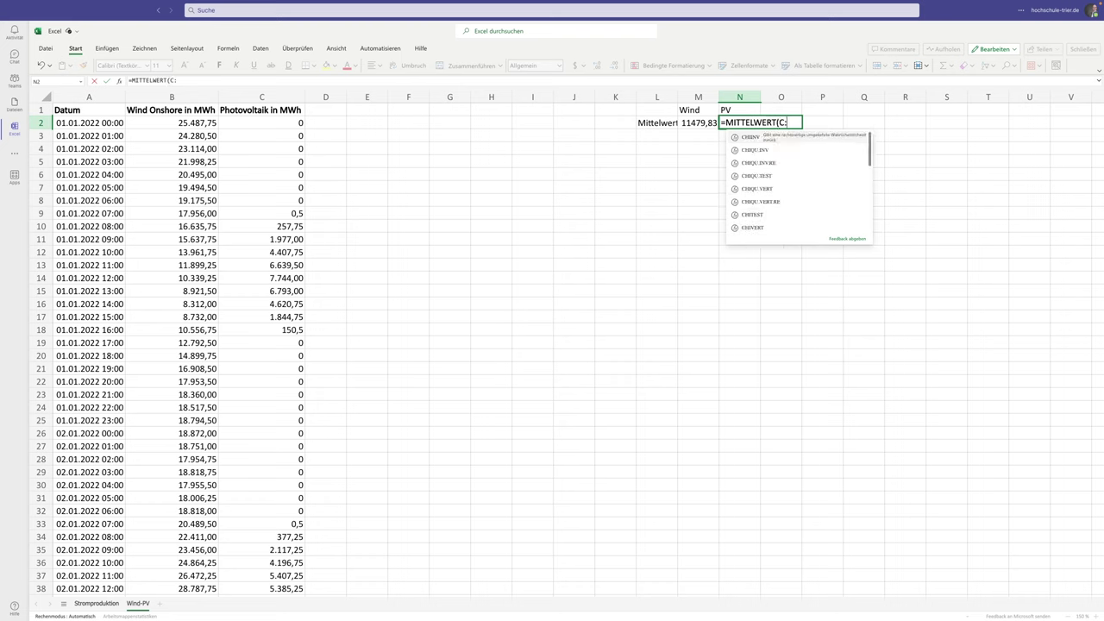
pyautogui.click(261, 96)
pyautogui.write(')')
pyautogui.press('Return')
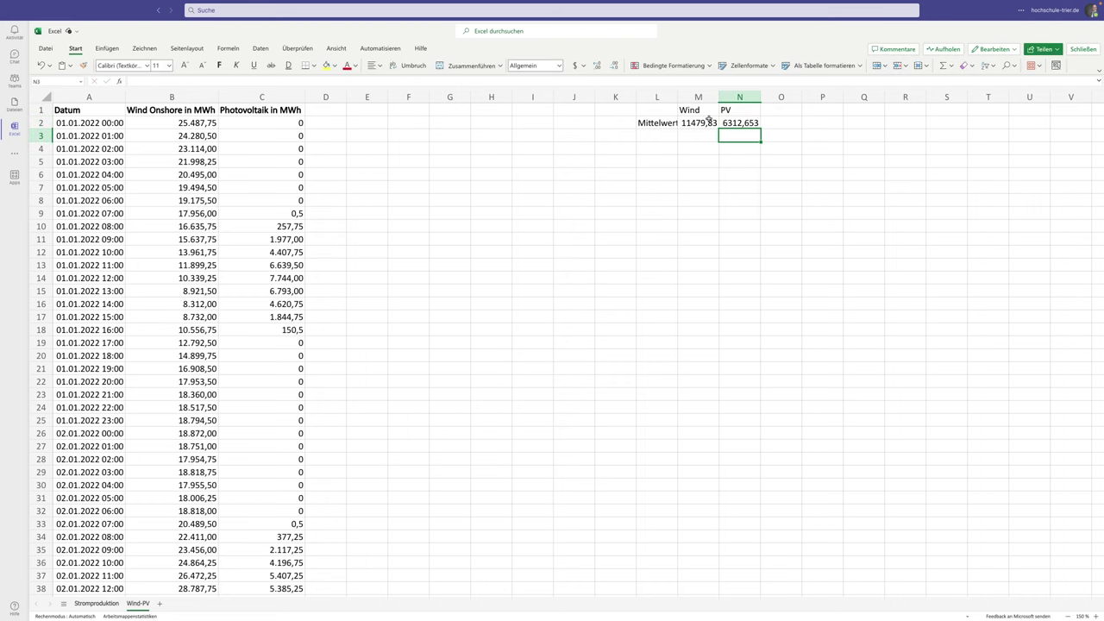
# - Auto-fit columns L–N so the averages 11479,83273 and 6312,652654 show in full
pyautogui.moveTo(656, 97); pyautogui.dragTo(735, 97)
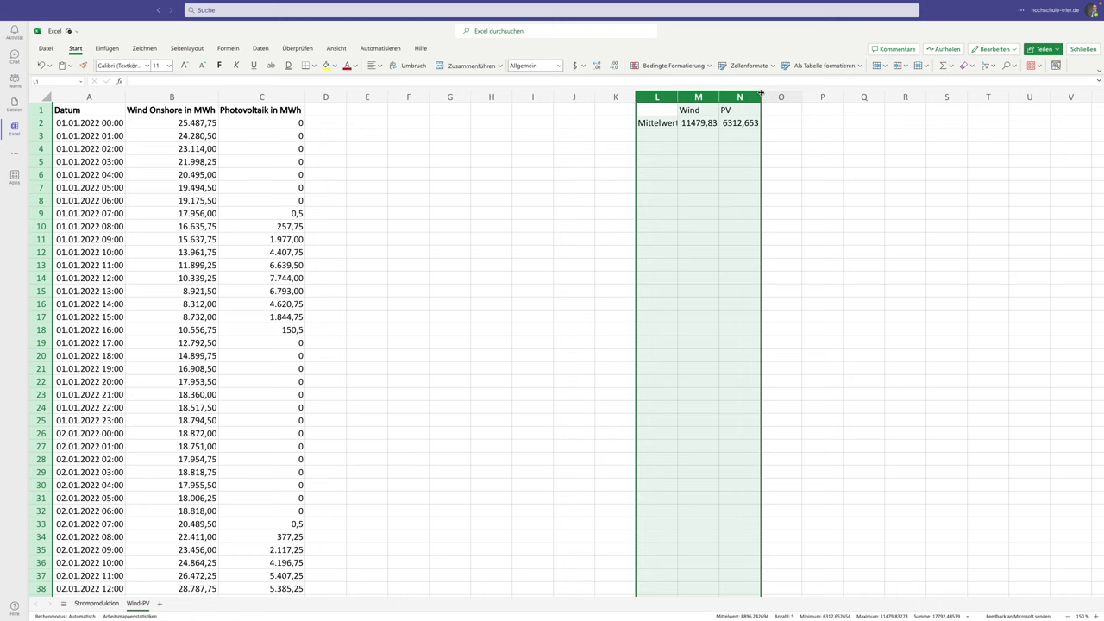
pyautogui.moveTo(761, 96); pyautogui.dragTo(762, 96)
pyautogui.doubleClick(762, 96)
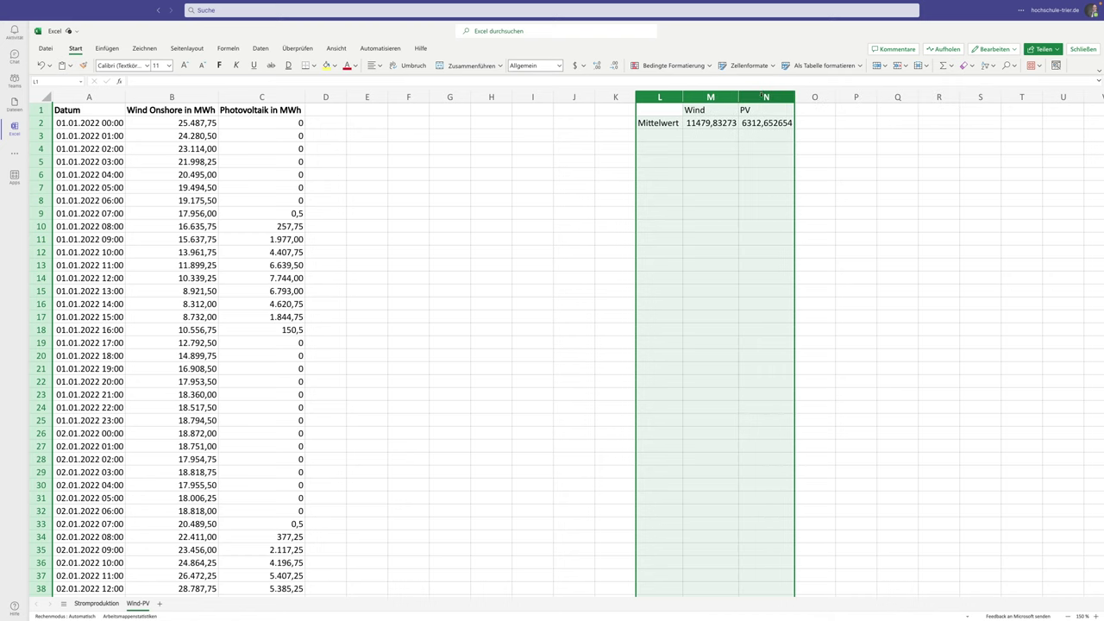
pyautogui.click(701, 154)
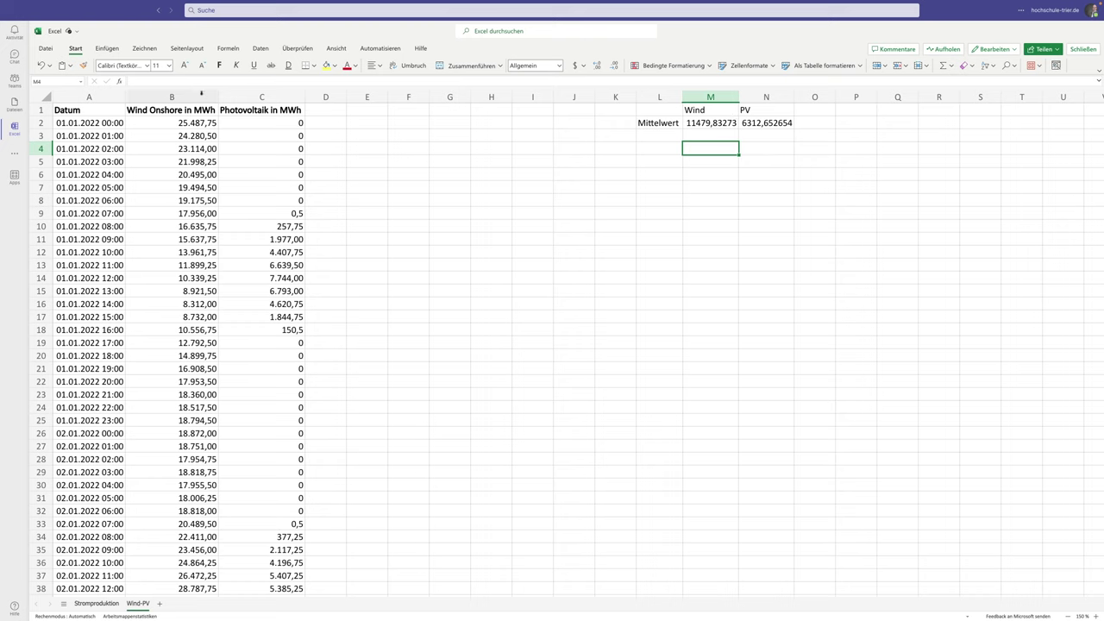
# - Check the =MITTELWERT(B:B) and =MITTELWERT(C:C) formulas in M2 and N2
pyautogui.click(709, 123)
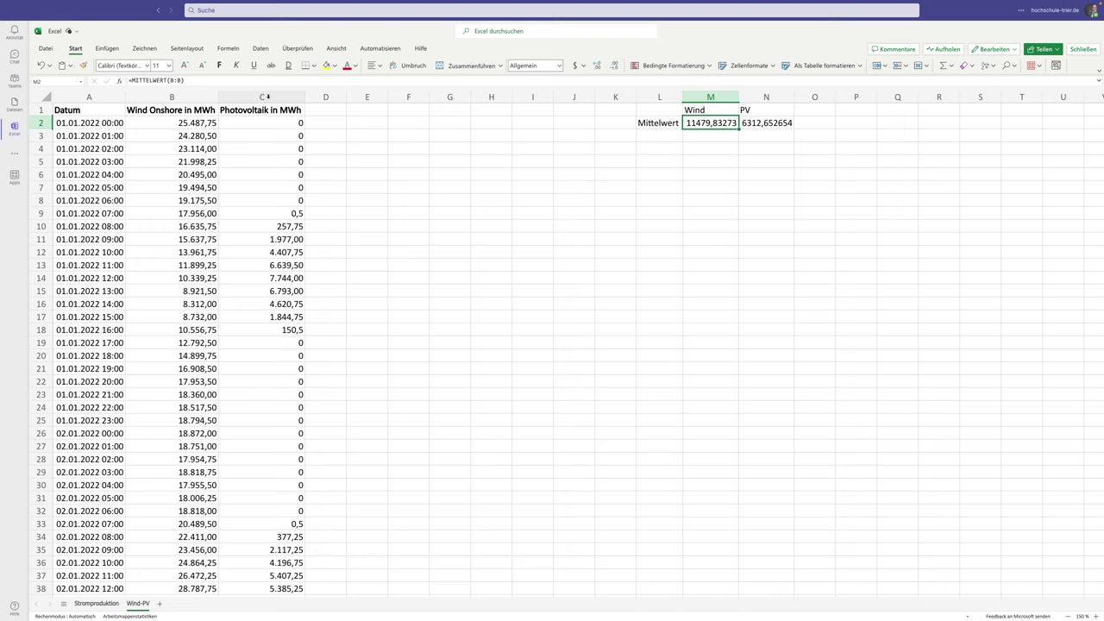
pyautogui.click(268, 97)
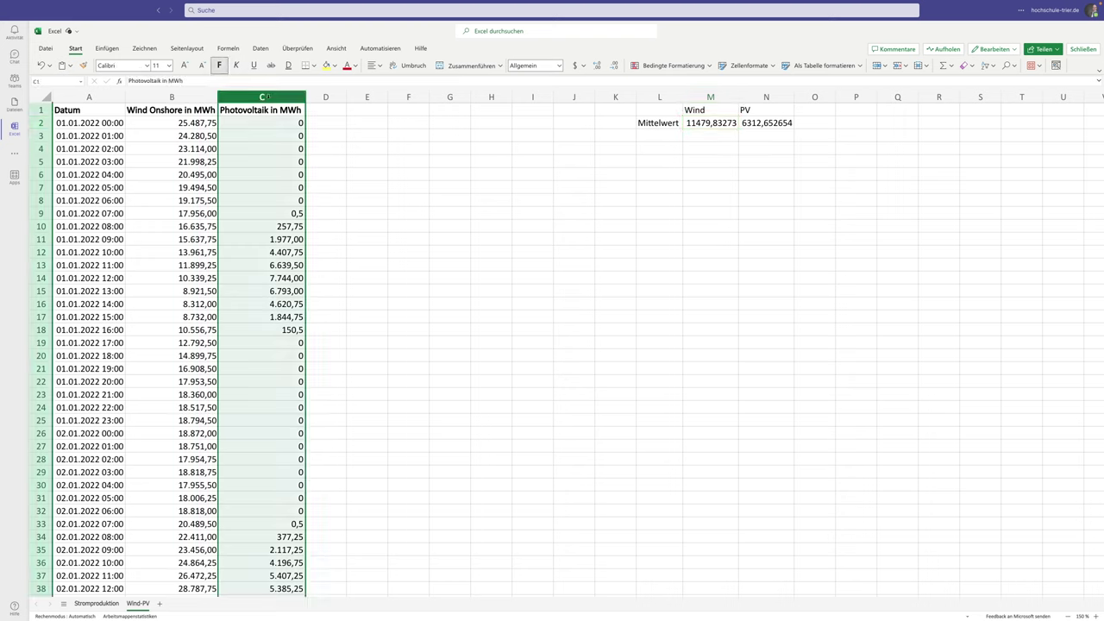
pyautogui.click(768, 123)
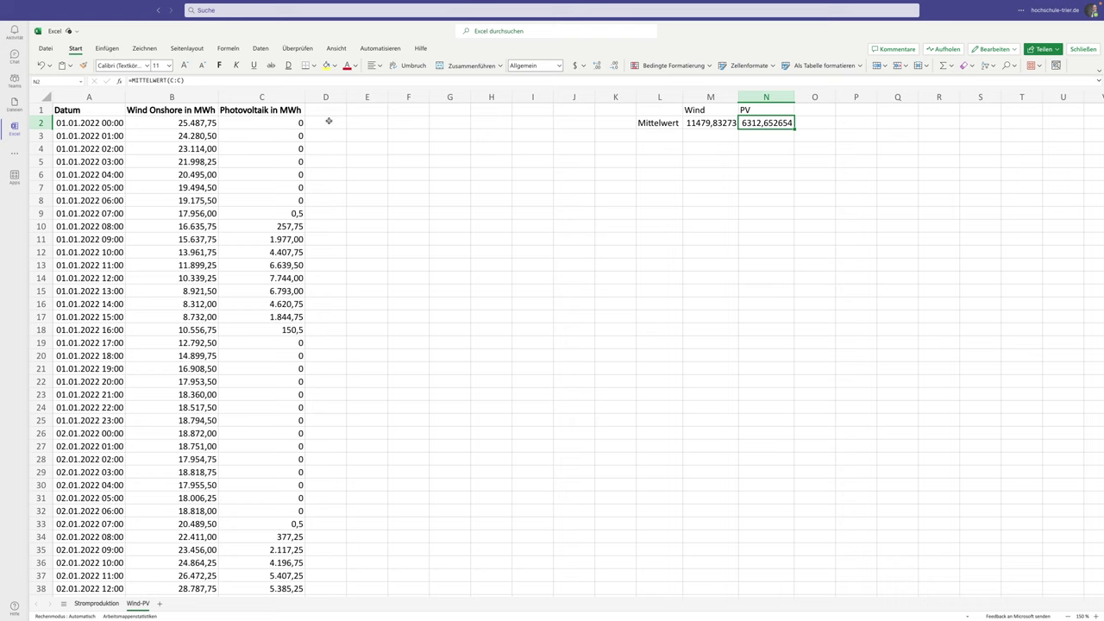
pyautogui.click(329, 121)
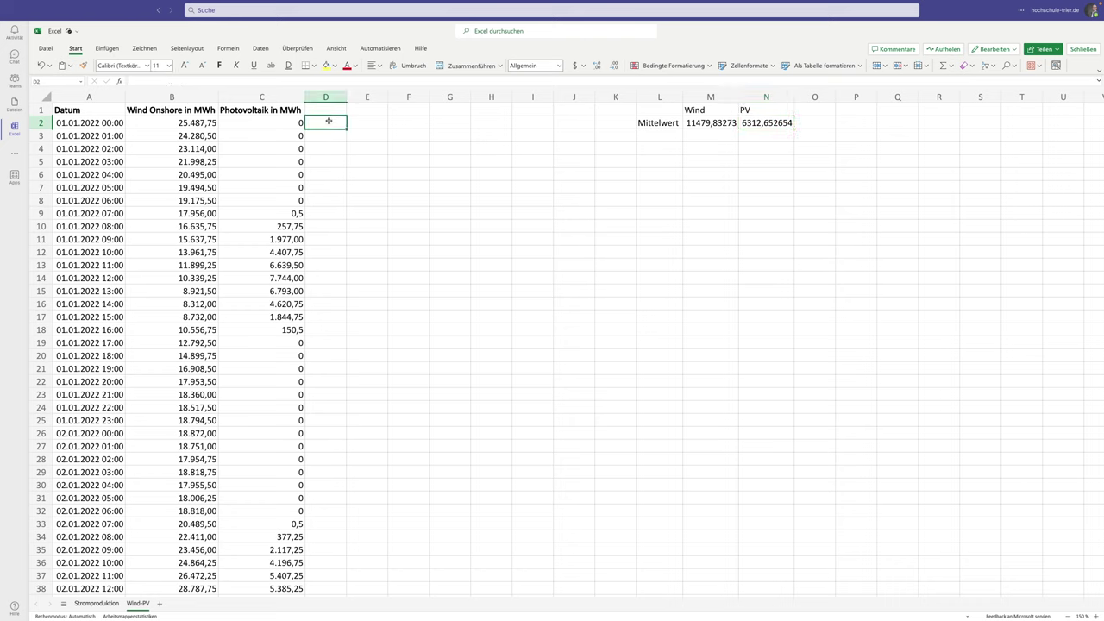
# - Start D2's formula as =WENN(UND(B2>=$M$2; testing wind against the absolute Wind average
pyautogui.write('=WE')
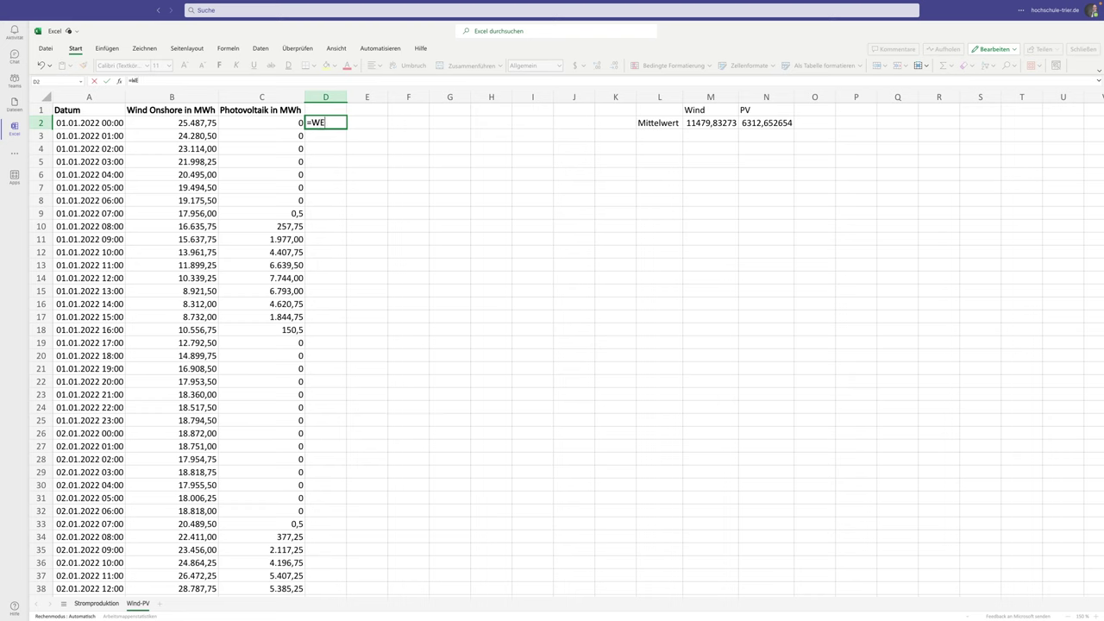
pyautogui.write('NN(')
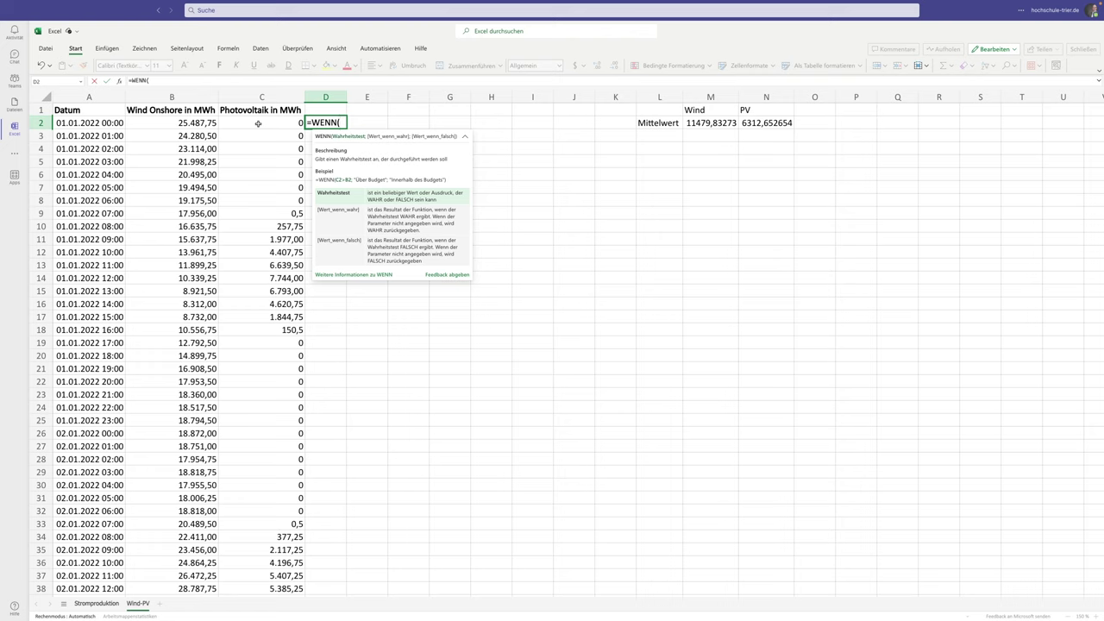
pyautogui.write('UND')
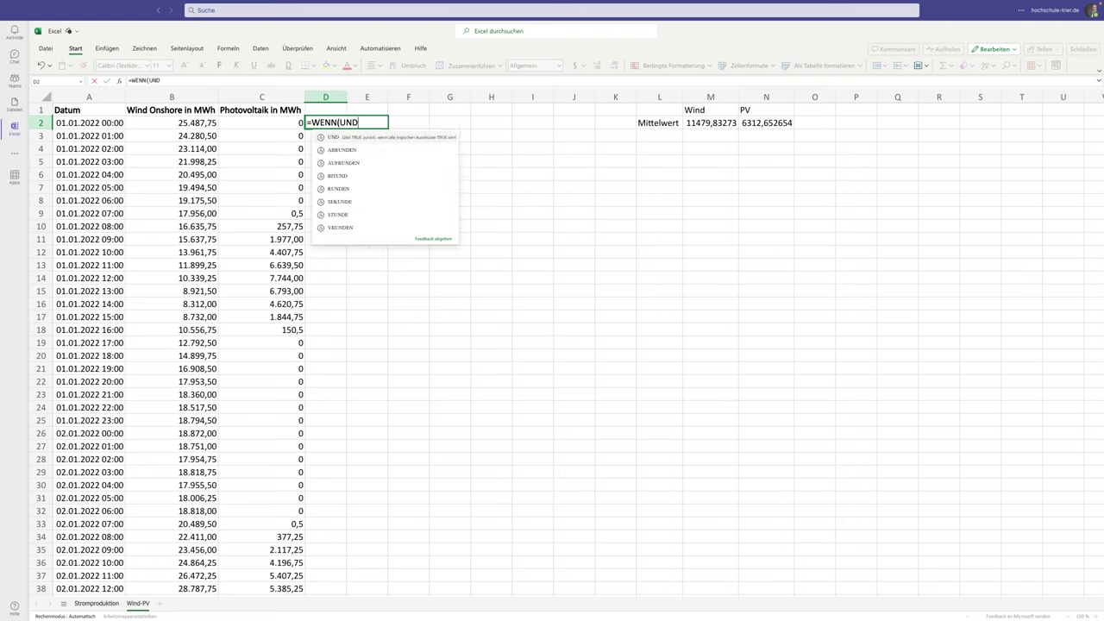
pyautogui.write('(')
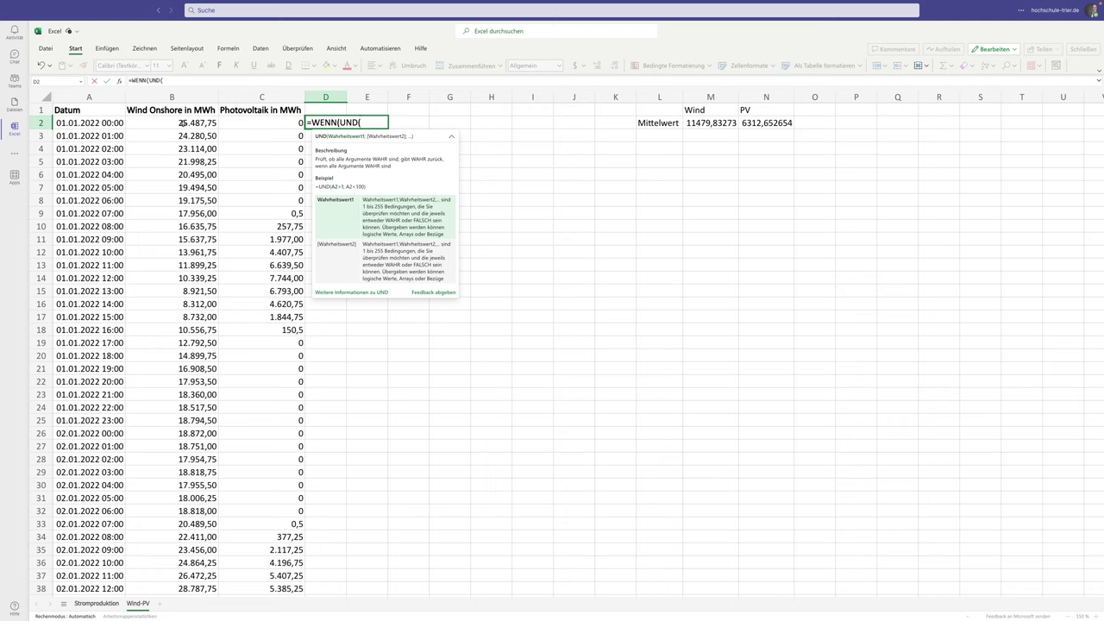
pyautogui.click(182, 123)
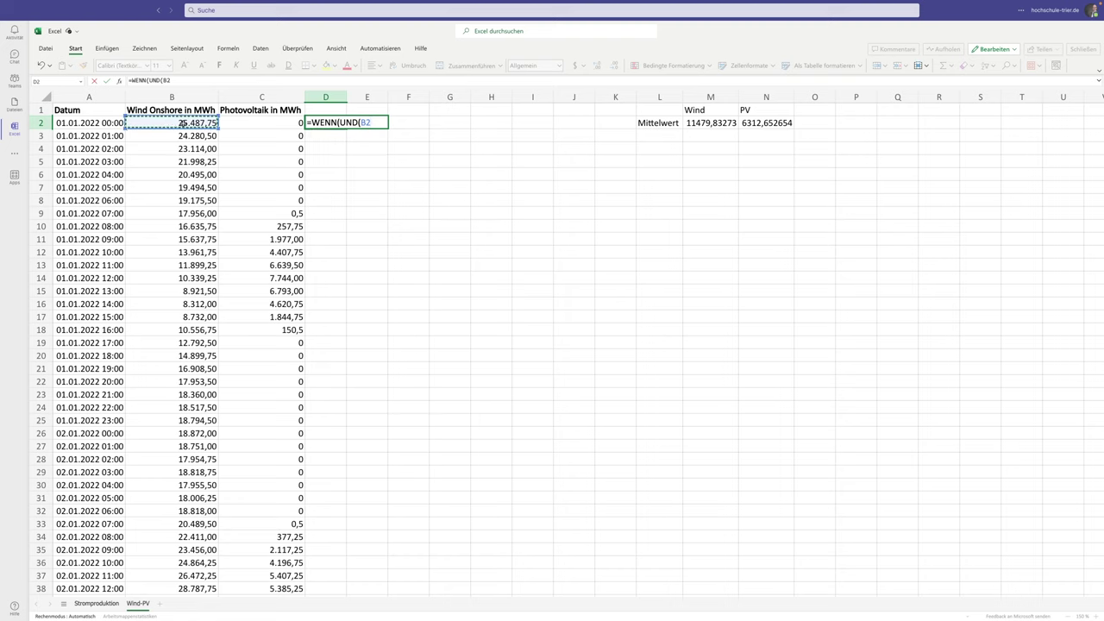
pyautogui.write('>=')
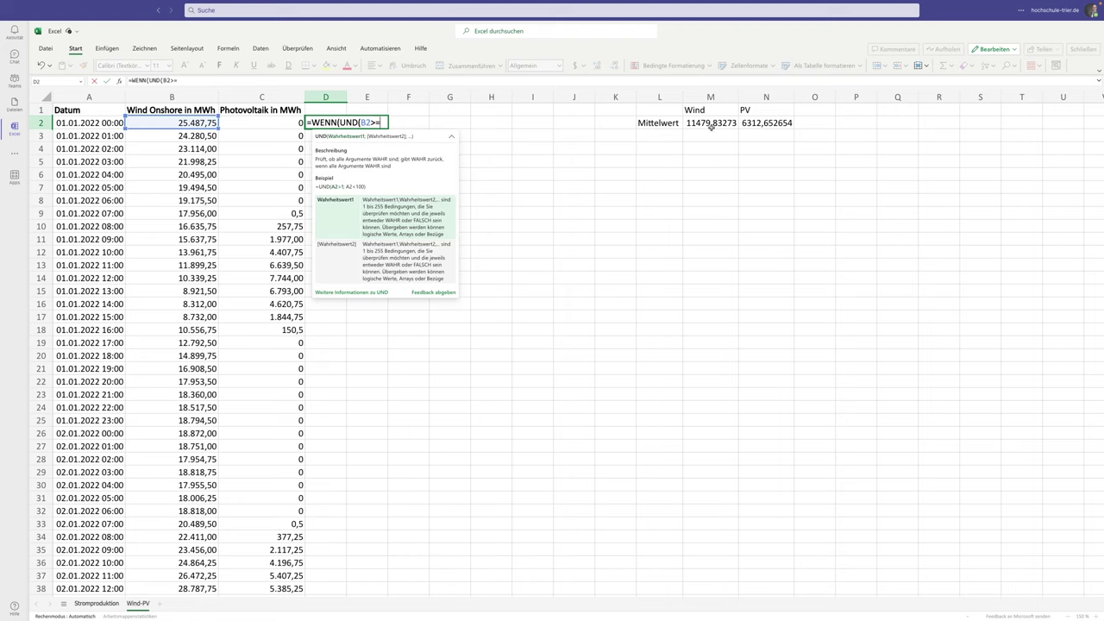
pyautogui.click(712, 124)
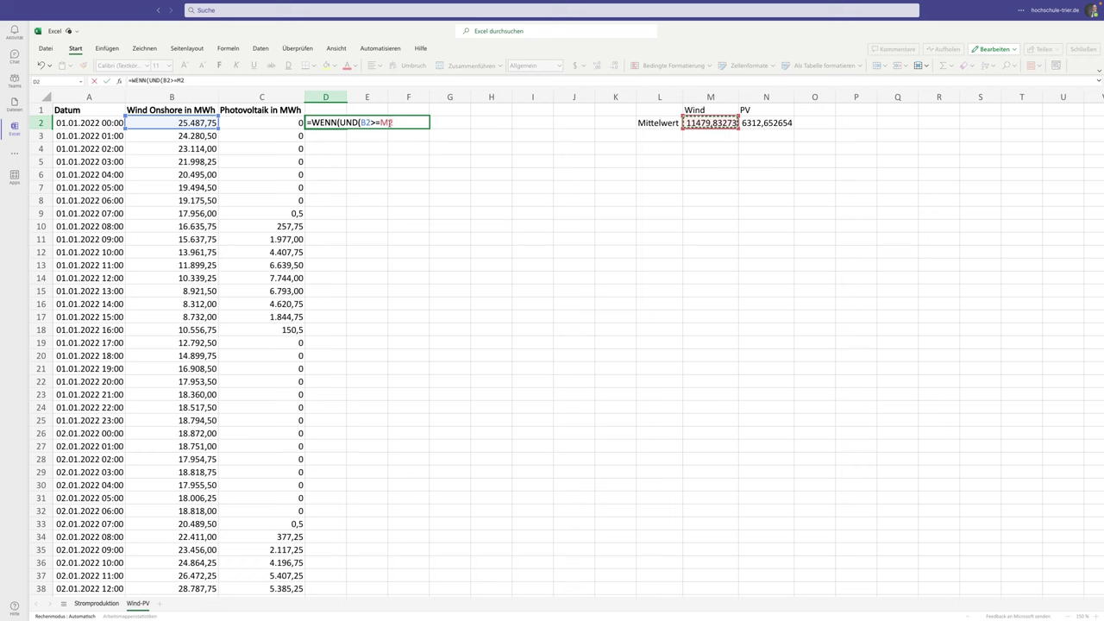
pyautogui.click(380, 122)
pyautogui.write('$')
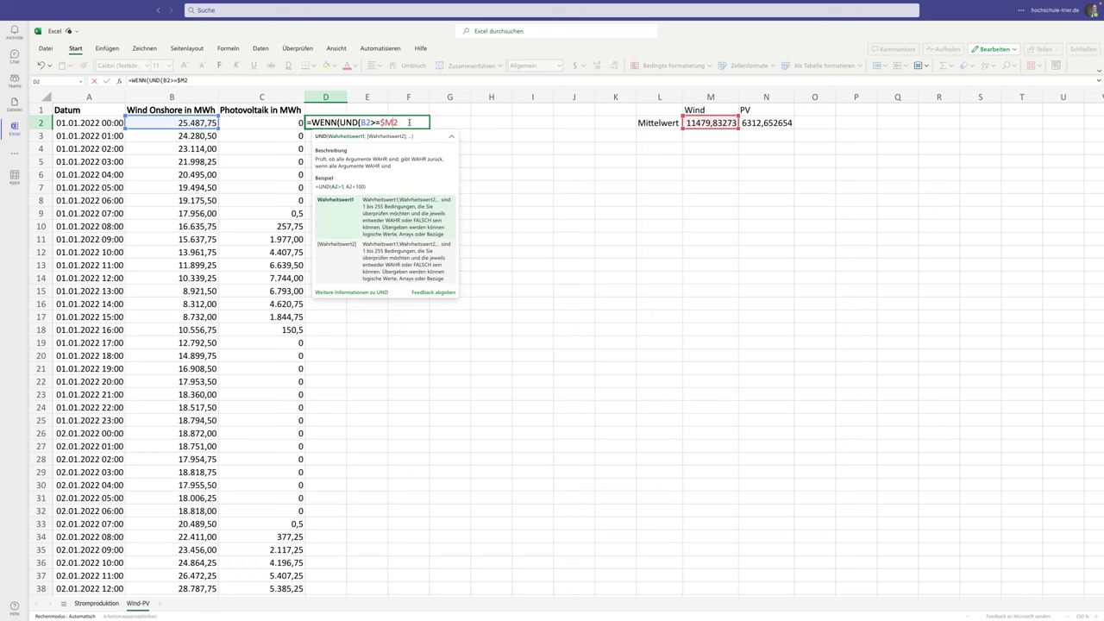
pyautogui.press('Right')
pyautogui.write('$2;')
# - Add C2>=$N$2 with results "WP groß"/"WP klein" and commit the formula
pyautogui.click(260, 122)
pyautogui.write('>')
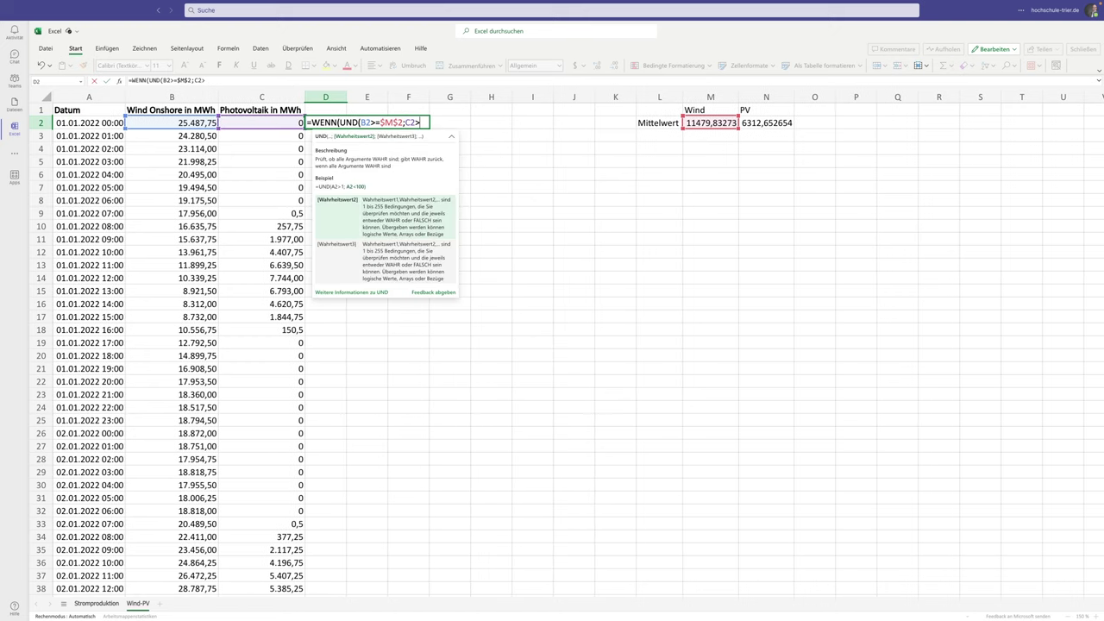
pyautogui.write('=')
pyautogui.click(755, 122)
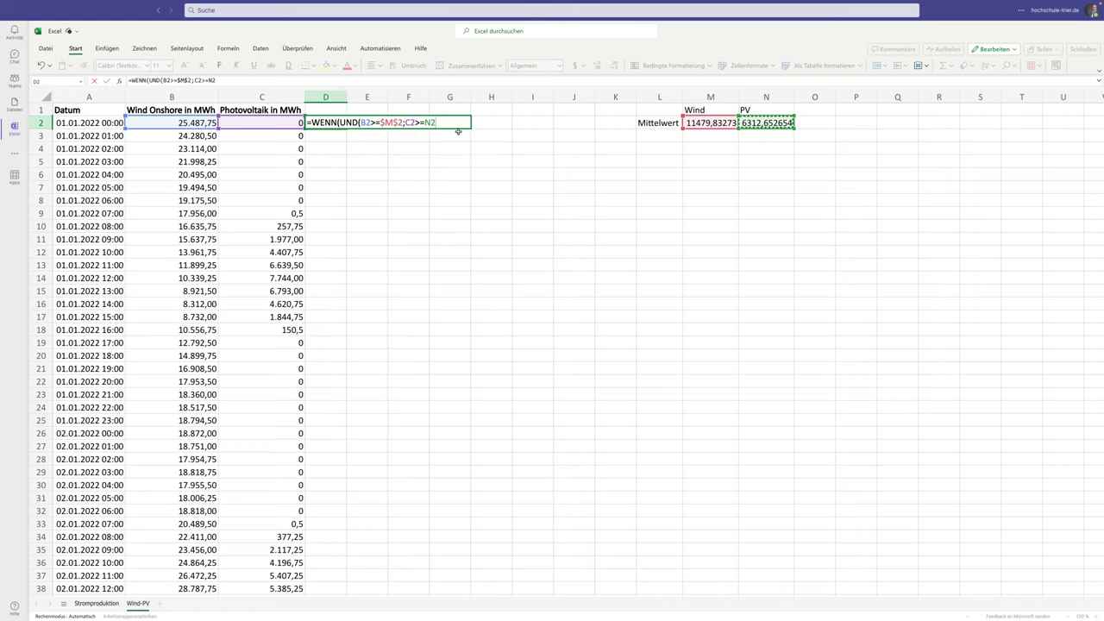
pyautogui.press('F4')
pyautogui.press('F4')
pyautogui.press('F4')
pyautogui.press('F4')
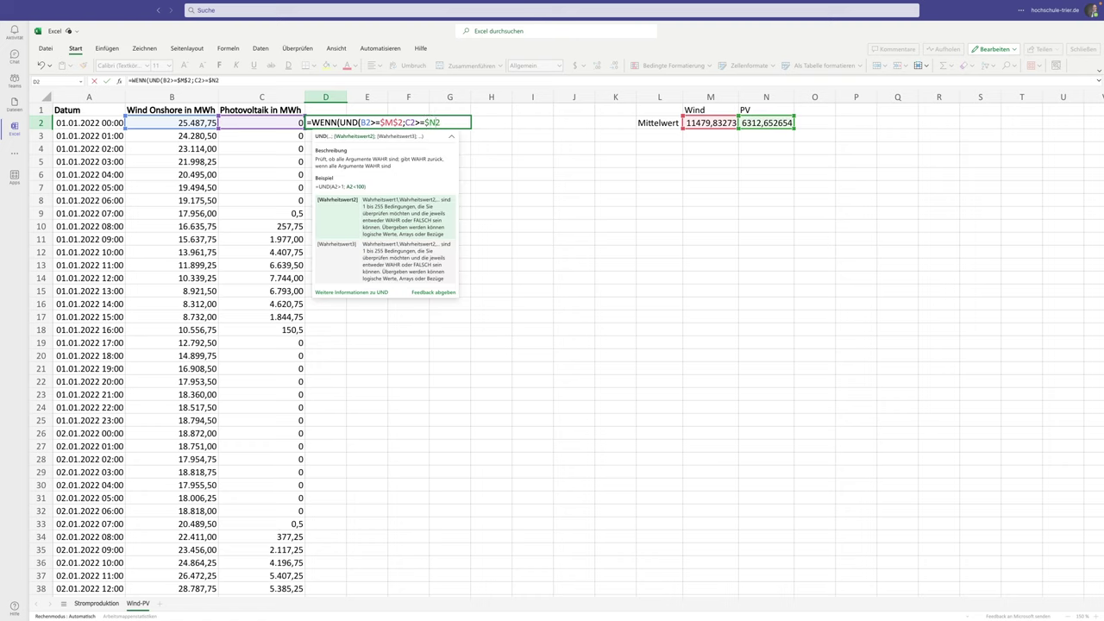
pyautogui.press('F4')
pyautogui.write(')')
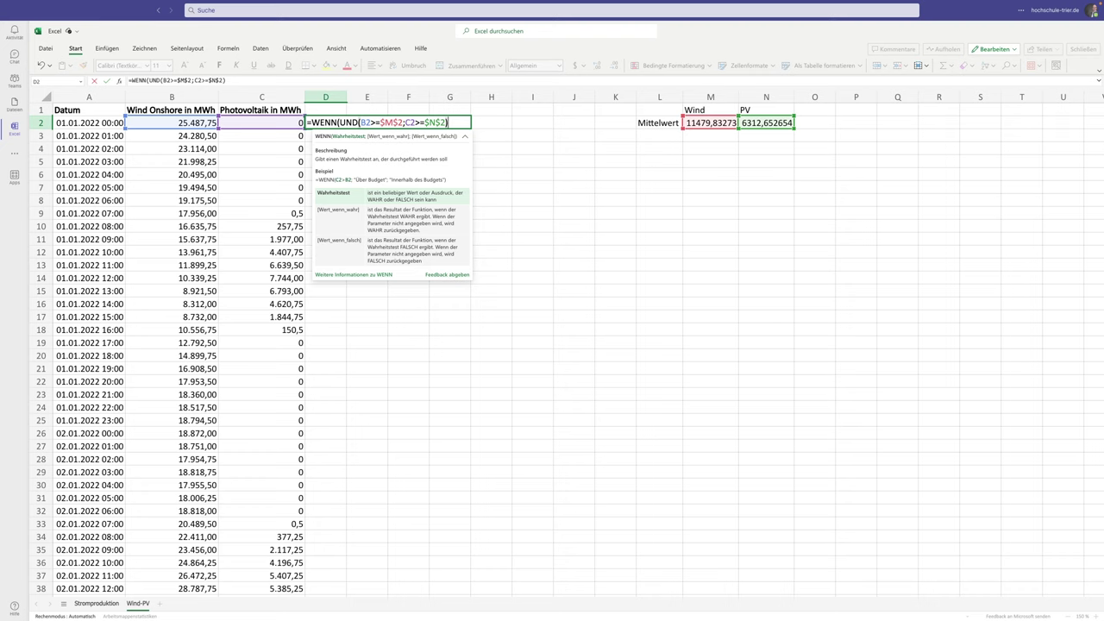
pyautogui.write(';')
pyautogui.write('WP')
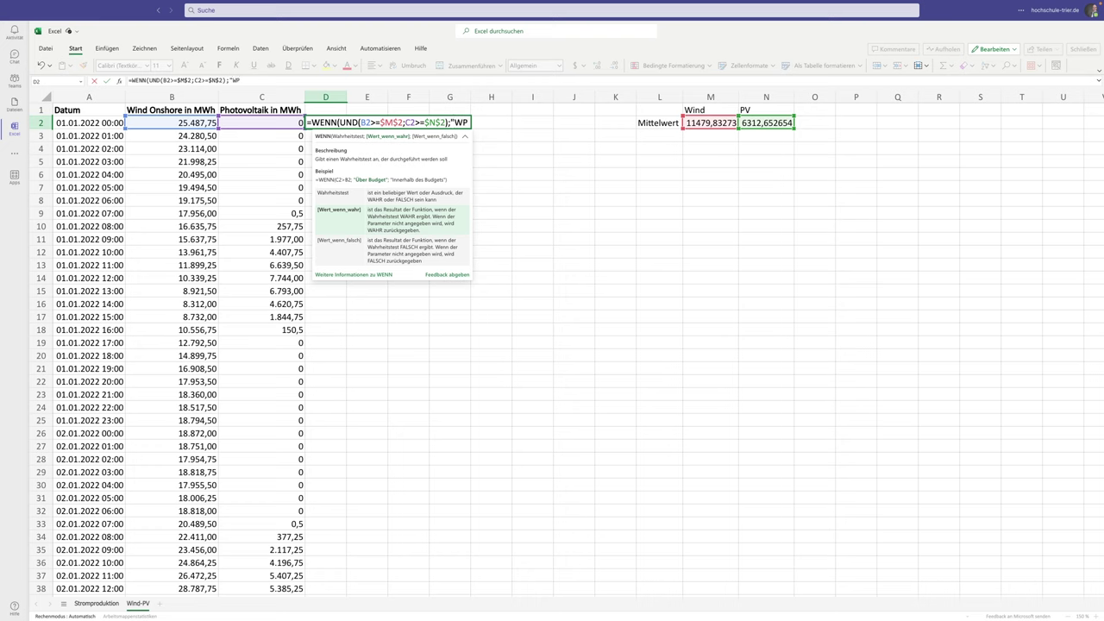
pyautogui.write(' groß";')
pyautogui.write('"WP')
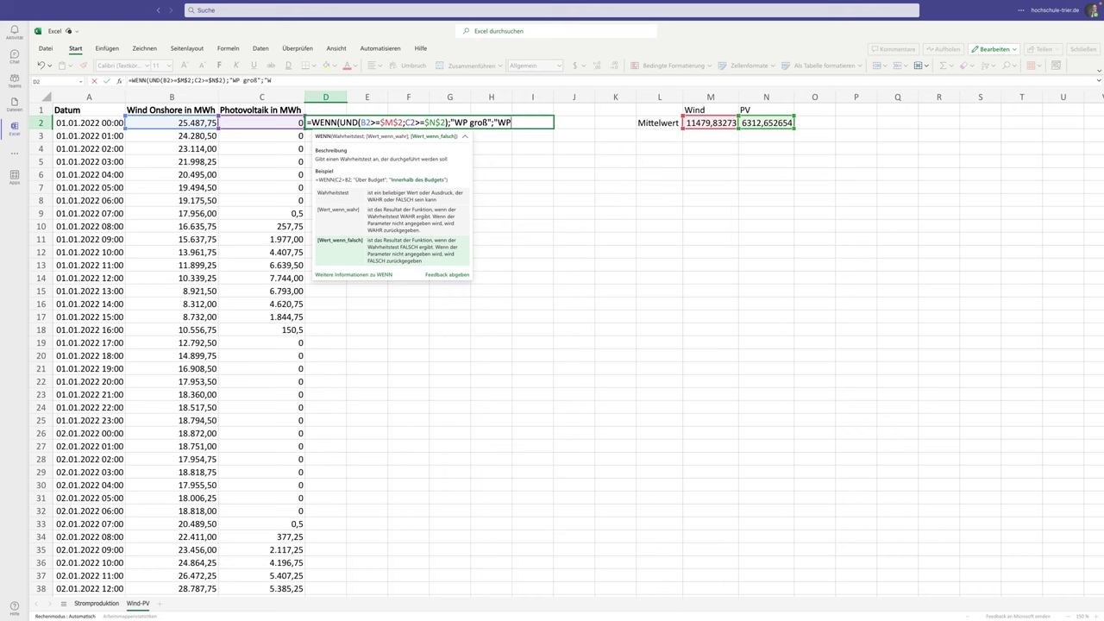
pyautogui.write(' klein")')
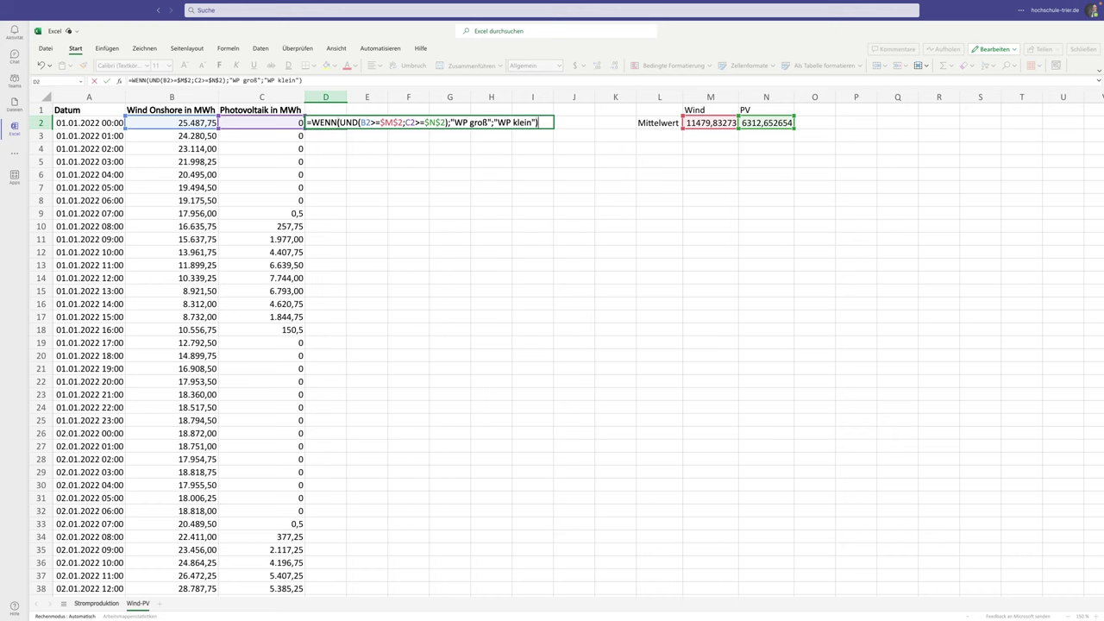
pyautogui.press('Return')
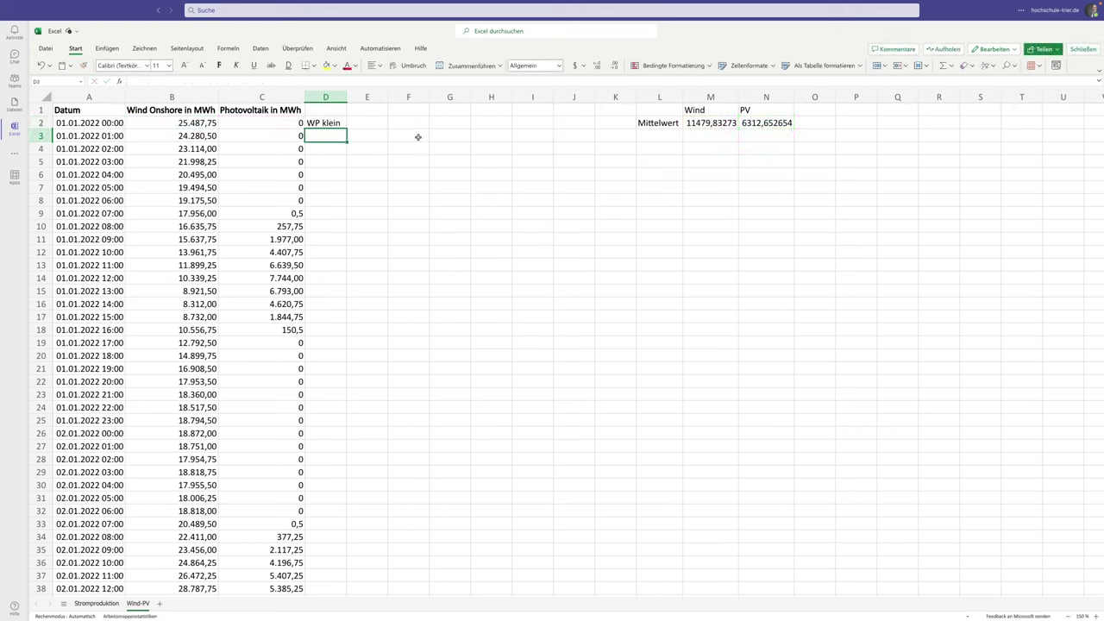
# - Review D2's formula and its UND condition against the PV value in C2
pyautogui.click(330, 123)
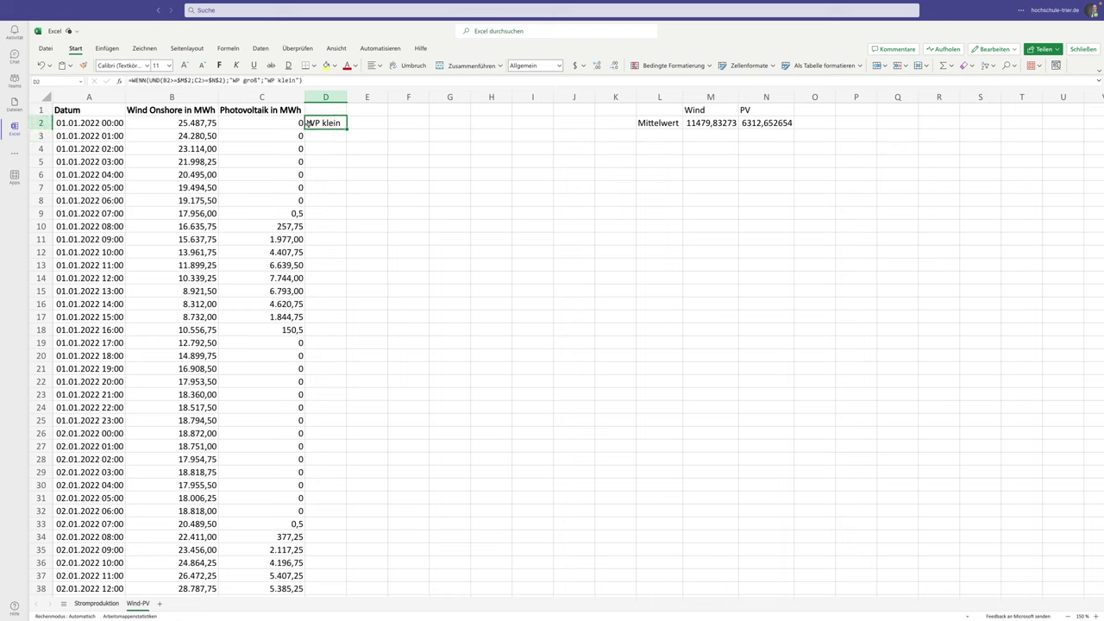
pyautogui.click(272, 123)
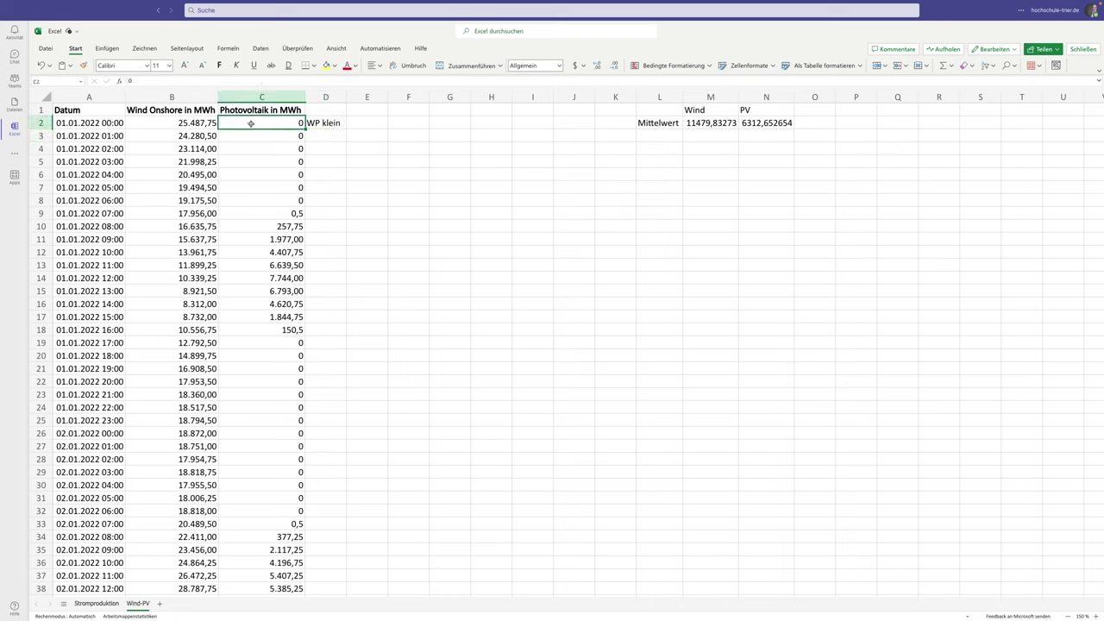
pyautogui.click(328, 123)
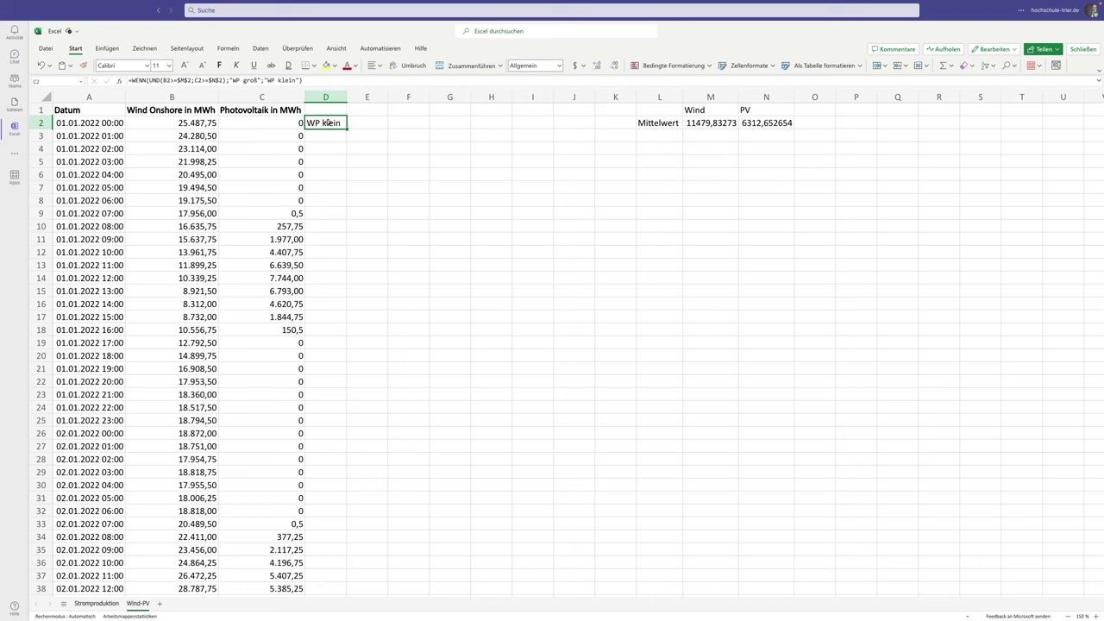
pyautogui.doubleClick(328, 123)
pyautogui.moveTo(340, 122); pyautogui.dragTo(446, 123)
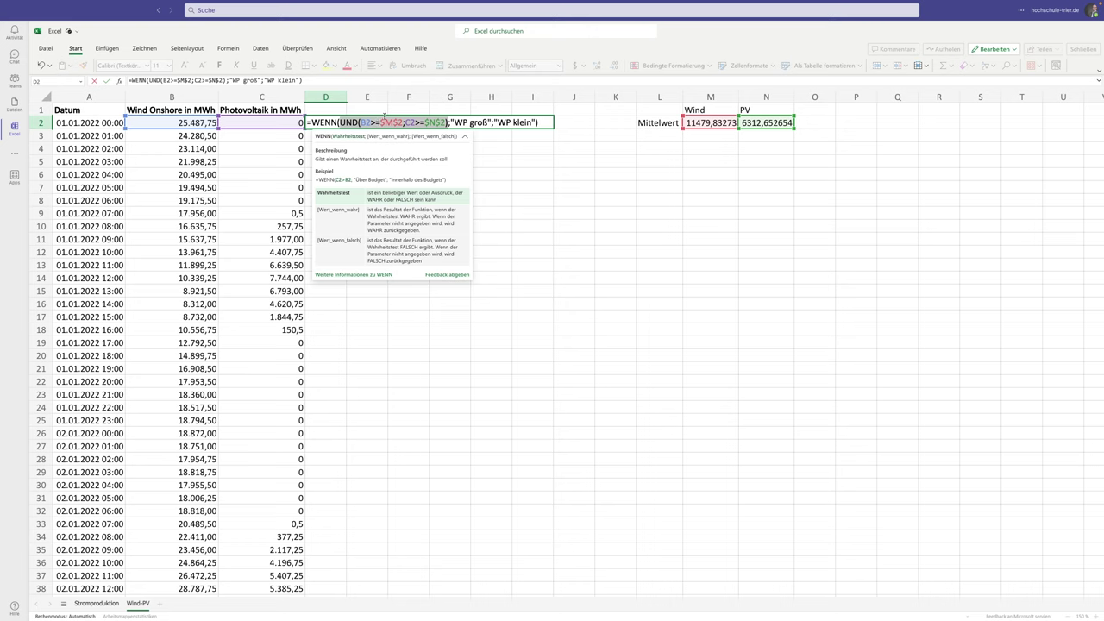
# - Fill D2's formula down column D, with row 13 showing WP groß
pyautogui.press('Return')
pyautogui.press('Up')
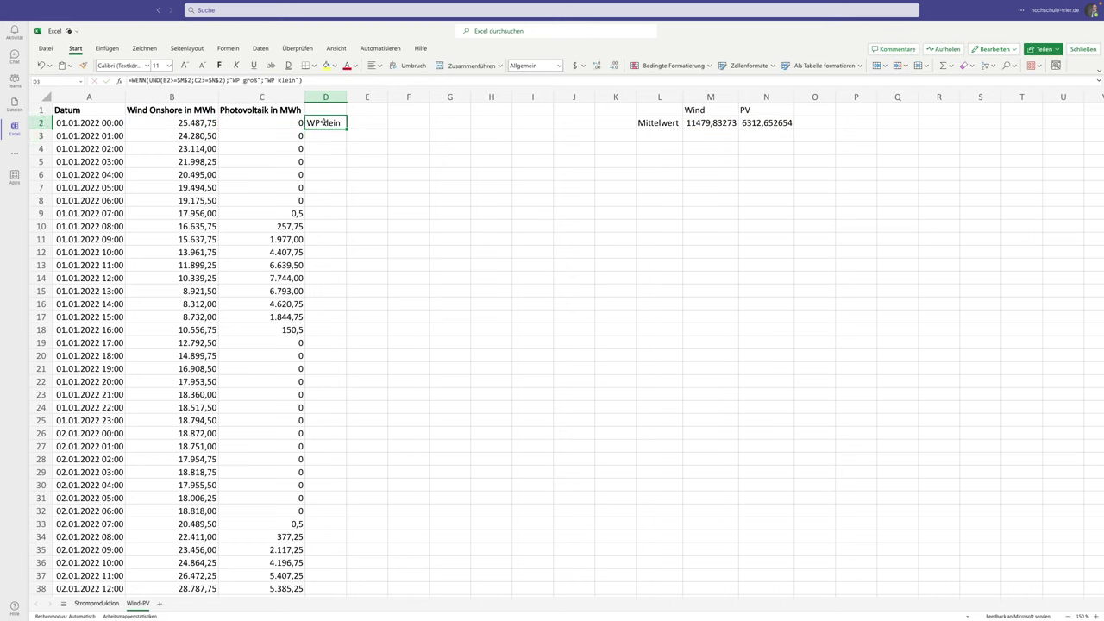
pyautogui.doubleClick(346, 127)
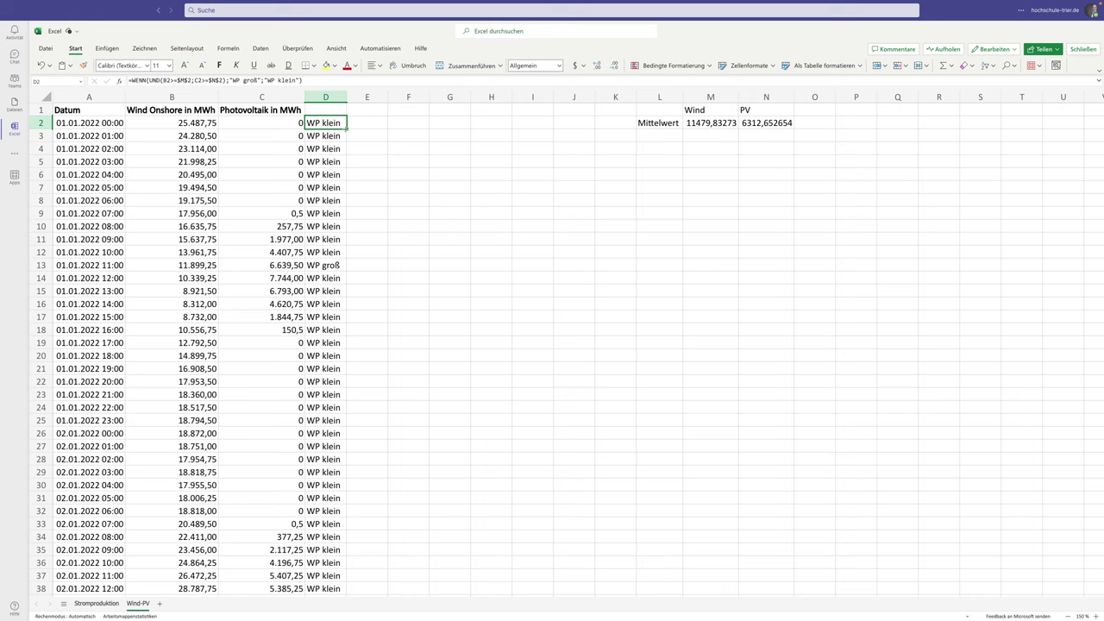
pyautogui.click(322, 262)
pyautogui.moveTo(321, 264); pyautogui.dragTo(119, 265)
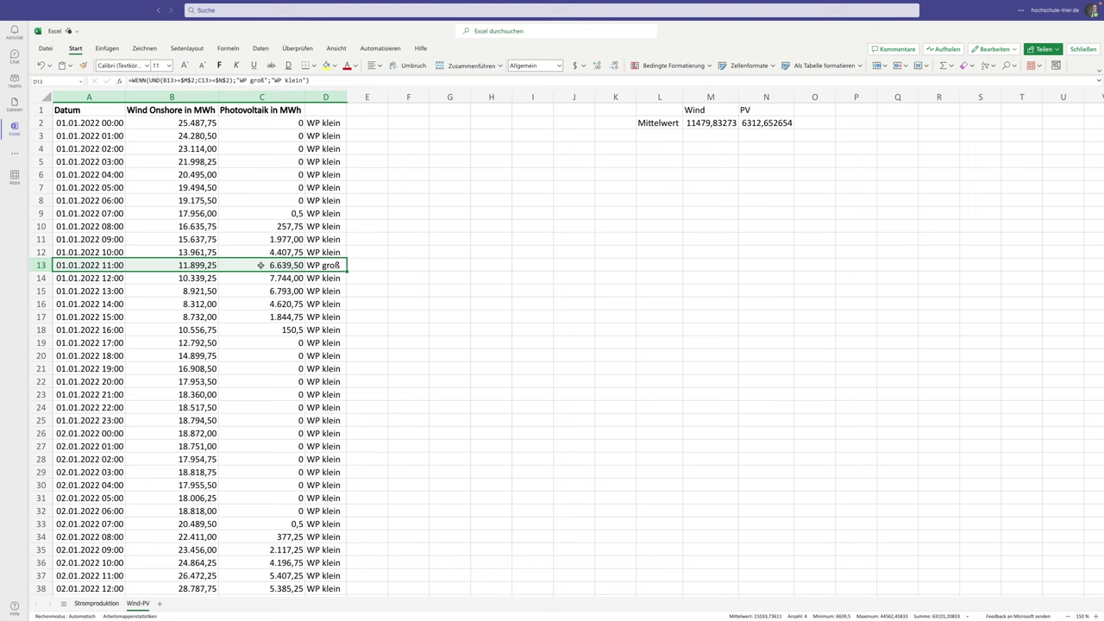
pyautogui.click(171, 266)
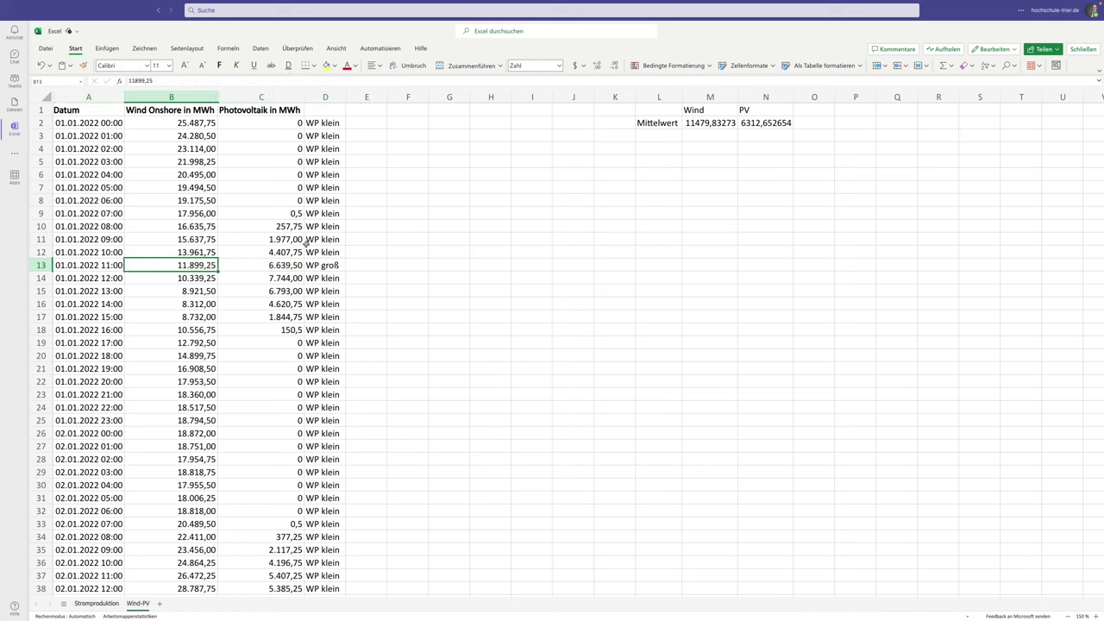
pyautogui.click(711, 127)
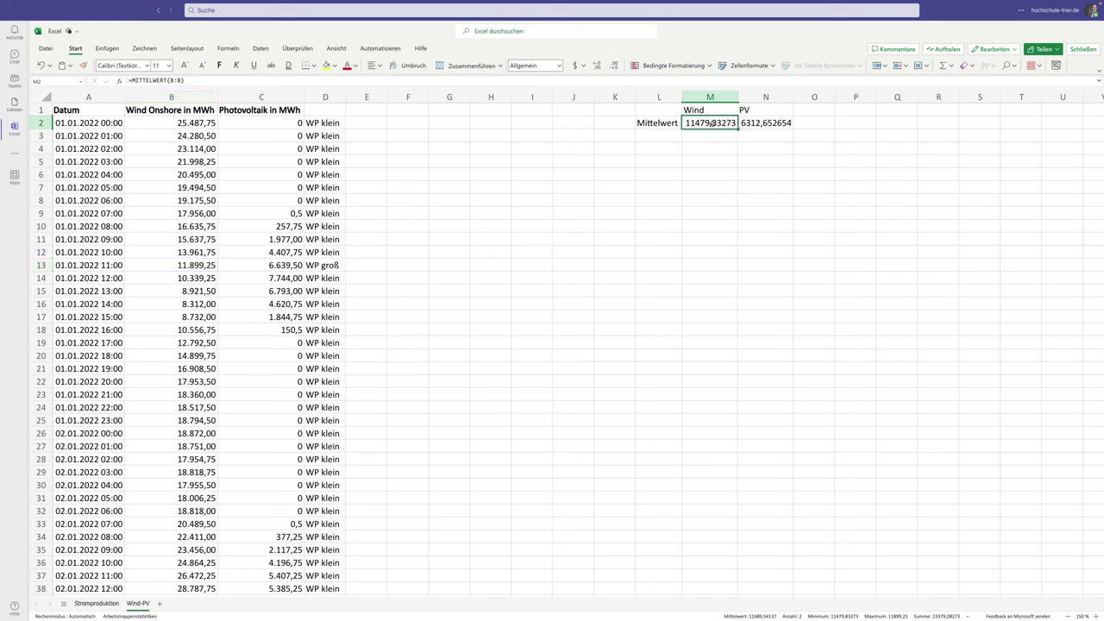
pyautogui.click(278, 277)
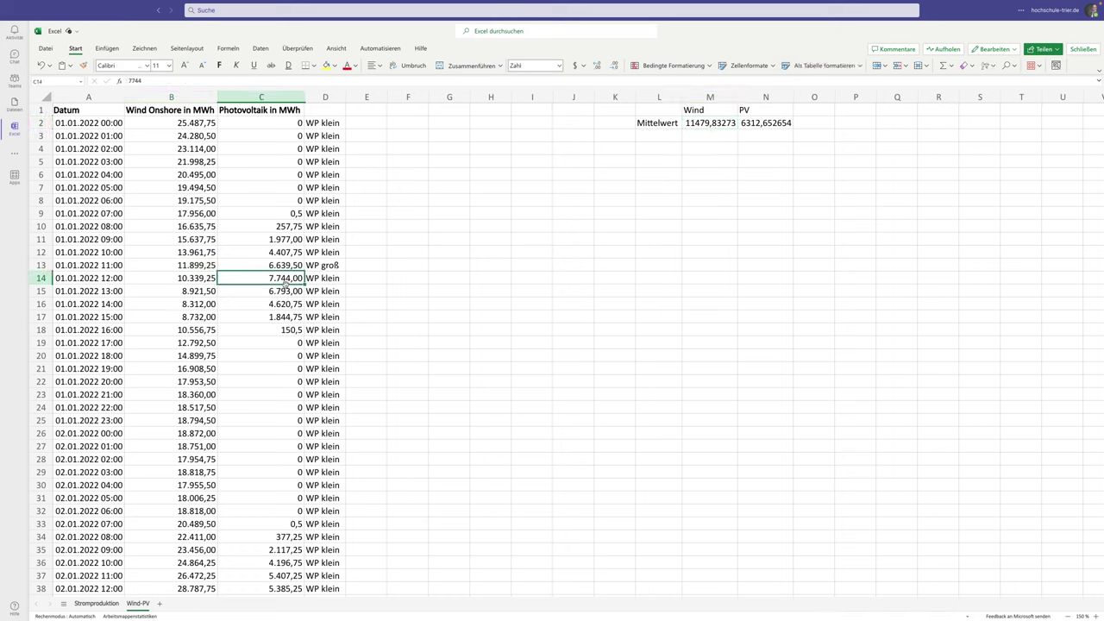
pyautogui.click(756, 123)
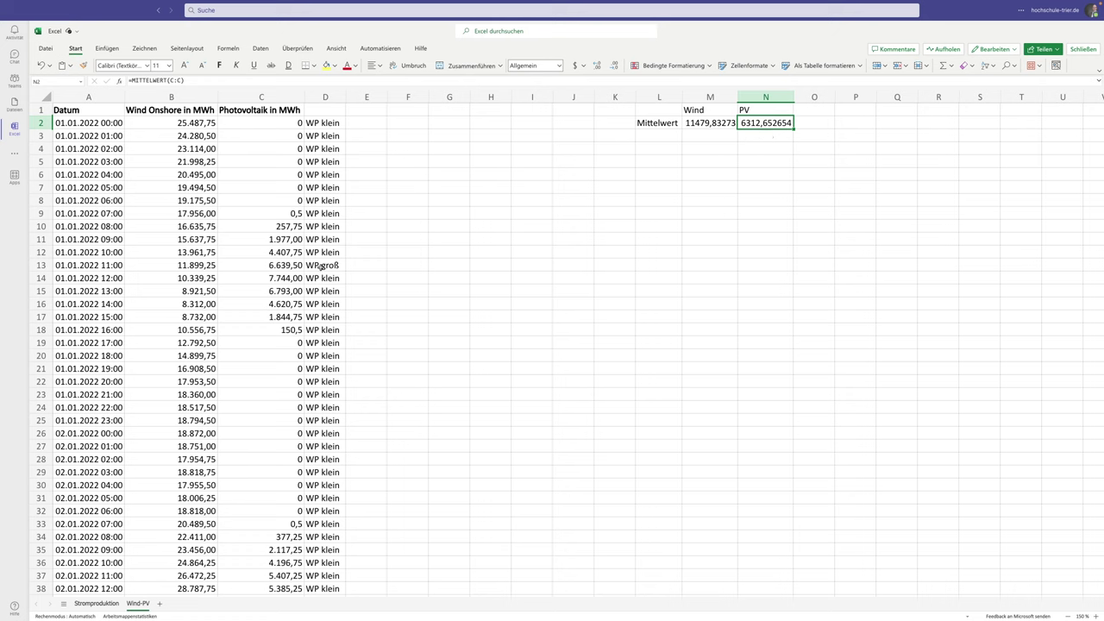
pyautogui.moveTo(322, 267); pyautogui.dragTo(121, 266)
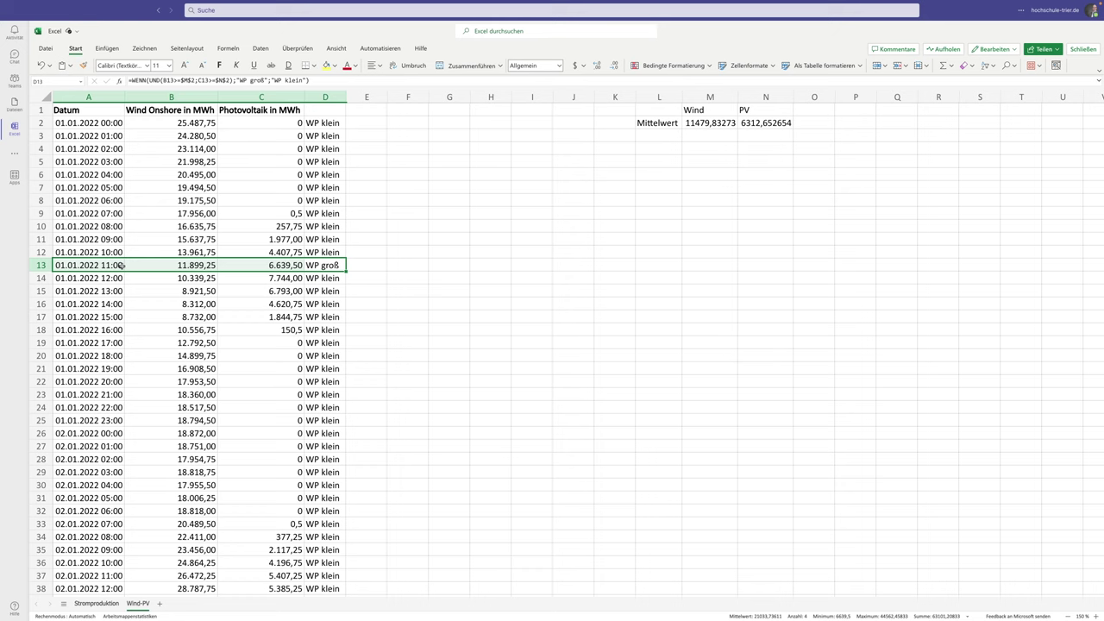
pyautogui.click(314, 266)
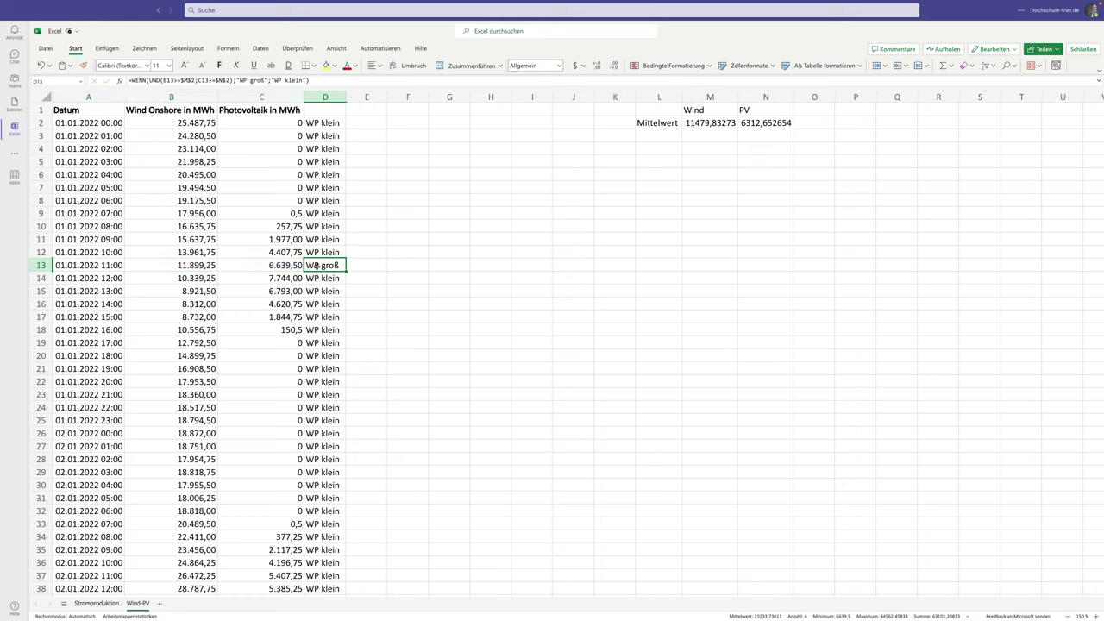
pyautogui.click(328, 108)
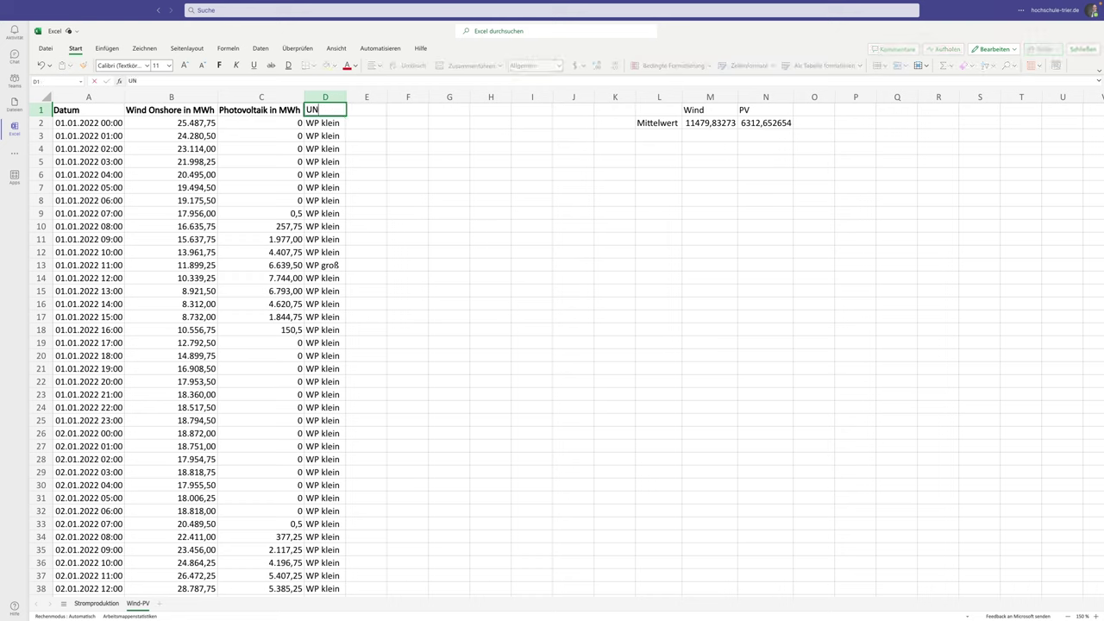
# - Add bold headers UND in D1 and ODER in E1
pyautogui.write('UND')
pyautogui.press('Tab')
pyautogui.write('ODER')
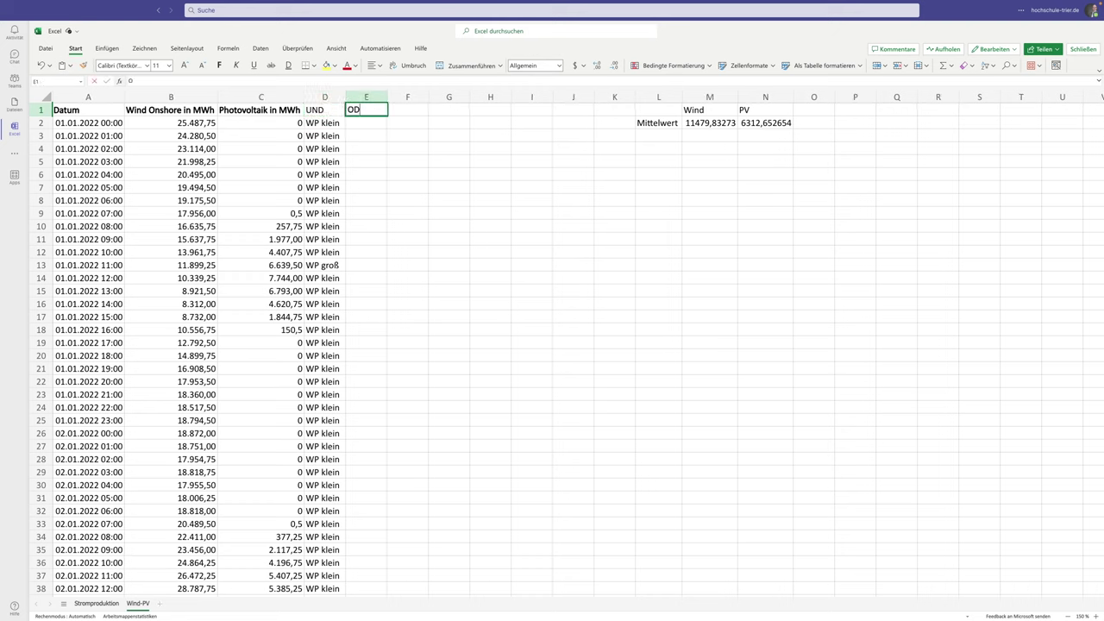
pyautogui.moveTo(324, 109); pyautogui.dragTo(366, 109)
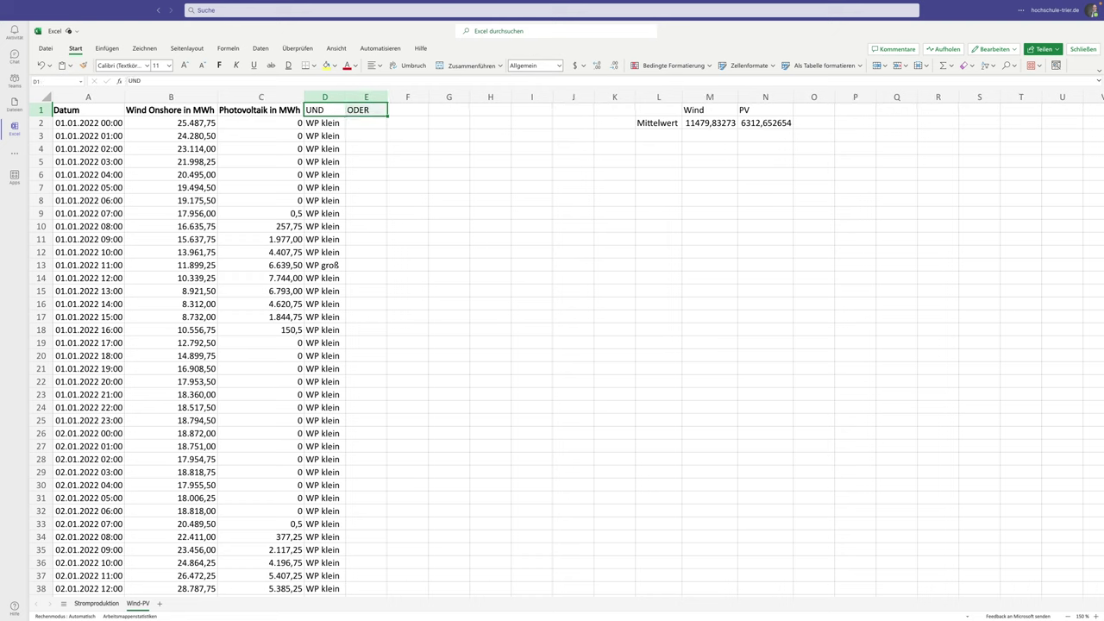
pyautogui.click(219, 66)
# - Begin the E2 formula with =WENN(ODER(
pyautogui.click(334, 128)
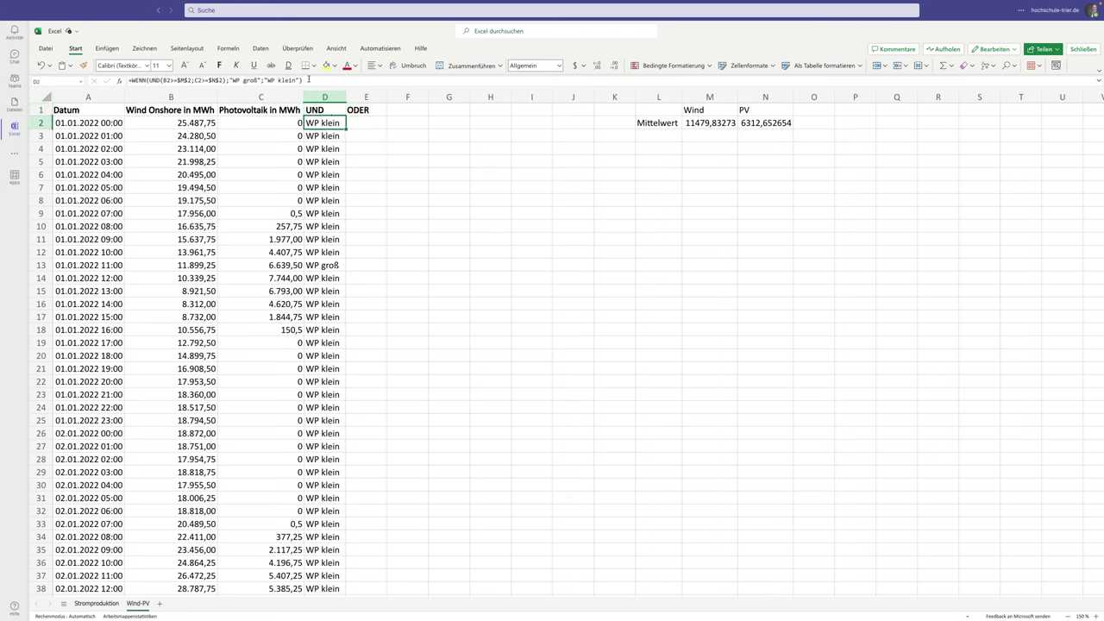
pyautogui.click(356, 118)
pyautogui.write('=WENN')
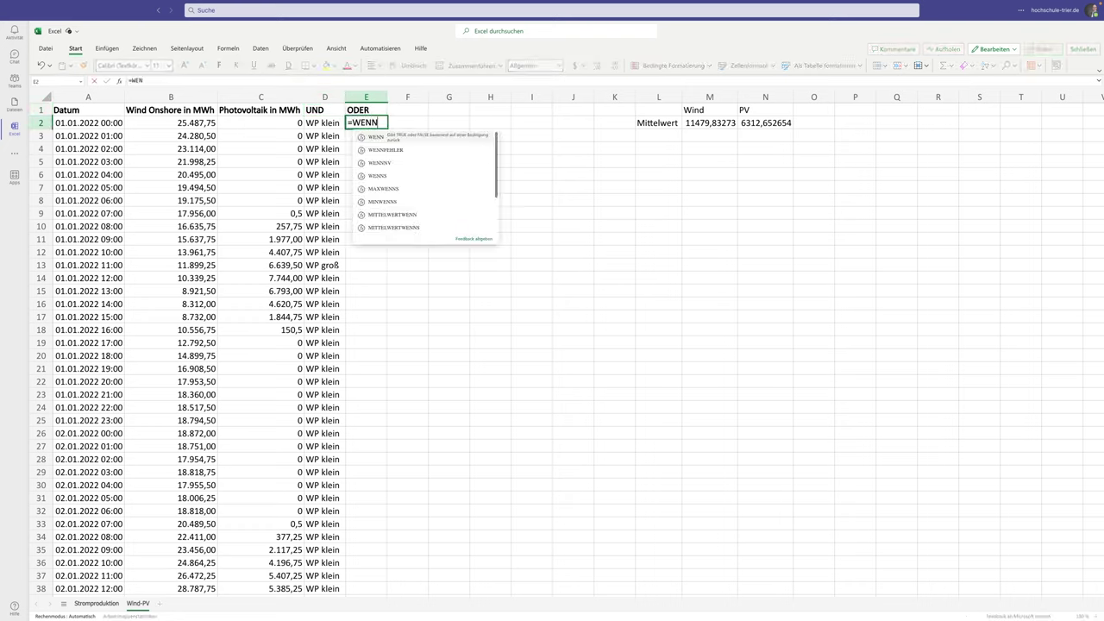
pyautogui.write('(ODER')
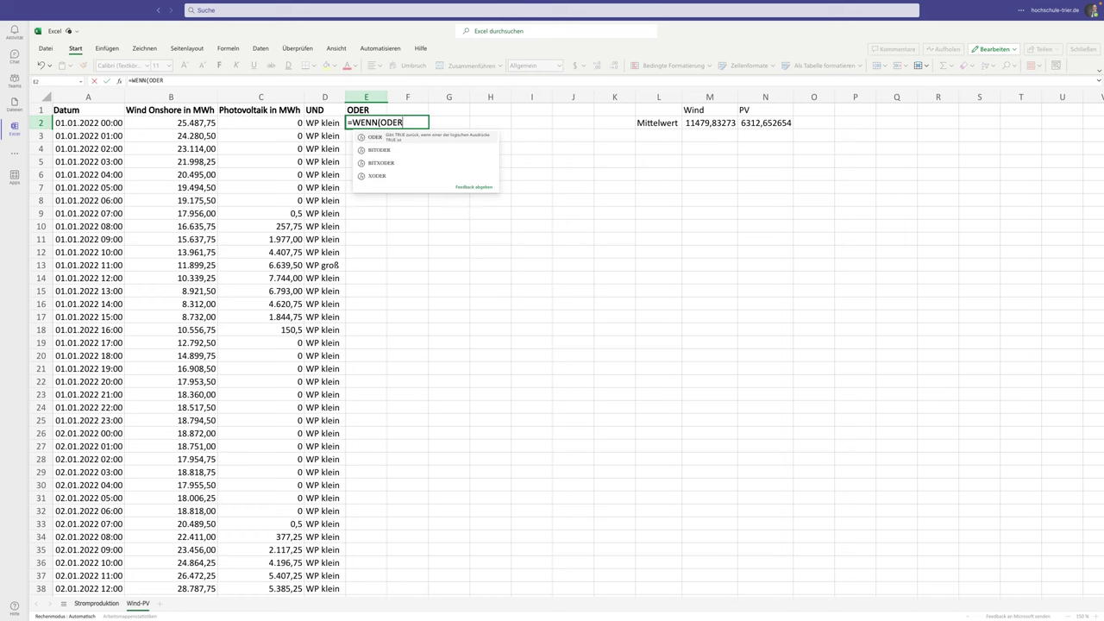
pyautogui.write('(')
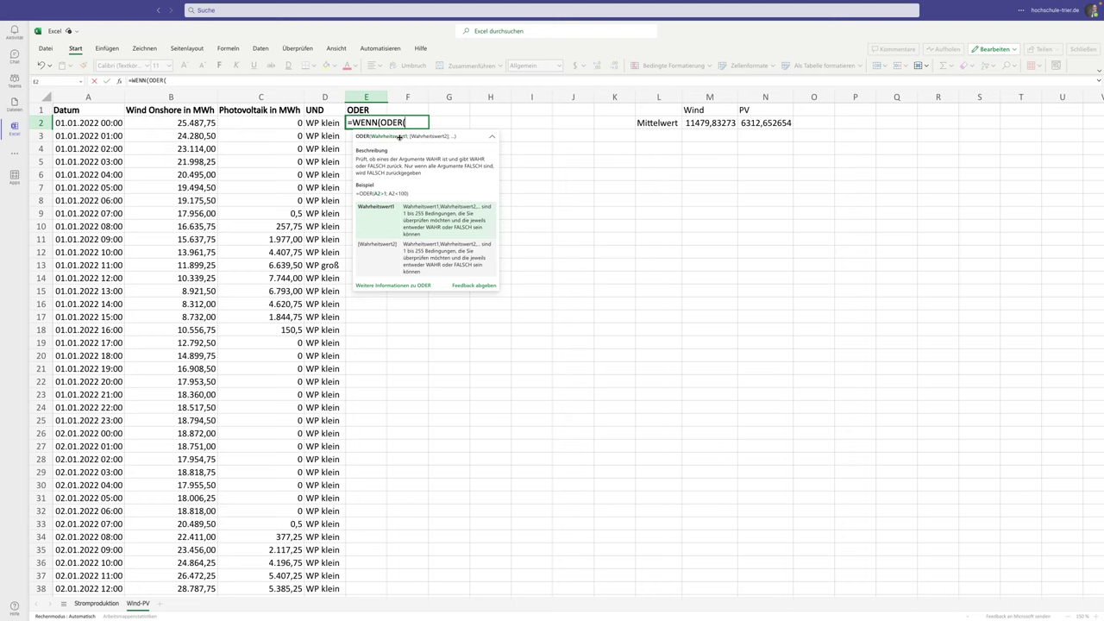
# - In E2's ODER formula, add the first condition B2>=$M$2 with an absolute average reference
pyautogui.click(180, 123)
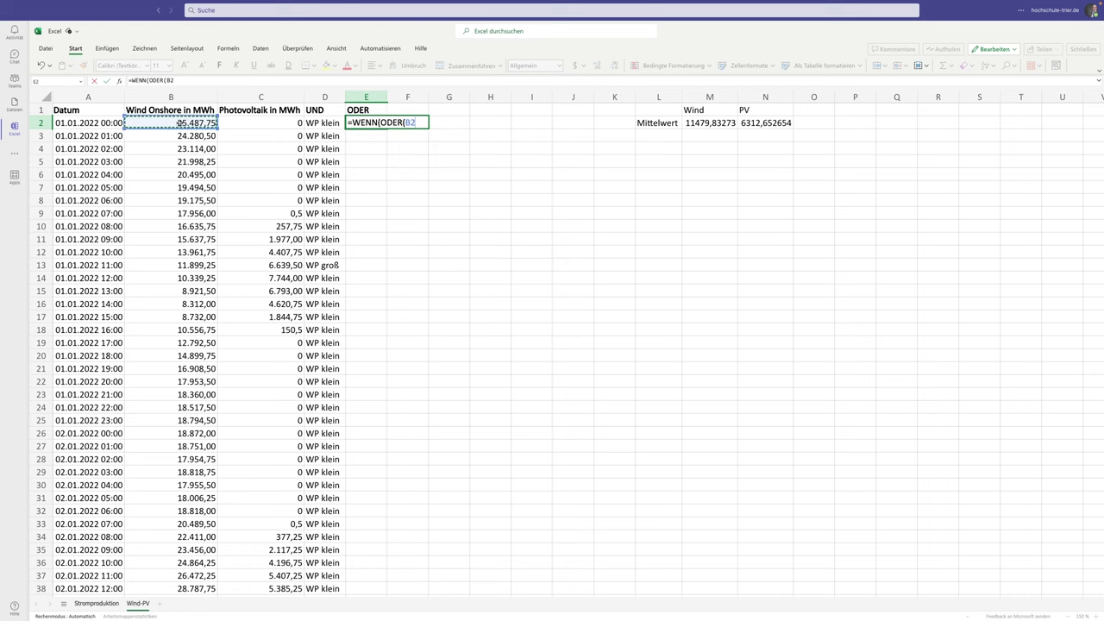
pyautogui.write('>=')
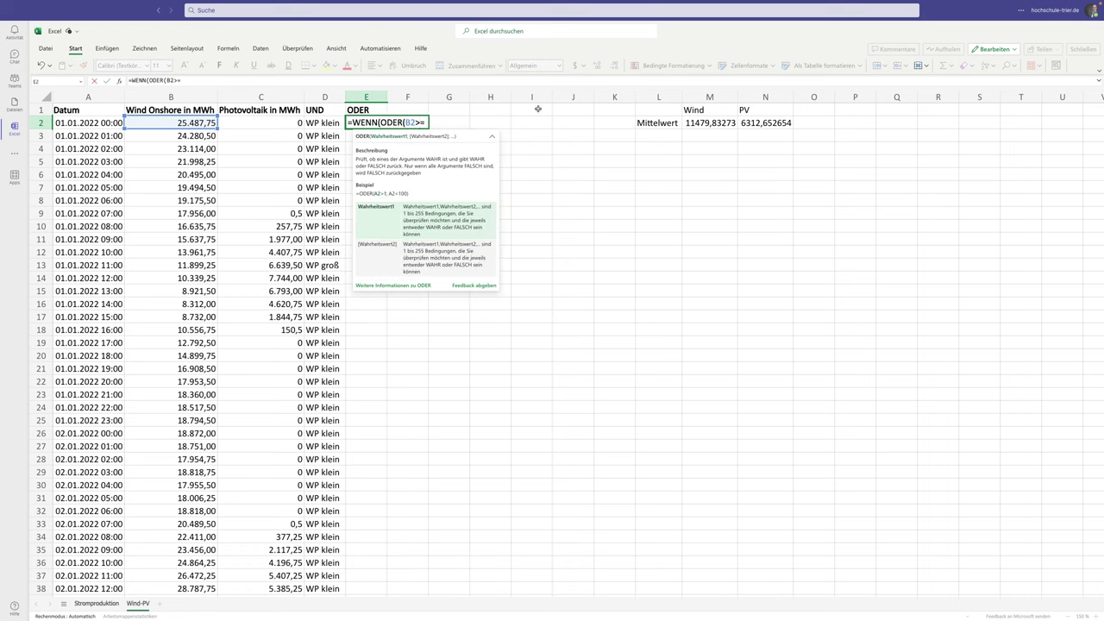
pyautogui.click(697, 123)
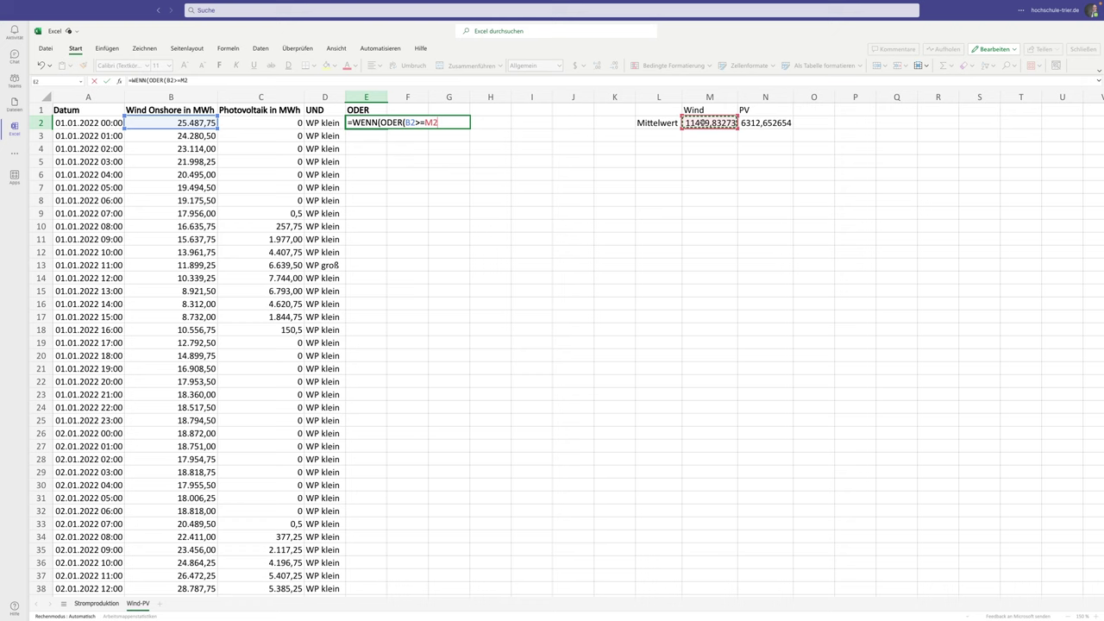
pyautogui.click(182, 81)
pyautogui.press('F4')
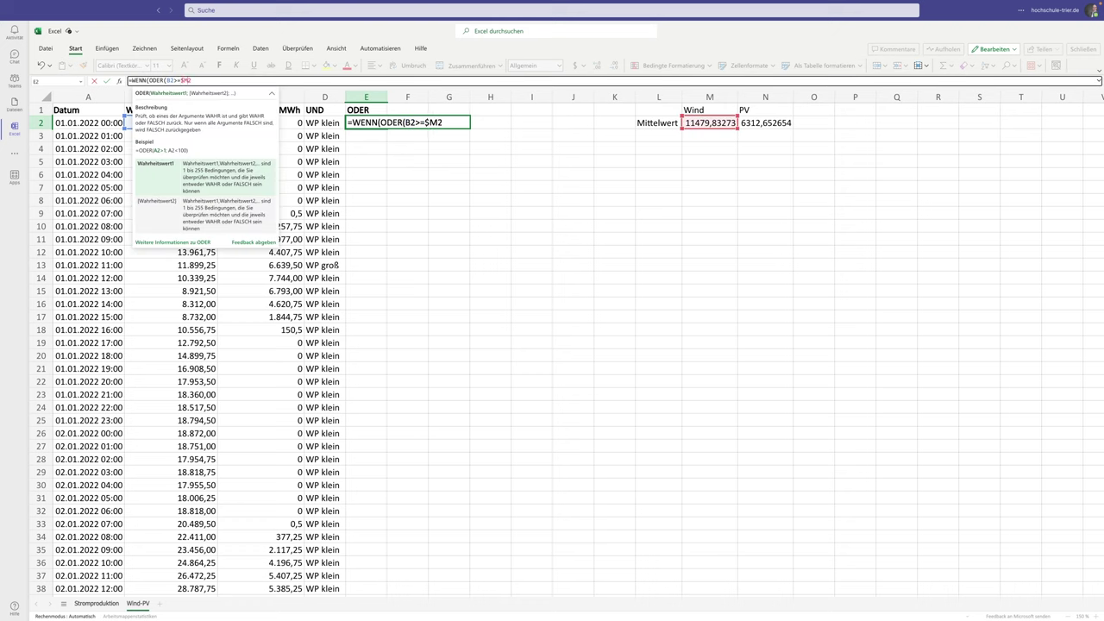
pyautogui.write('$2;')
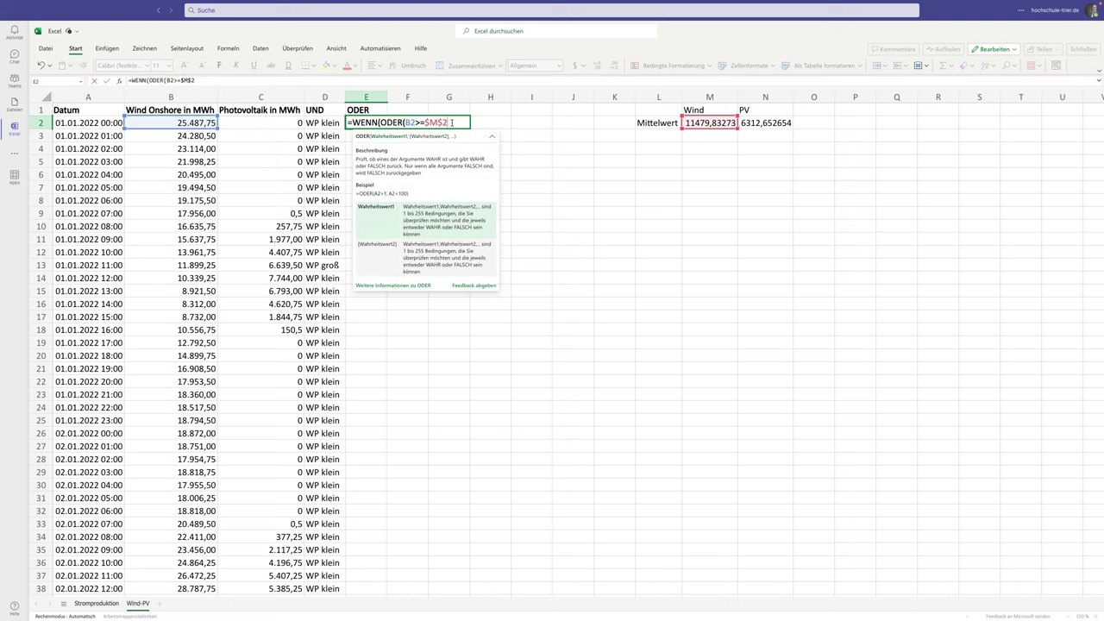
# - Add the second condition C2>$N$2 and the labels "WPoder groß"/"WPoder klein", then commit
pyautogui.click(263, 121)
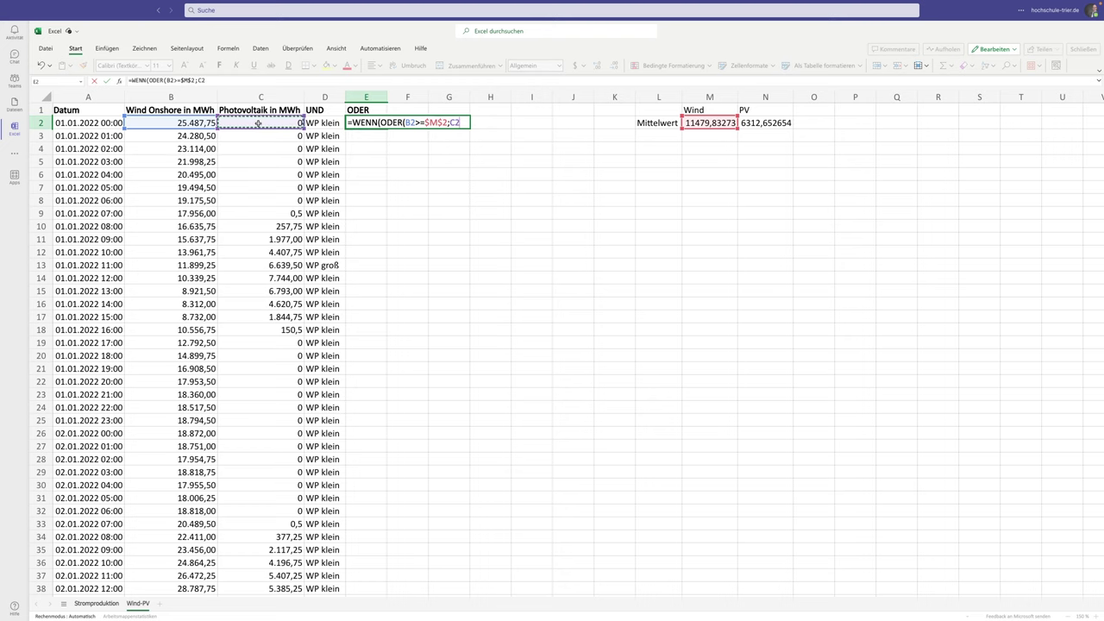
pyautogui.write('>')
pyautogui.click(754, 122)
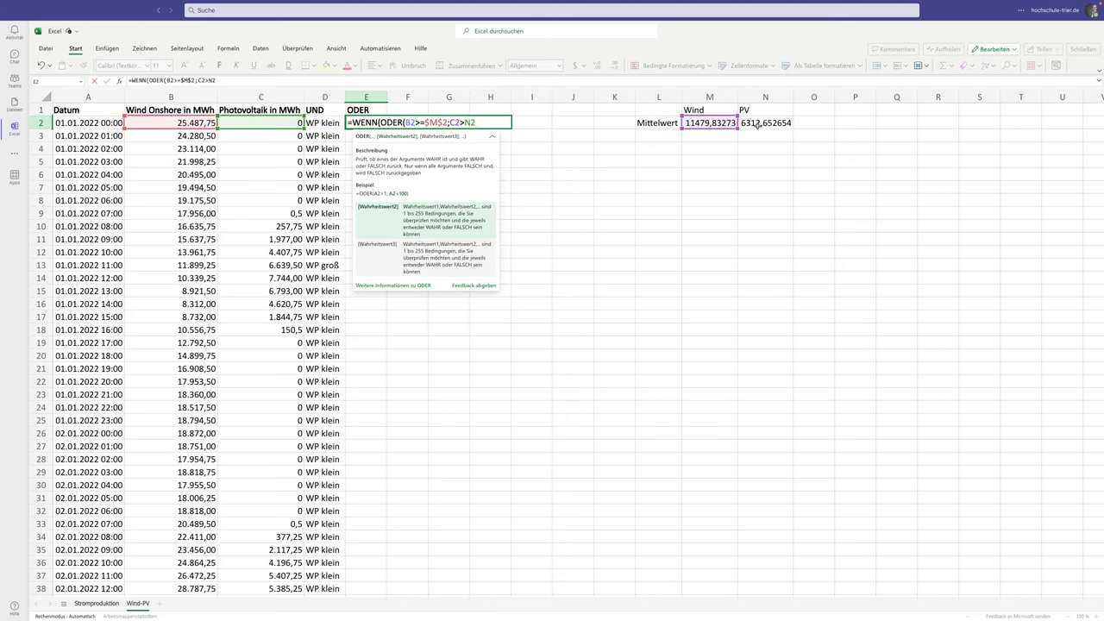
pyautogui.click(208, 80)
pyautogui.press('F4')
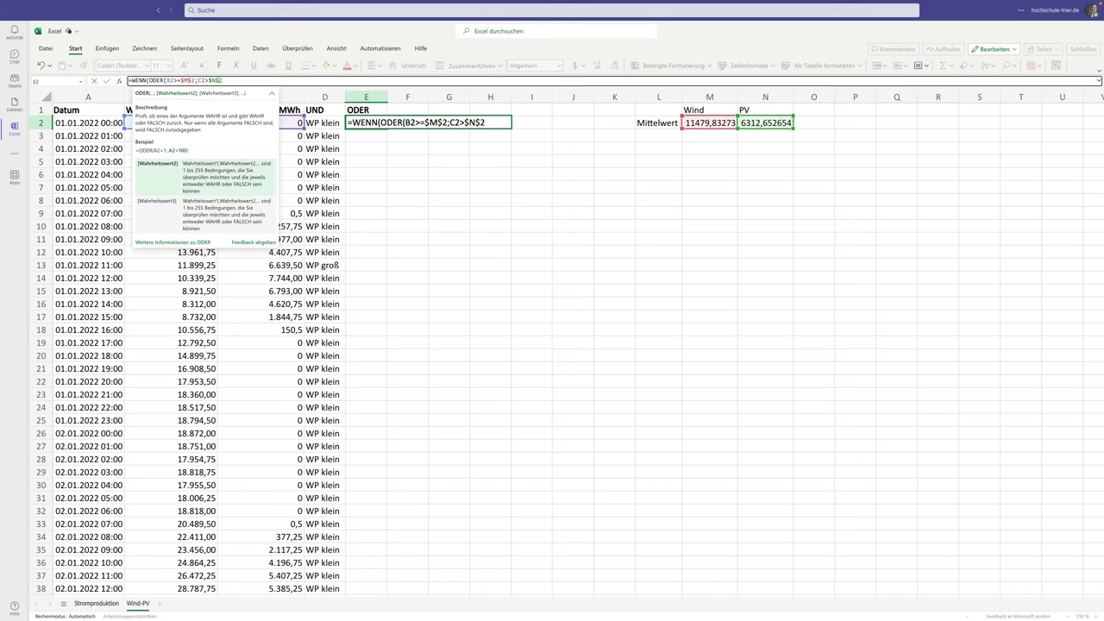
pyautogui.write(')')
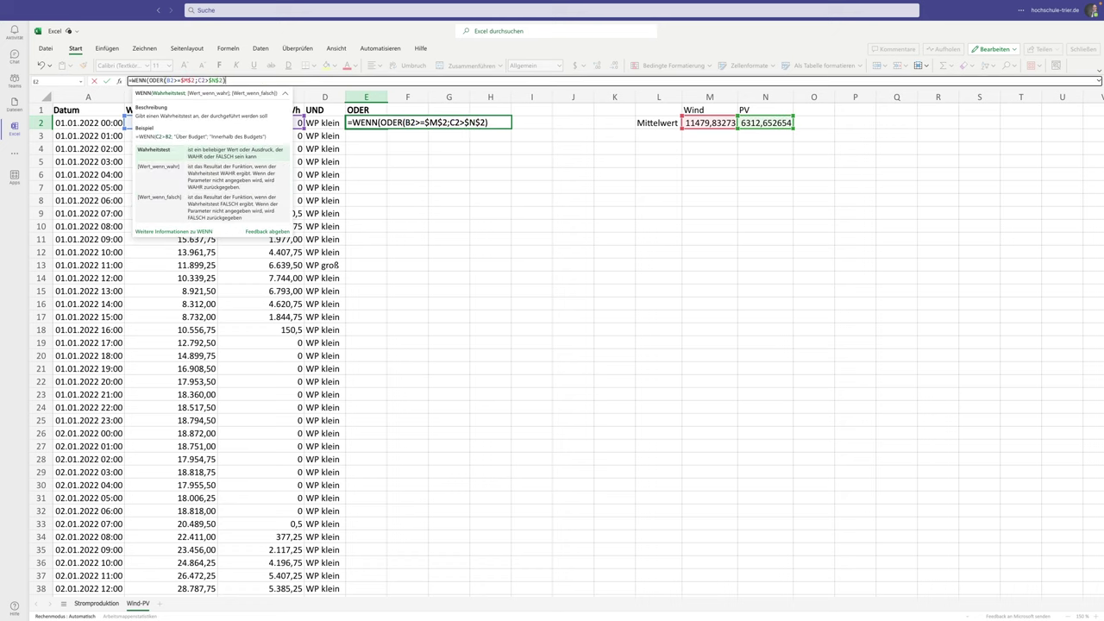
pyautogui.write(';')
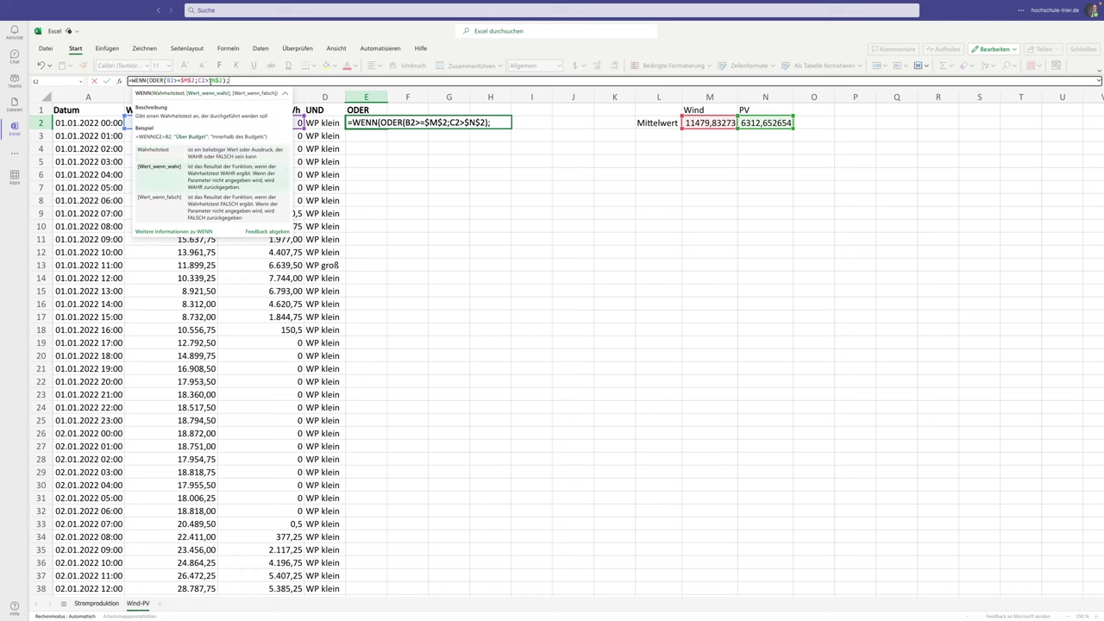
pyautogui.write('"WP')
pyautogui.write('oder groß"')
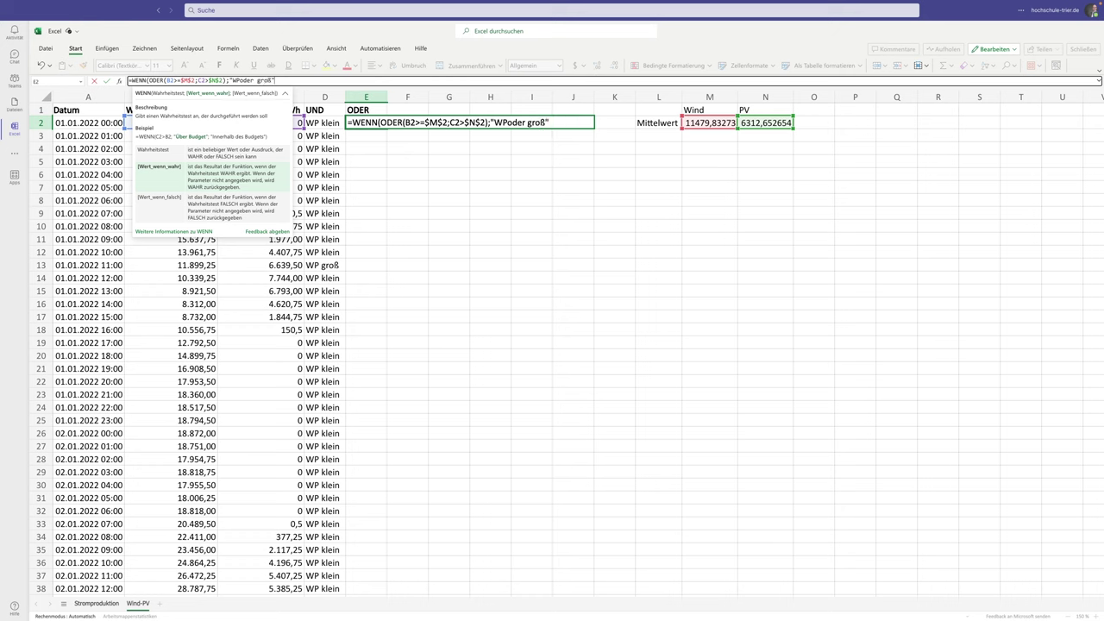
pyautogui.write(';"WPo')
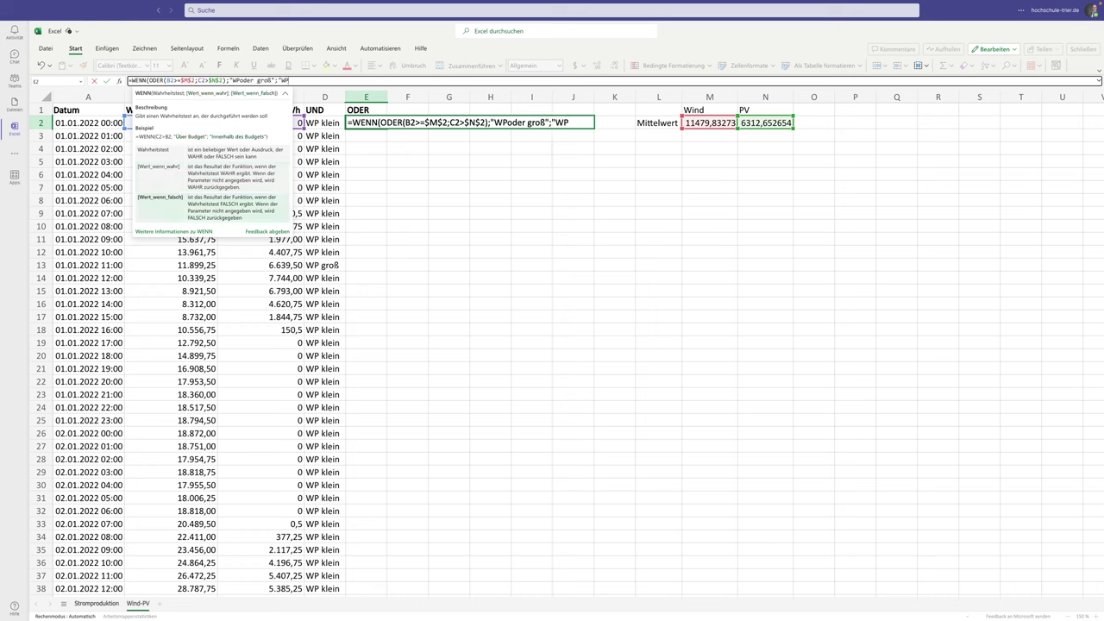
pyautogui.write('der klein"')
pyautogui.write(')')
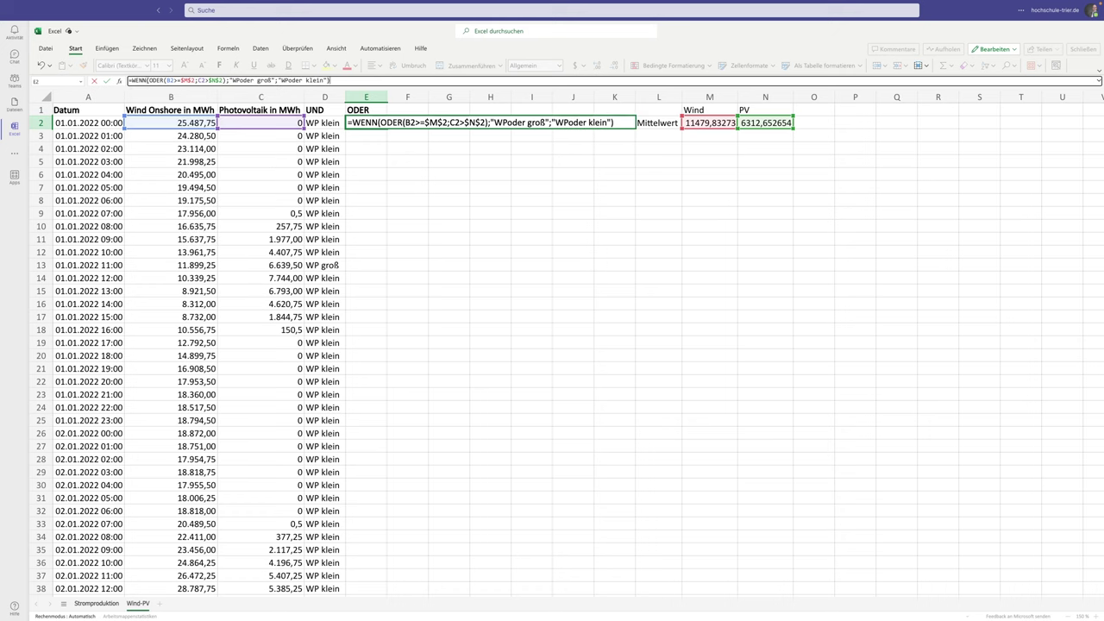
pyautogui.press('Return')
# - Widen column E slightly and fill the E2 formula down the column
pyautogui.click(365, 122)
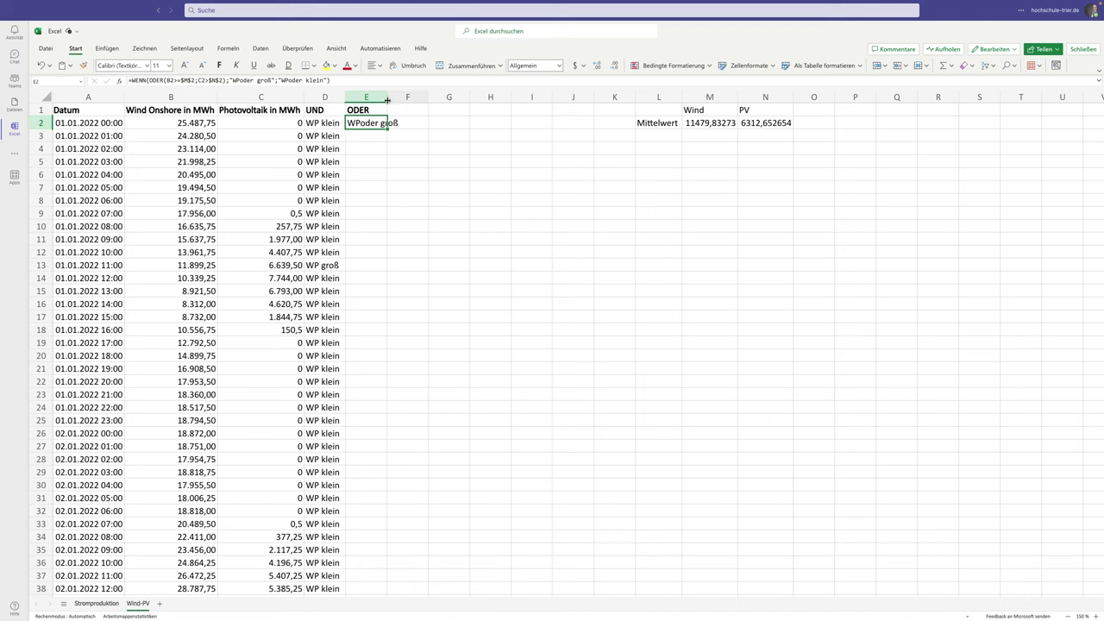
pyautogui.moveTo(387, 100); pyautogui.dragTo(401, 100)
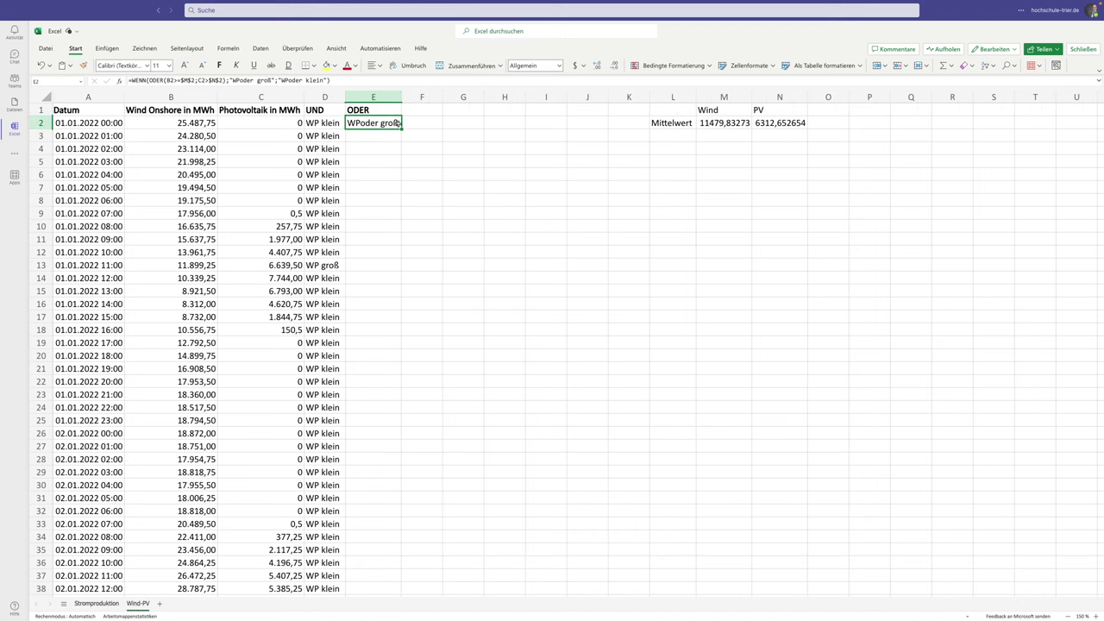
pyautogui.doubleClick(401, 127)
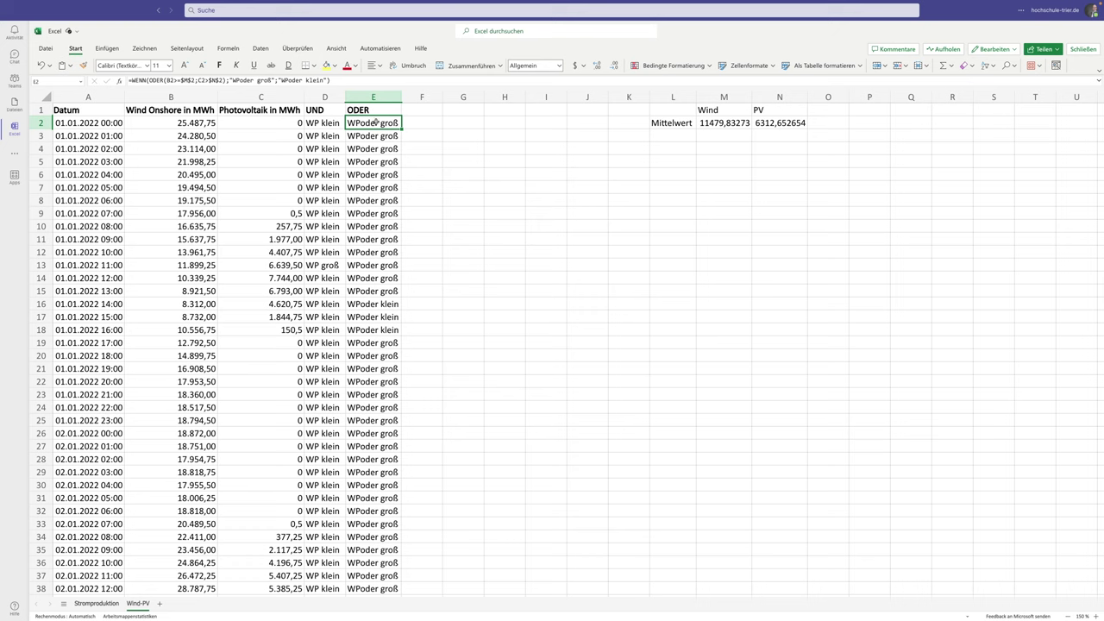
# - Inspect E2's formula and its "WPoder groß" label without changes, then select E16
pyautogui.moveTo(383, 124); pyautogui.dragTo(92, 121)
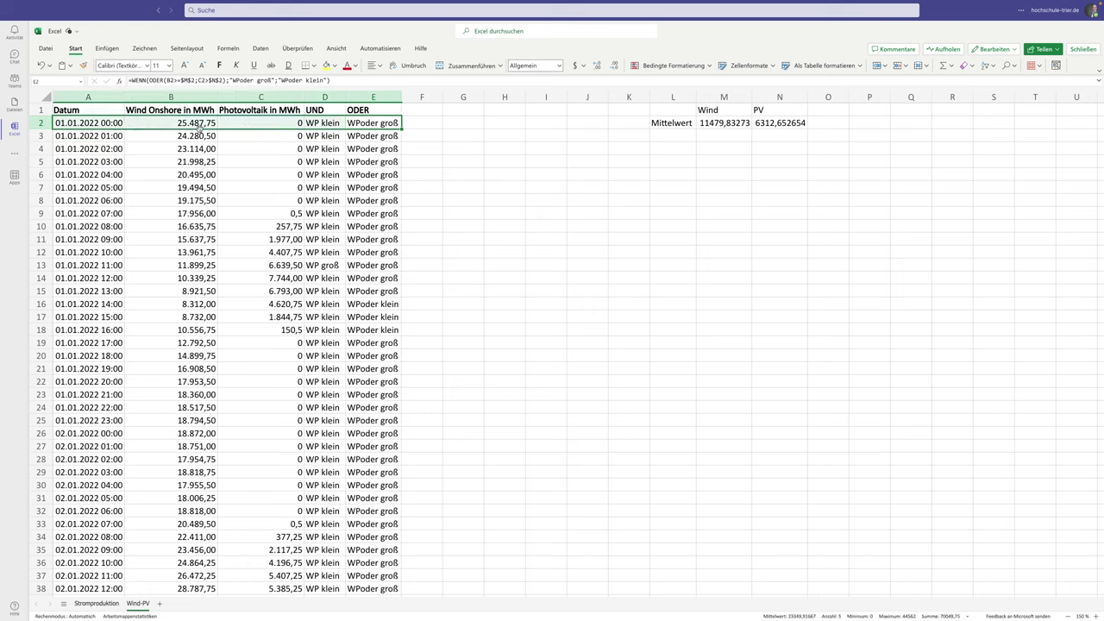
pyautogui.click(369, 123)
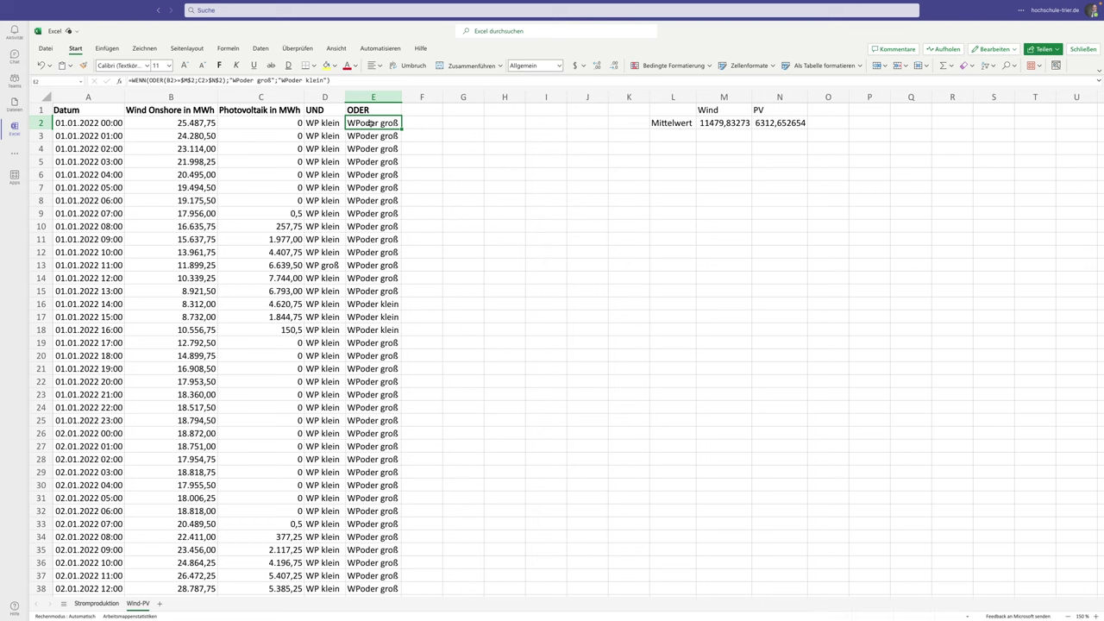
pyautogui.doubleClick(370, 124)
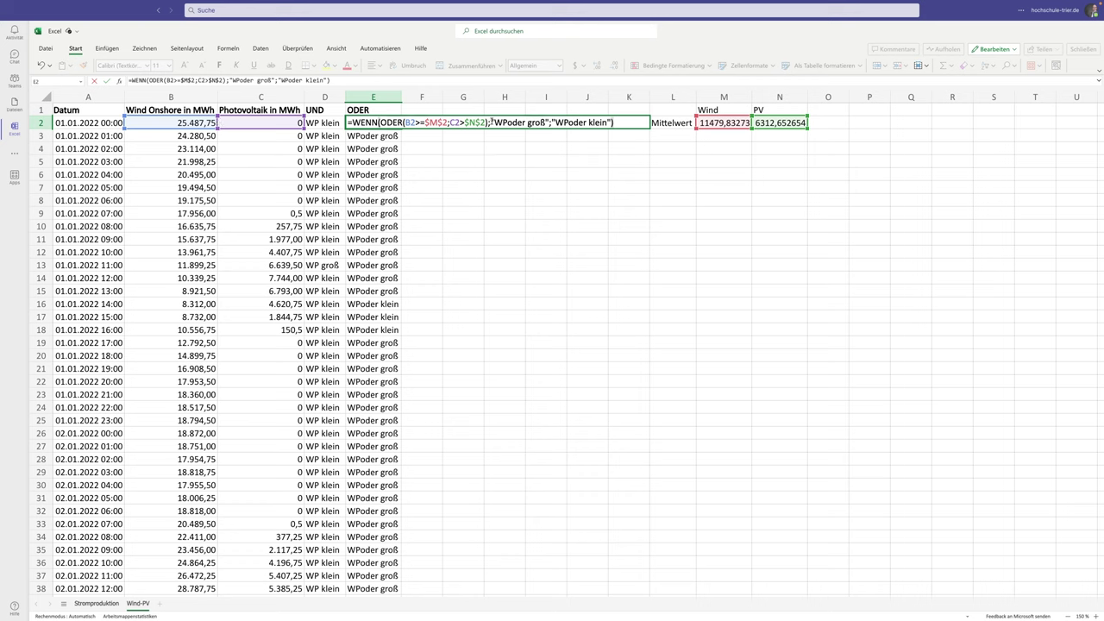
pyautogui.moveTo(490, 122); pyautogui.dragTo(548, 123)
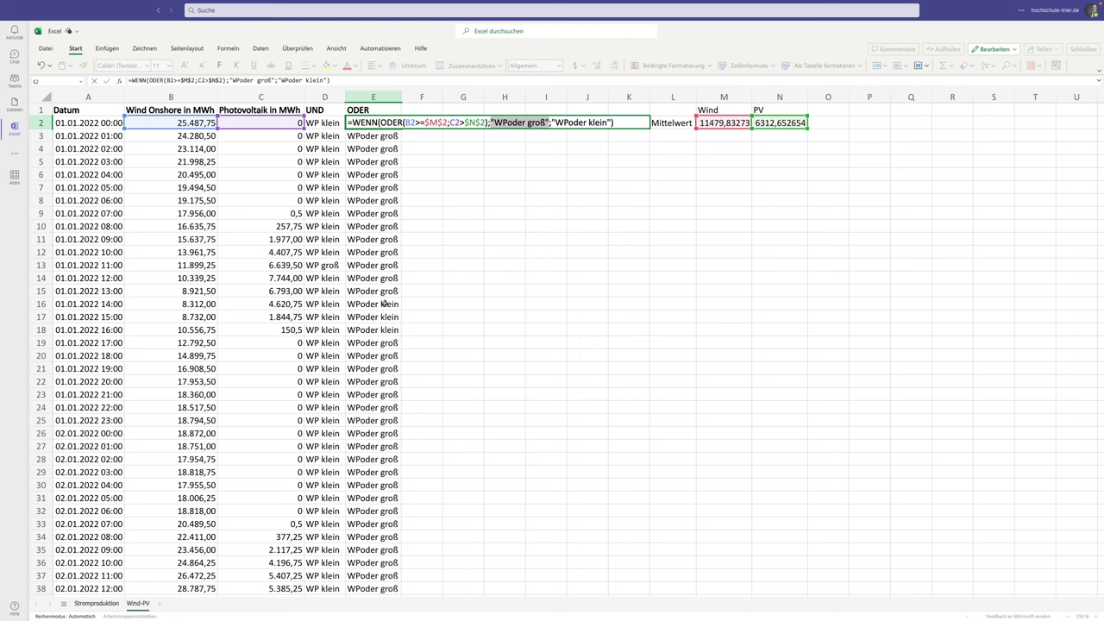
pyautogui.moveTo(384, 302); pyautogui.dragTo(168, 304)
pyautogui.press('Escape')
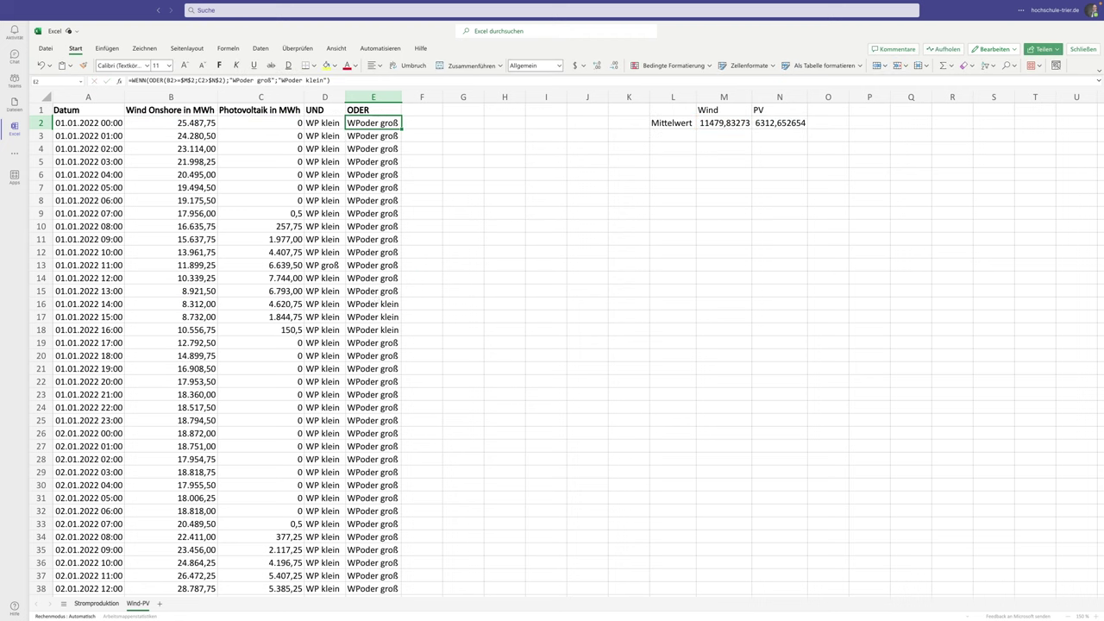
pyautogui.click(373, 304)
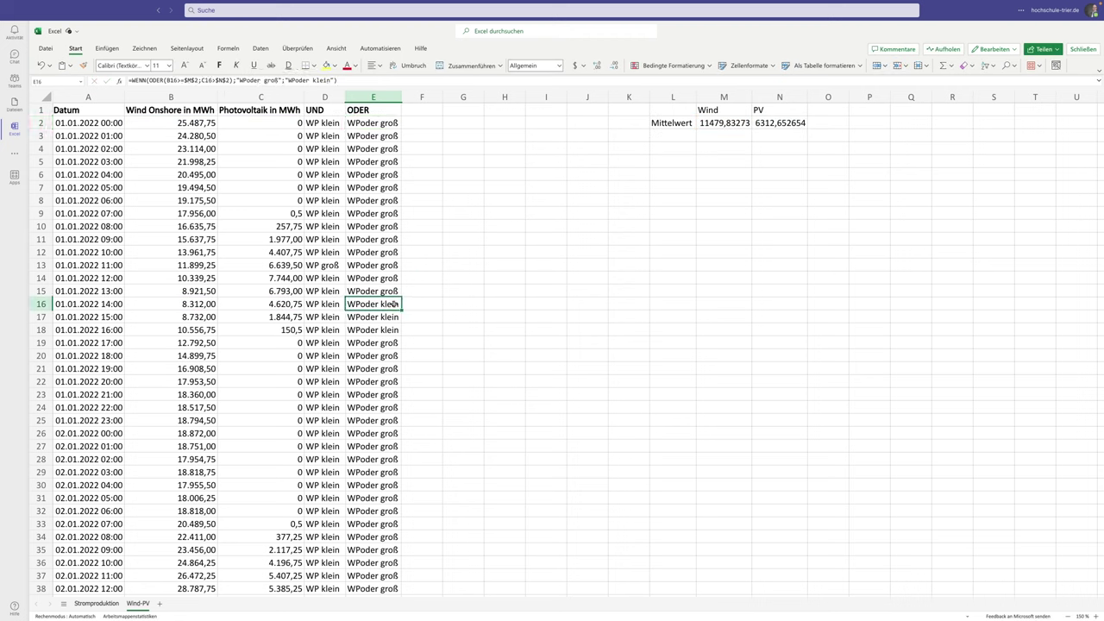
# - Check that E16's formula references B16 and C16, leave it unchanged, and select D2
pyautogui.doubleClick(388, 304)
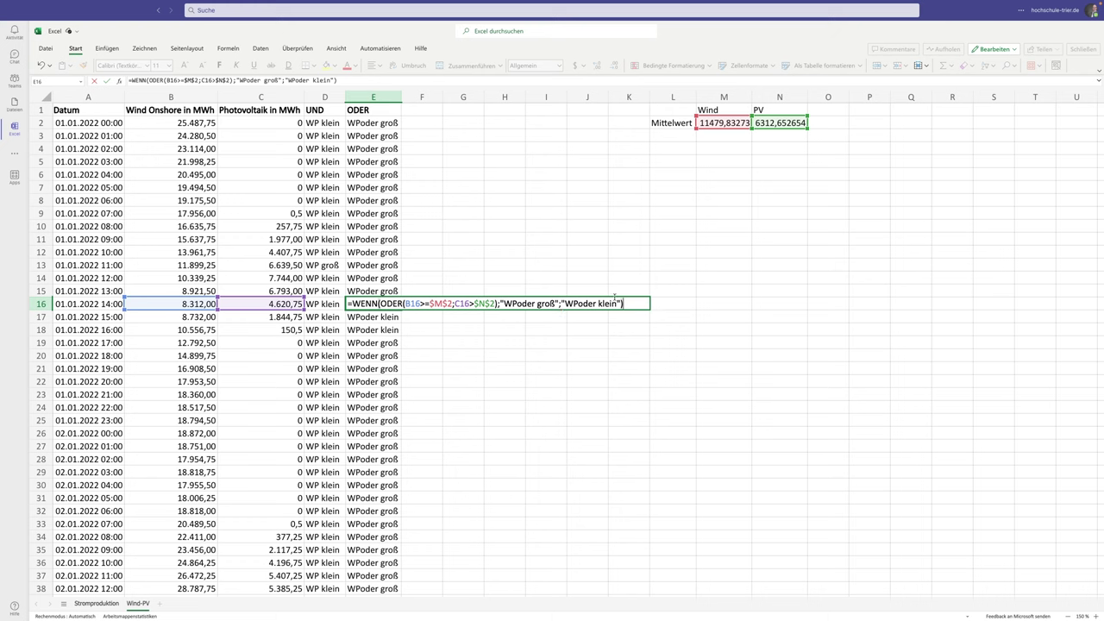
pyautogui.hotkey('ctrl', 'Return')
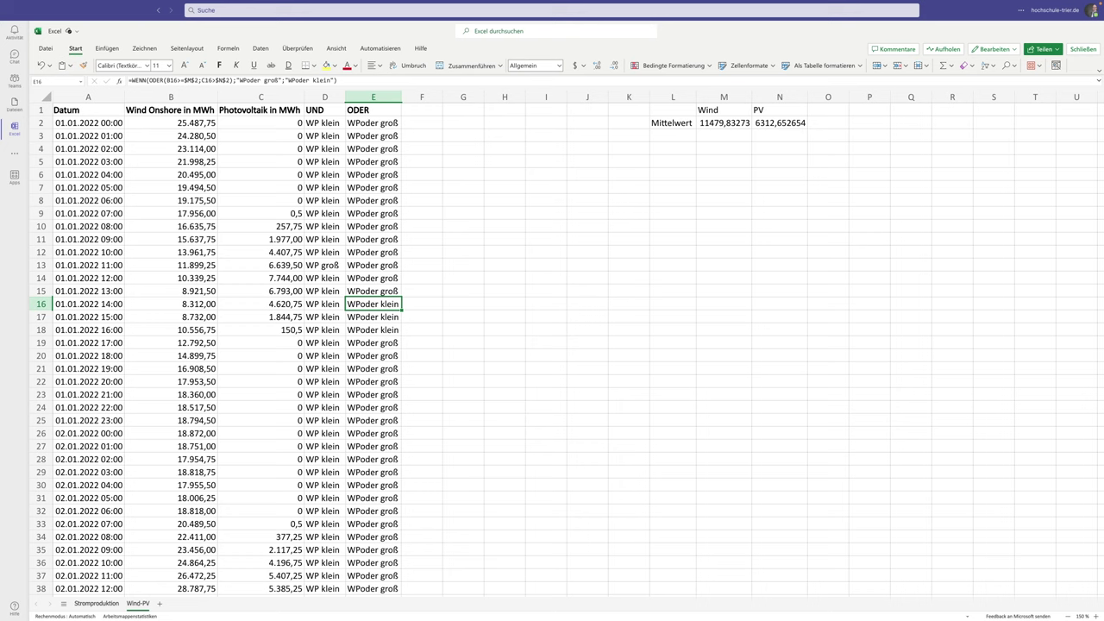
pyautogui.click(312, 123)
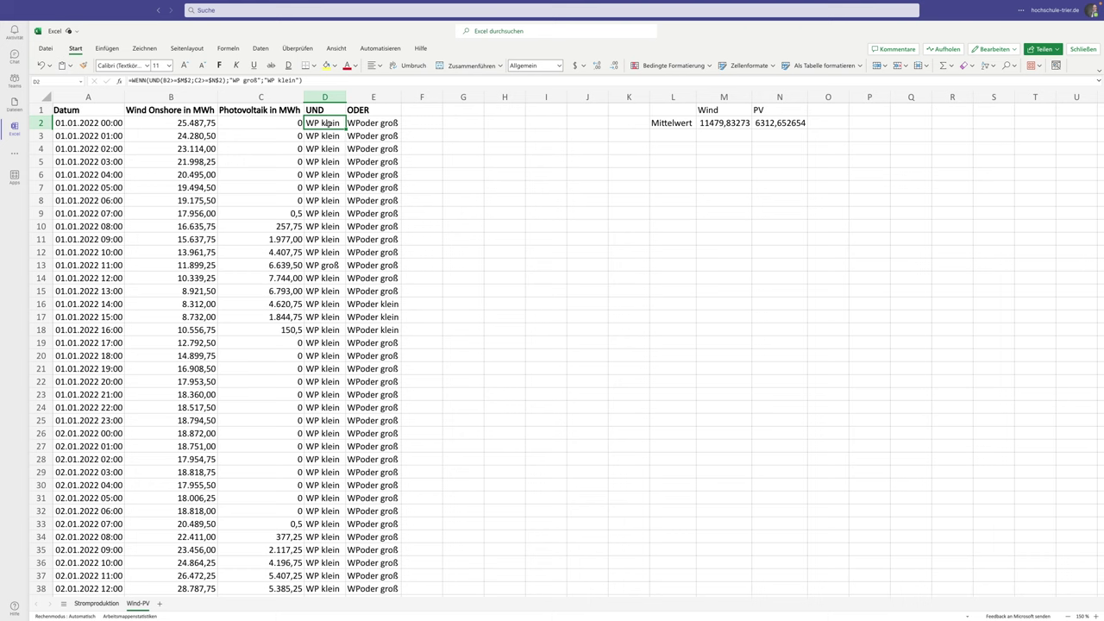
# - Review the UND formula in D2 without changing it
pyautogui.doubleClick(320, 123)
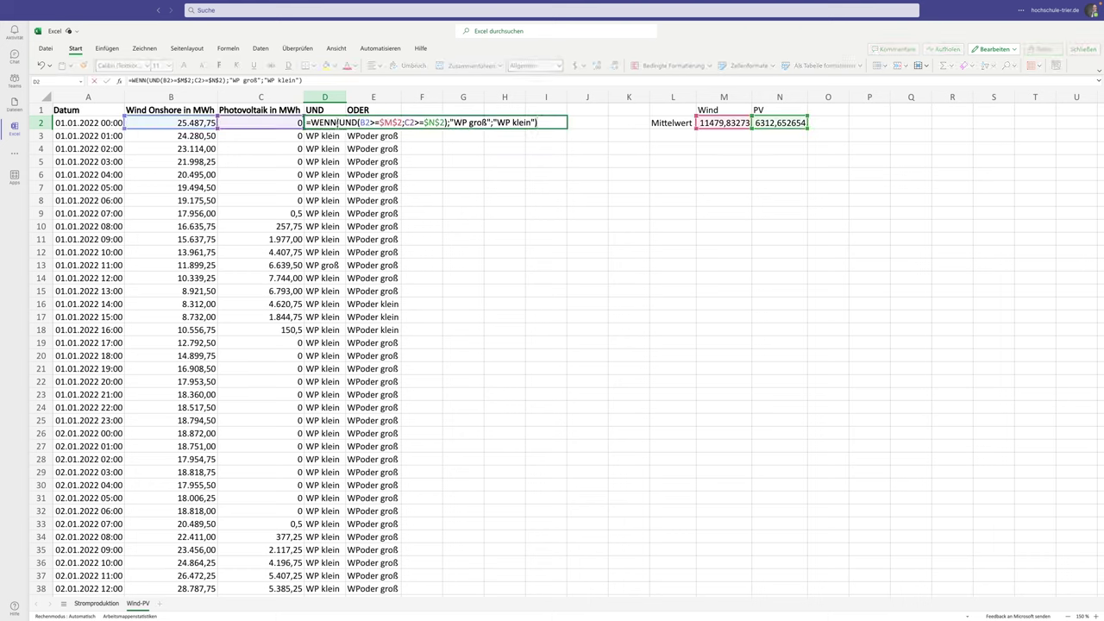
pyautogui.press('Right')
pyautogui.press('Right')
pyautogui.press('Right')
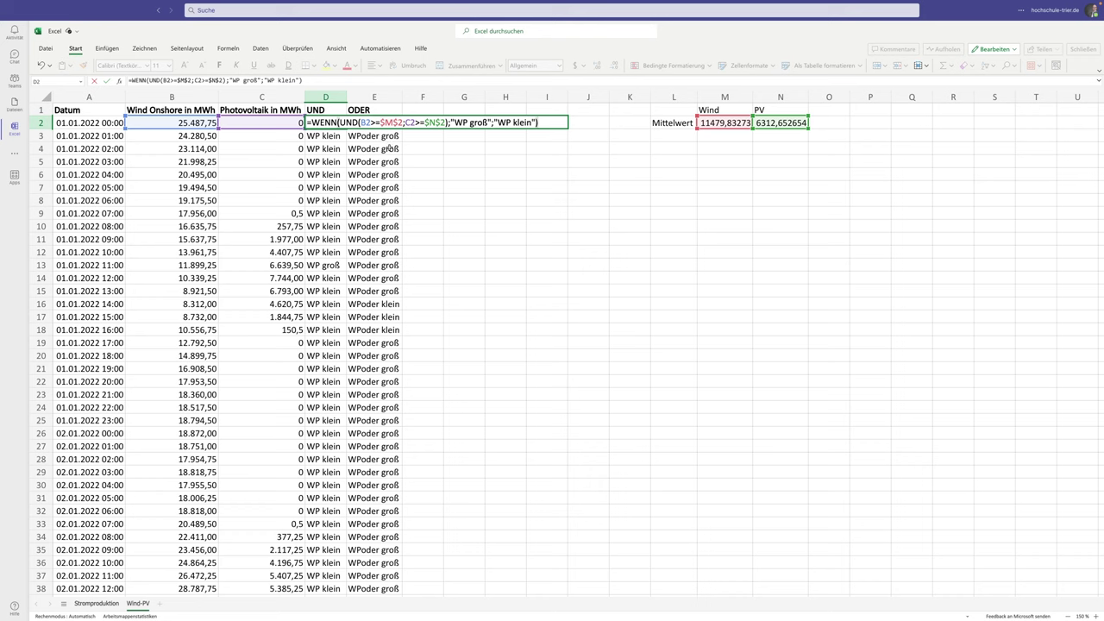
pyautogui.hscroll(1, 396, 146)
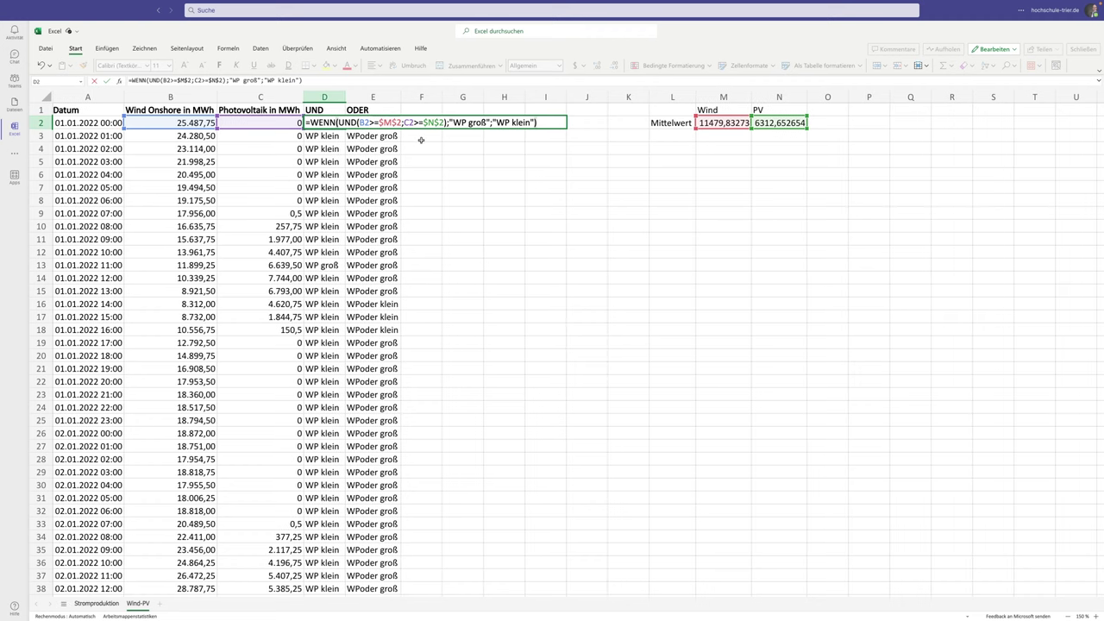
pyautogui.hotkey('ctrl', 'Return')
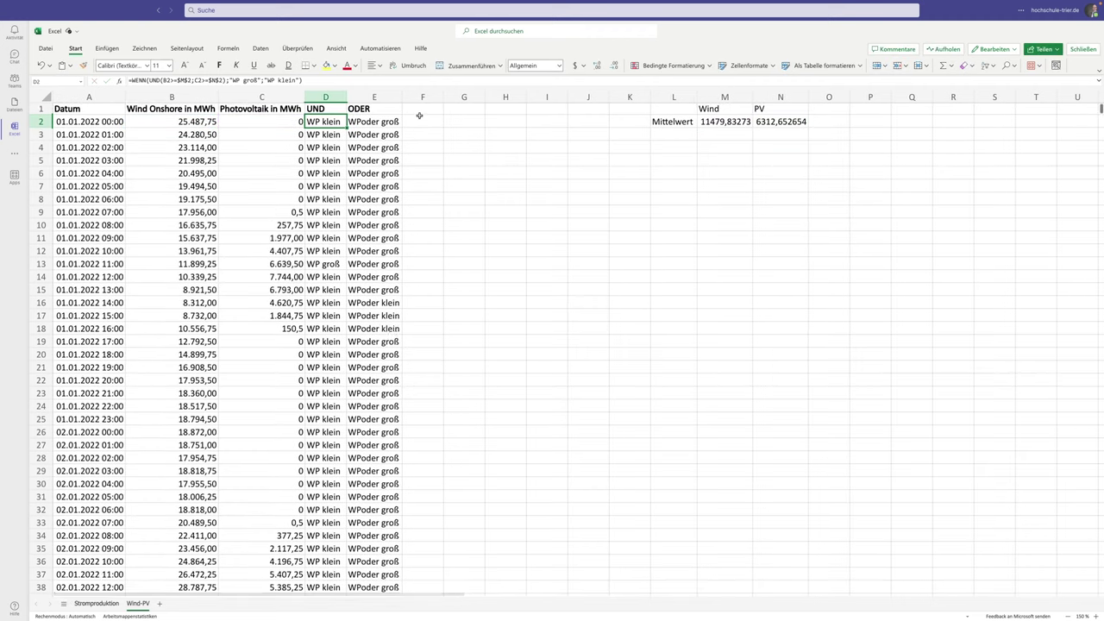
pyautogui.hscroll(1, 419, 116)
pyautogui.hscroll(-1, 419, 116)
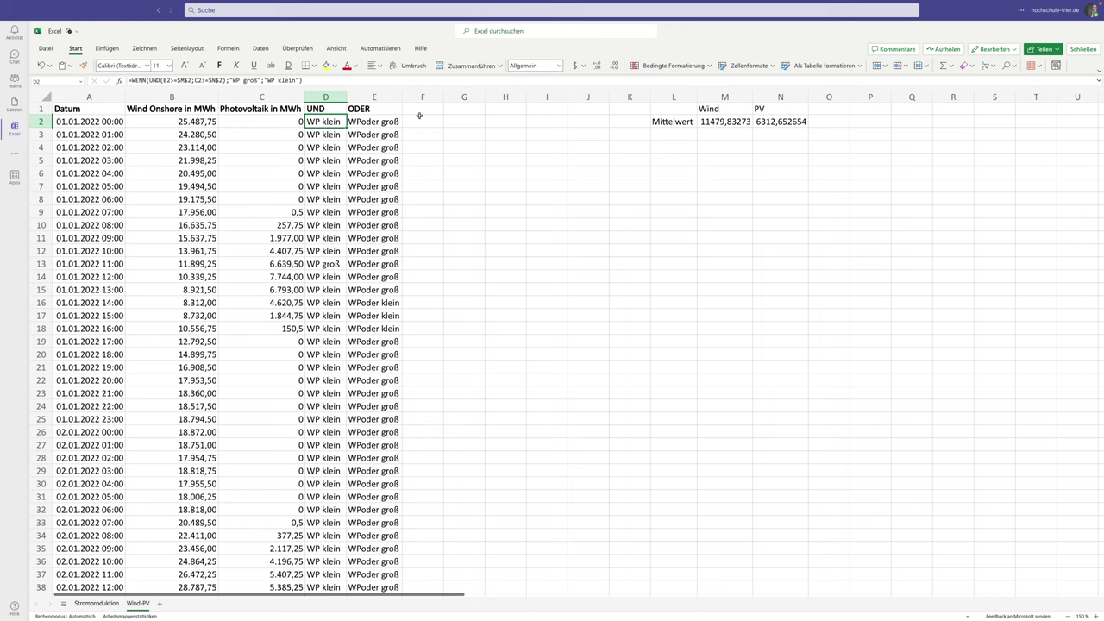
pyautogui.hscroll(1, 420, 115)
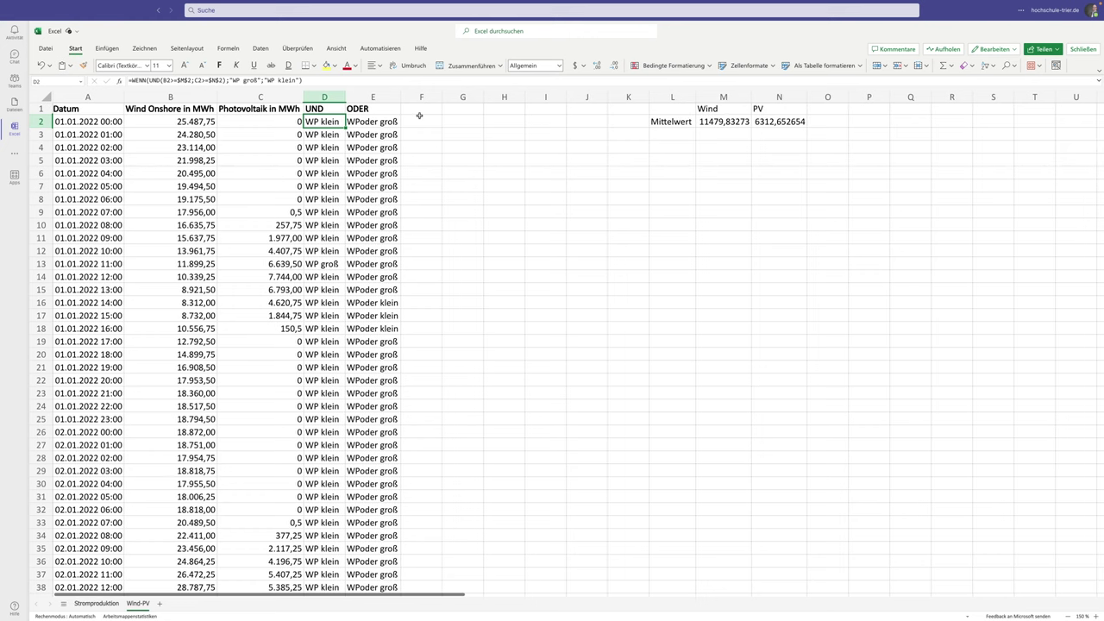
# - Enter the header WENN-WENN in F1 and widen column F to fit it
pyautogui.click(416, 109)
pyautogui.write('WENN')
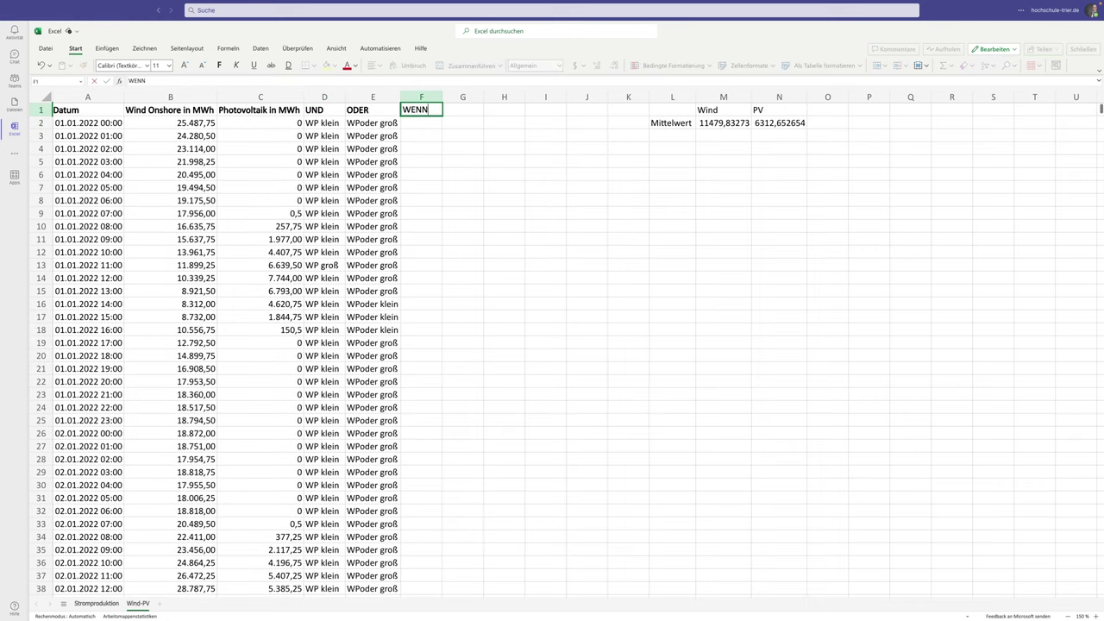
pyautogui.write('-WENN')
pyautogui.press('Return')
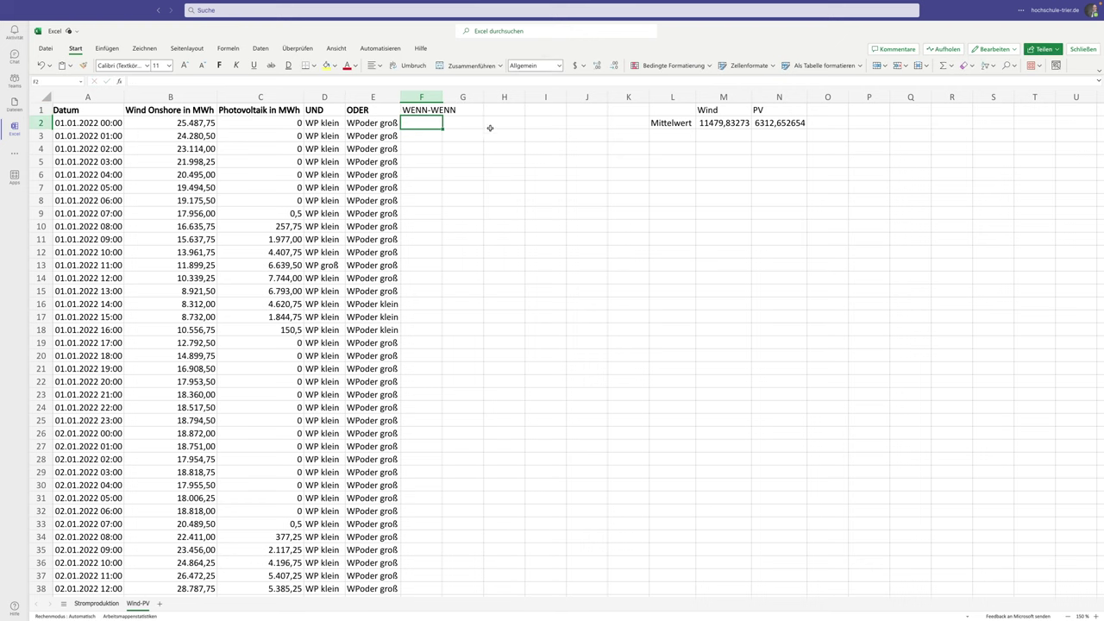
pyautogui.moveTo(442, 97); pyautogui.dragTo(459, 97)
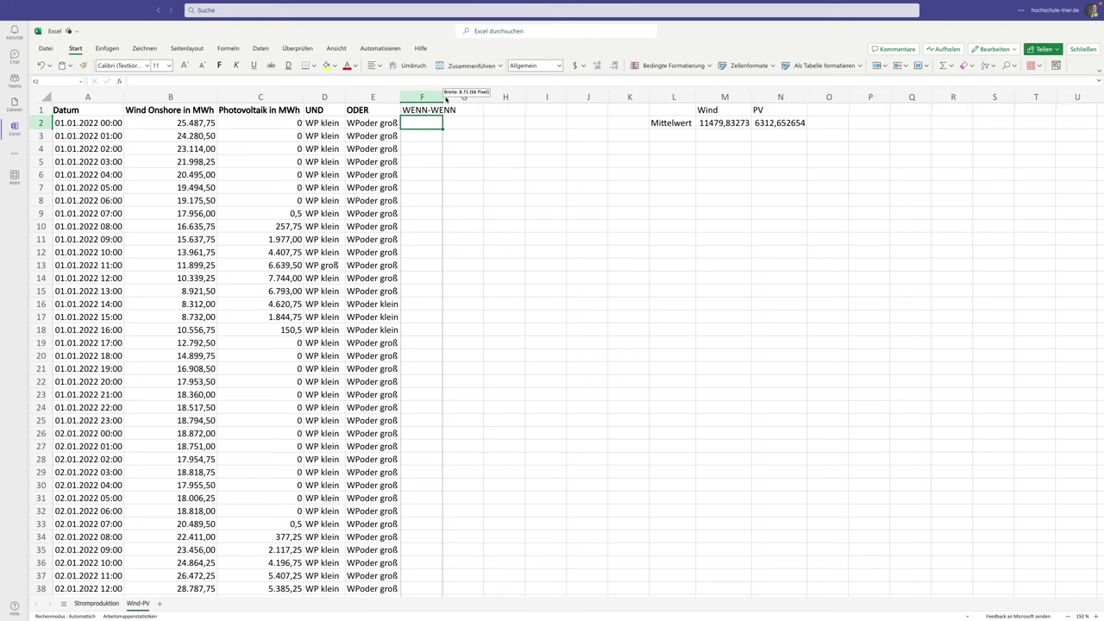
pyautogui.click(321, 123)
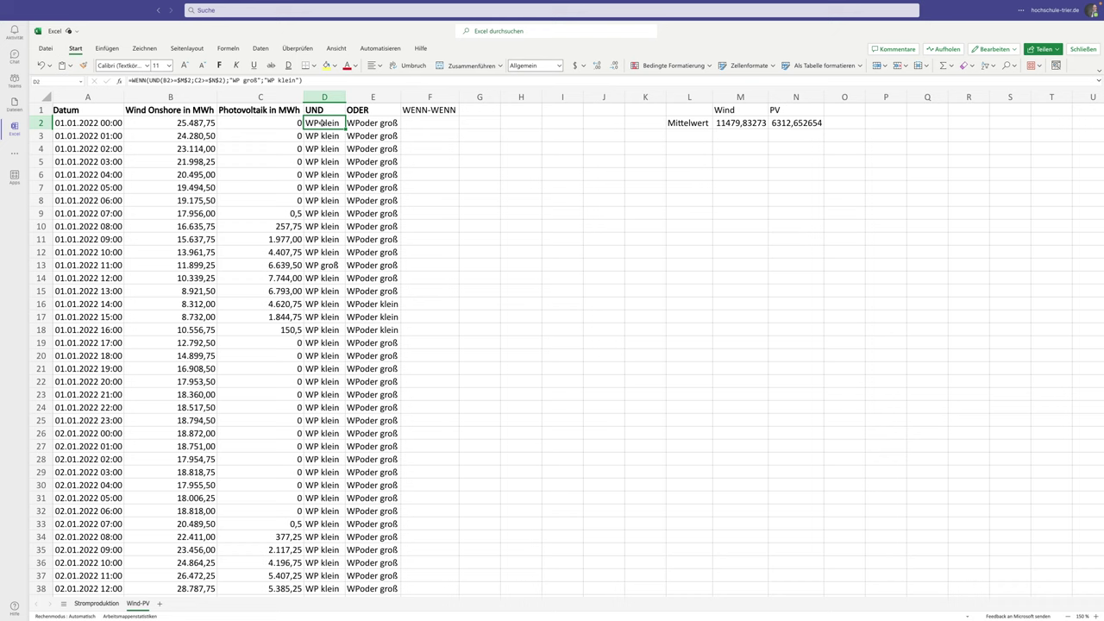
# - Start F2's nested formula as =WENN(B2>=$M$2;WENN( testing wind against its average
pyautogui.click(426, 123)
pyautogui.write('=WENN')
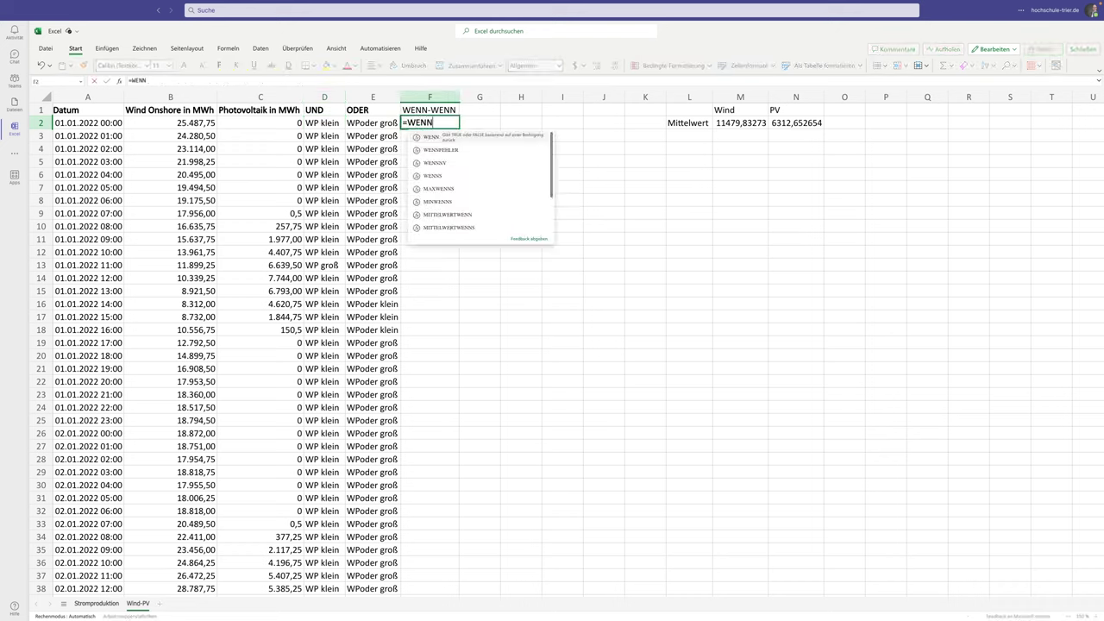
pyautogui.write('(')
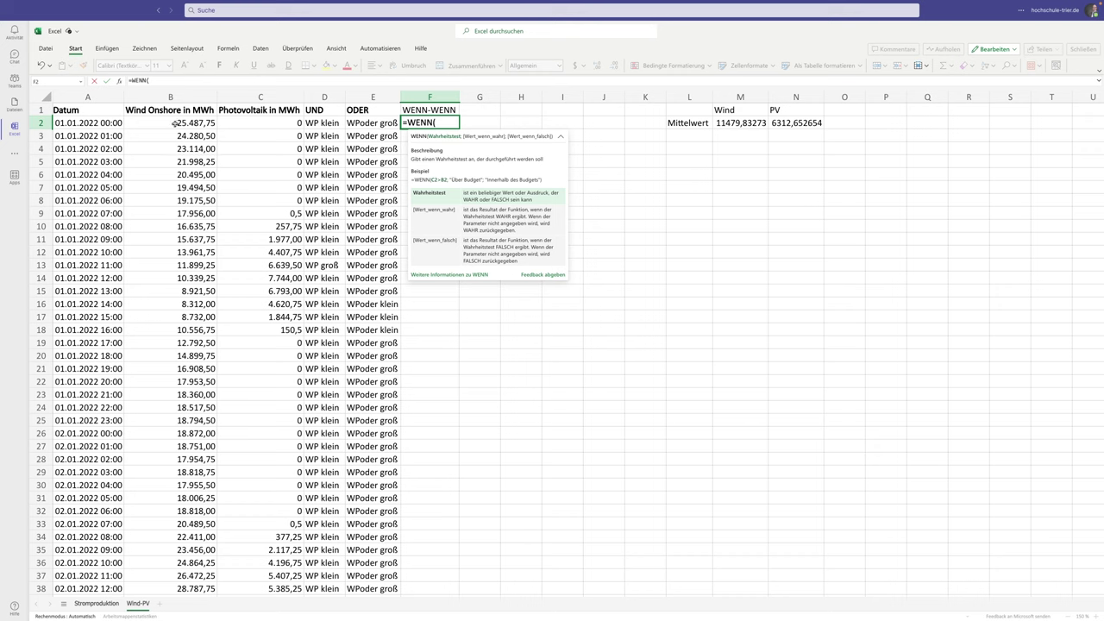
pyautogui.click(176, 124)
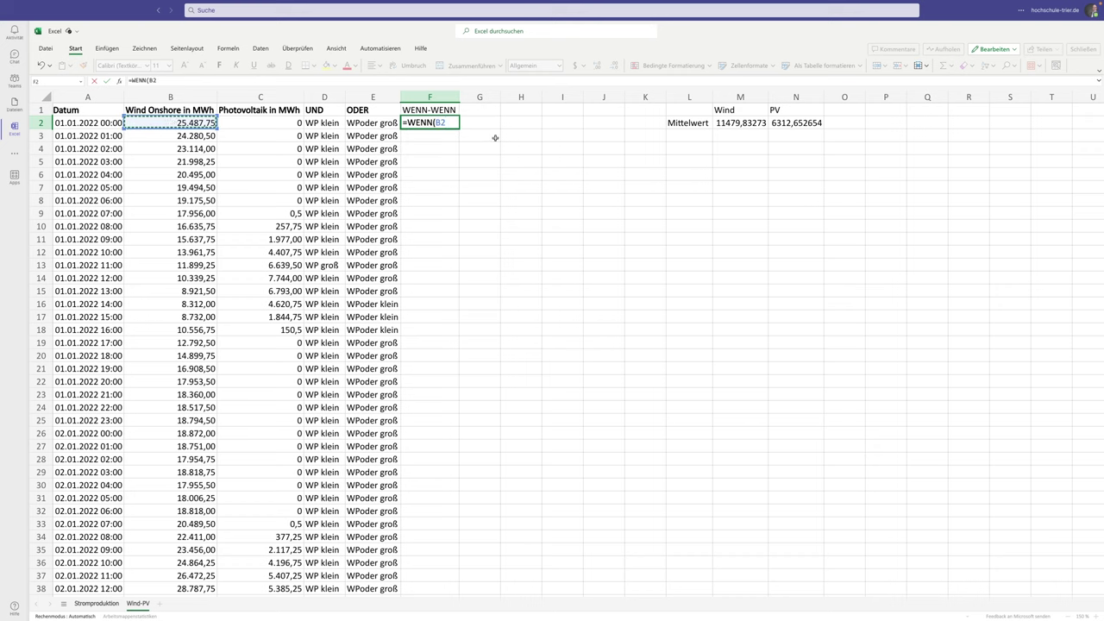
pyautogui.write('>=')
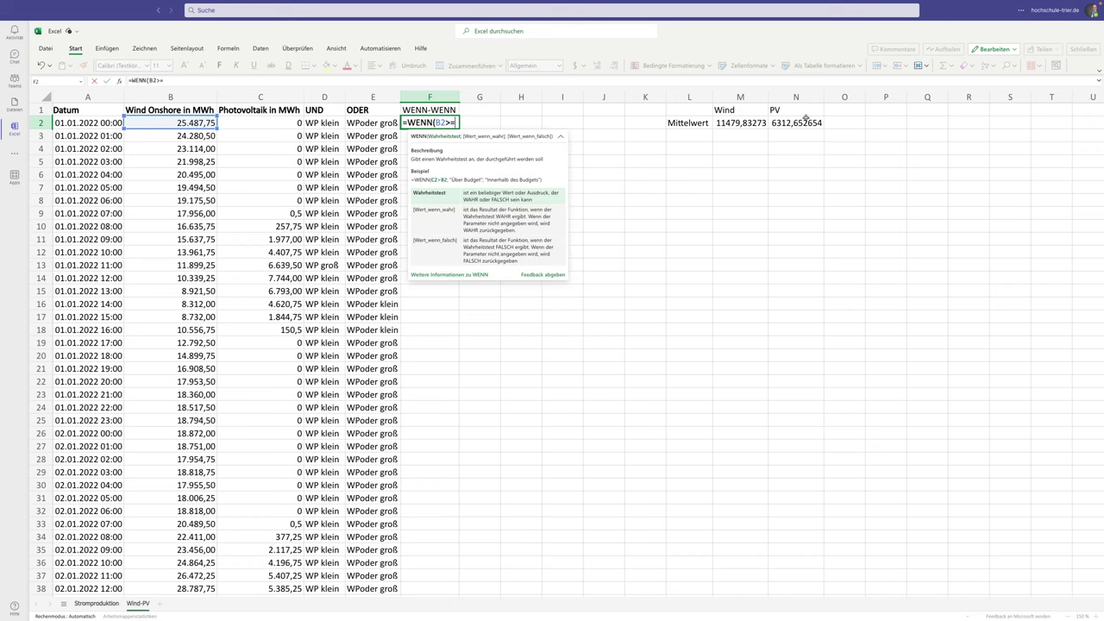
pyautogui.click(742, 123)
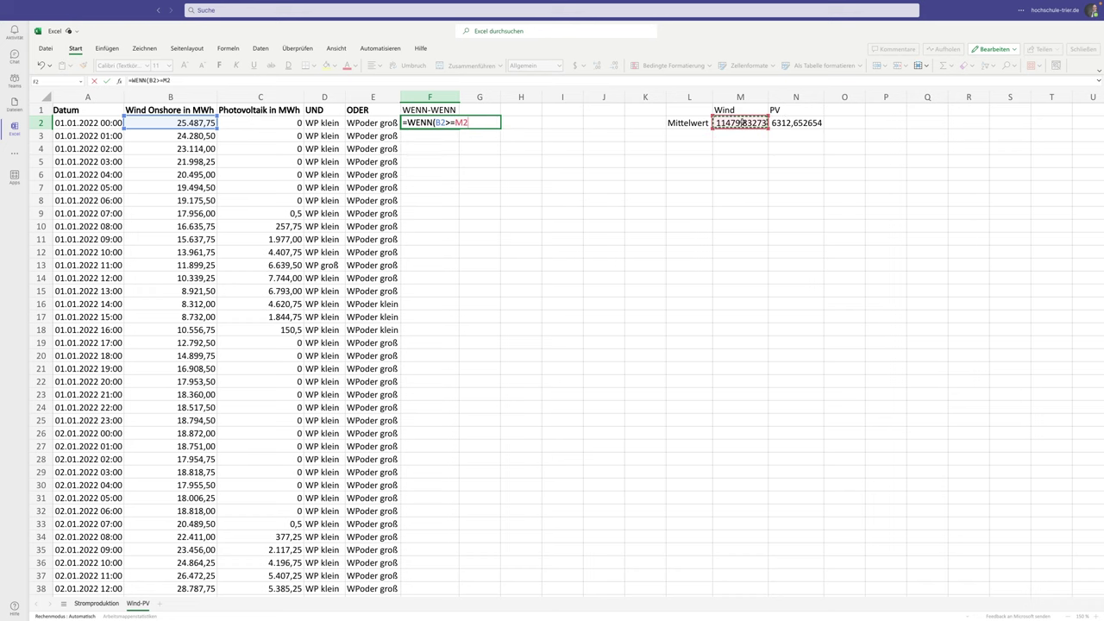
pyautogui.click(455, 123)
pyautogui.write('$M')
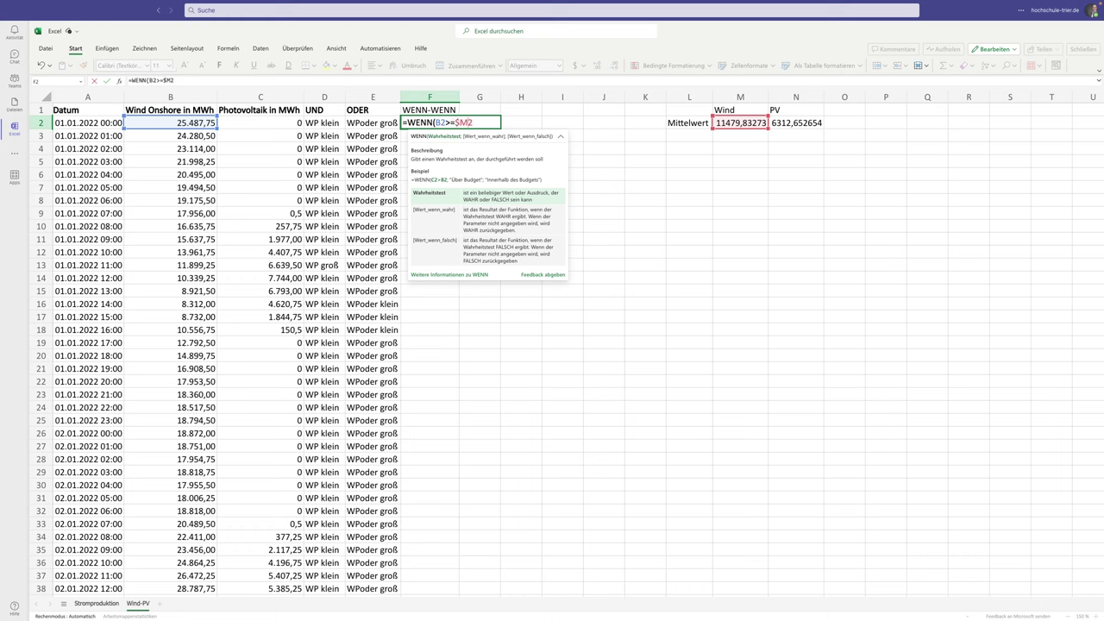
pyautogui.write('$2')
pyautogui.write(';')
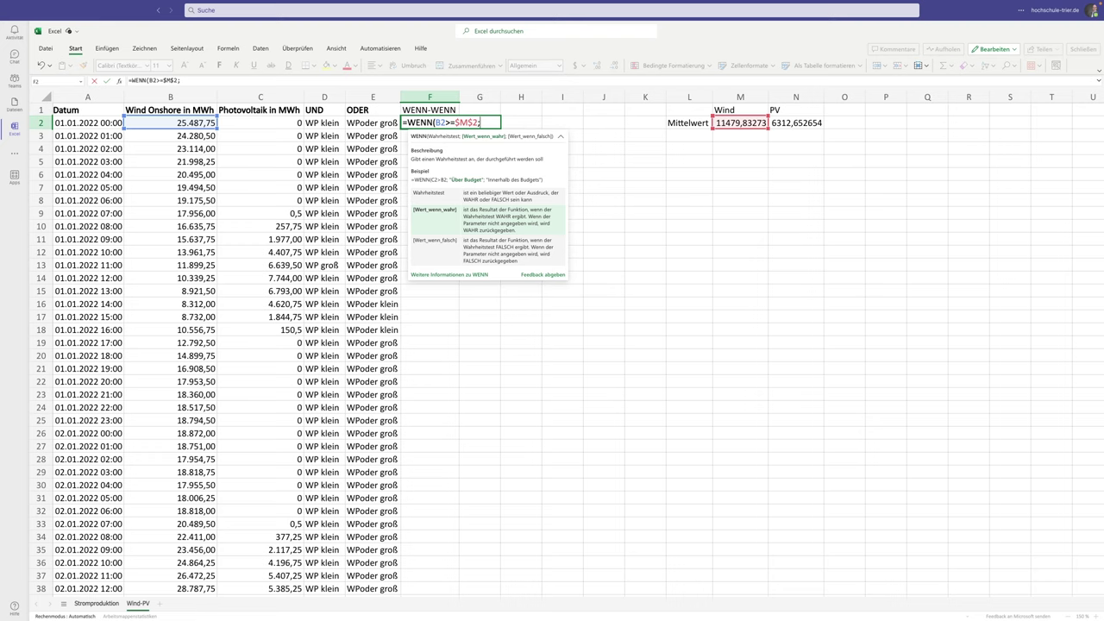
pyautogui.write('WENN(')
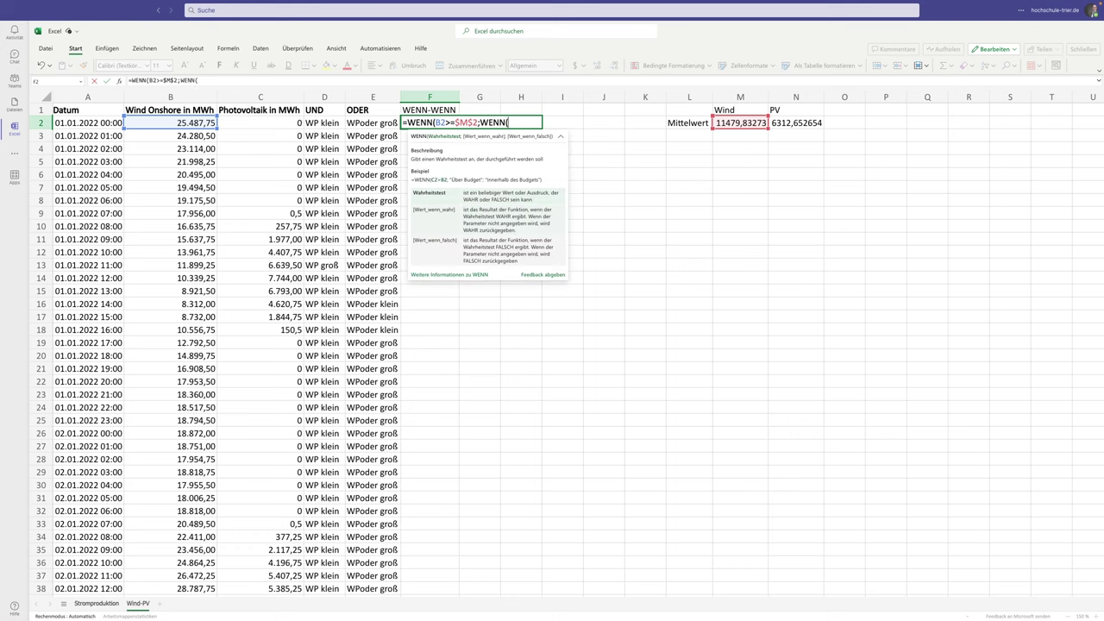
# - Add the inner condition C2>=$N$2 with an absolute N2 reference
pyautogui.click(263, 122)
pyautogui.write('>')
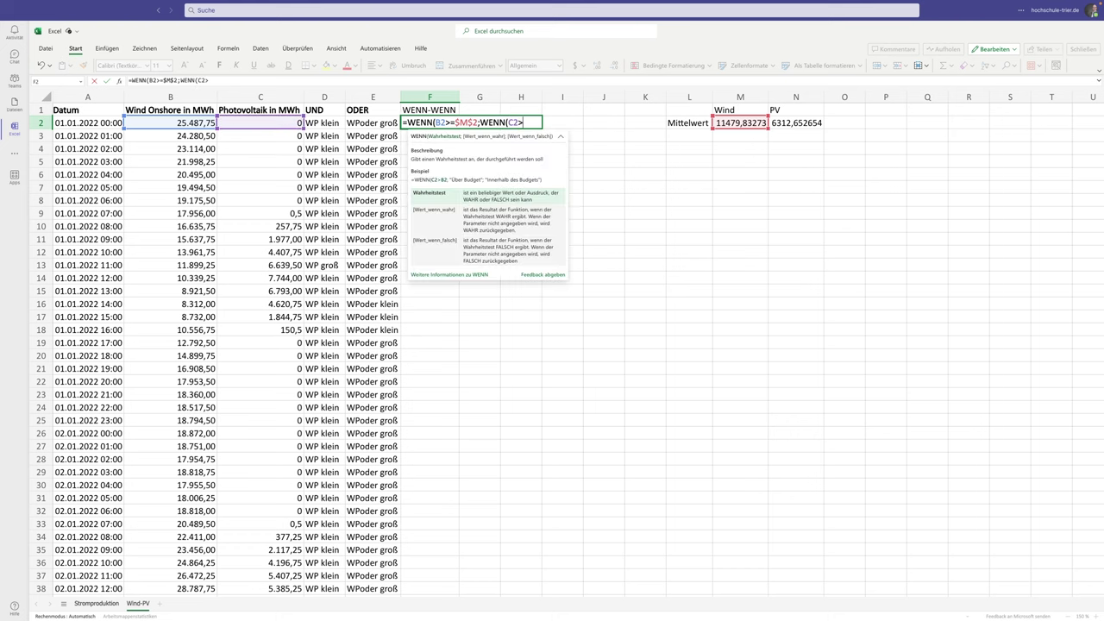
pyautogui.write('=')
pyautogui.click(799, 125)
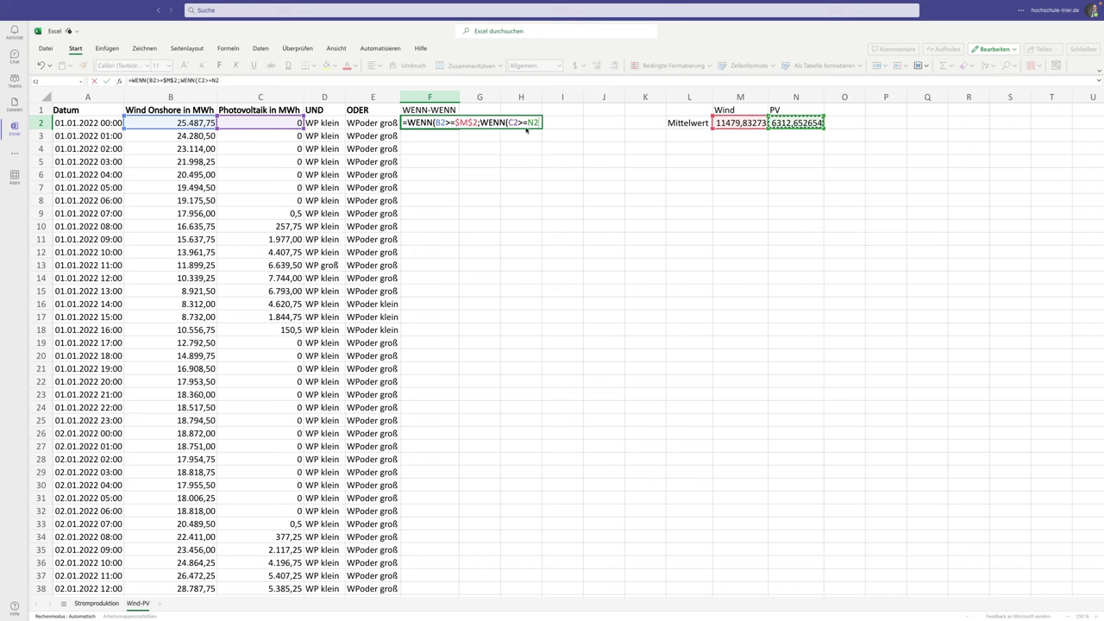
pyautogui.click(527, 122)
pyautogui.press('F4')
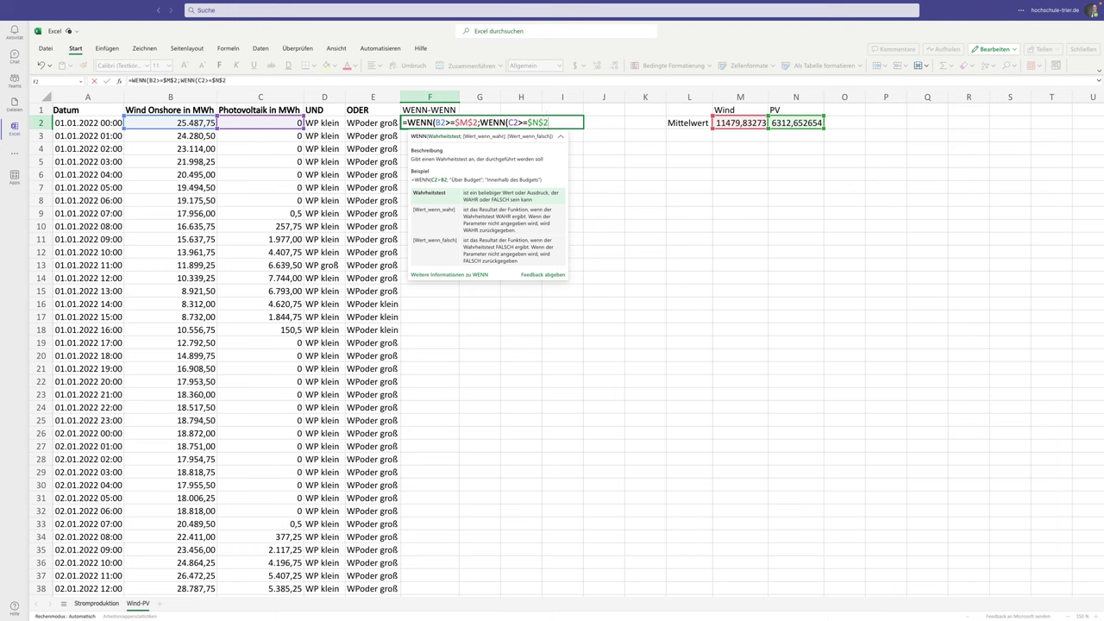
pyautogui.write(')')
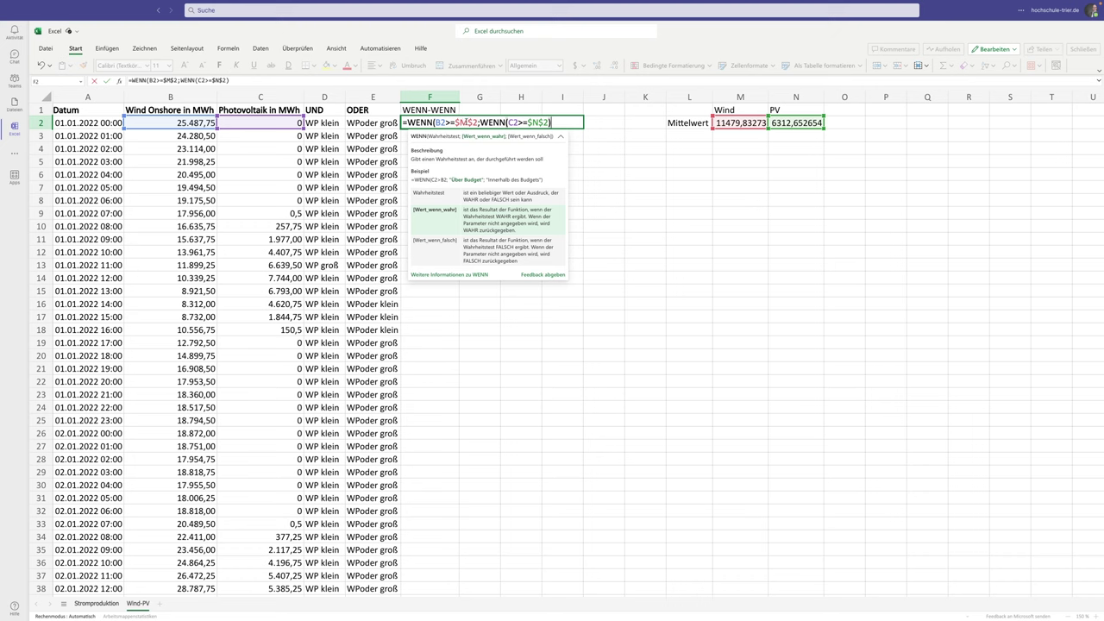
pyautogui.press('BackSpace')
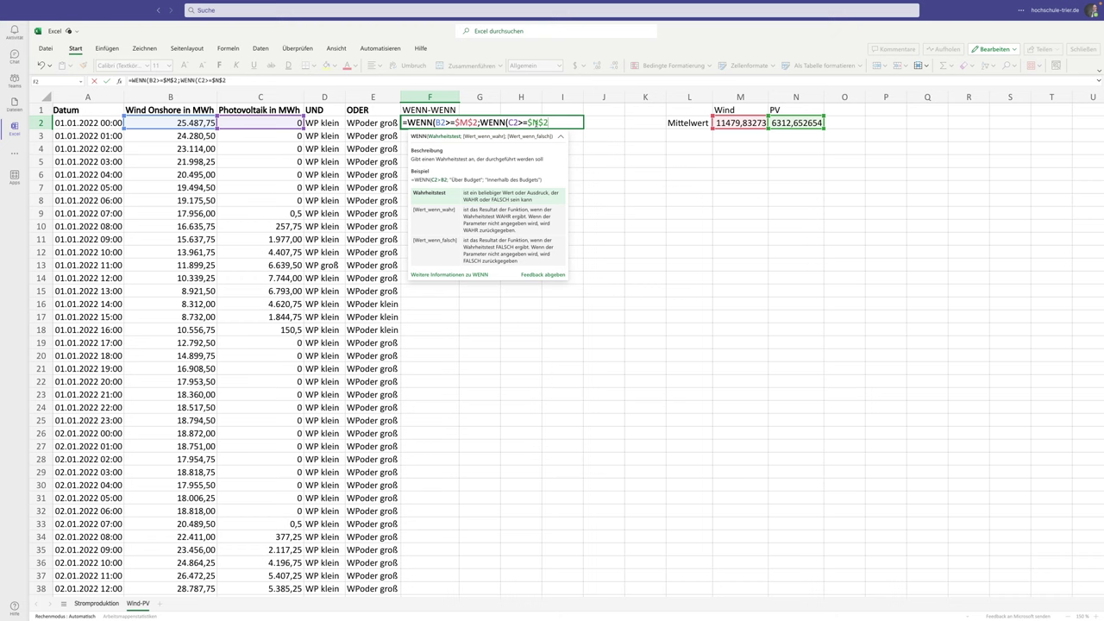
# - Review both conditions and add the inner true label "W und P groß" with 0 otherwise
pyautogui.moveTo(434, 123); pyautogui.dragTo(477, 122)
pyautogui.moveTo(480, 122); pyautogui.dragTo(551, 122)
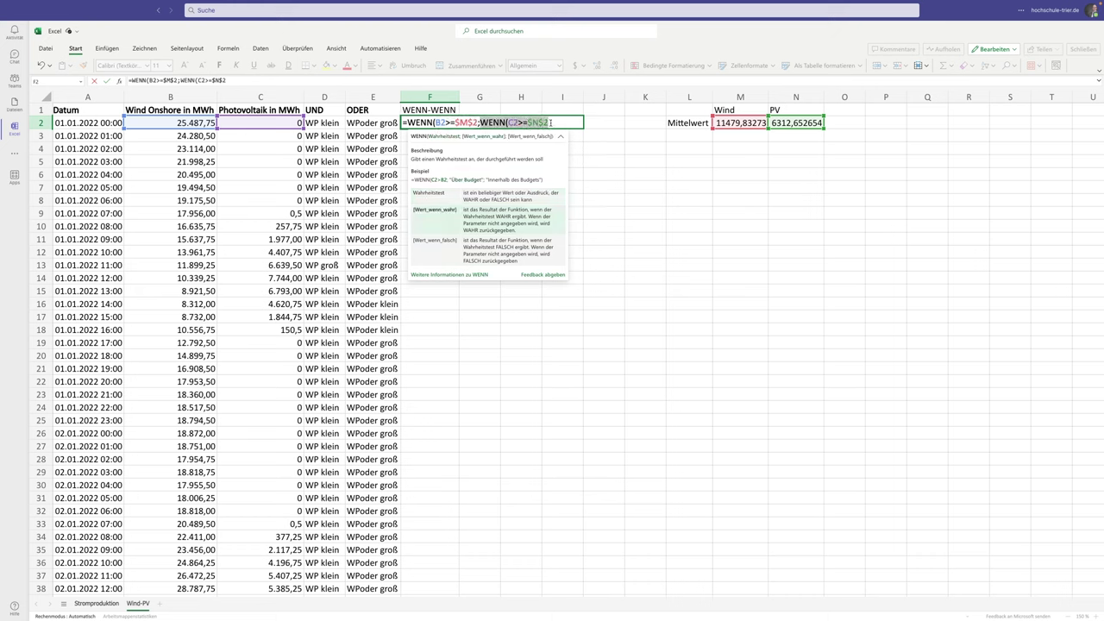
pyautogui.click(551, 123)
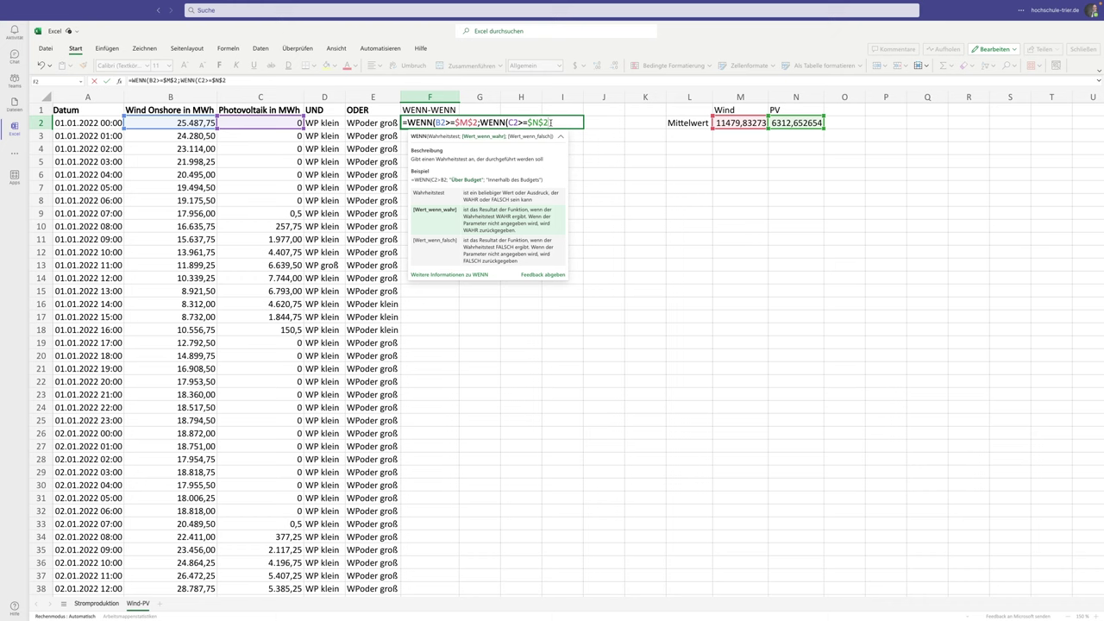
pyautogui.write(';')
pyautogui.write('"W und')
pyautogui.write(' P groß"')
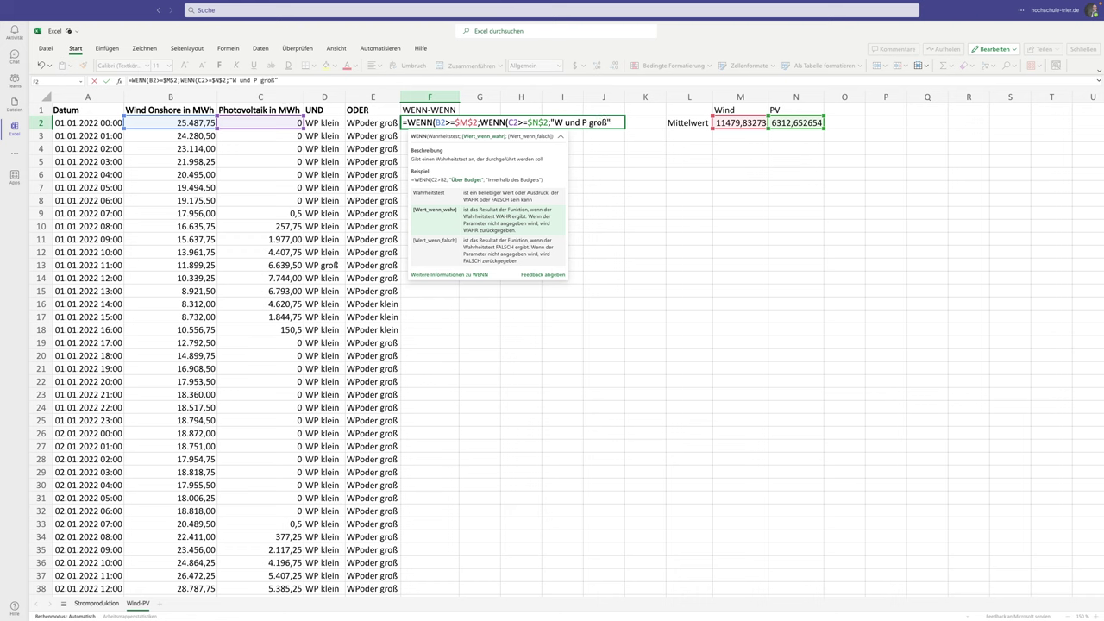
pyautogui.write(';')
pyautogui.write('0')
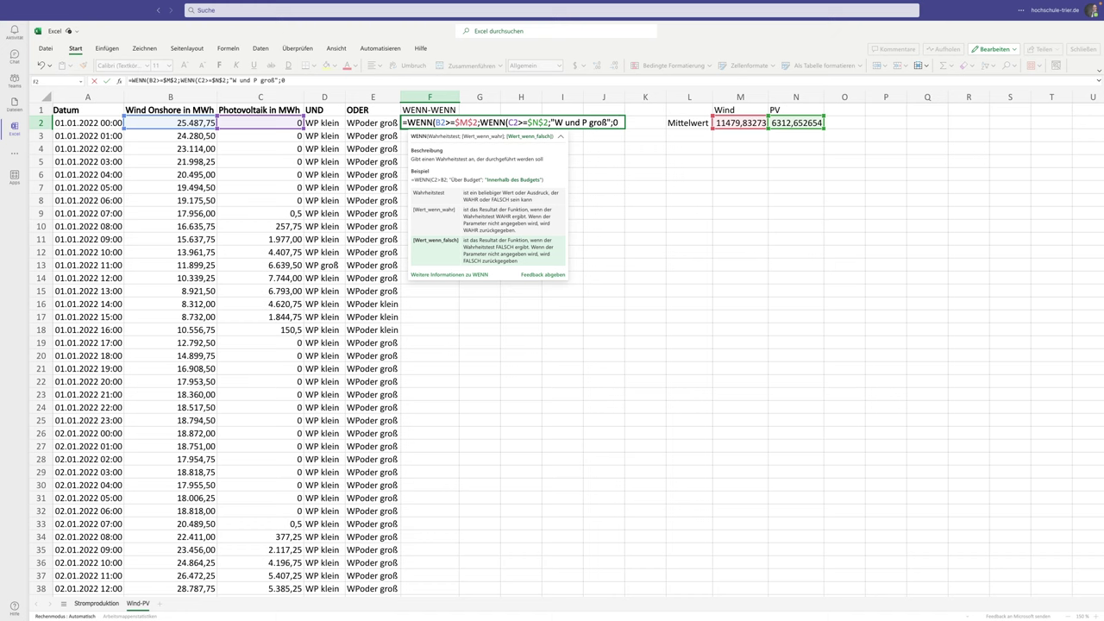
pyautogui.write(')')
pyautogui.moveTo(481, 123); pyautogui.dragTo(621, 122)
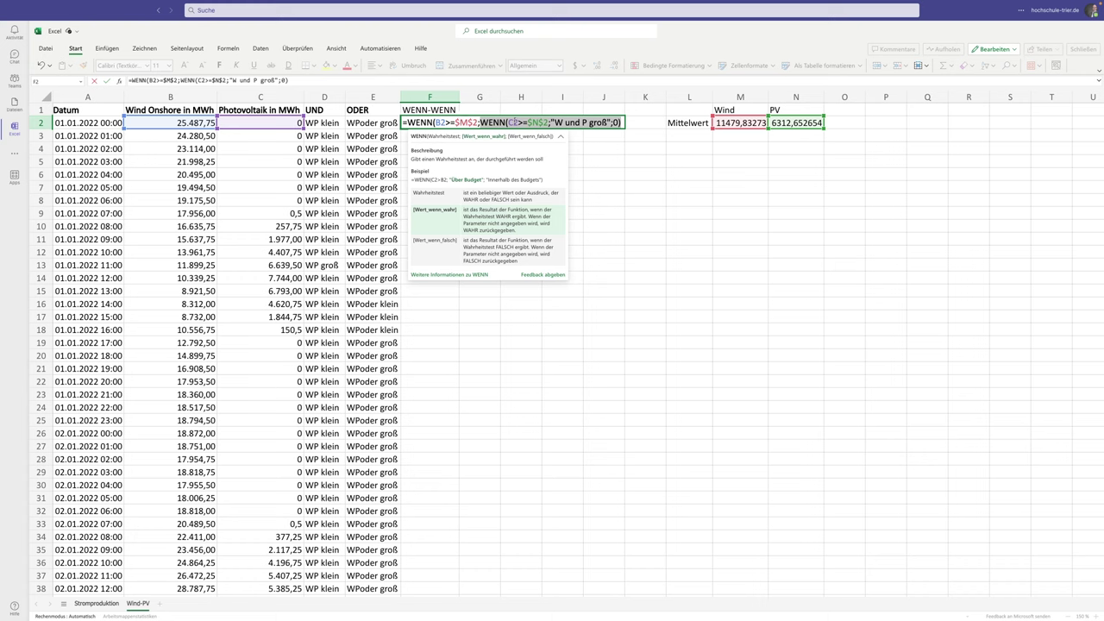
pyautogui.click(620, 123)
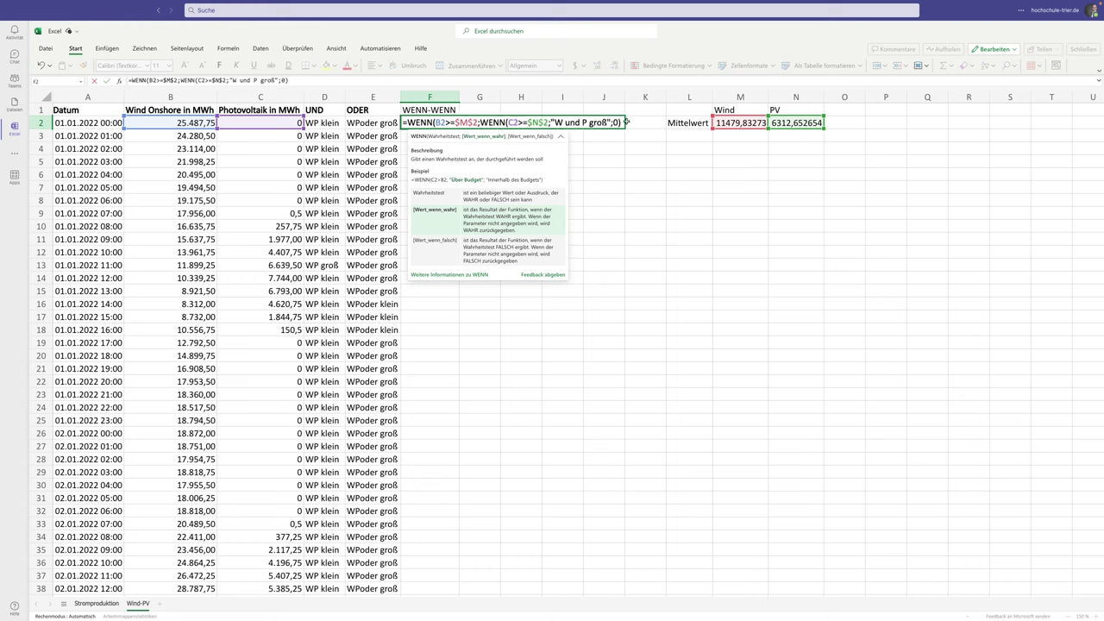
# - Close F2's formula with a final 0 false value and fill it down column F
pyautogui.write(');0)')
pyautogui.press('Return')
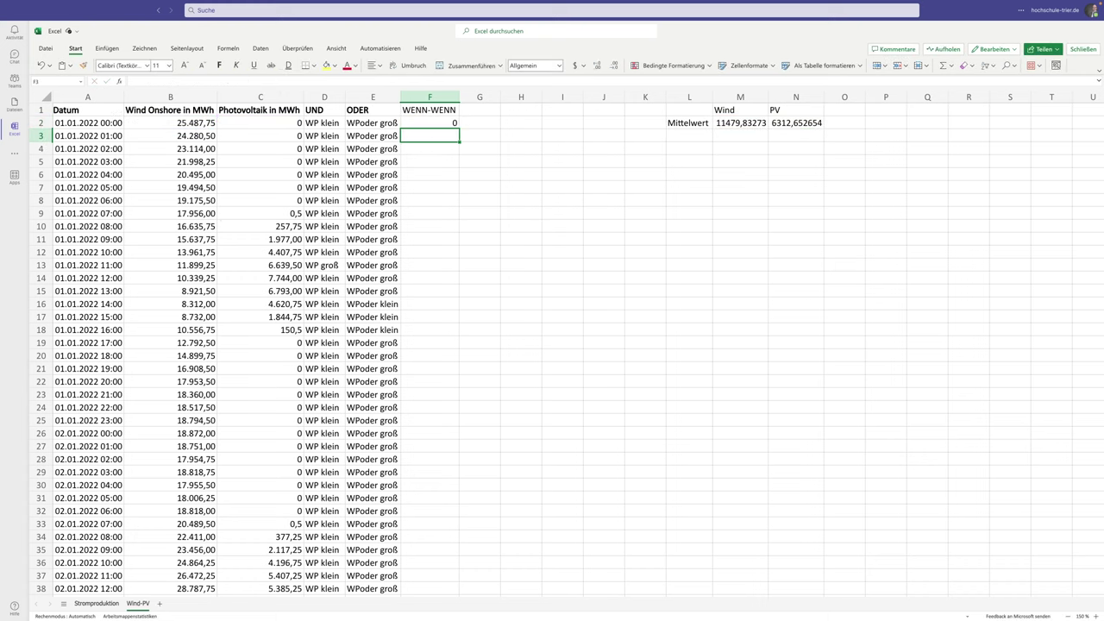
pyautogui.click(430, 120)
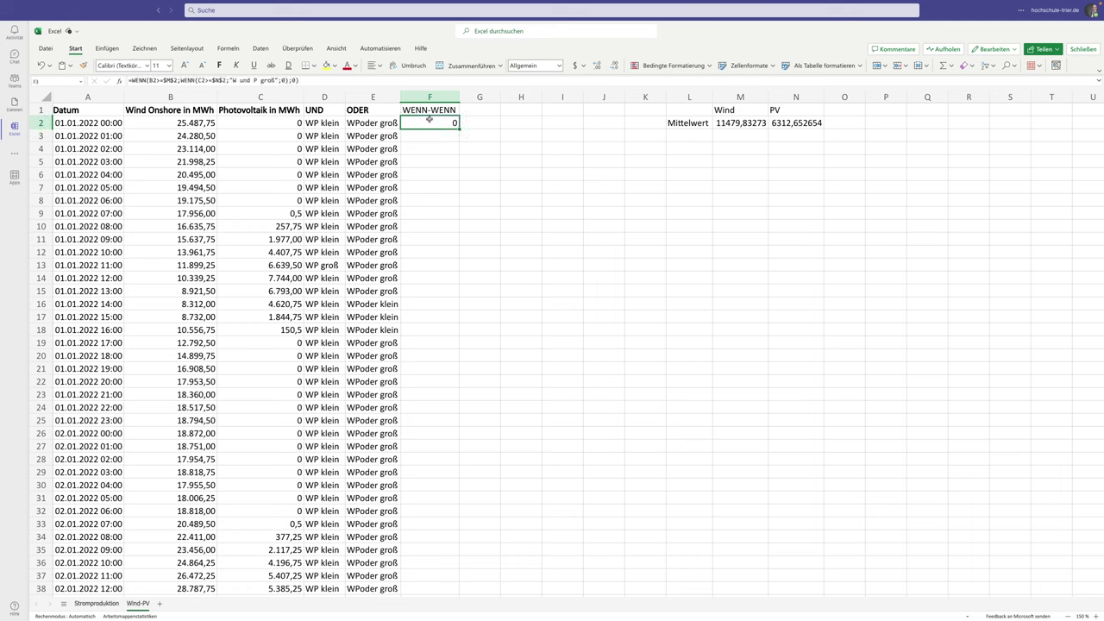
pyautogui.moveTo(458, 128); pyautogui.dragTo(456, 139)
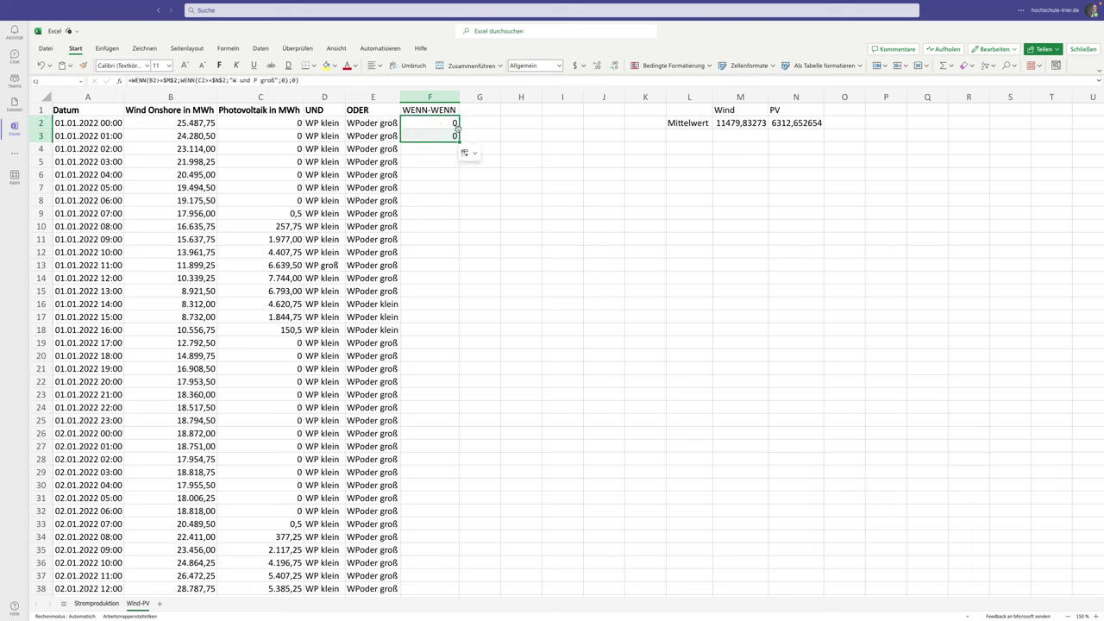
pyautogui.click(455, 136)
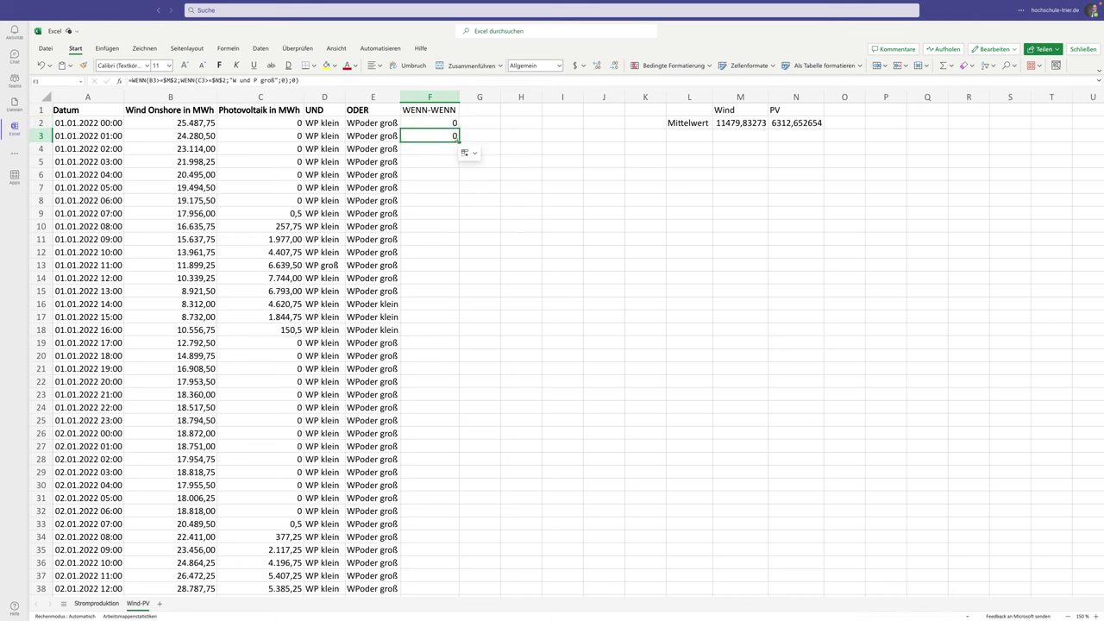
pyautogui.doubleClick(459, 142)
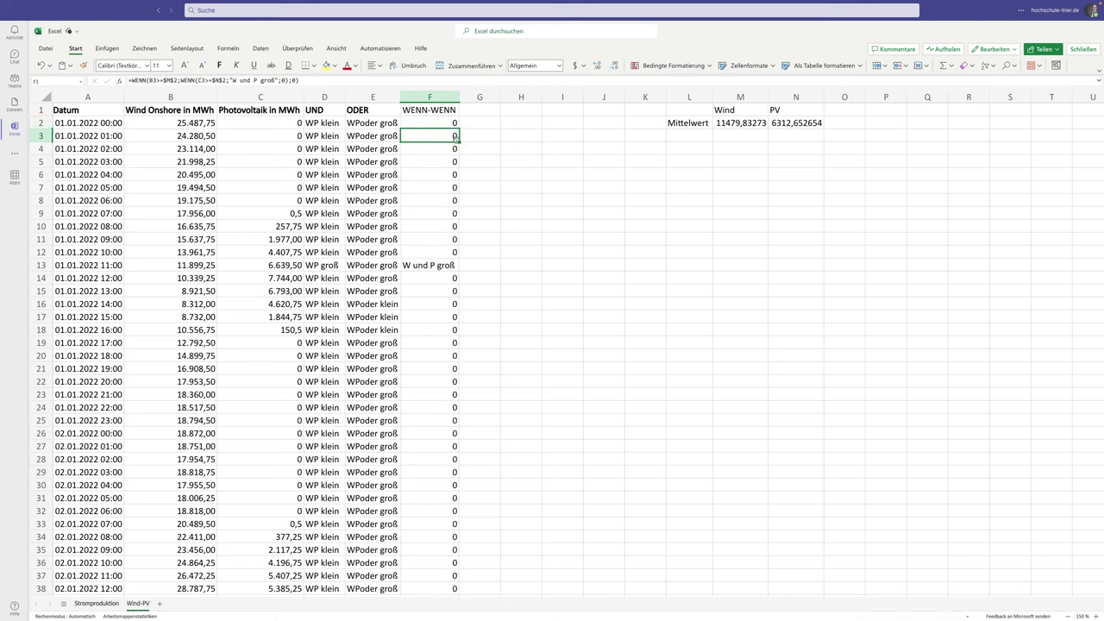
# - Select columns F and D together and inspect the UND result in row 13
pyautogui.click(425, 109)
pyautogui.click(427, 96)
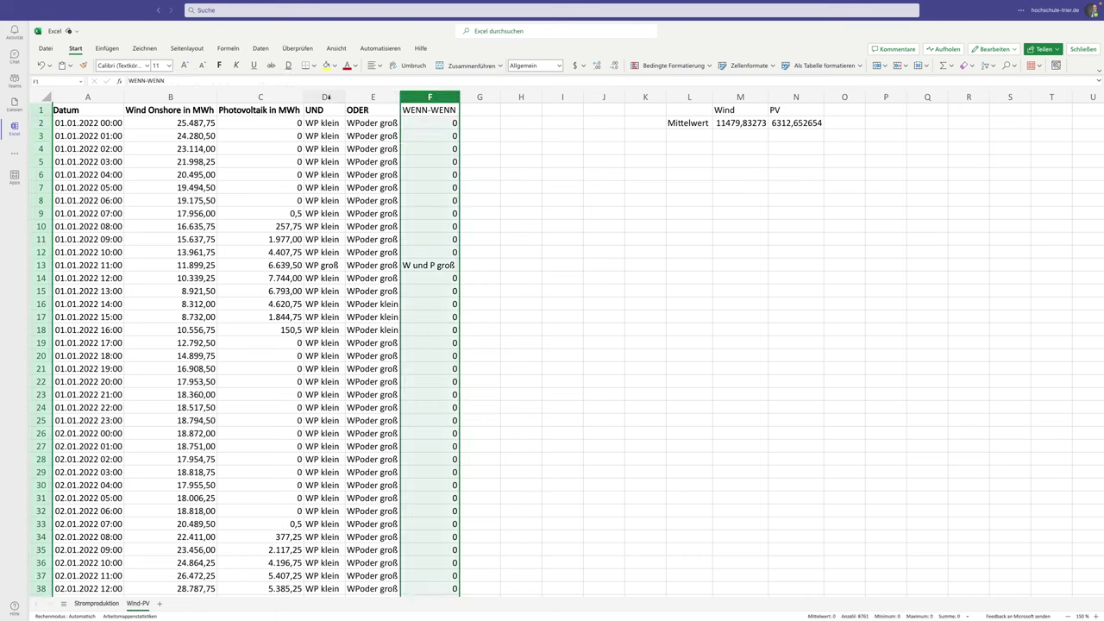
pyautogui.keyDown('ctrl'); pyautogui.click(326, 98); pyautogui.keyUp('ctrl')
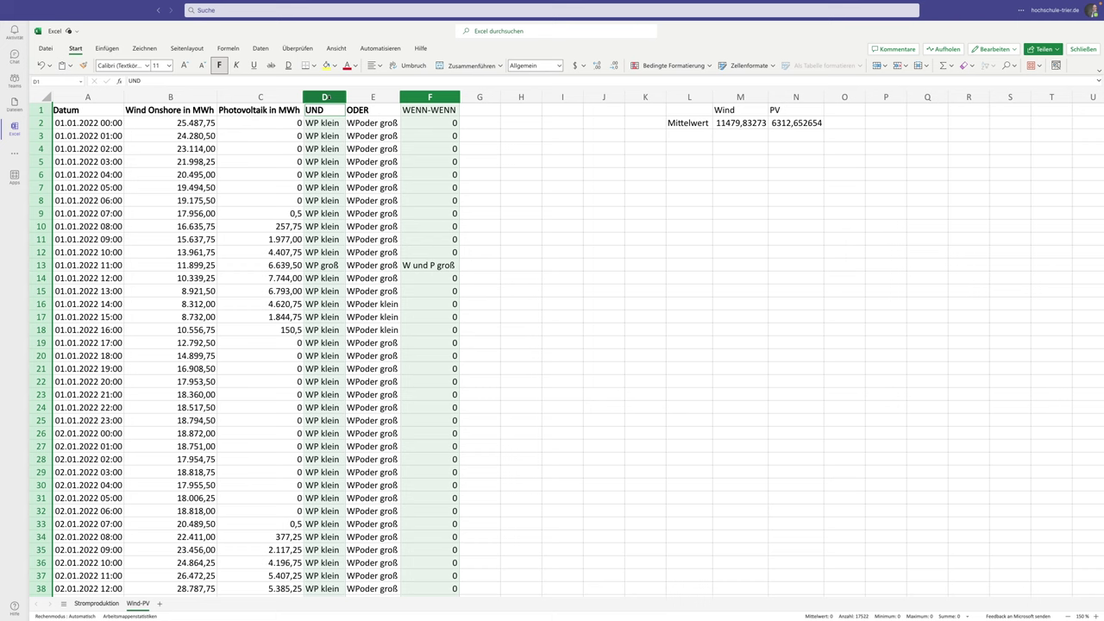
pyautogui.click(326, 267)
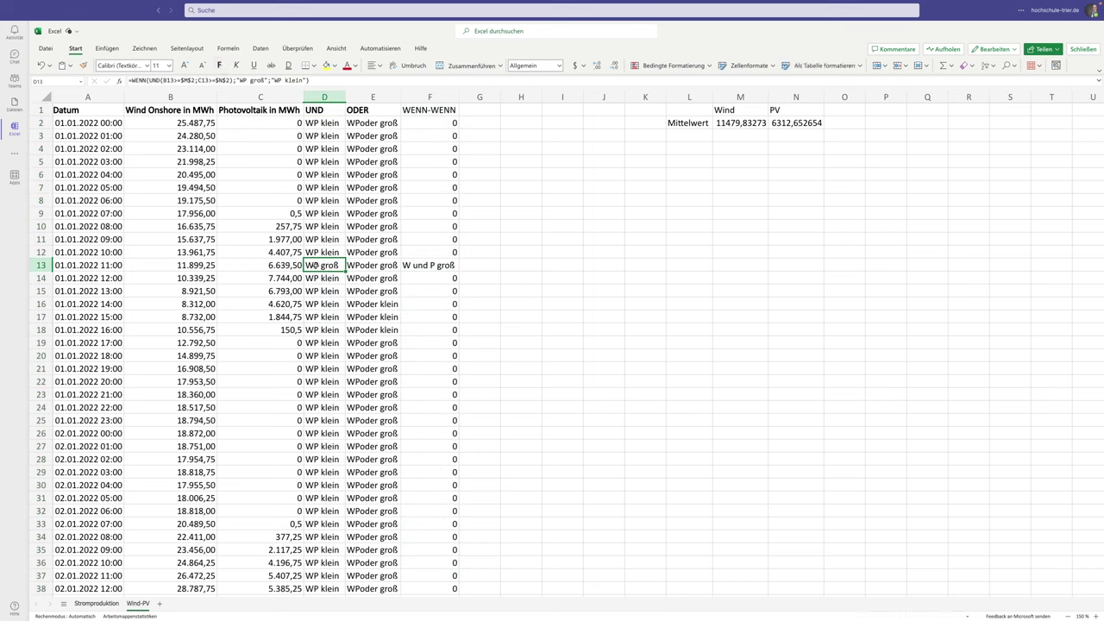
# - Walk through F13's formula: wind condition, inner WENN, PV condition, and "W und P groß" label
pyautogui.doubleClick(434, 267)
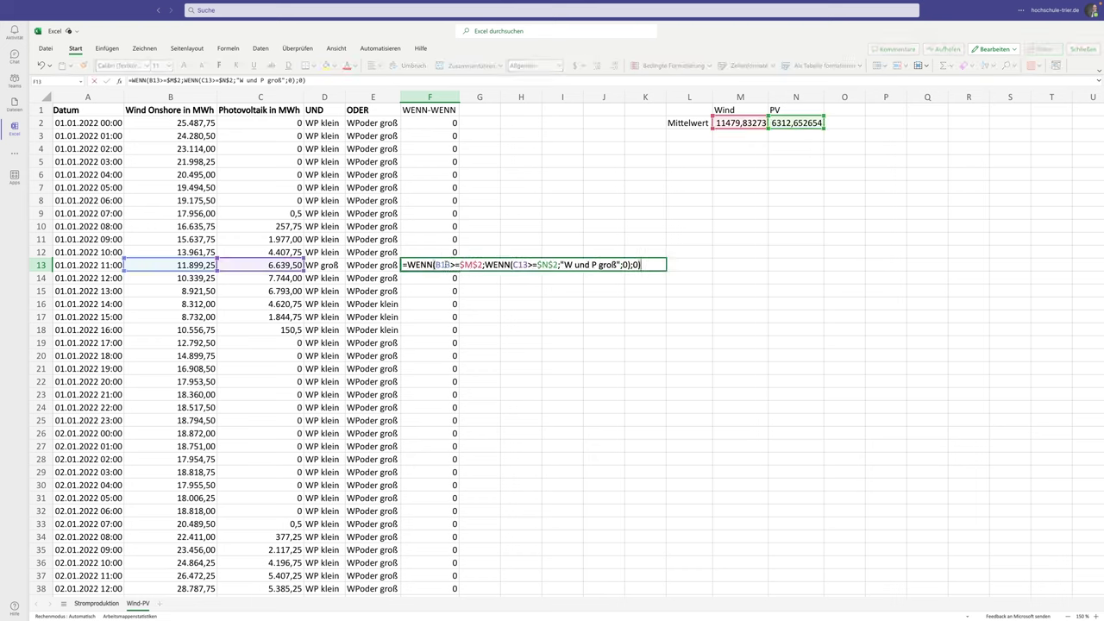
pyautogui.moveTo(434, 265); pyautogui.dragTo(483, 265)
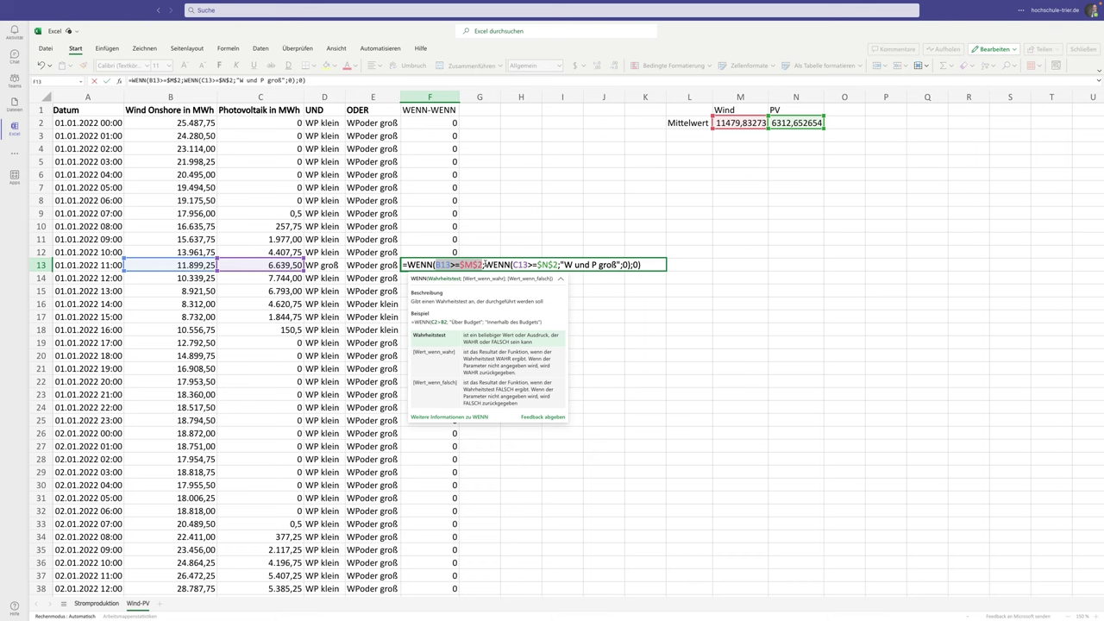
pyautogui.click(485, 265)
pyautogui.moveTo(485, 265); pyautogui.dragTo(632, 265)
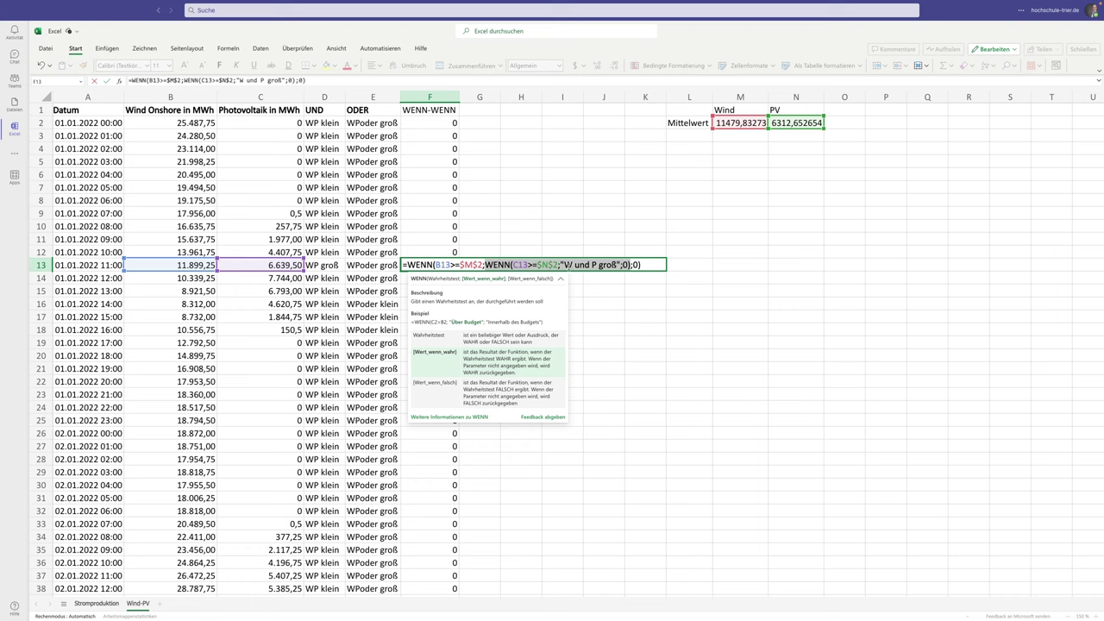
pyautogui.moveTo(513, 264); pyautogui.dragTo(556, 265)
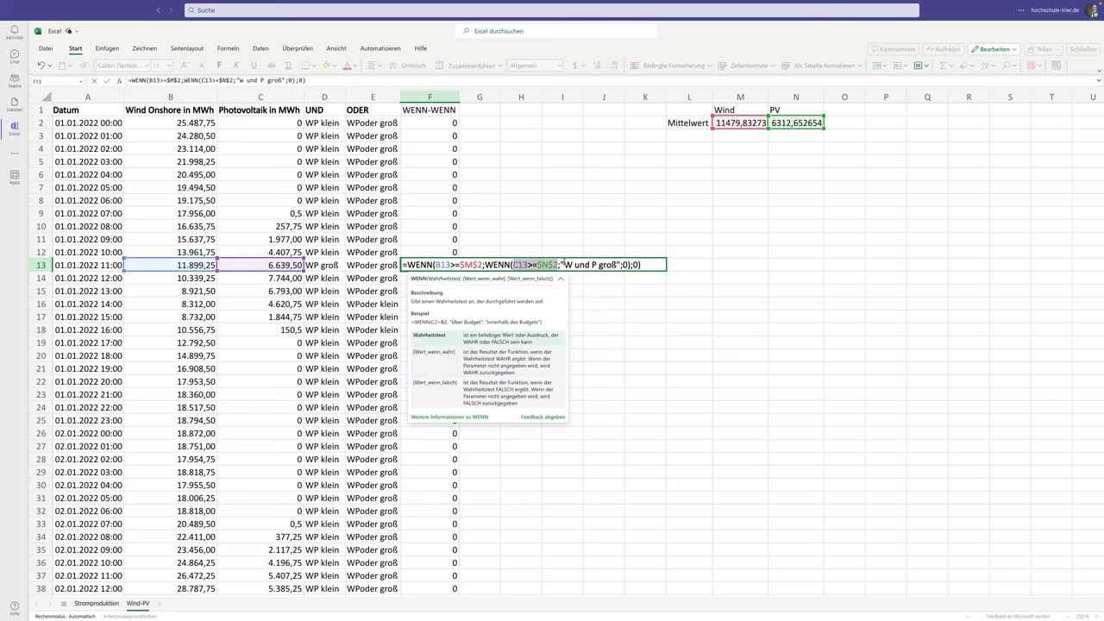
pyautogui.moveTo(561, 265); pyautogui.dragTo(616, 265)
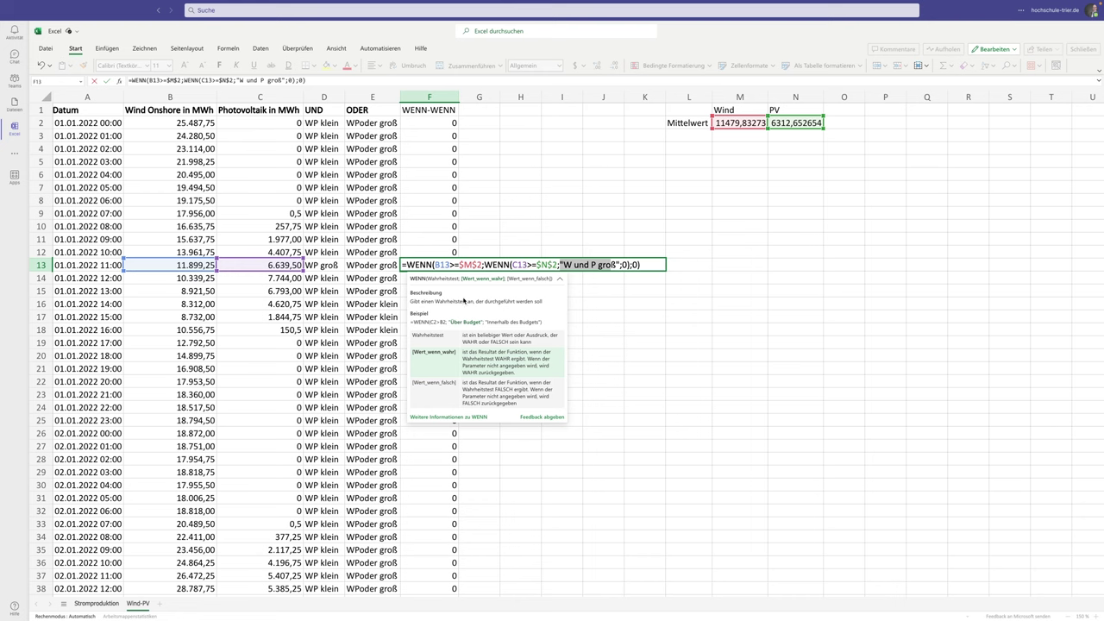
pyautogui.click(630, 265)
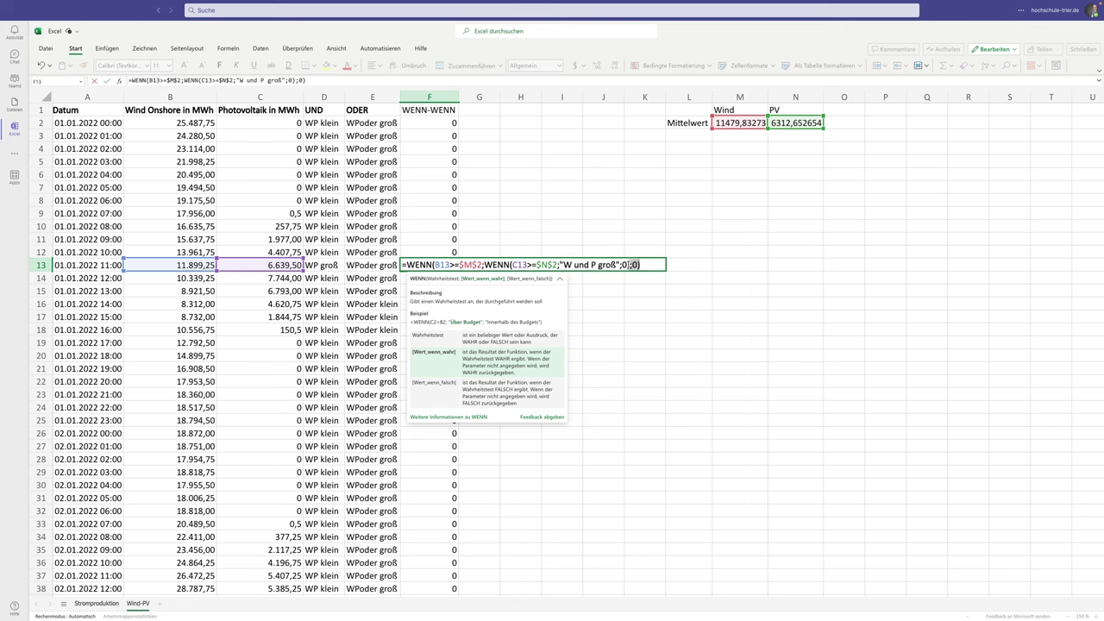
pyautogui.moveTo(639, 265); pyautogui.dragTo(401, 265)
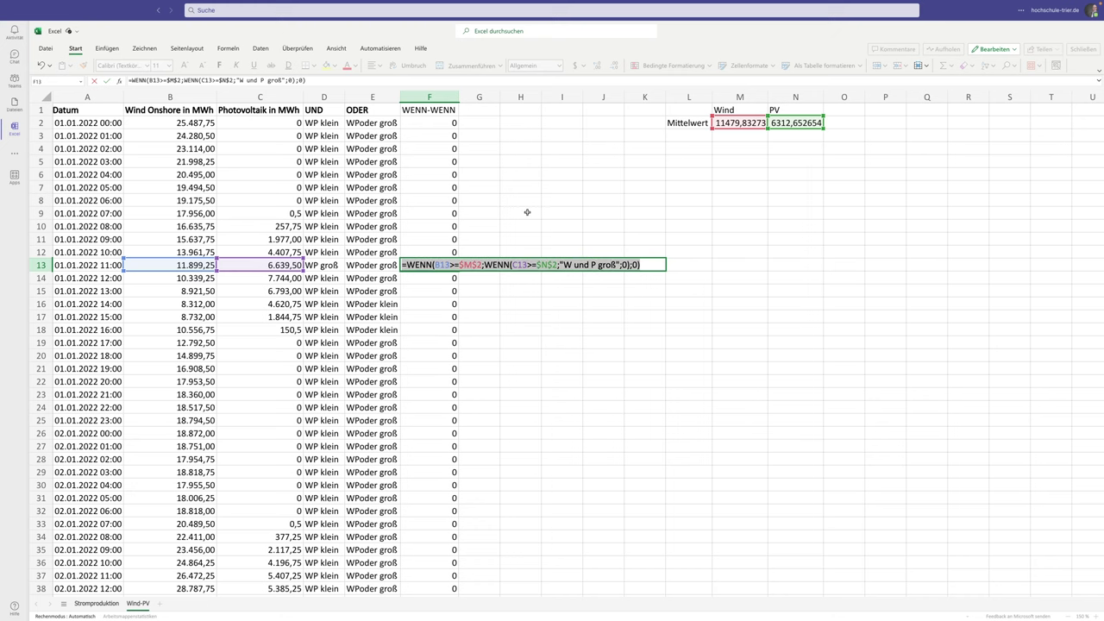